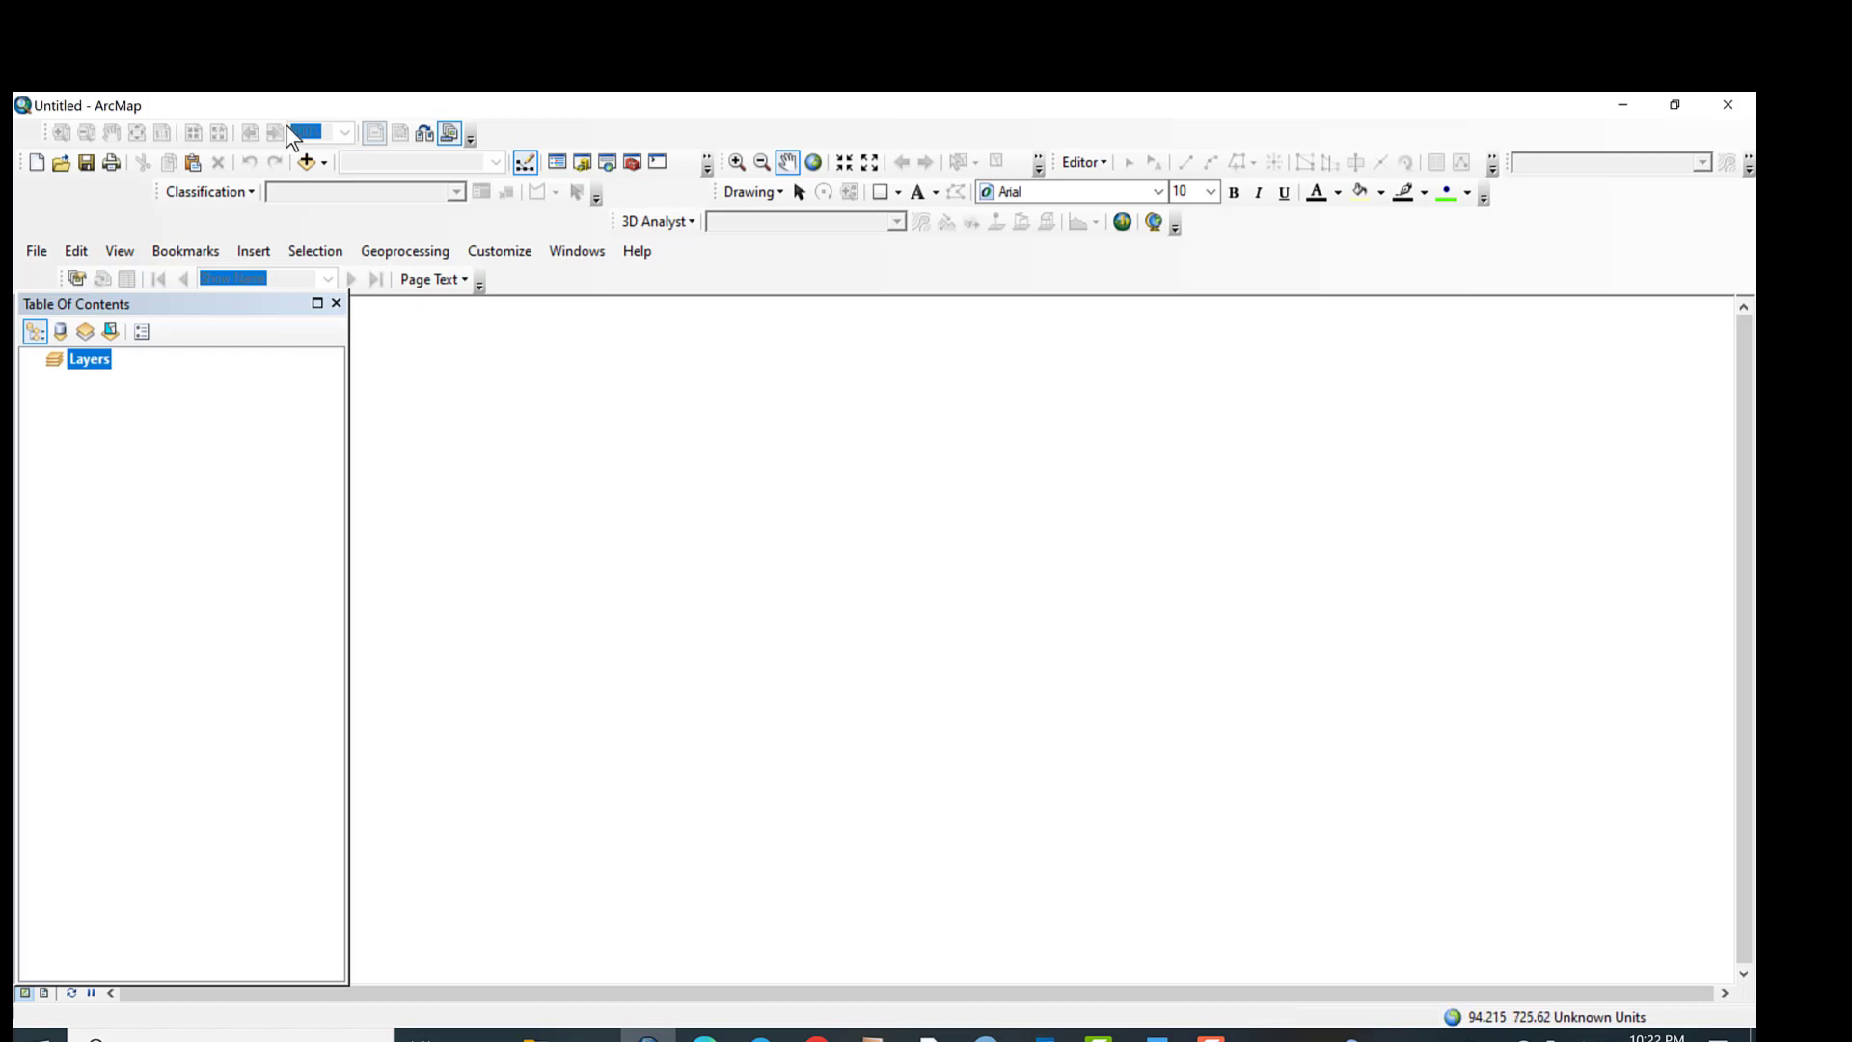
Step: Open the Add Data dialog from the Standard toolbar on the empty map
{"action": "left_click", "coordinate": [307, 162]}
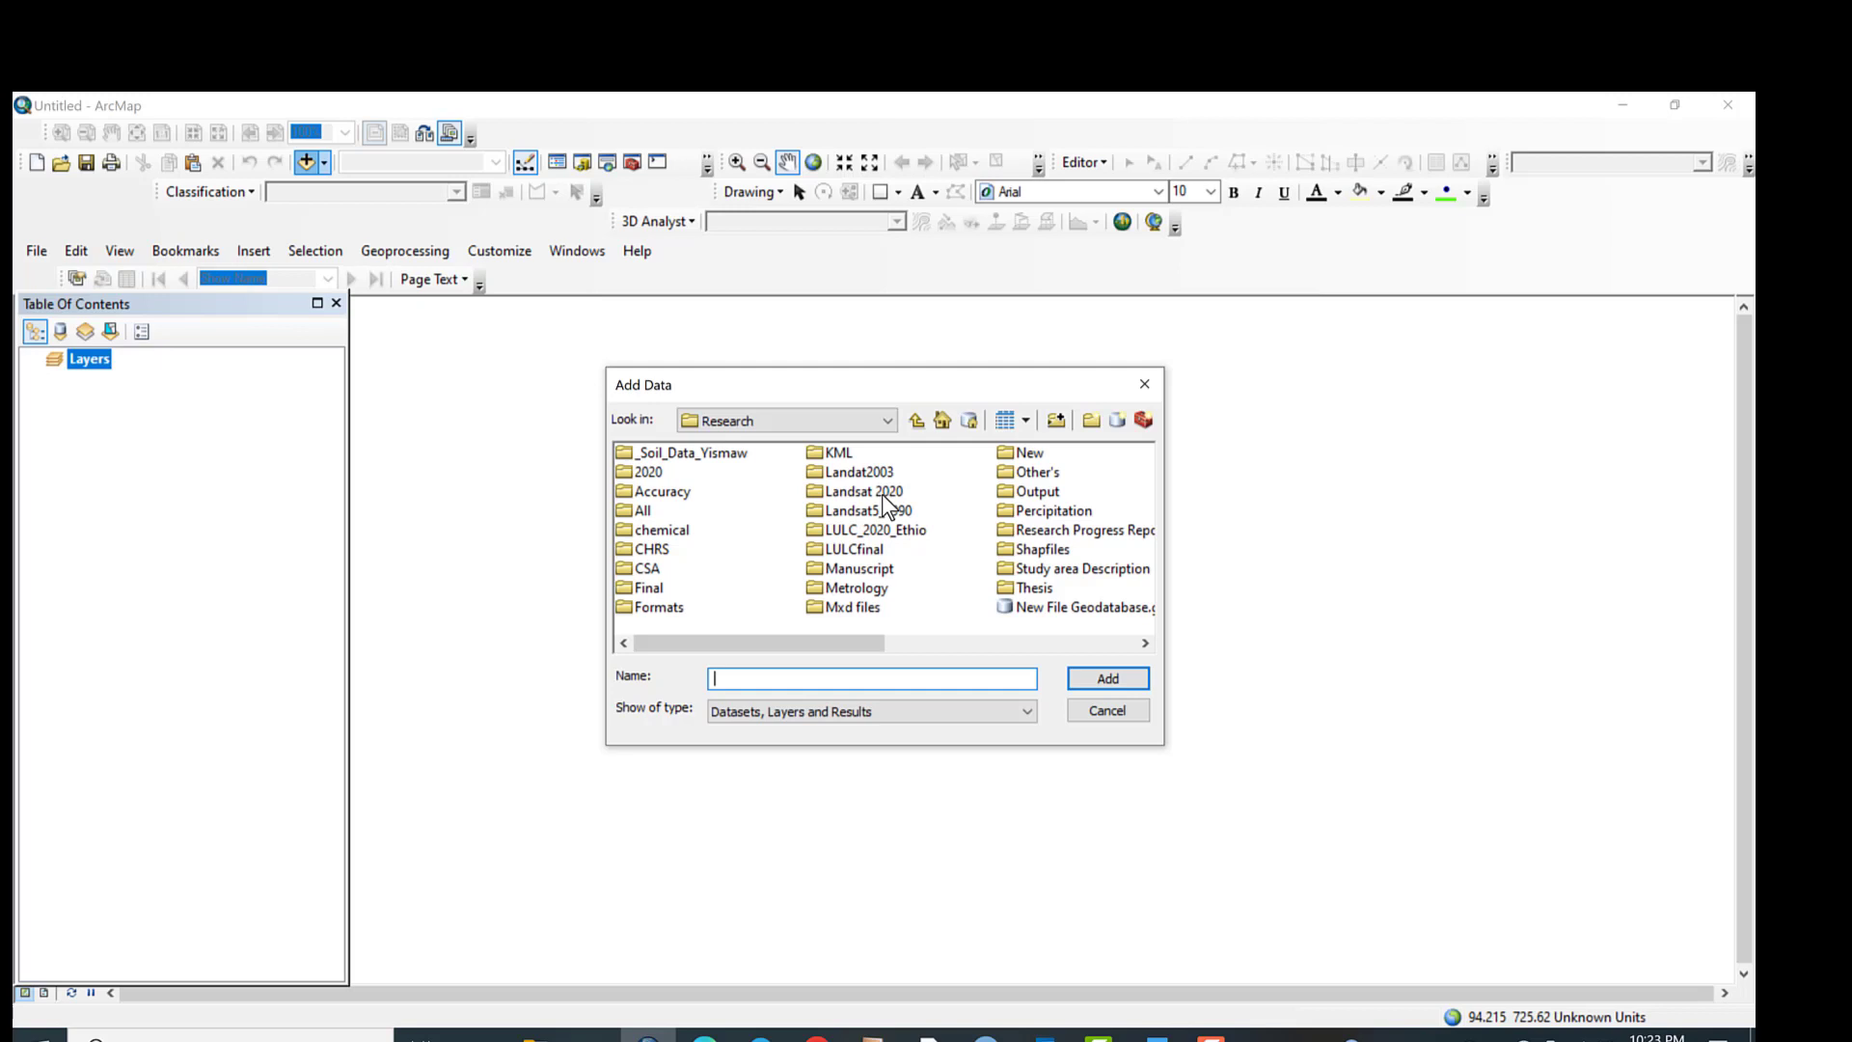
Step: Add band rasters B2, B3, B4, B5, B6 and B7 from the Landsat 2020 folder
{"action": "double_click", "coordinate": [881, 494]}
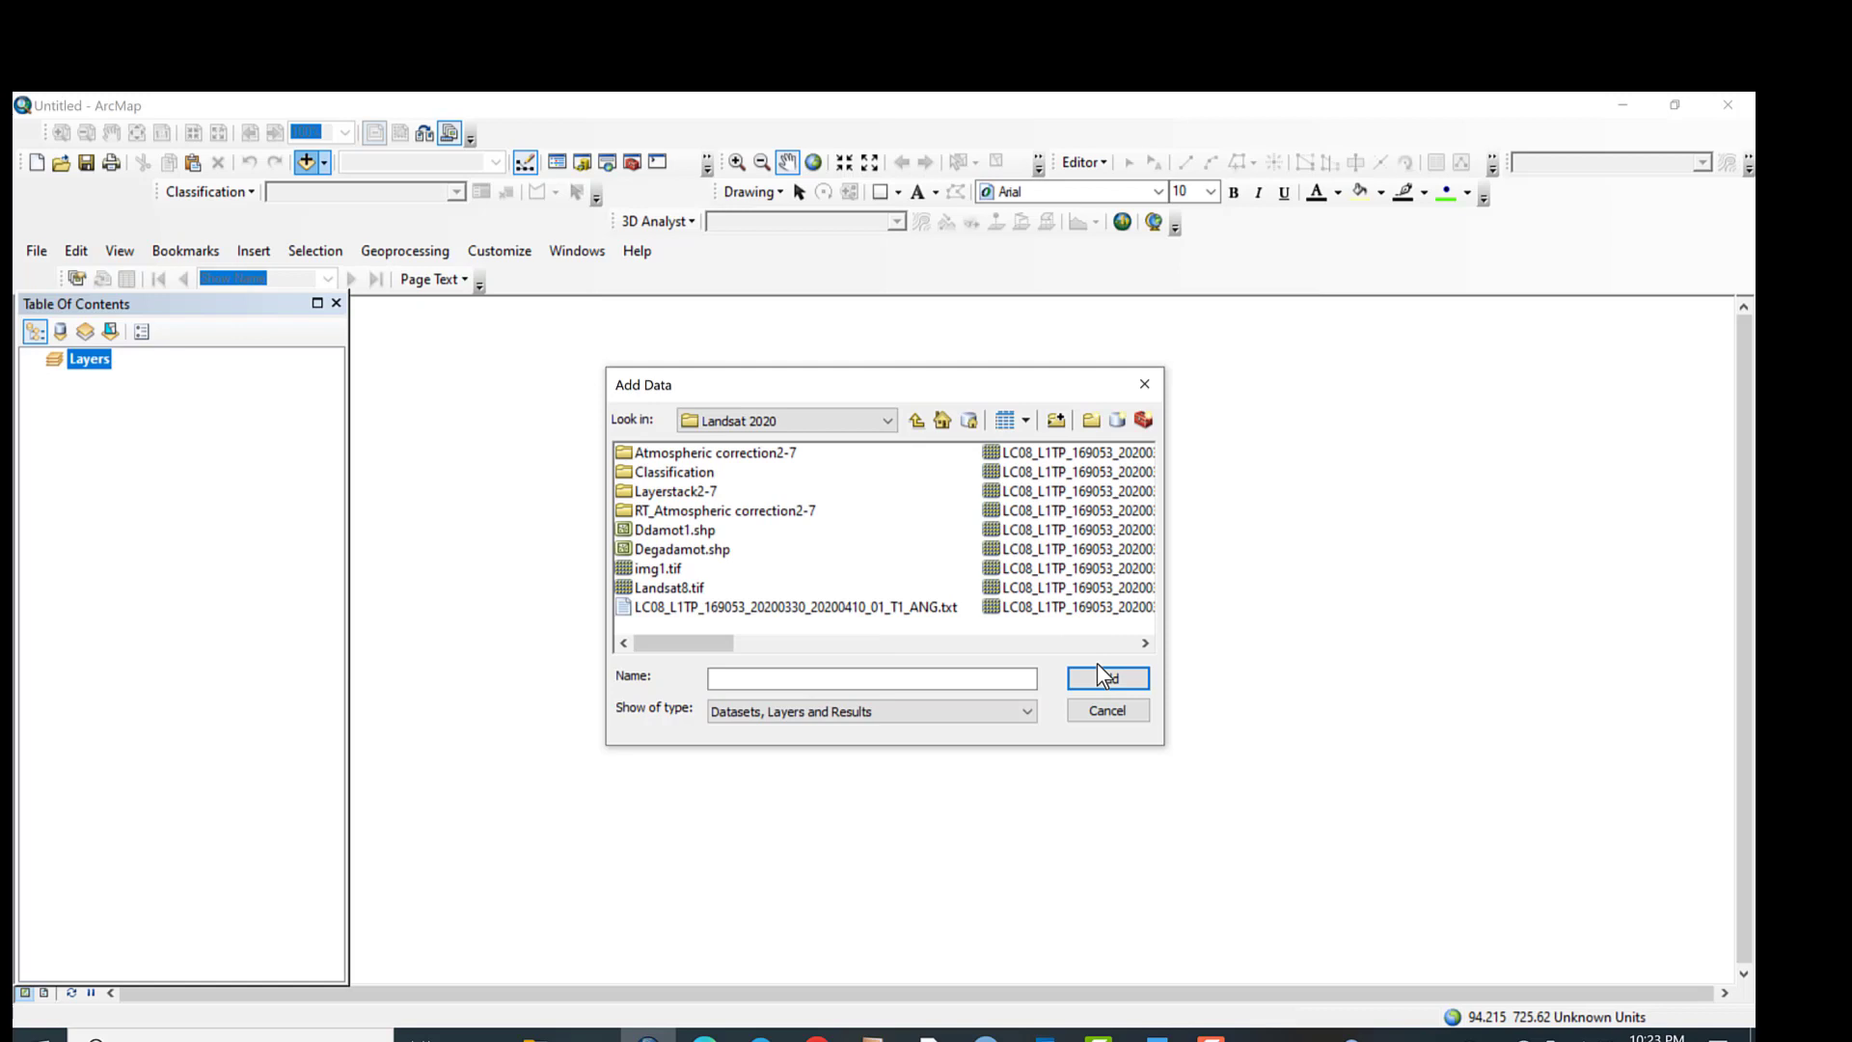
{"action": "left_click", "coordinate": [1144, 641]}
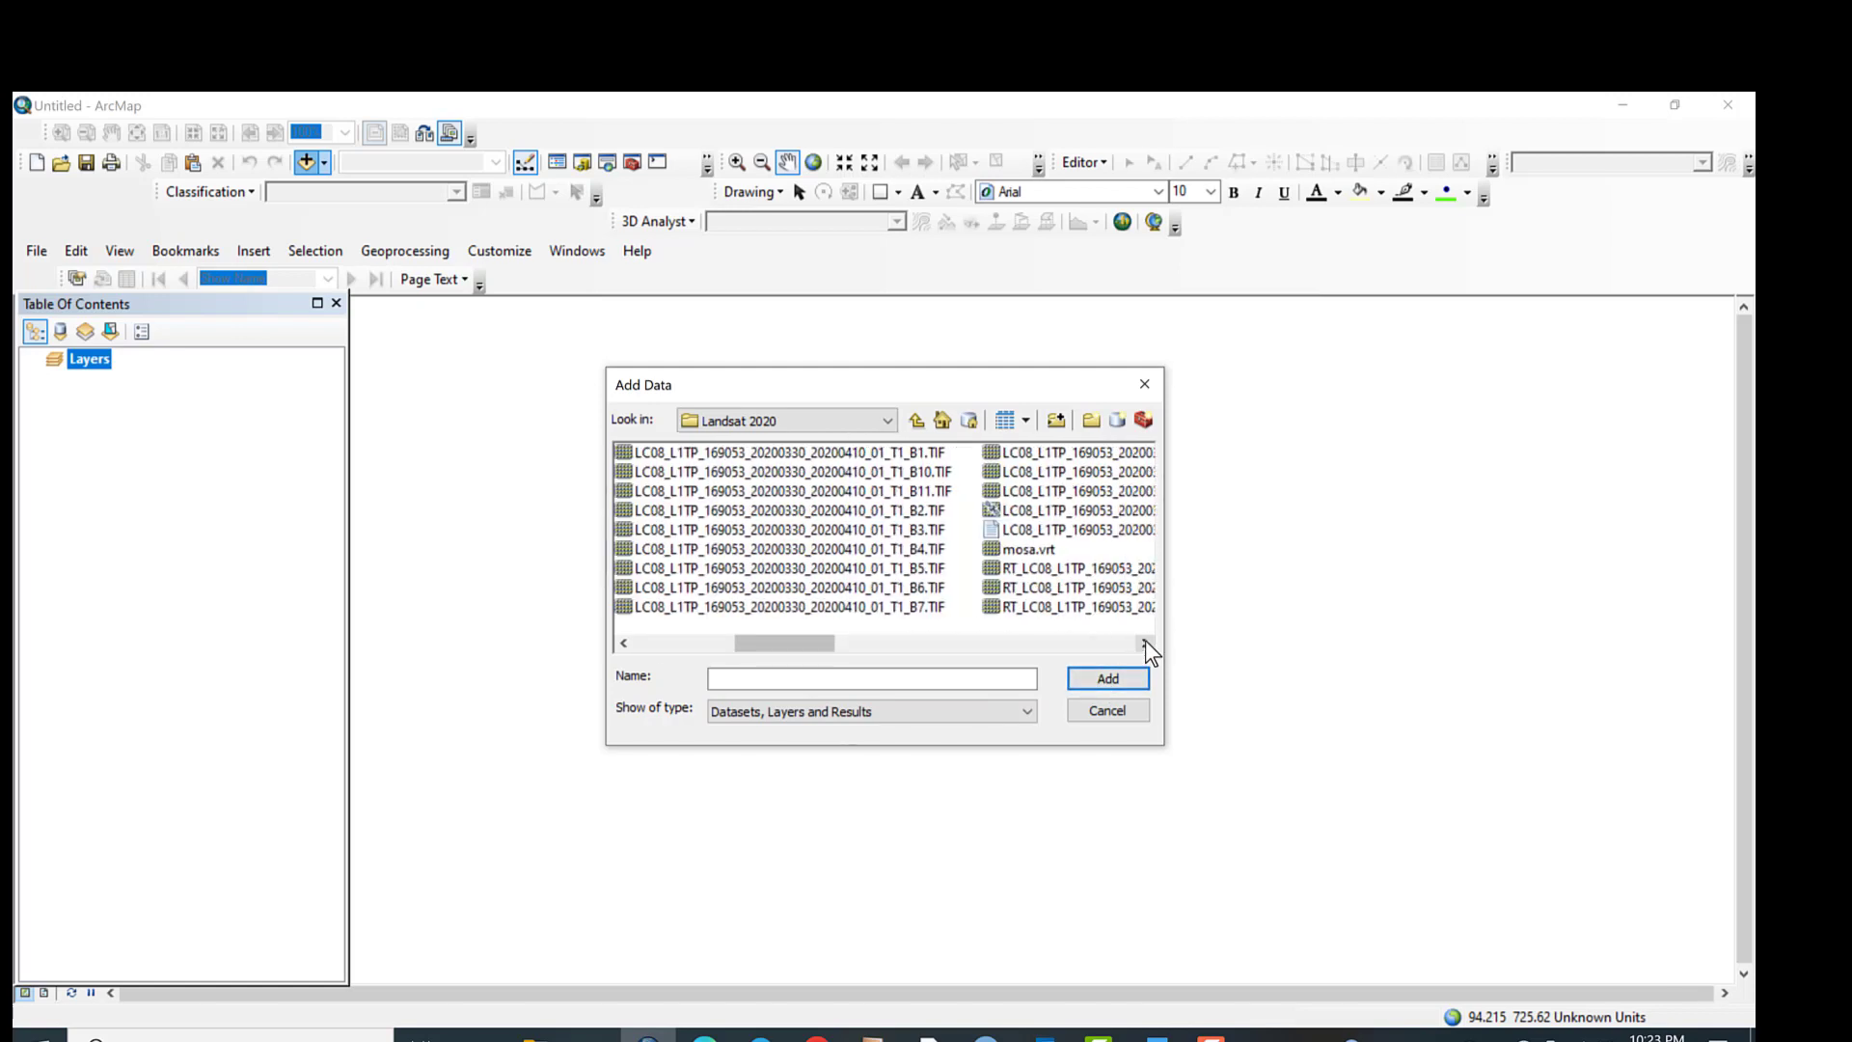
{"action": "left_click", "coordinate": [912, 472]}
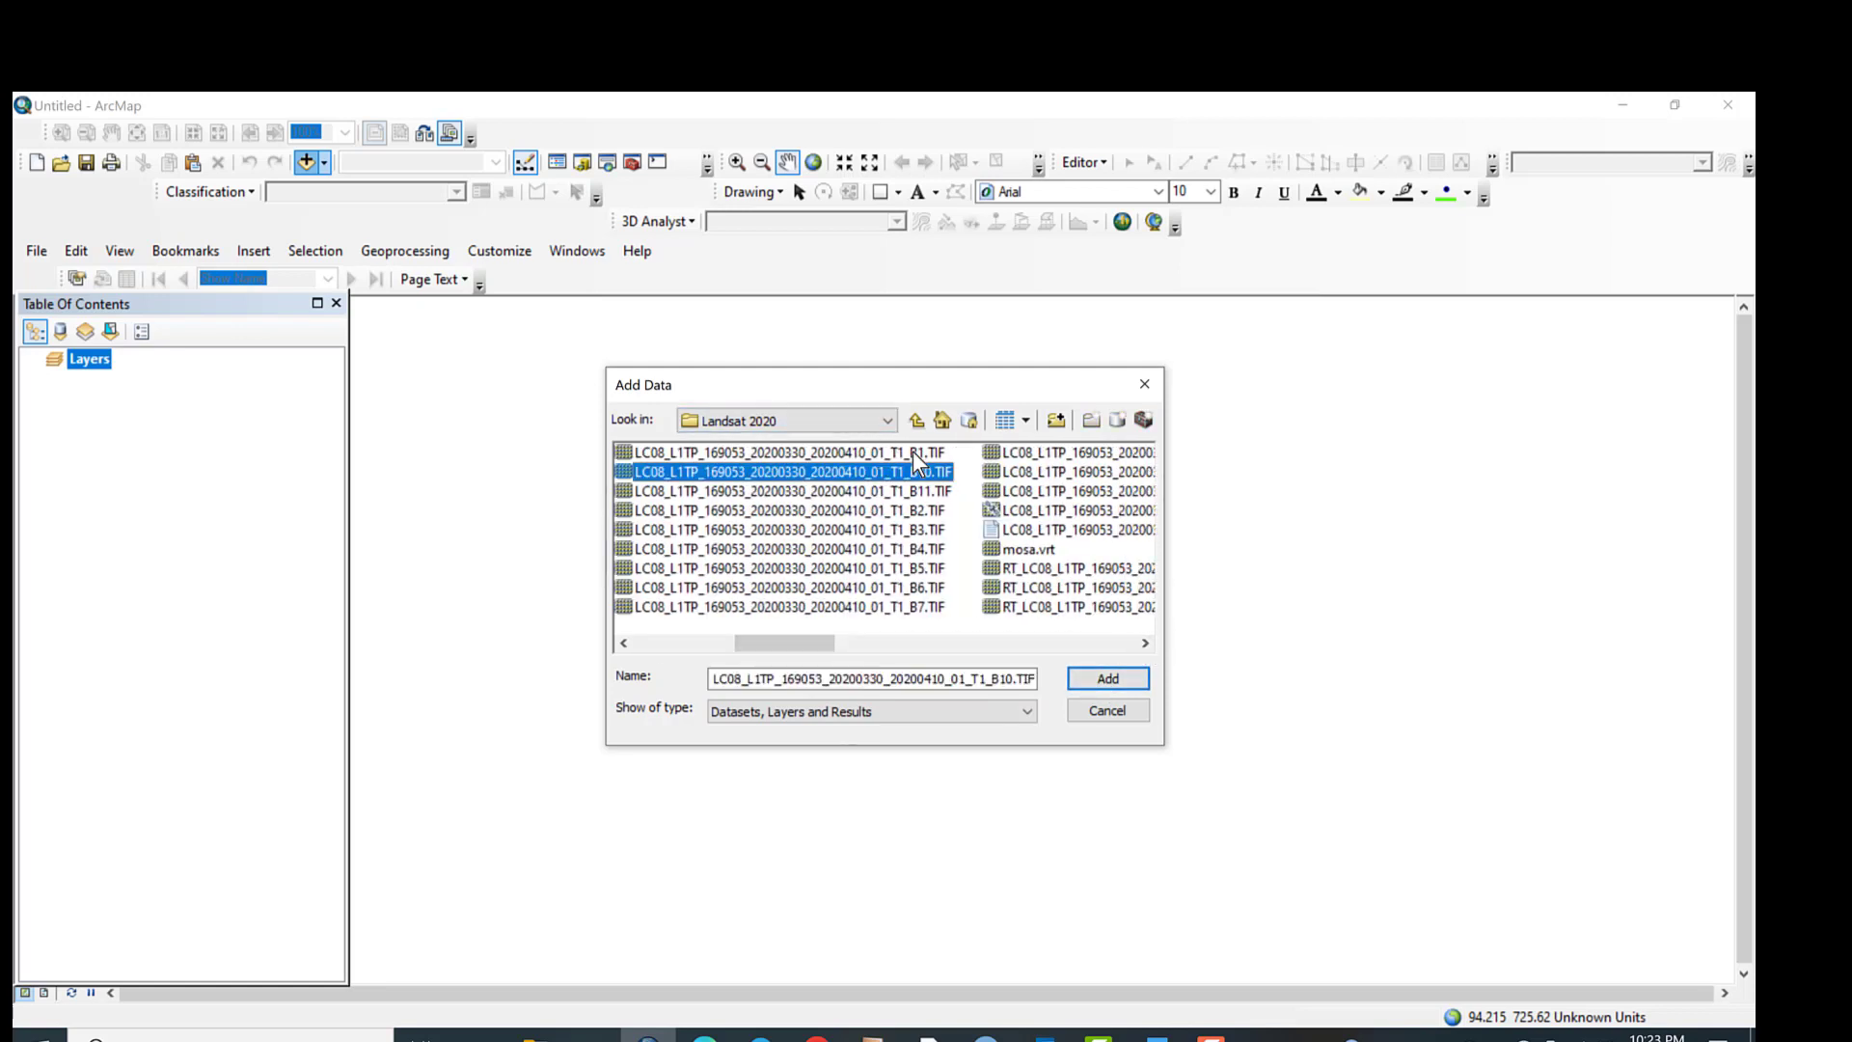
{"action": "left_click", "coordinate": [929, 511]}
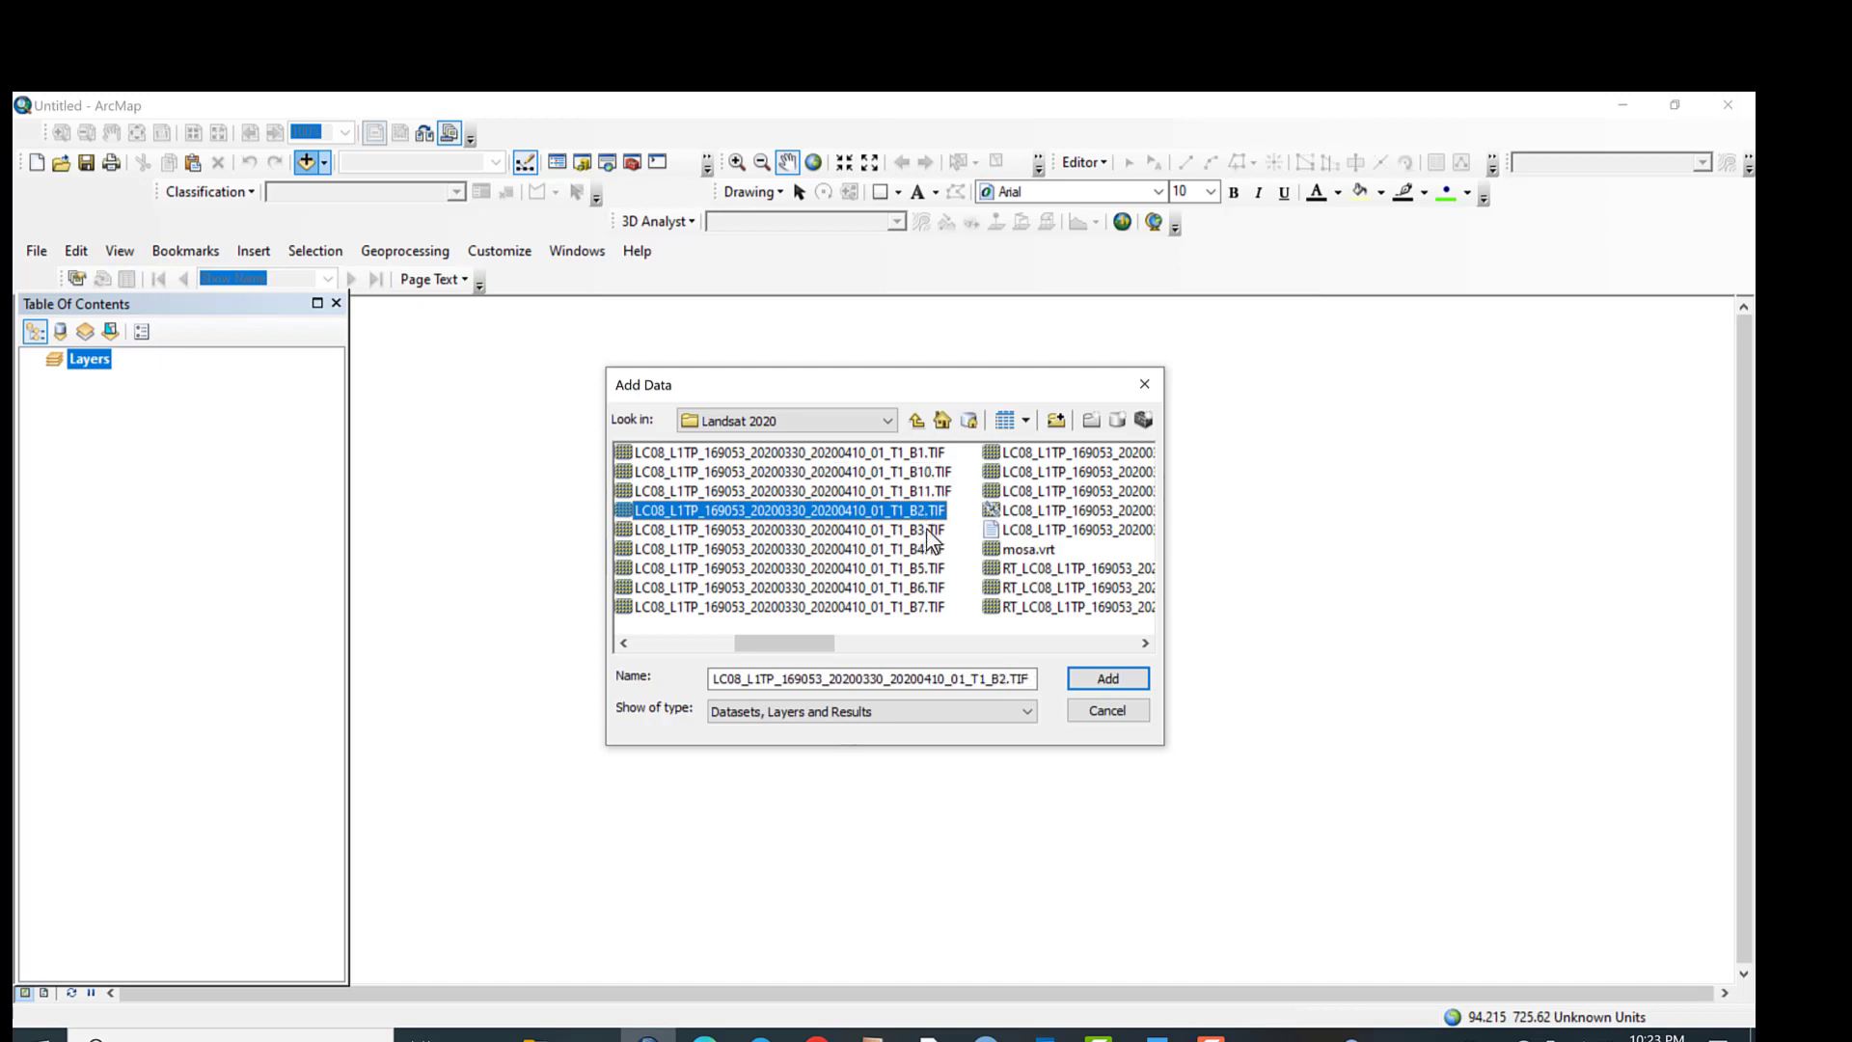
{"action": "left_click", "coordinate": [926, 529], "text": "ctrl"}
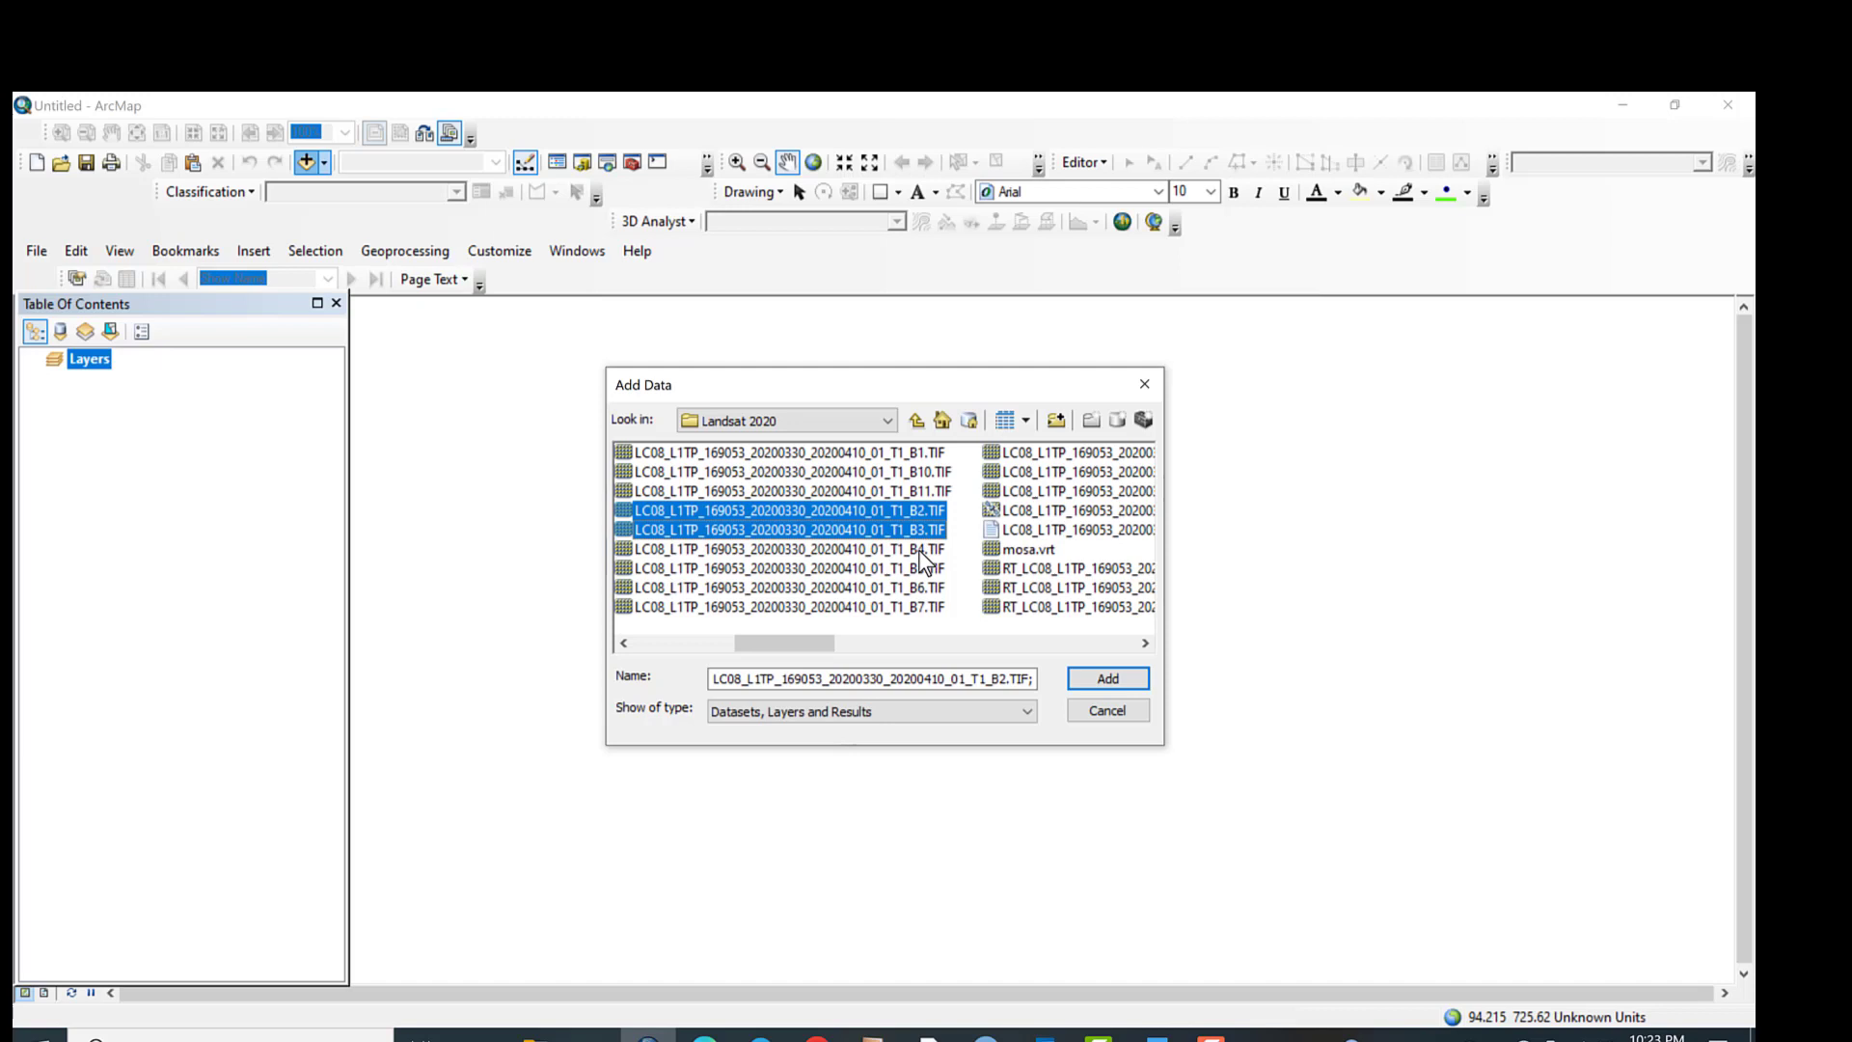
{"action": "left_click", "coordinate": [918, 550], "text": "ctrl"}
{"action": "left_click", "coordinate": [918, 567], "text": "ctrl"}
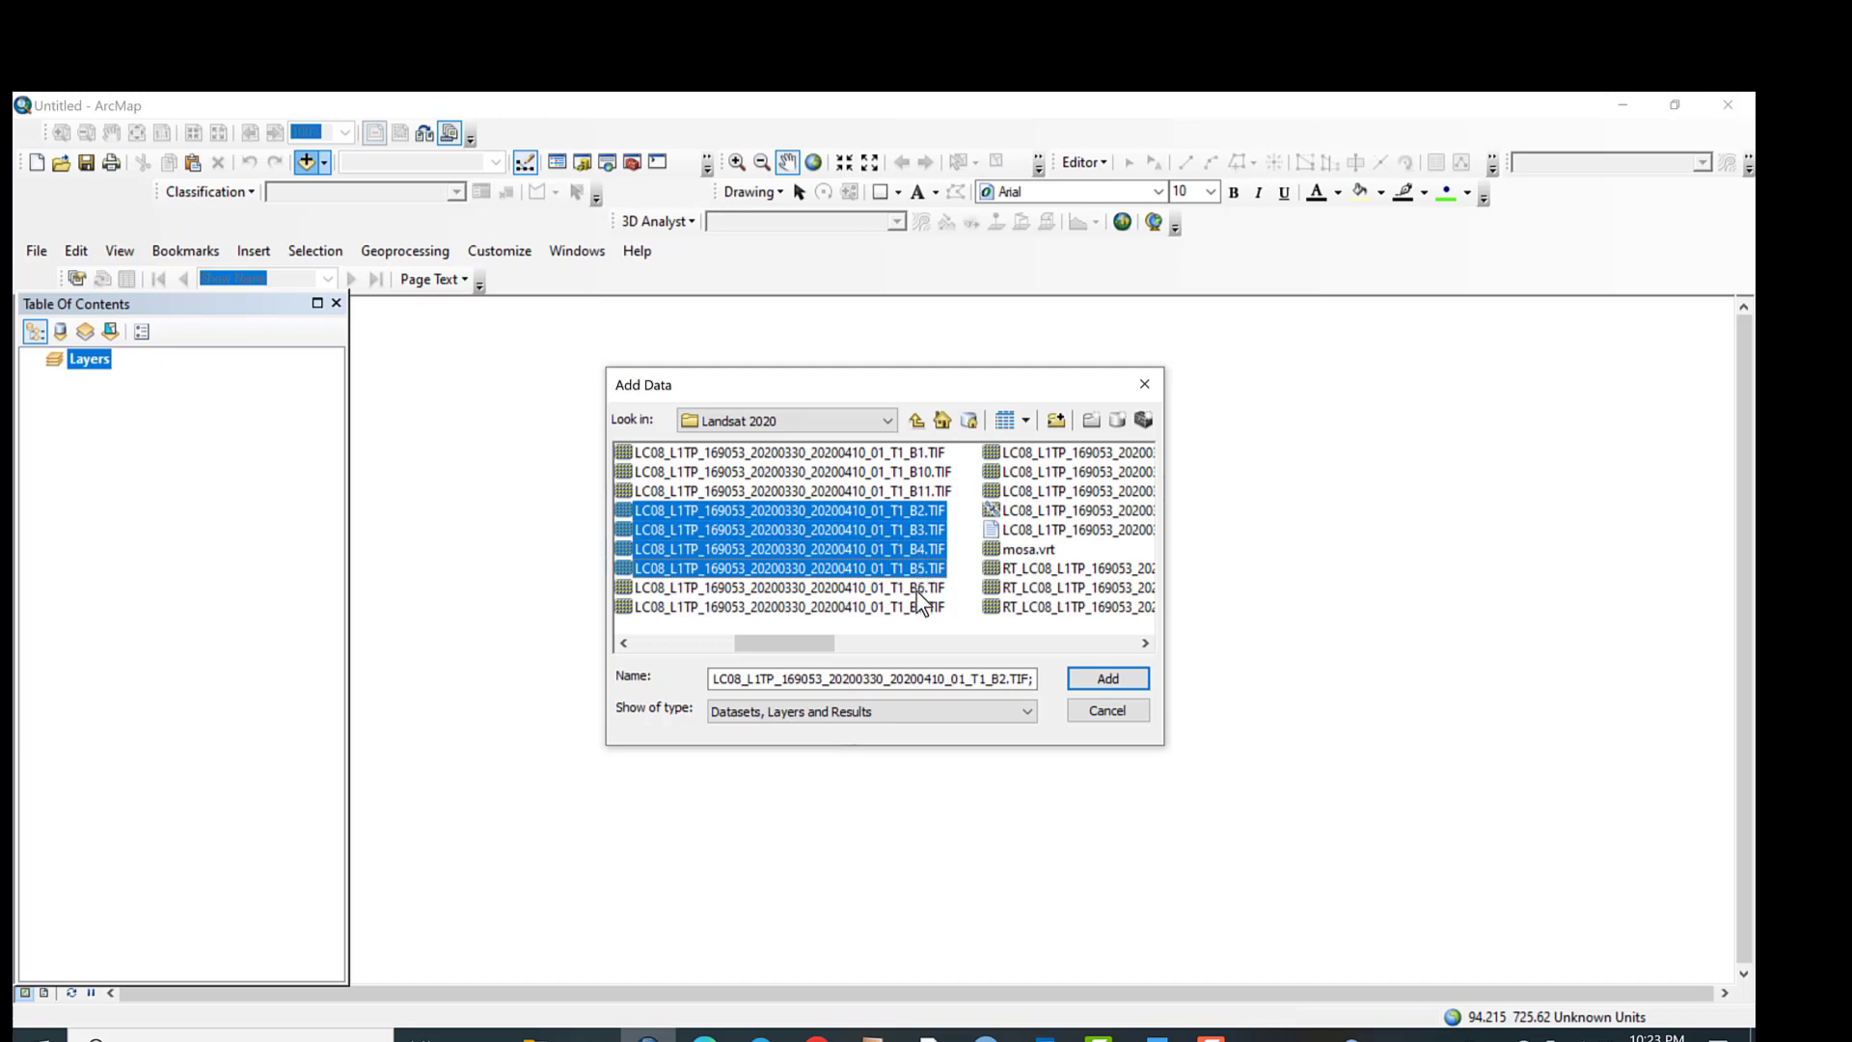
{"action": "left_click", "coordinate": [921, 588], "text": "ctrl"}
{"action": "left_click", "coordinate": [916, 607], "text": "ctrl"}
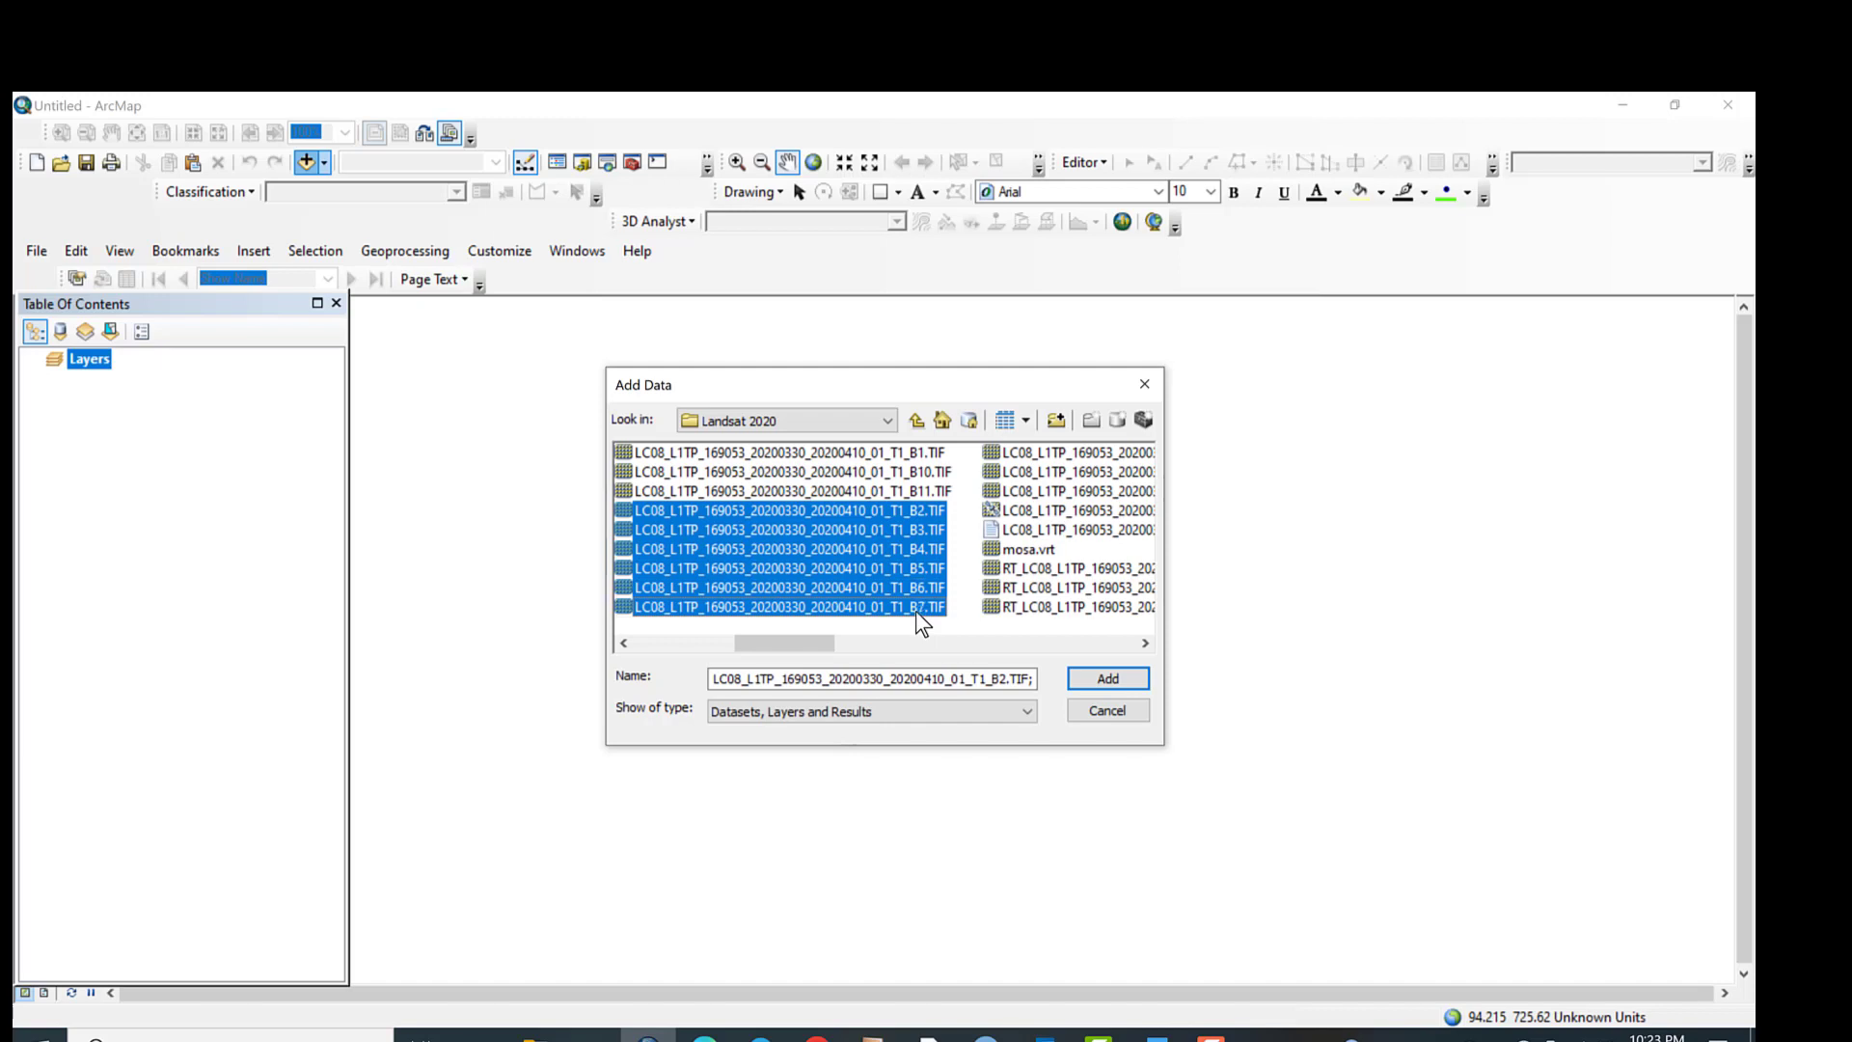
{"action": "left_click", "coordinate": [1106, 679]}
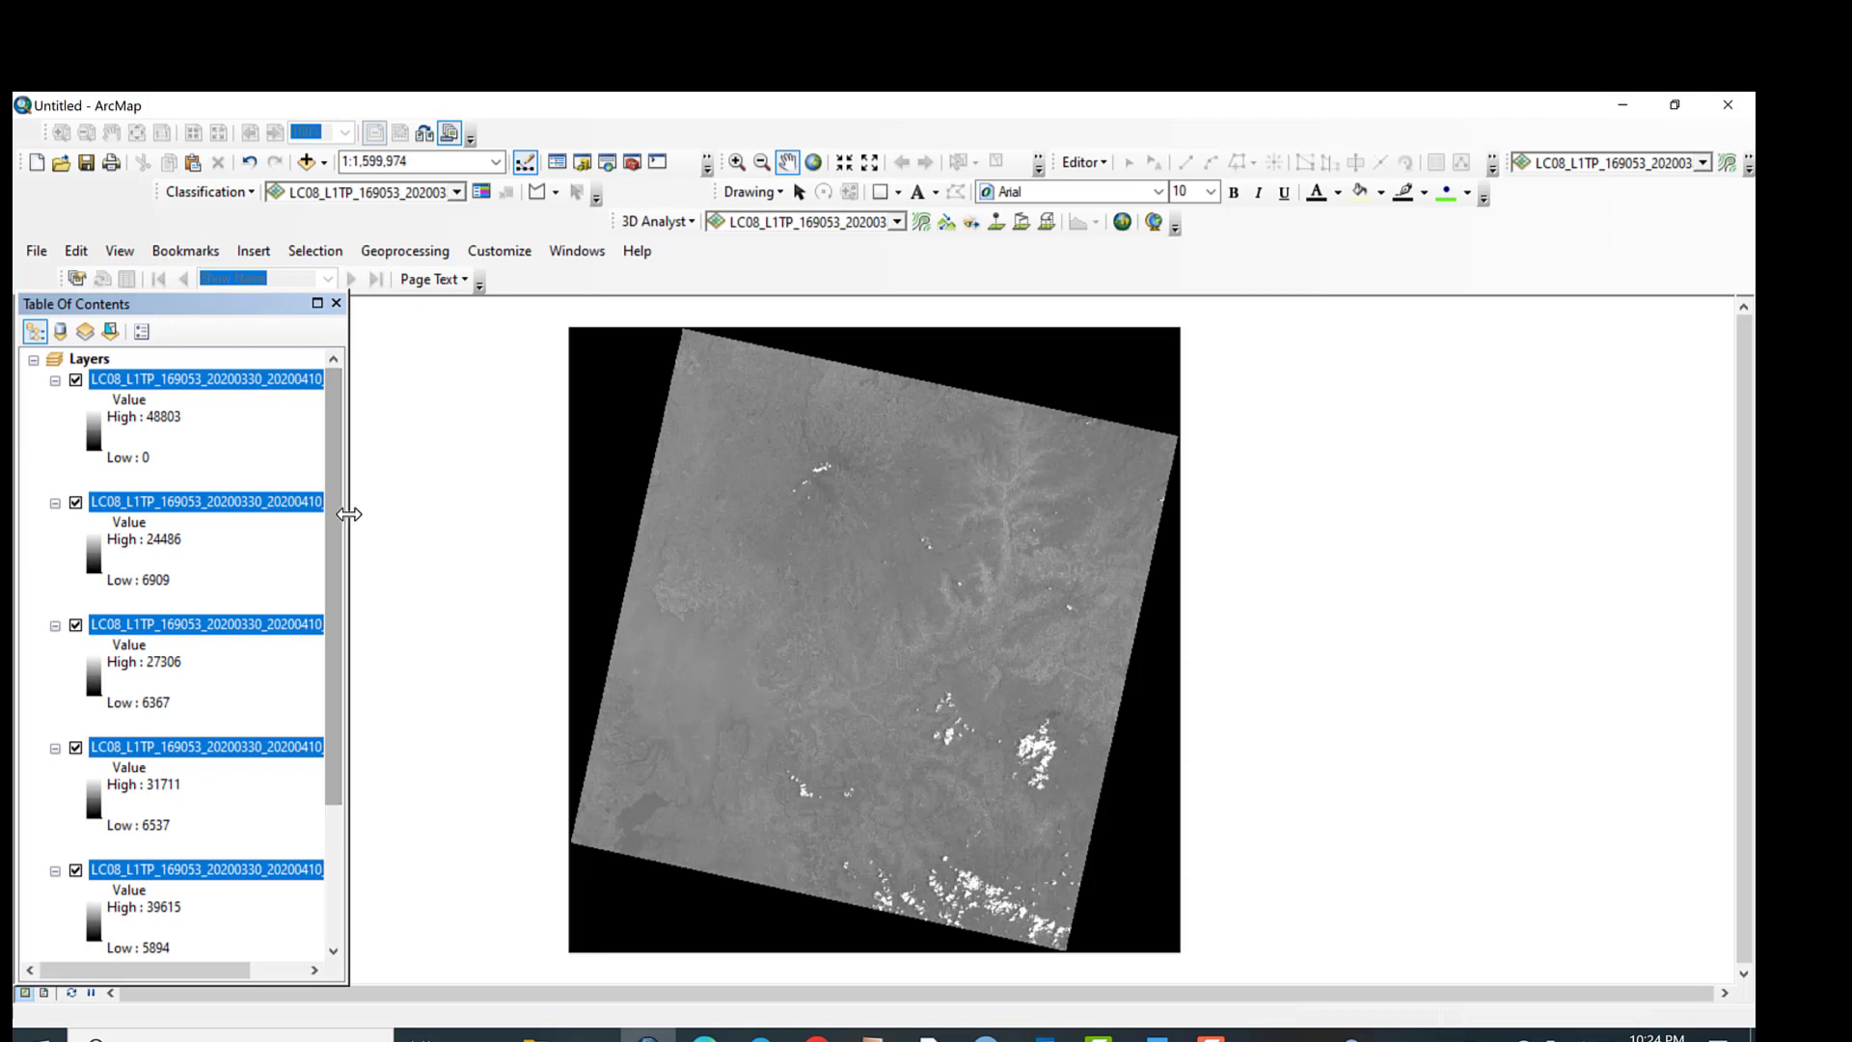
Step: Widen the Table Of Contents and scroll through band layers B2–B6 with their value ranges
{"action": "left_click_drag", "start_coordinate": [428, 524], "coordinate": [471, 522]}
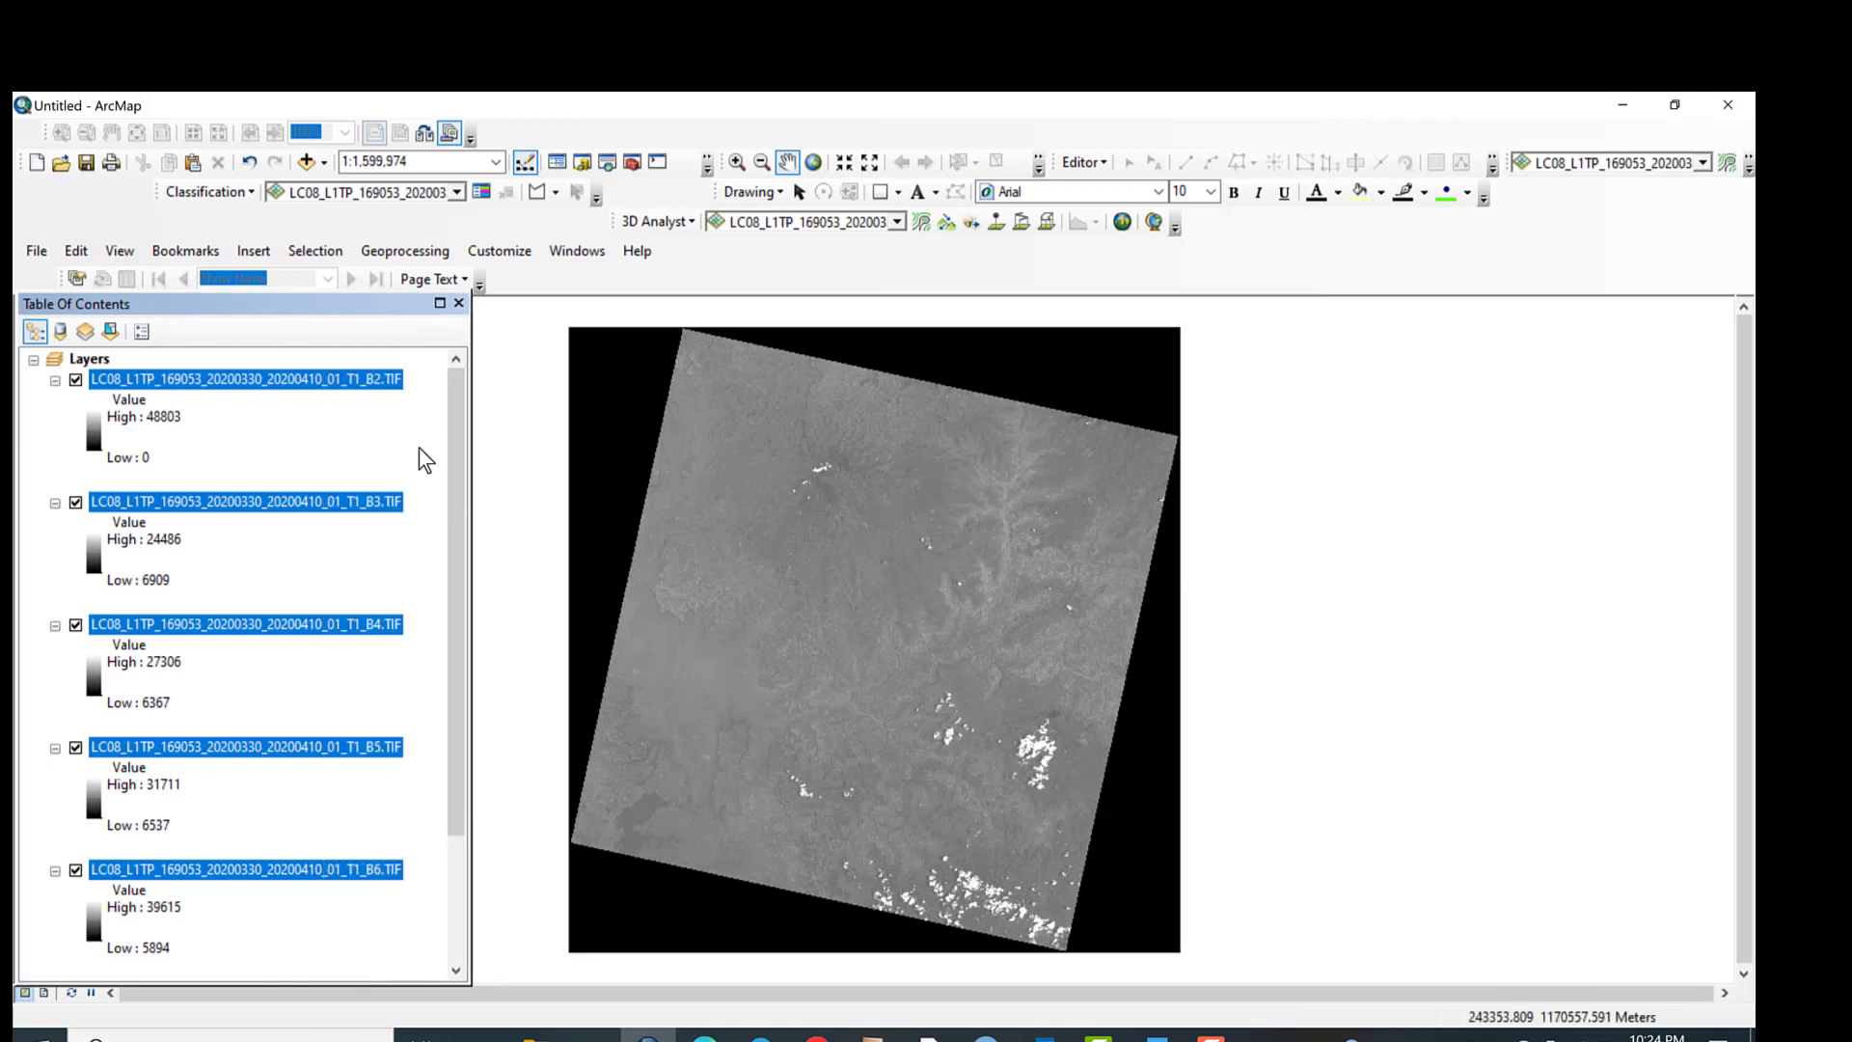
{"action": "left_click_drag", "start_coordinate": [449, 621], "coordinate": [477, 420]}
{"action": "left_click", "coordinate": [279, 398]}
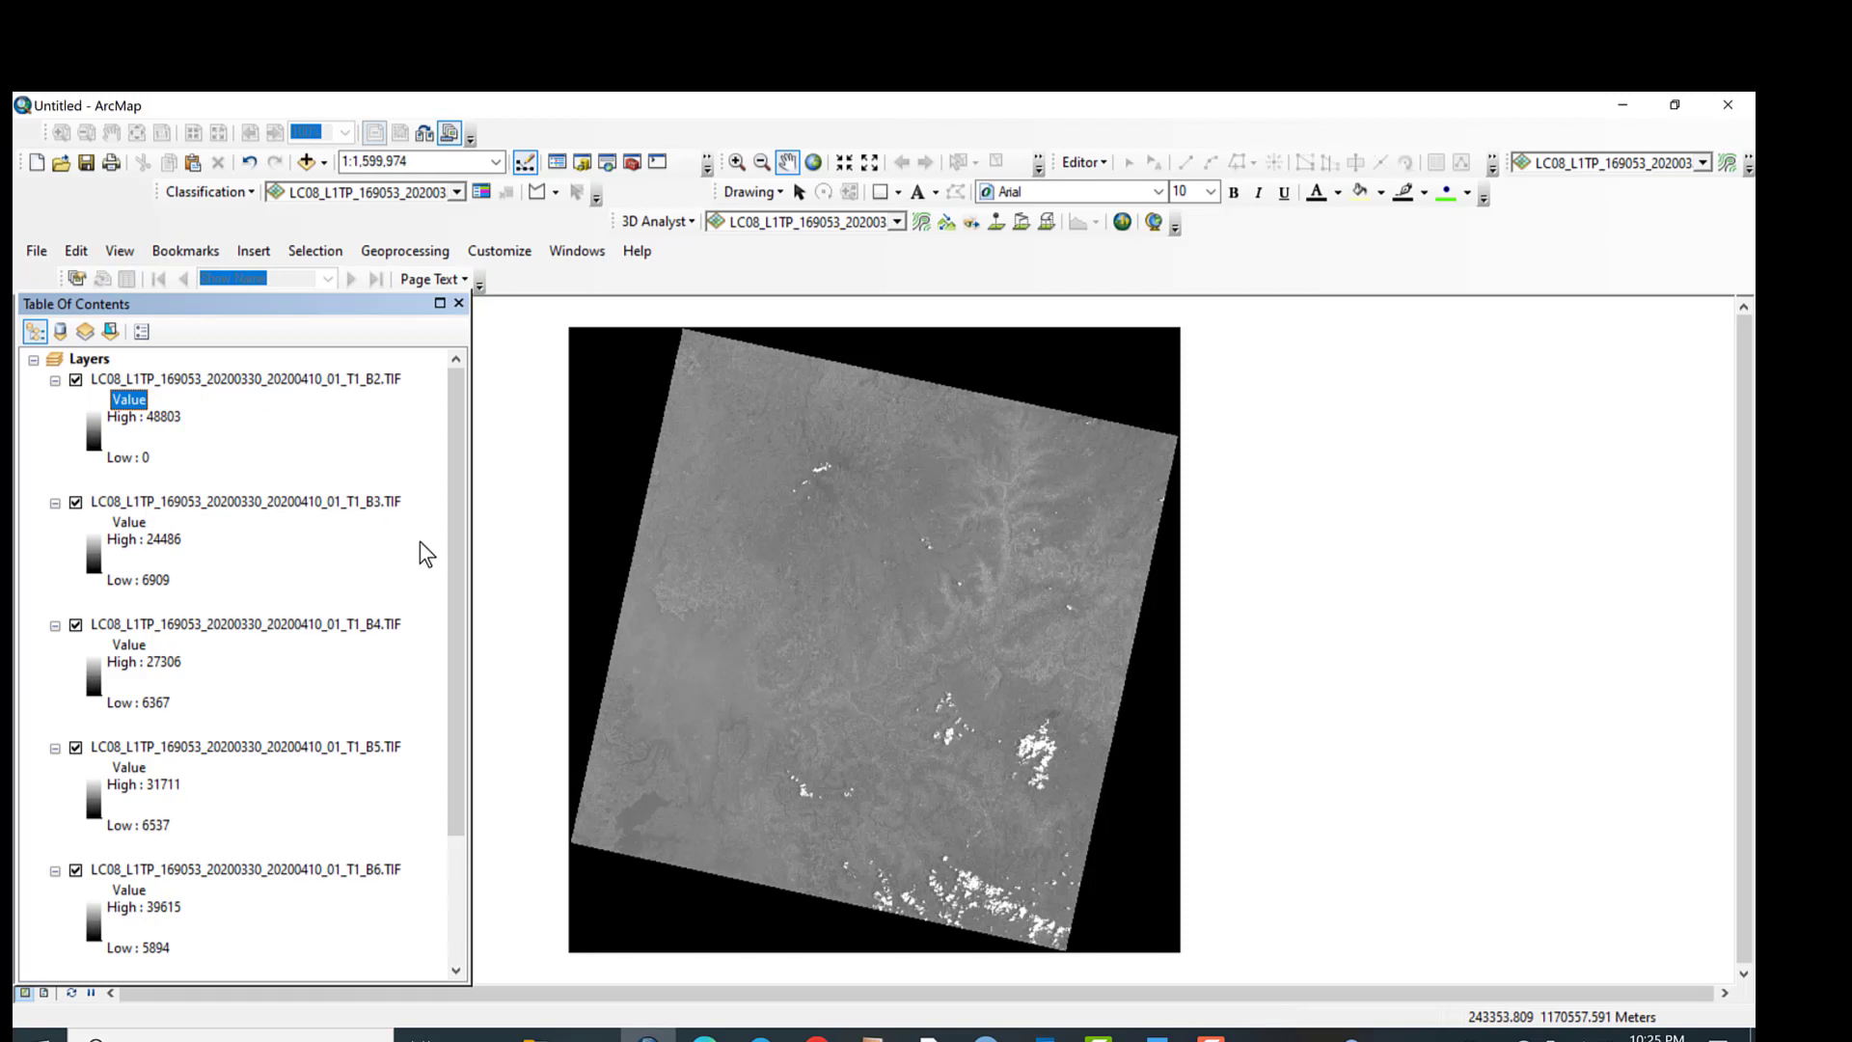
{"action": "left_click_drag", "start_coordinate": [456, 567], "coordinate": [1373, 615]}
{"action": "left_click_drag", "start_coordinate": [450, 553], "coordinate": [384, 401]}
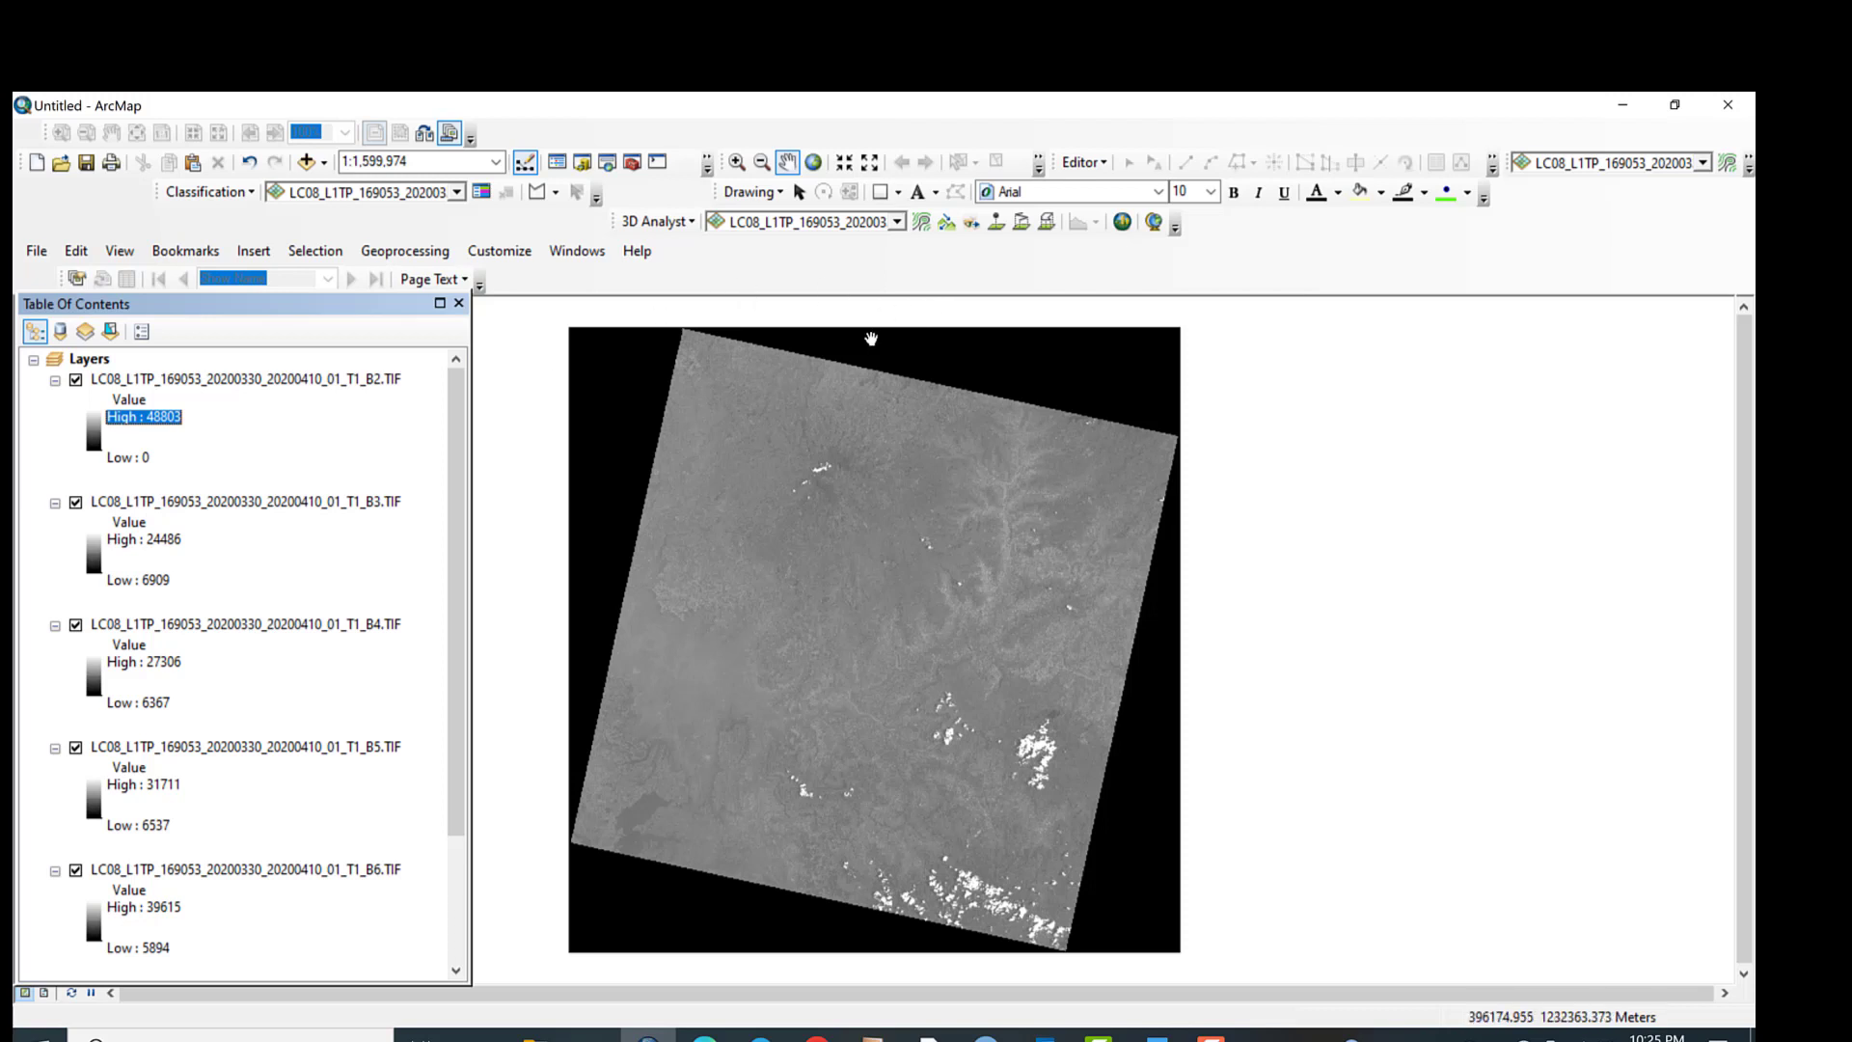
Step: Open Composite Bands from ArcToolbox under Data Management Tools > Raster > Raster Processing
{"action": "left_click", "coordinate": [631, 164]}
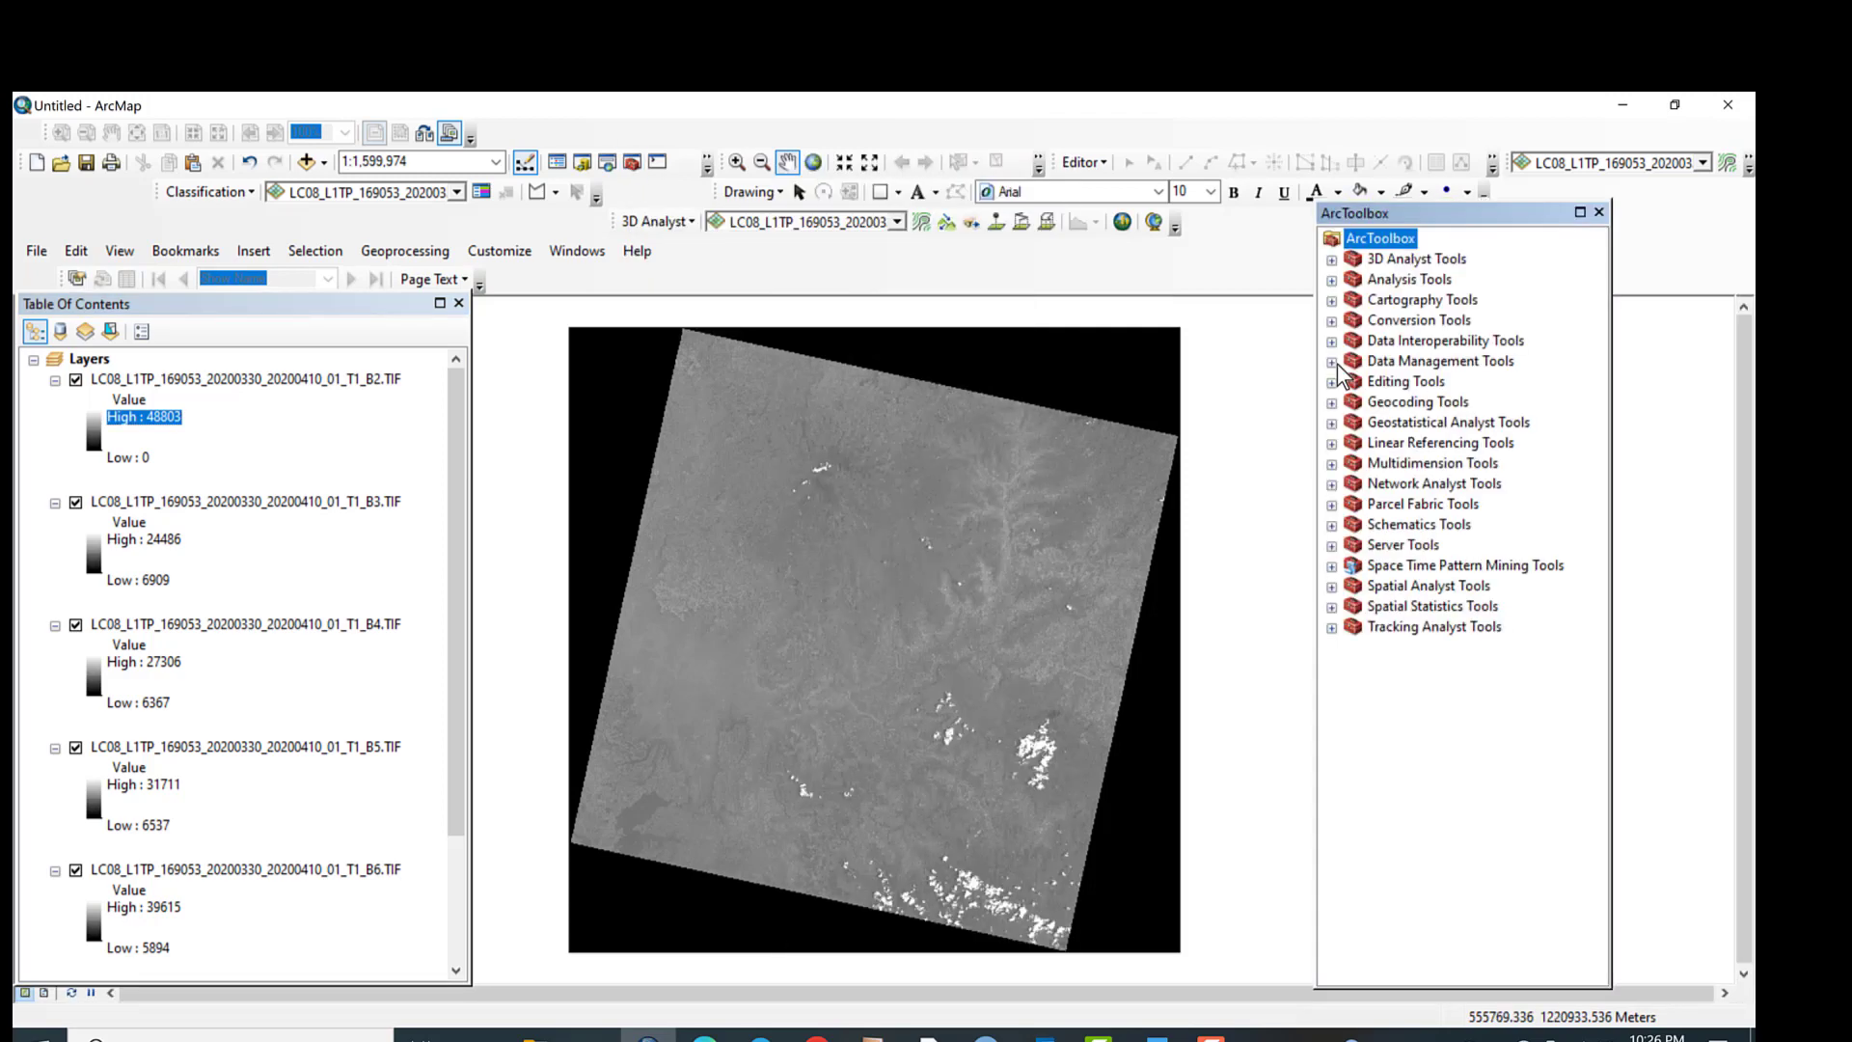
{"action": "left_click", "coordinate": [1331, 362]}
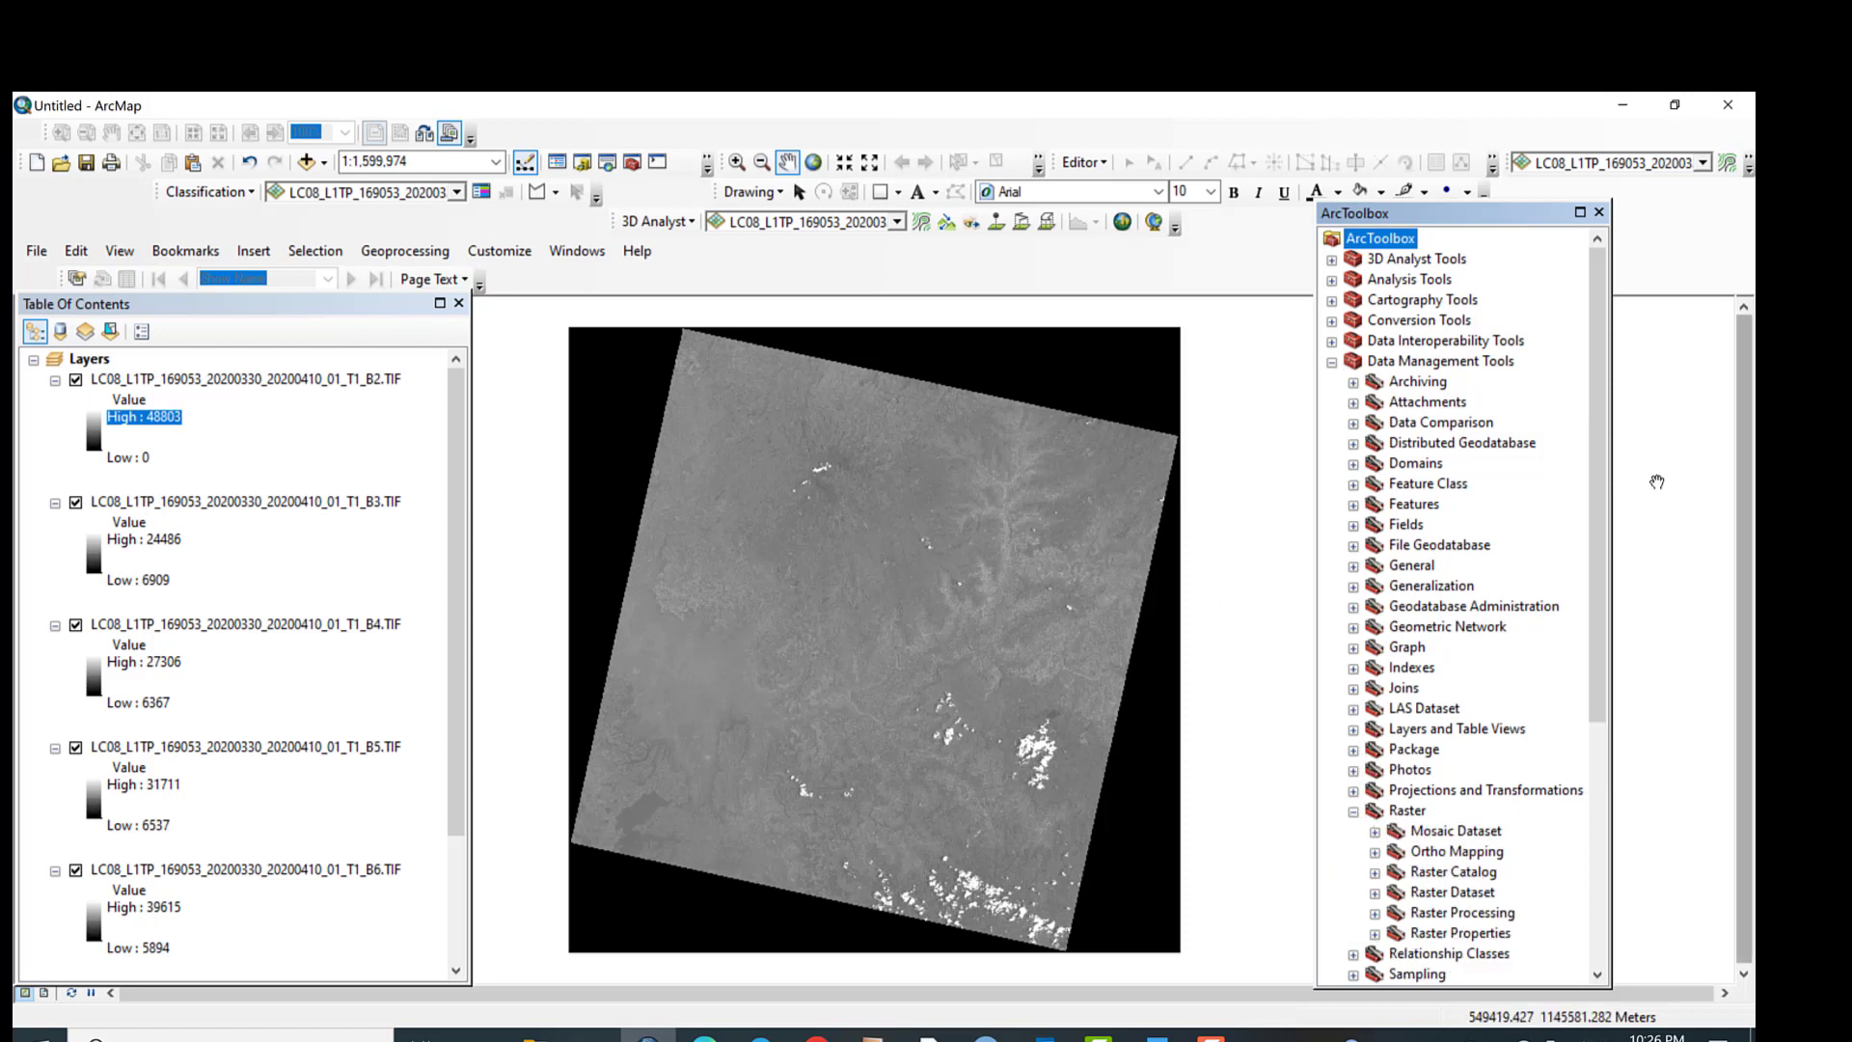
{"action": "left_click_drag", "start_coordinate": [1594, 503], "coordinate": [1597, 713]}
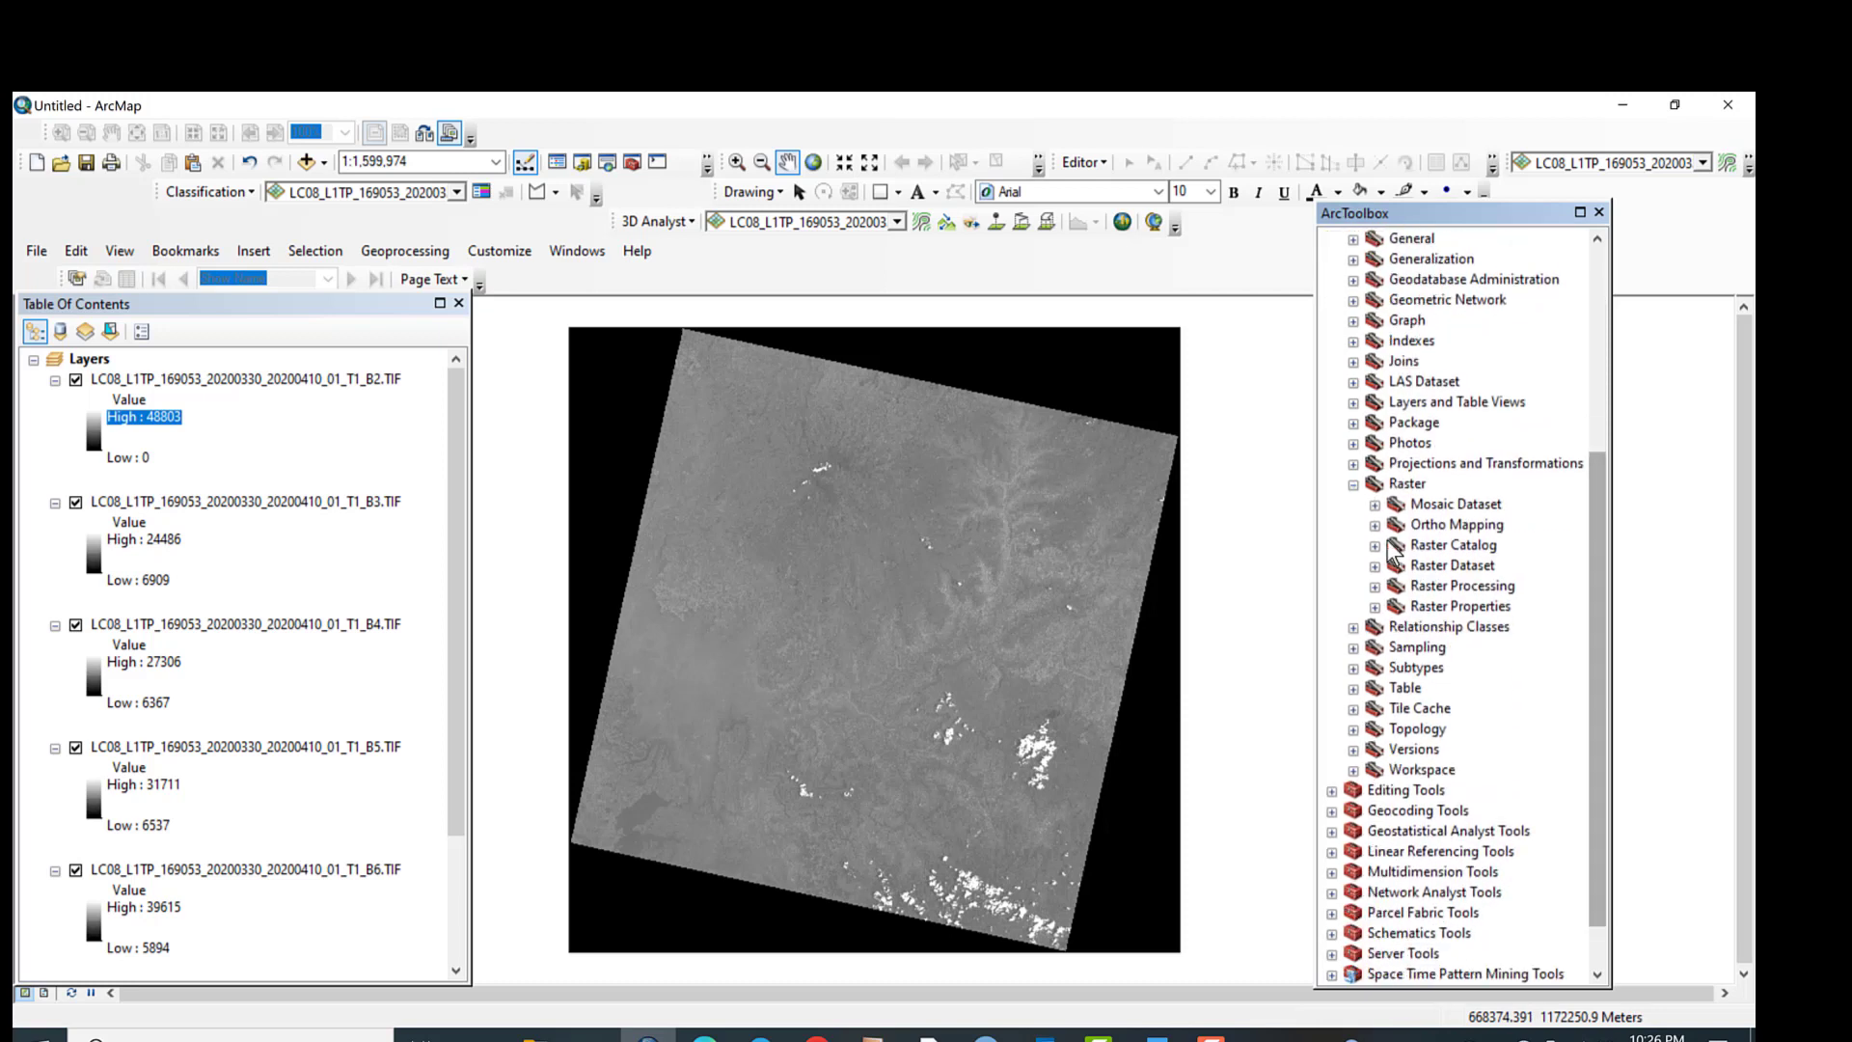
{"action": "left_click", "coordinate": [1374, 588]}
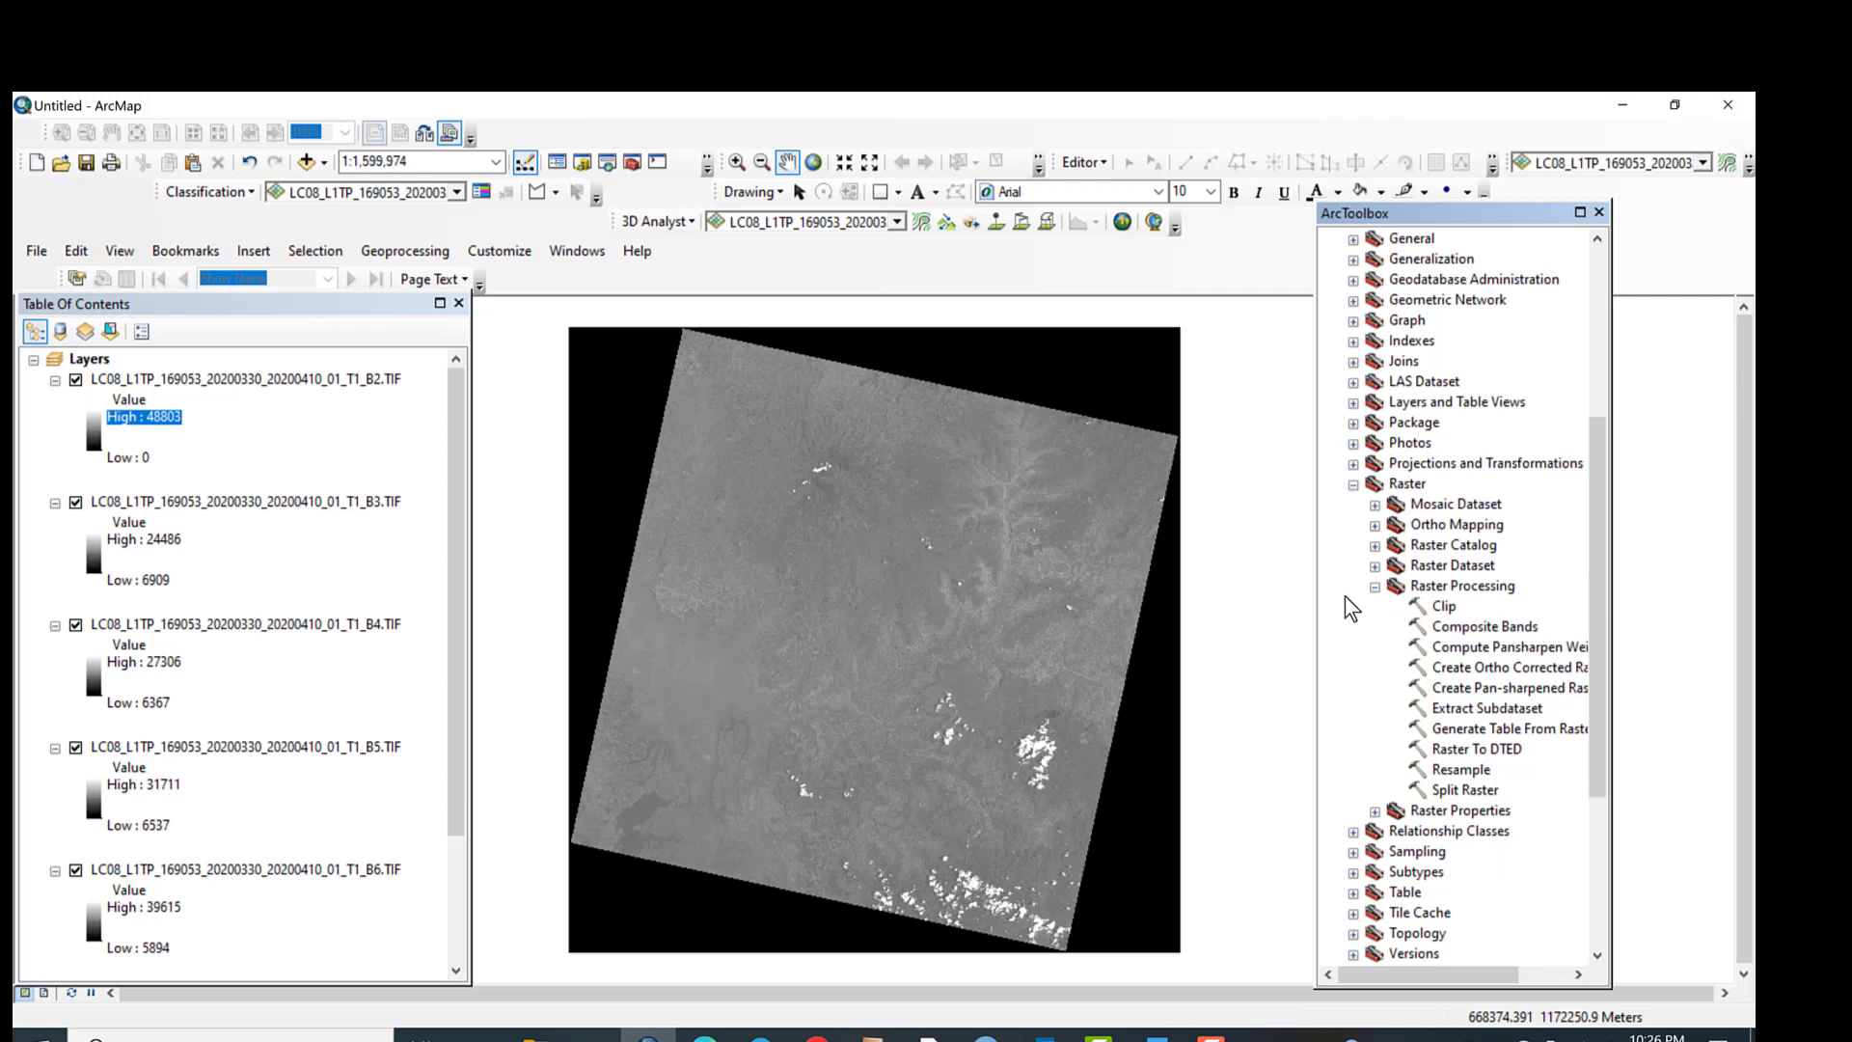
{"action": "left_click", "coordinate": [1489, 629]}
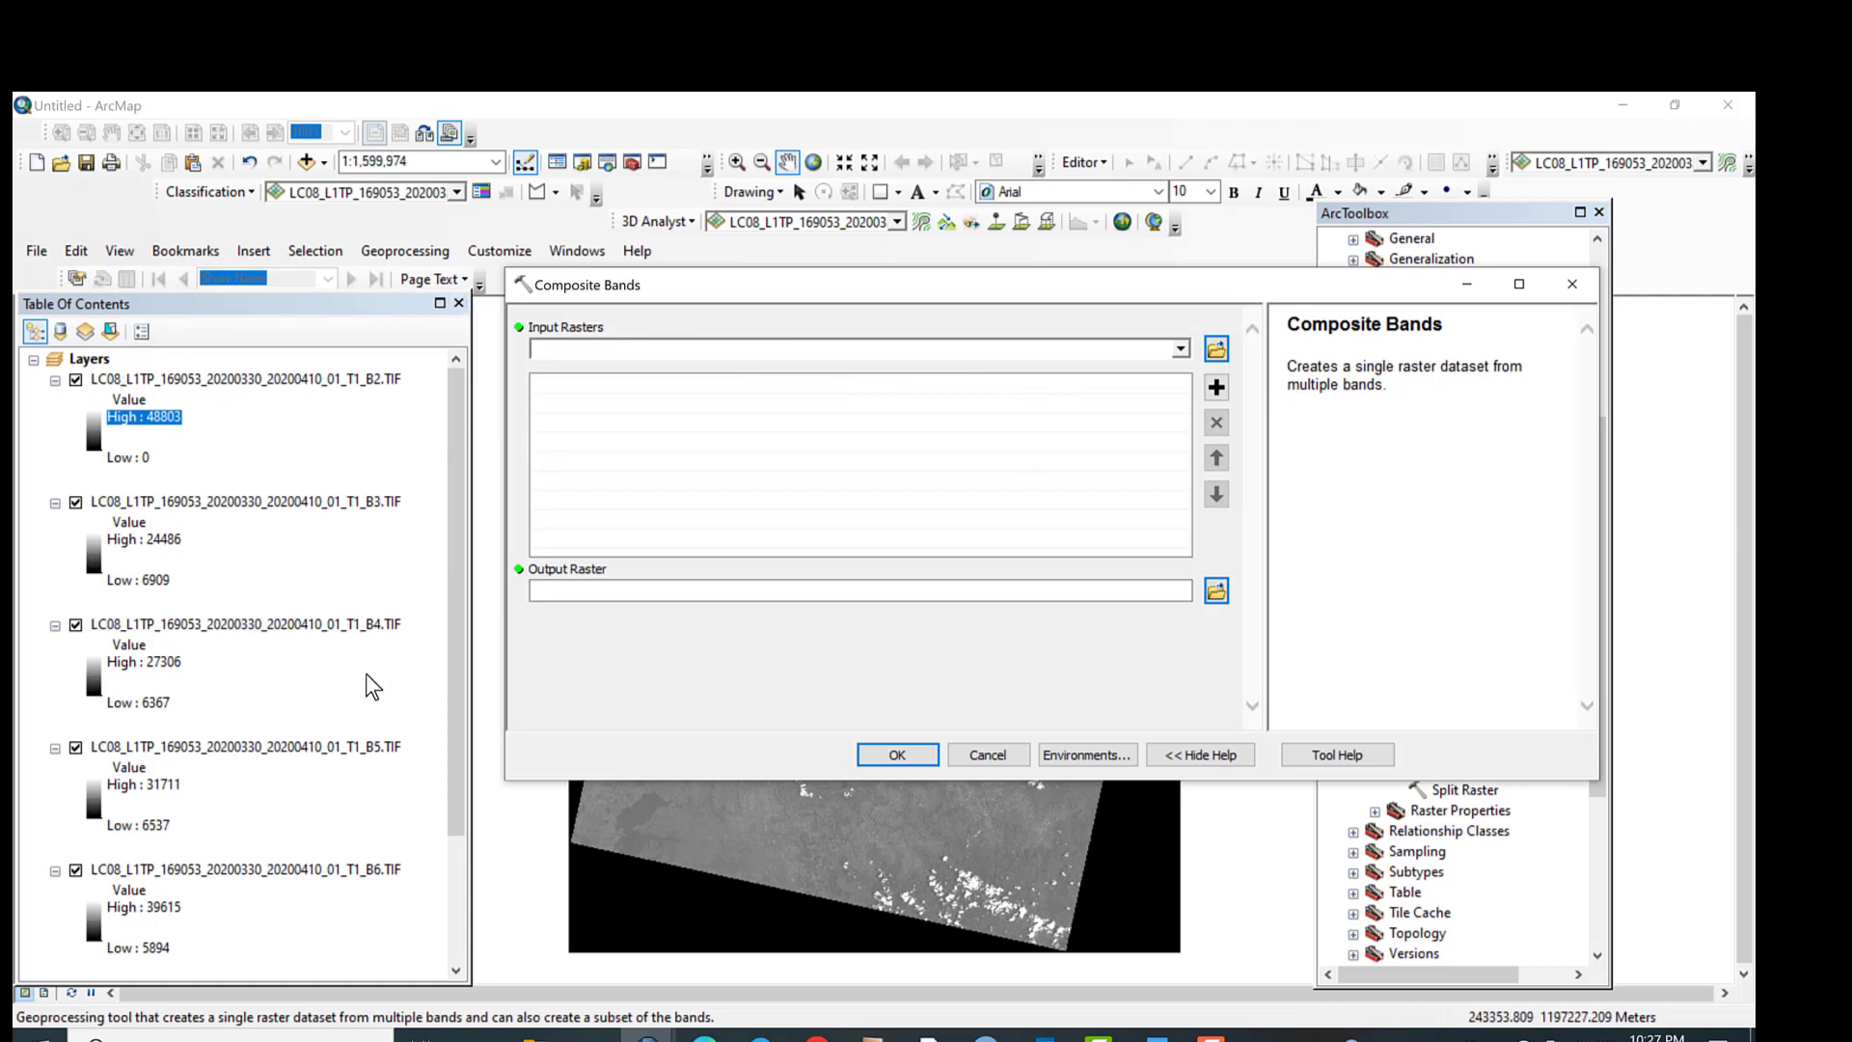
Step: Composite bands B2, B3, B4, B5, B6 and B7 into the default output raster
{"action": "left_click", "coordinate": [1182, 349]}
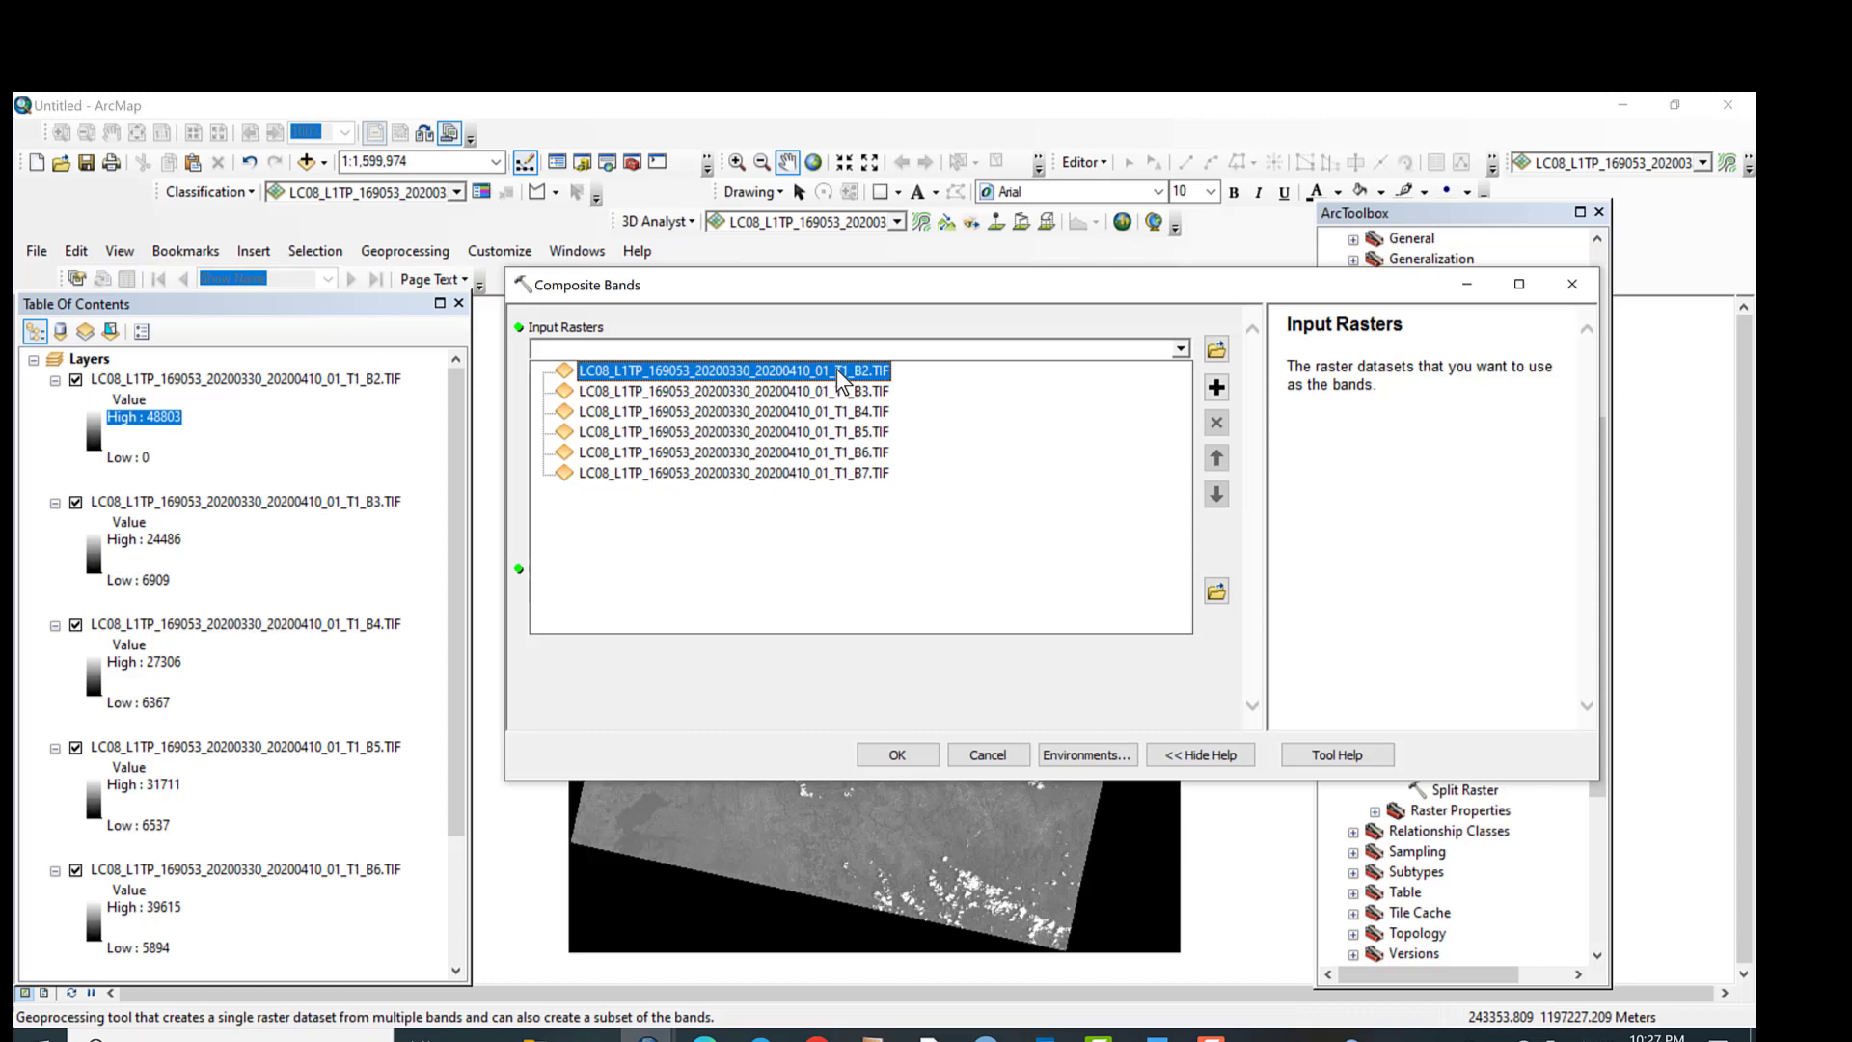
{"action": "left_click", "coordinate": [876, 392]}
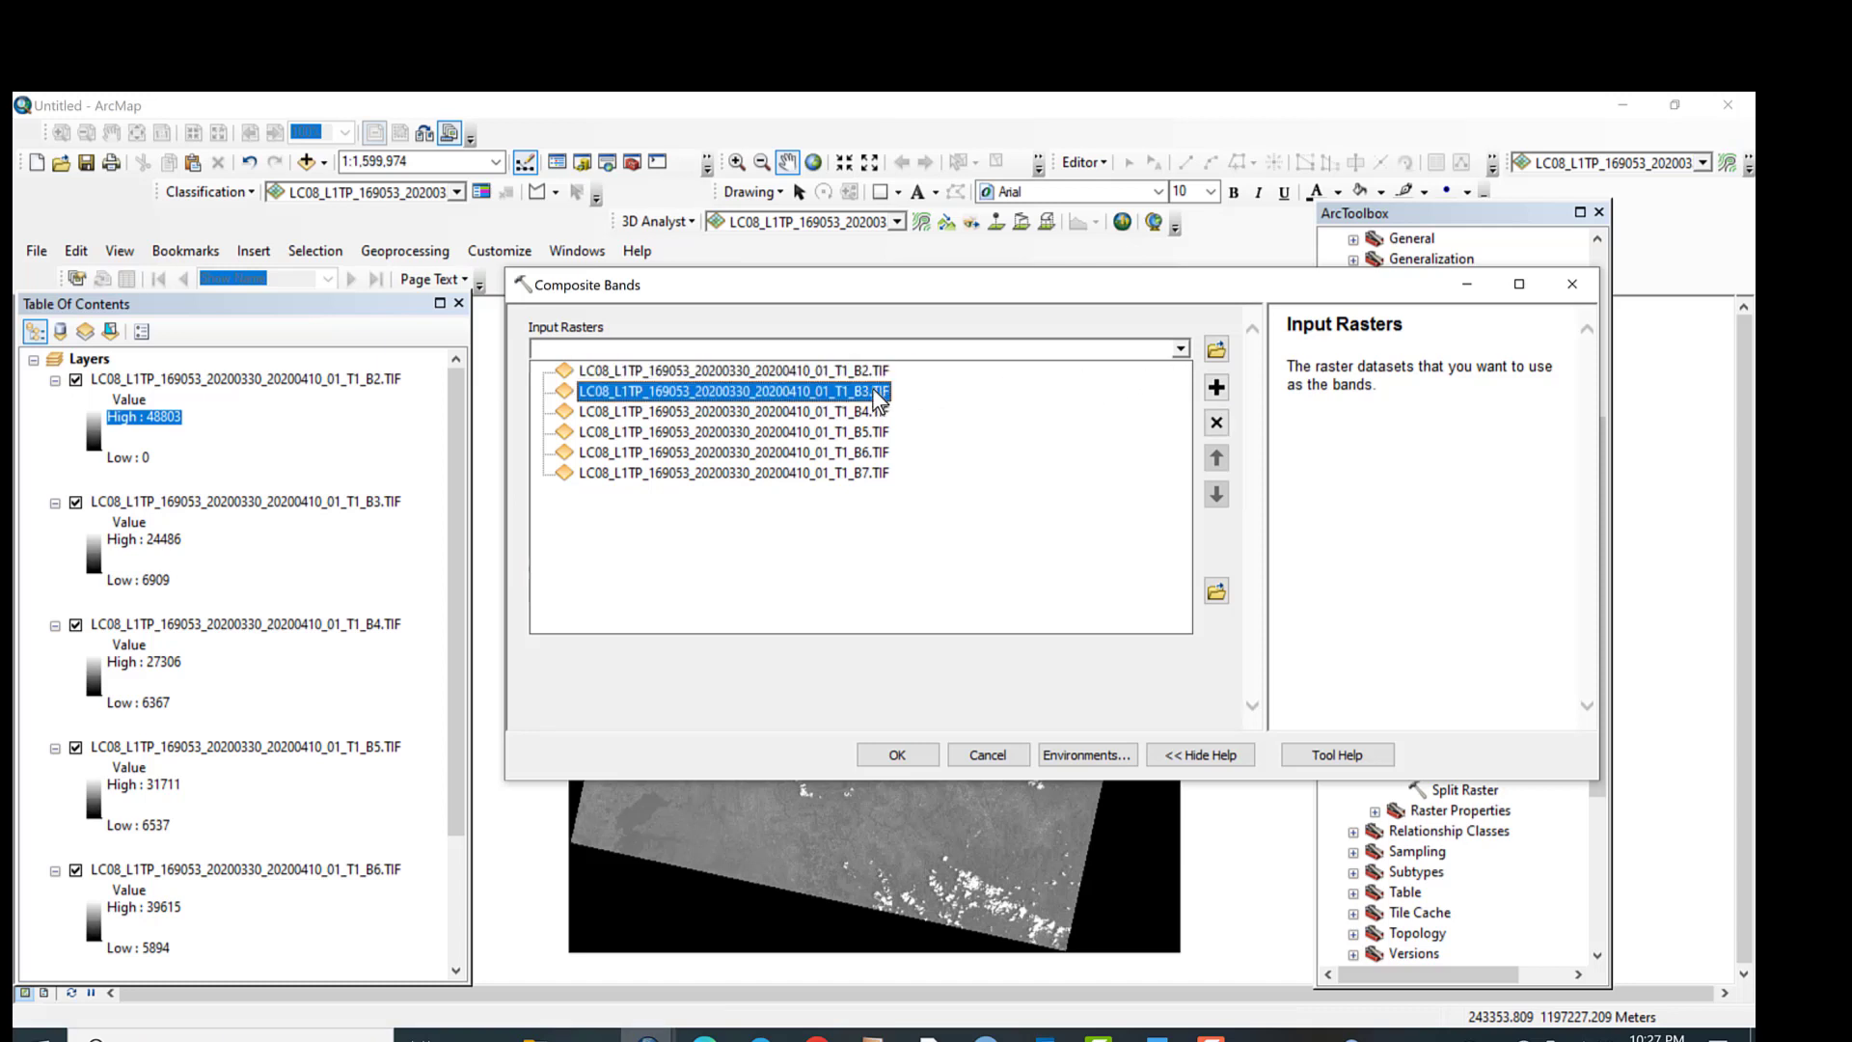
{"action": "left_click", "coordinate": [876, 392]}
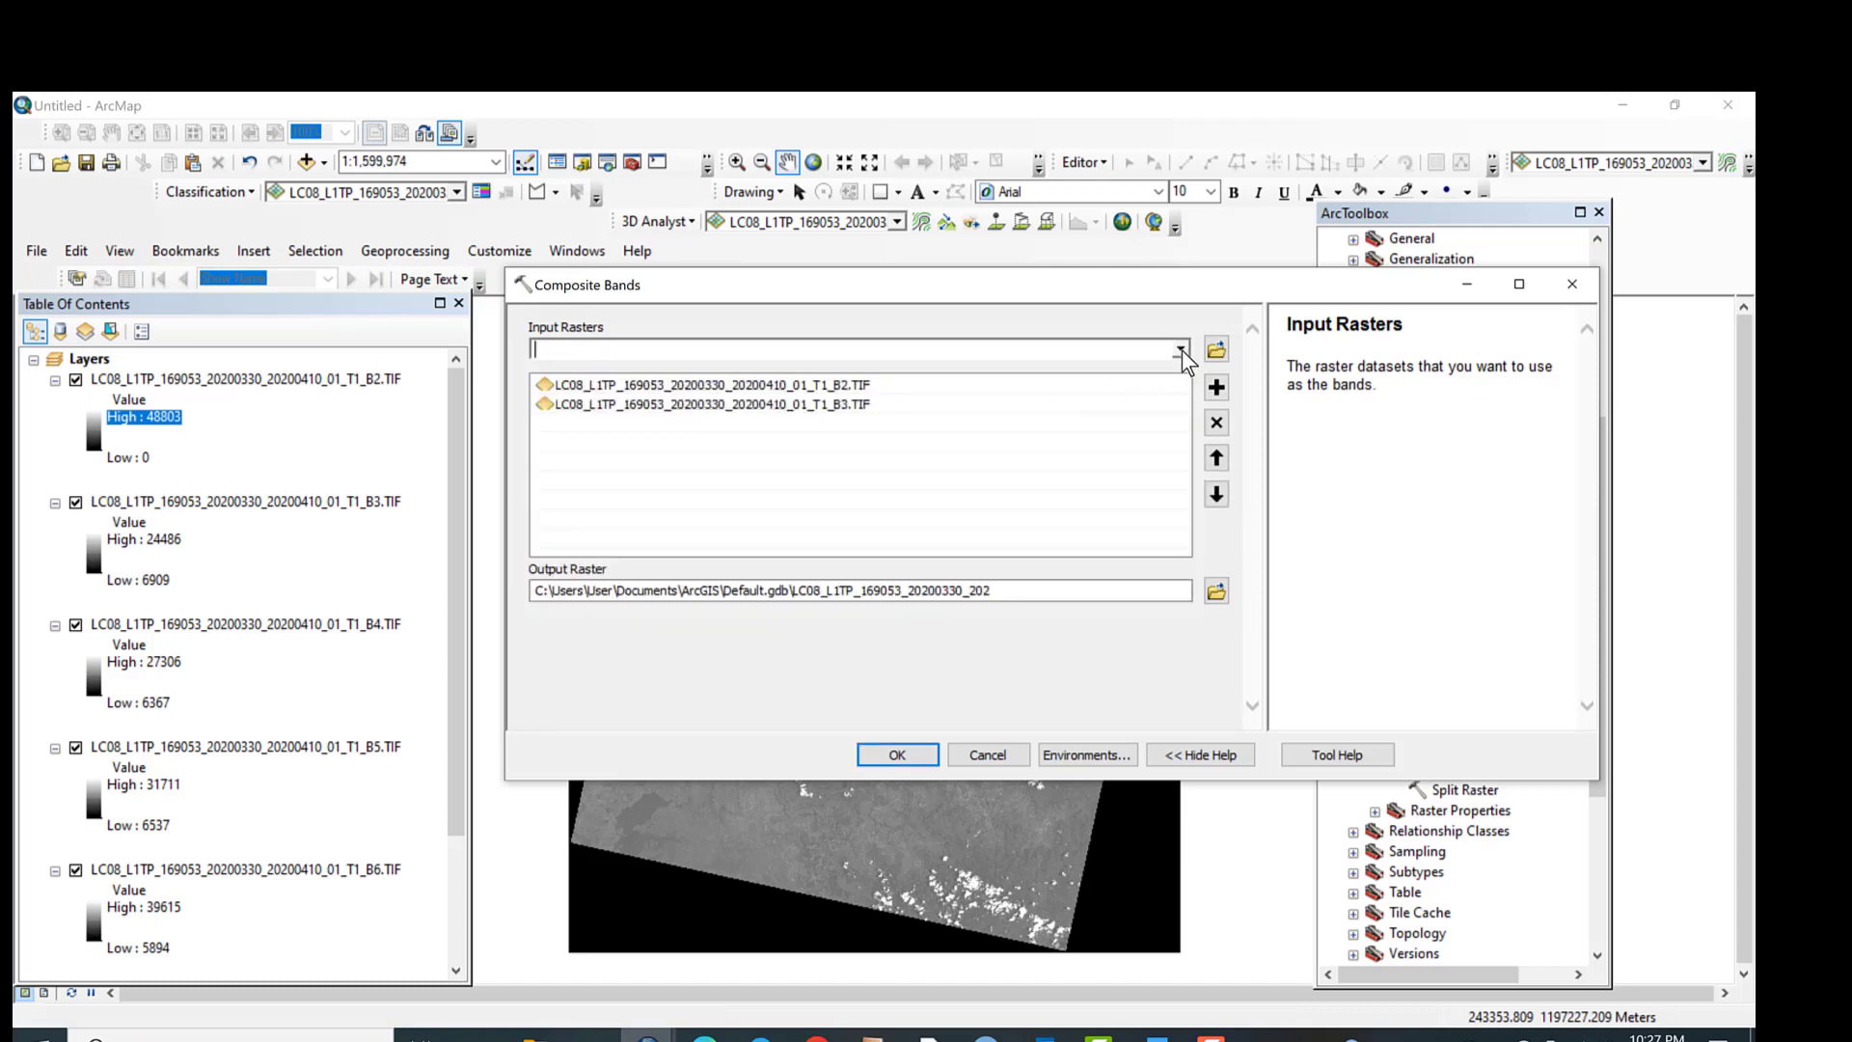
{"action": "left_click", "coordinate": [1182, 351]}
{"action": "left_click", "coordinate": [854, 419]}
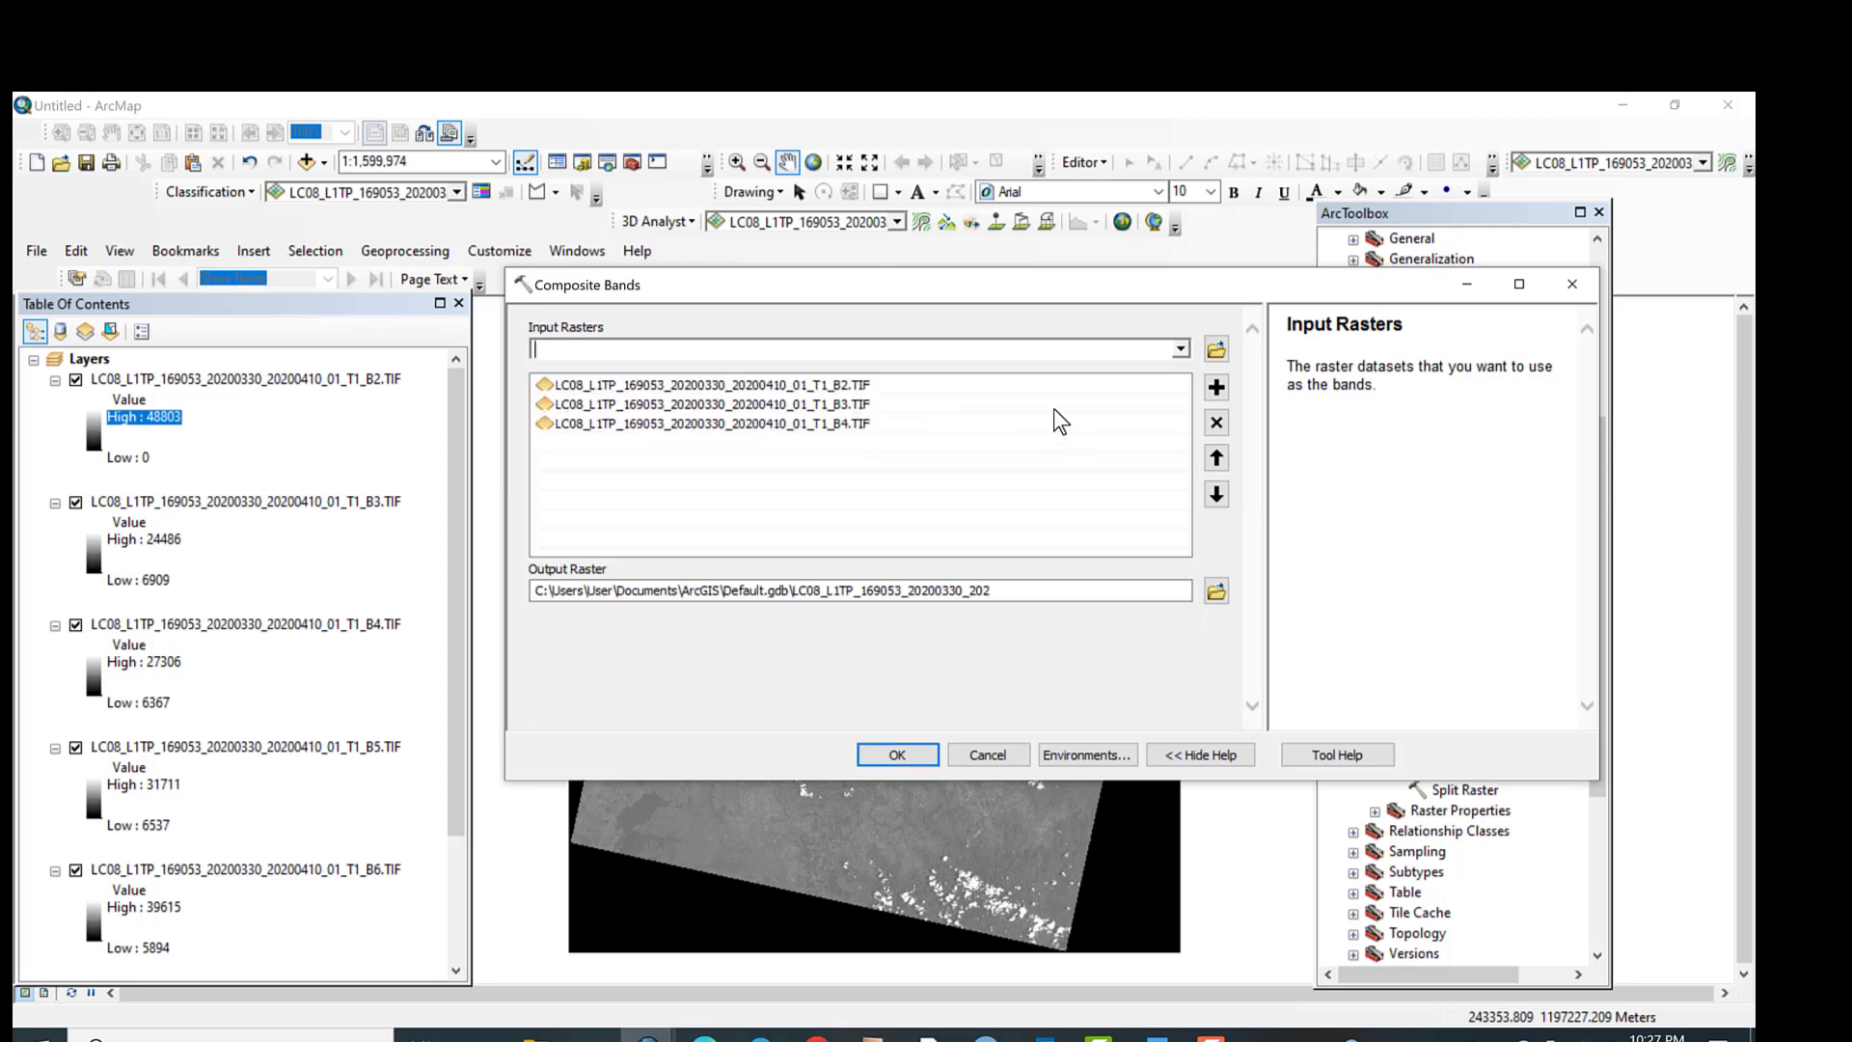
{"action": "left_click", "coordinate": [1182, 351]}
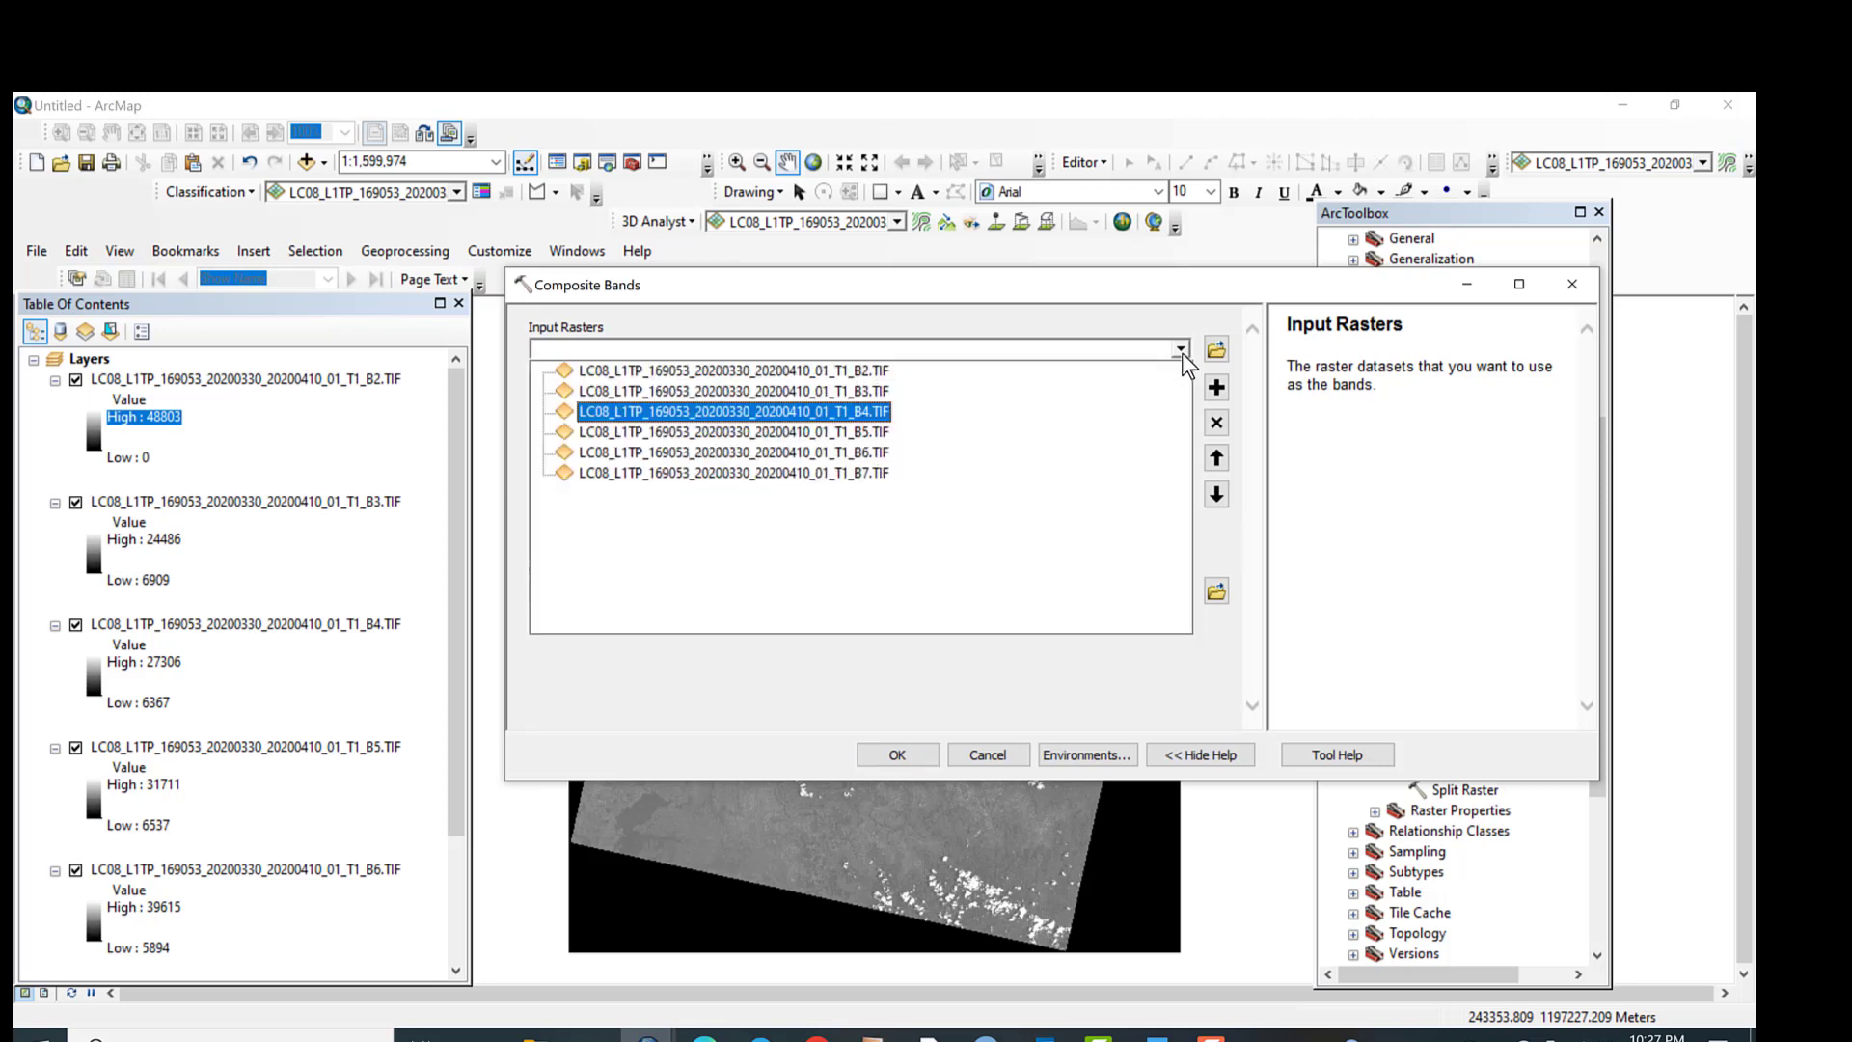
{"action": "left_click", "coordinate": [881, 434]}
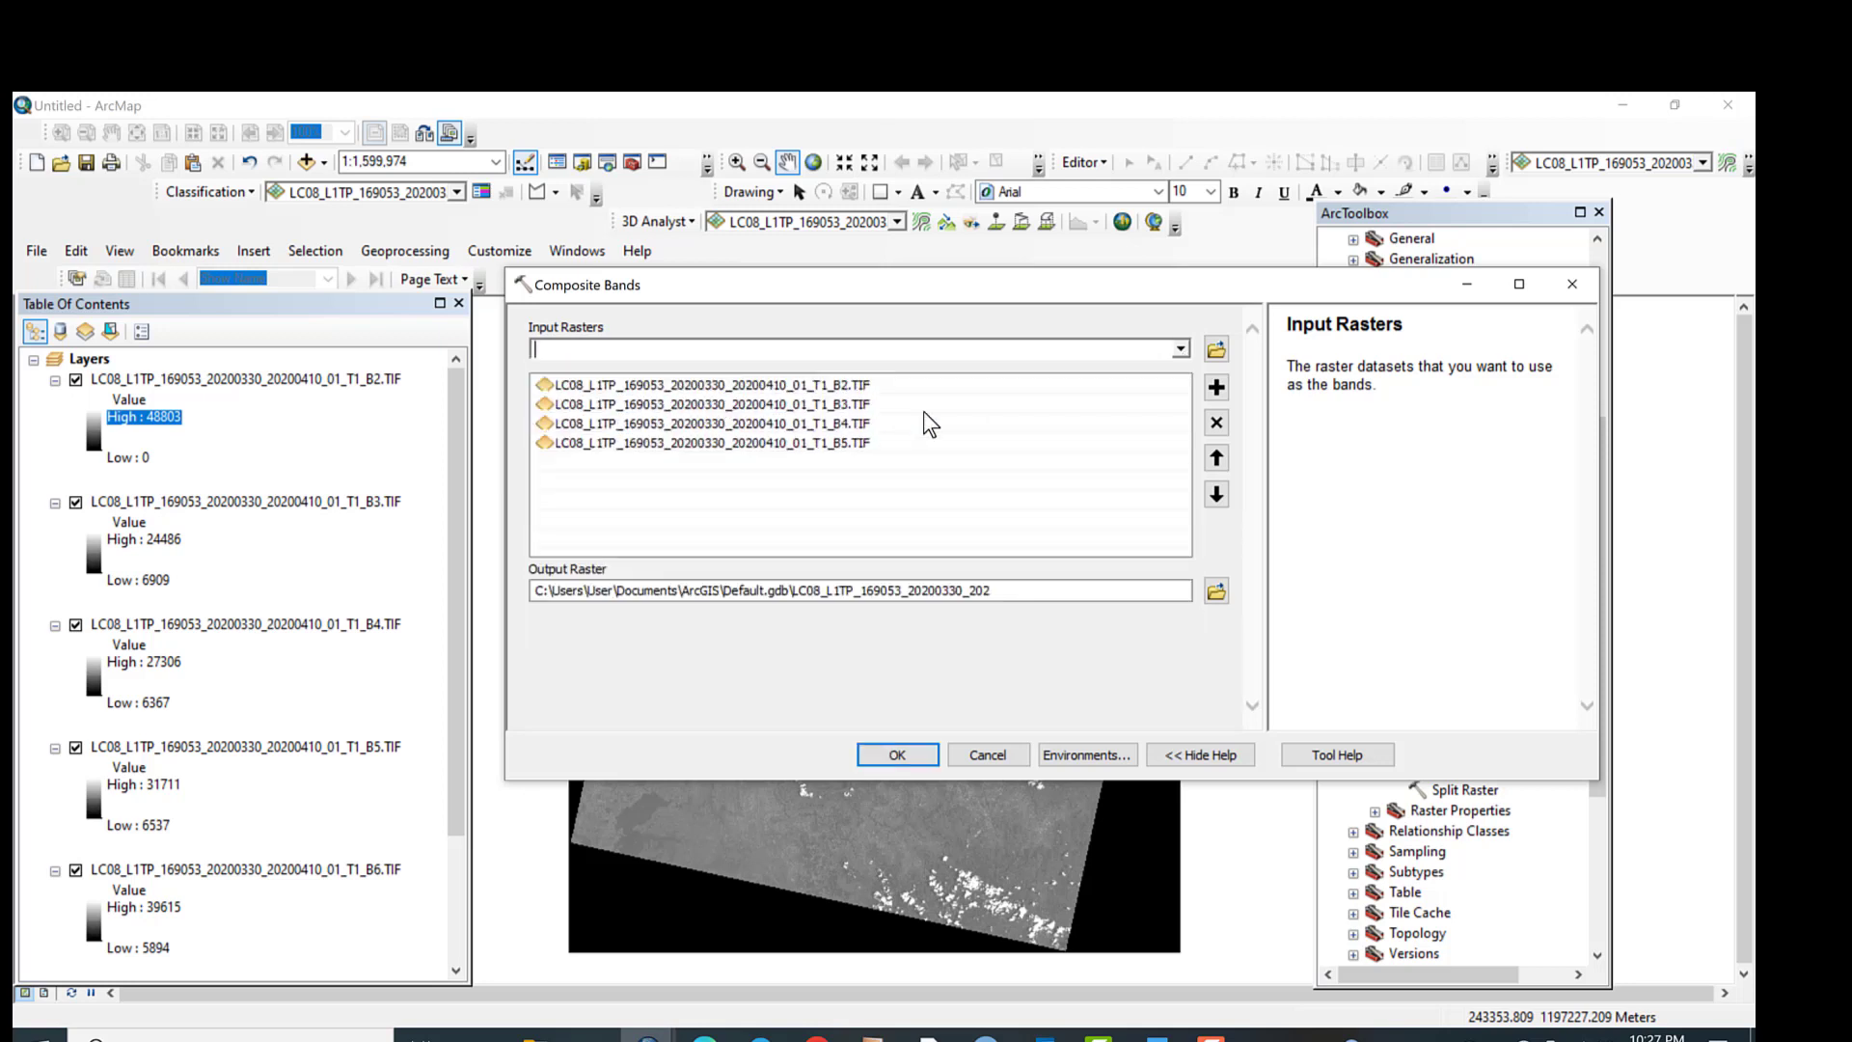
{"action": "left_click", "coordinate": [1183, 351]}
{"action": "left_click", "coordinate": [835, 453]}
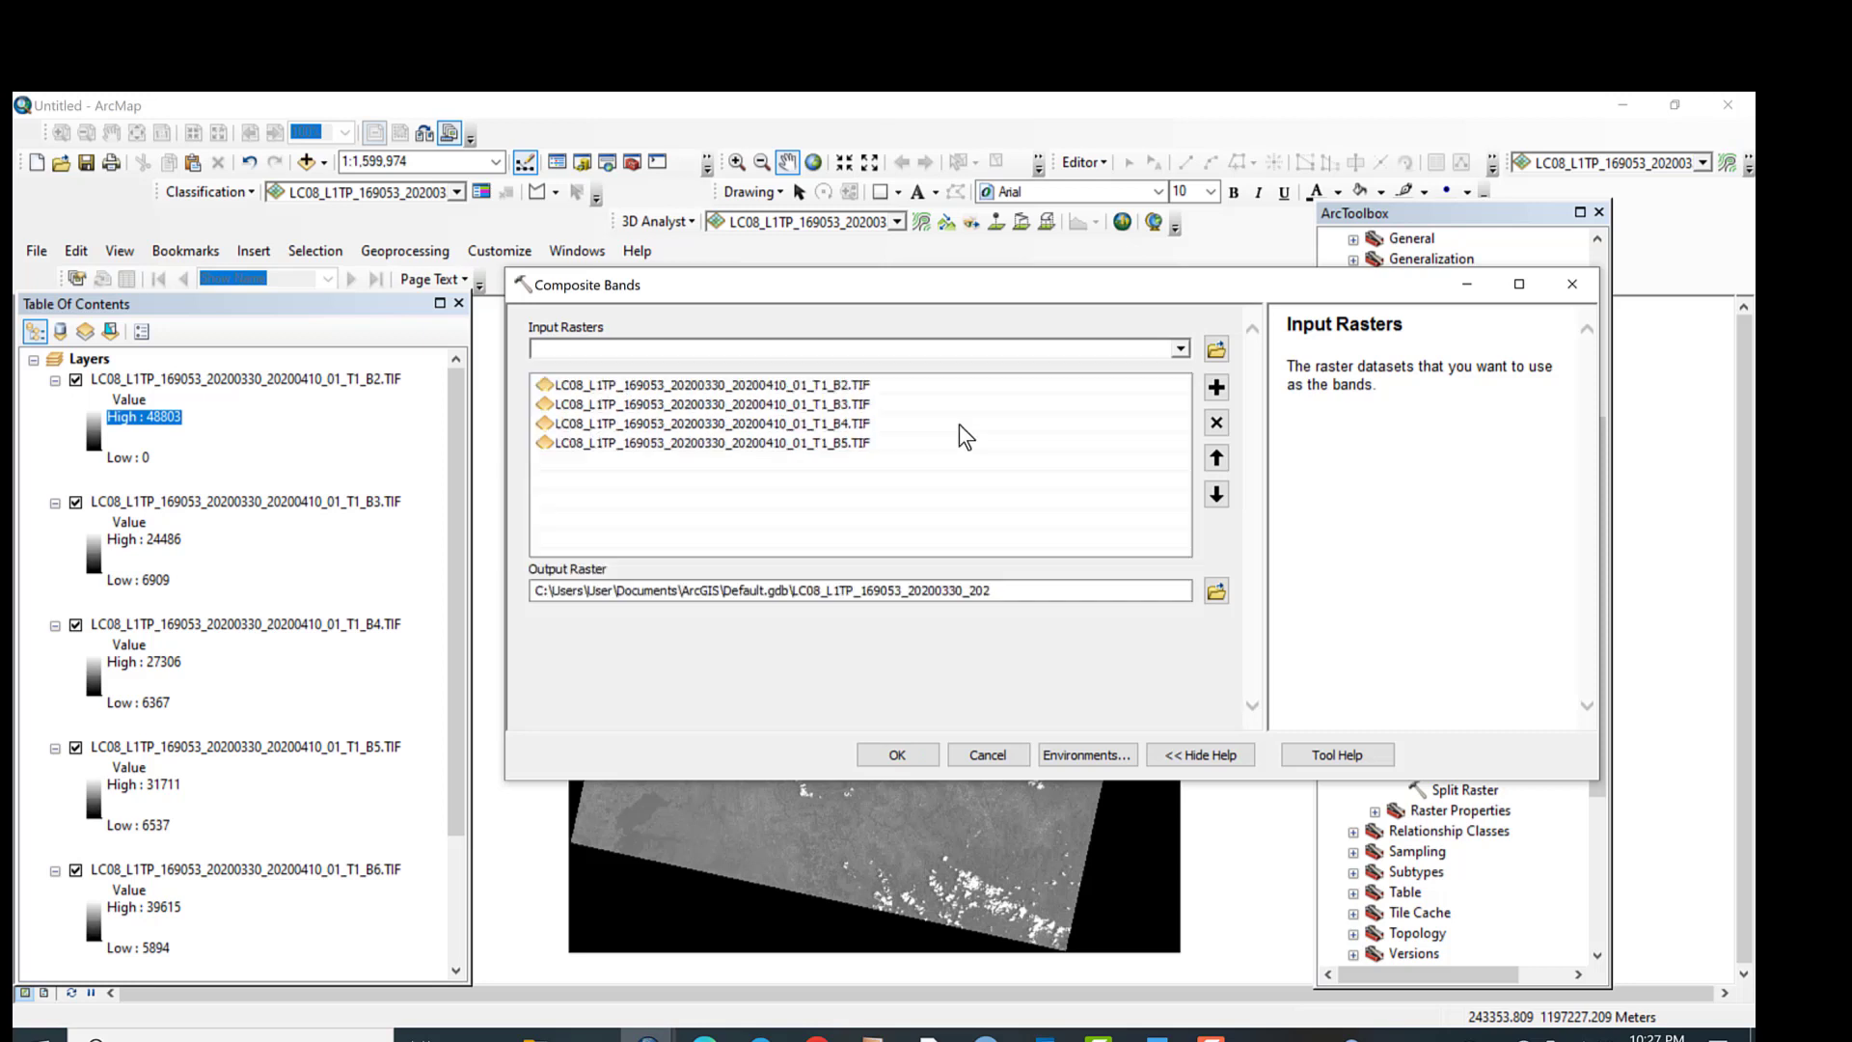
{"action": "left_click", "coordinate": [1178, 349]}
{"action": "left_click", "coordinate": [884, 472]}
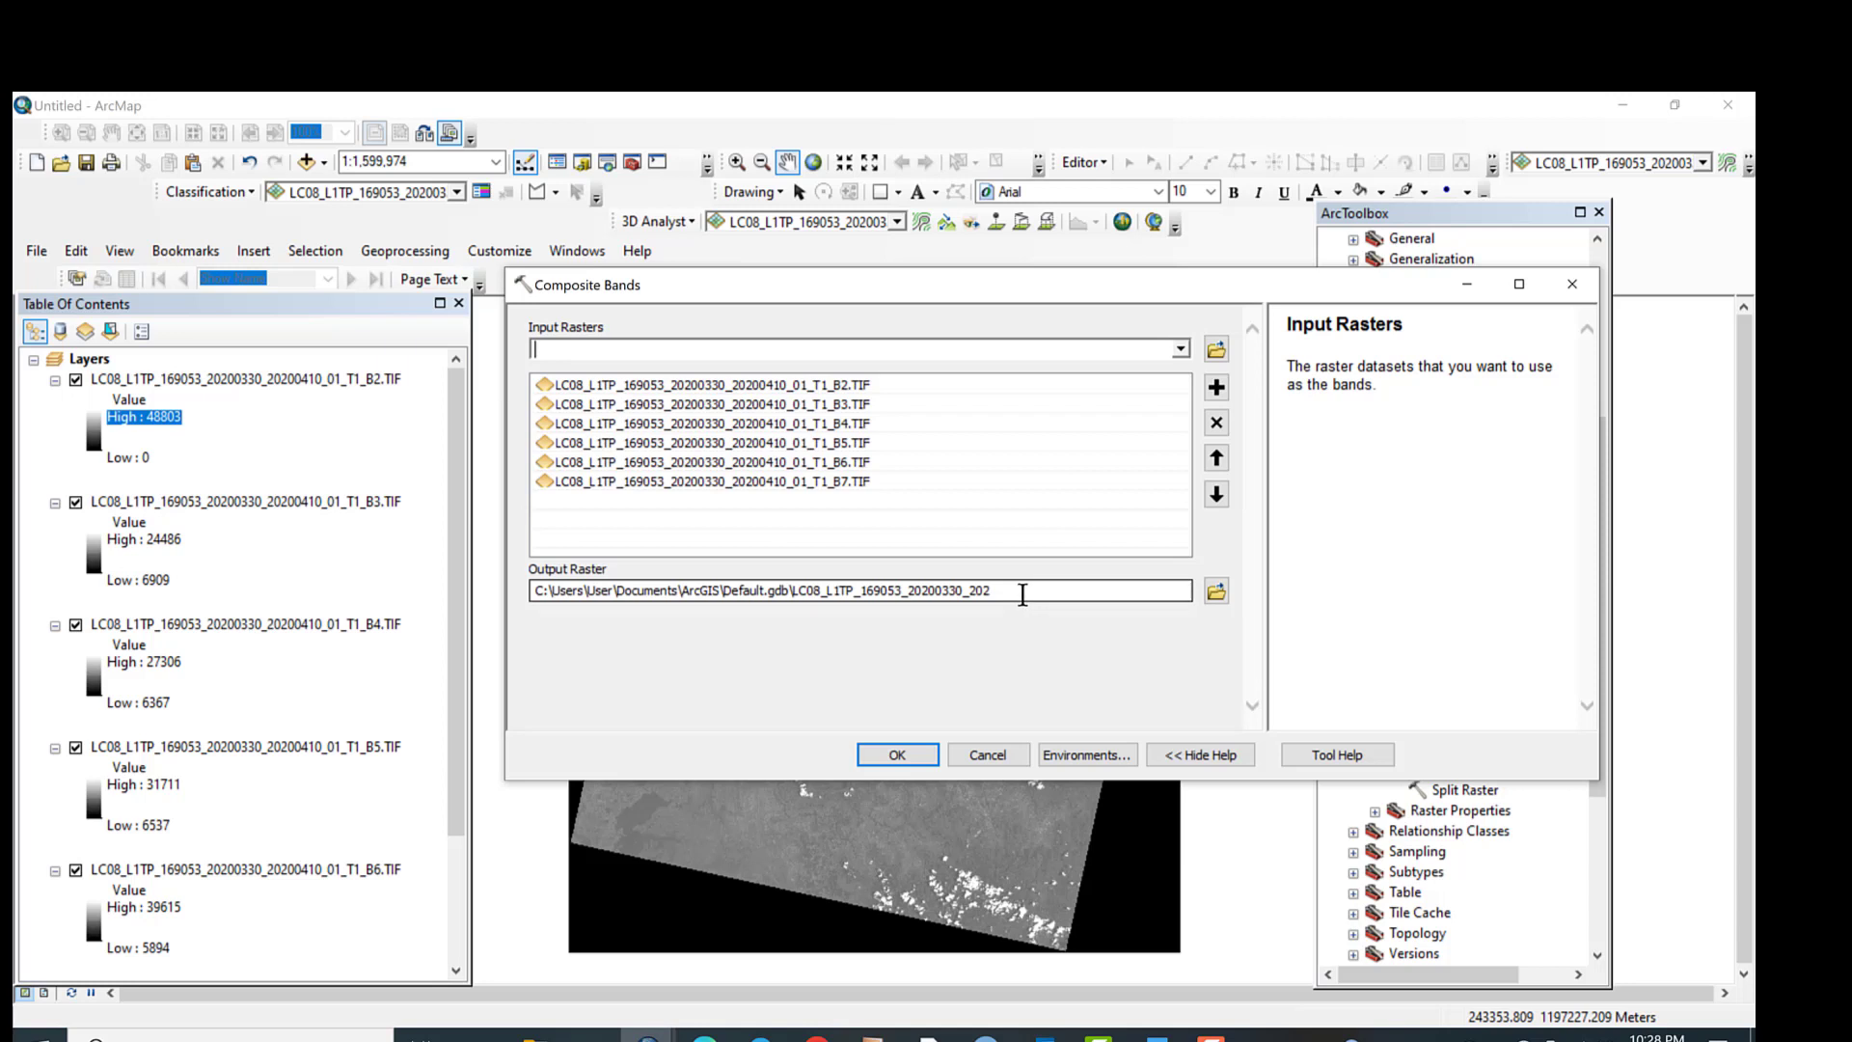
{"action": "left_click", "coordinate": [897, 754]}
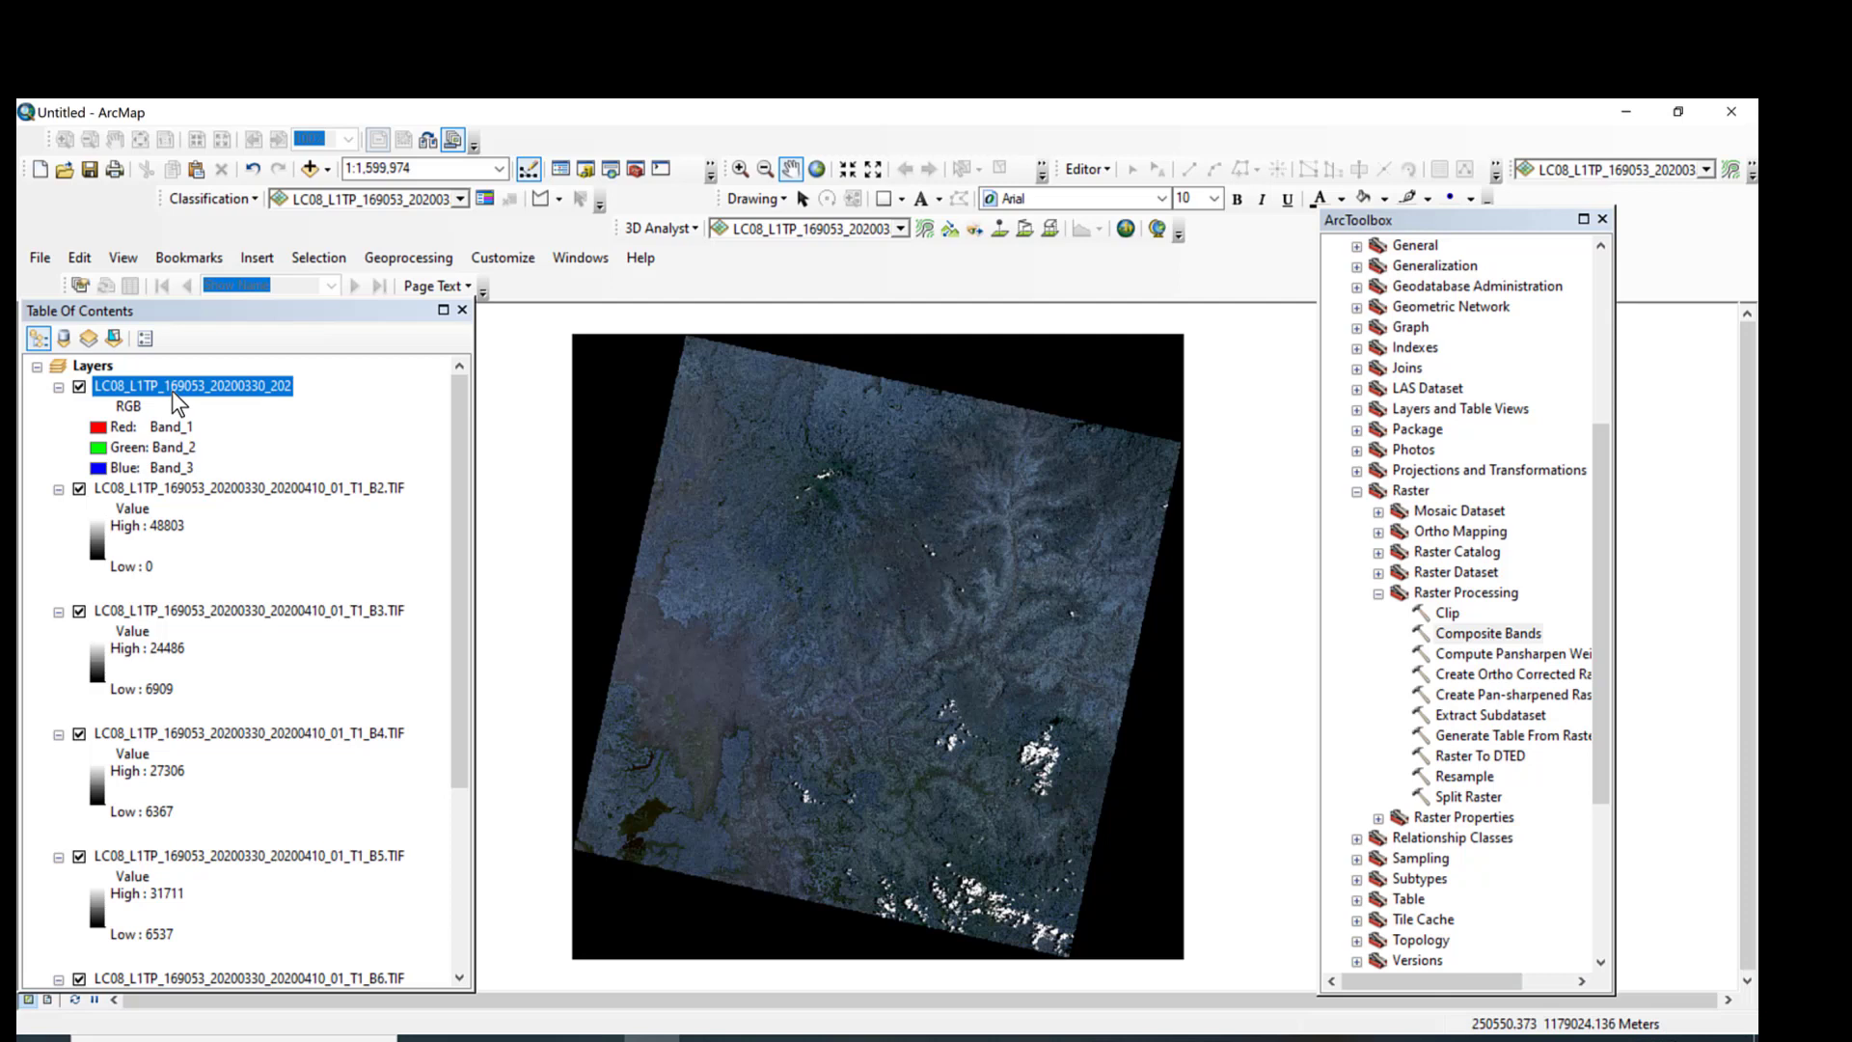
Step: Hide band layers B2 through B7 so only the RGB composite is drawn
{"action": "left_click", "coordinate": [79, 489]}
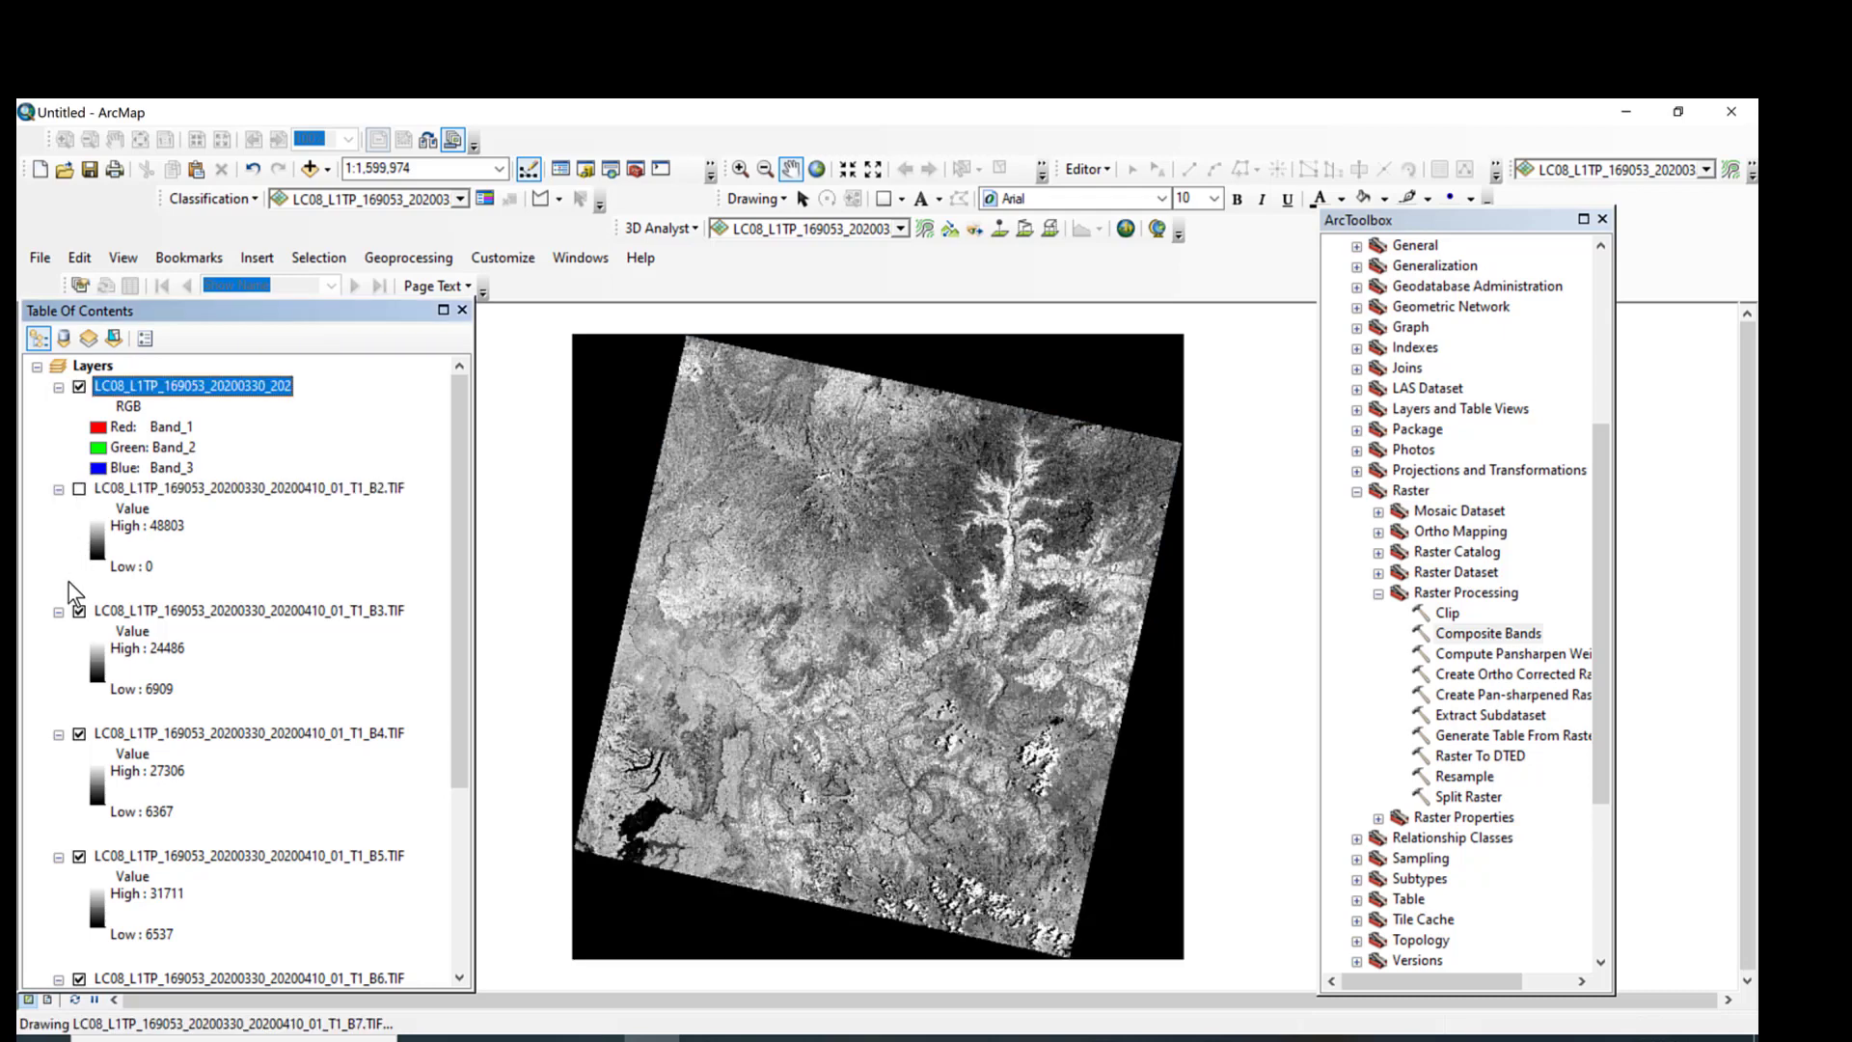
{"action": "left_click", "coordinate": [79, 611]}
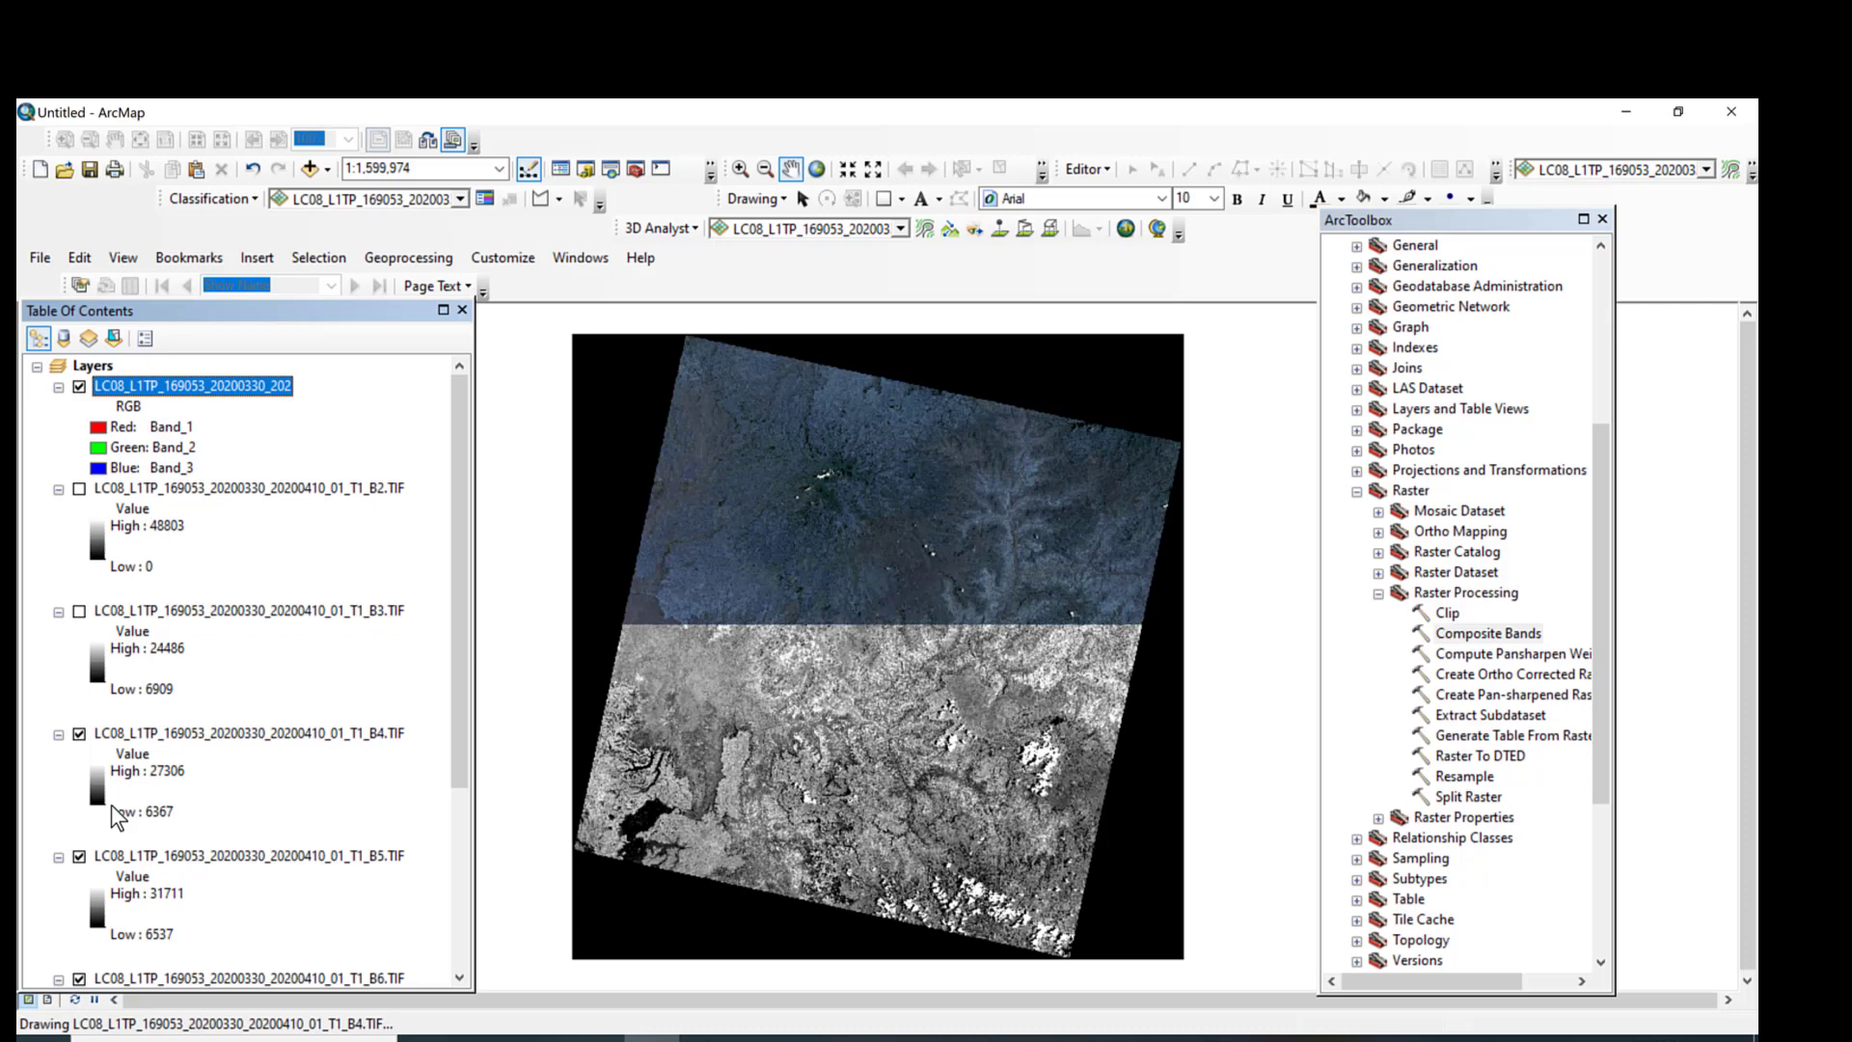
{"action": "left_click", "coordinate": [79, 733]}
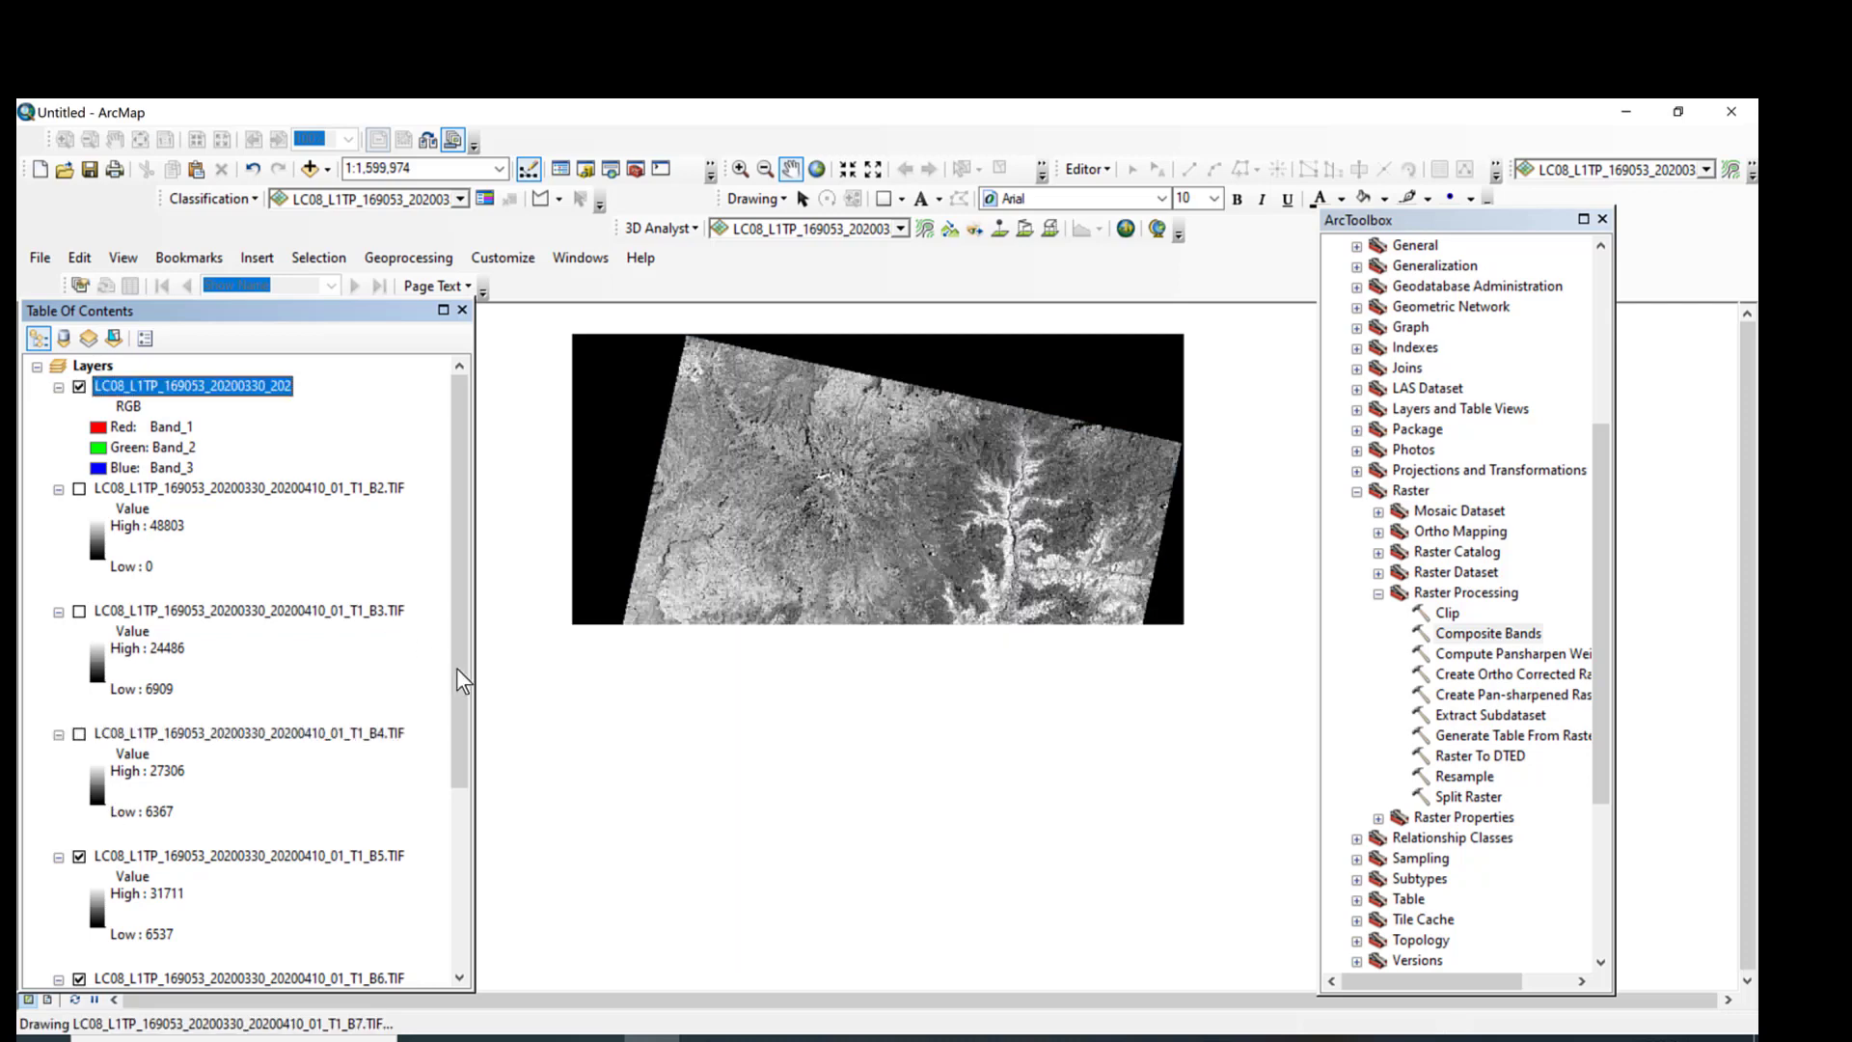
{"action": "scroll", "coordinate": [384, 783], "scroll_direction": "down", "scroll_amount": 3}
{"action": "left_click", "coordinate": [79, 672]}
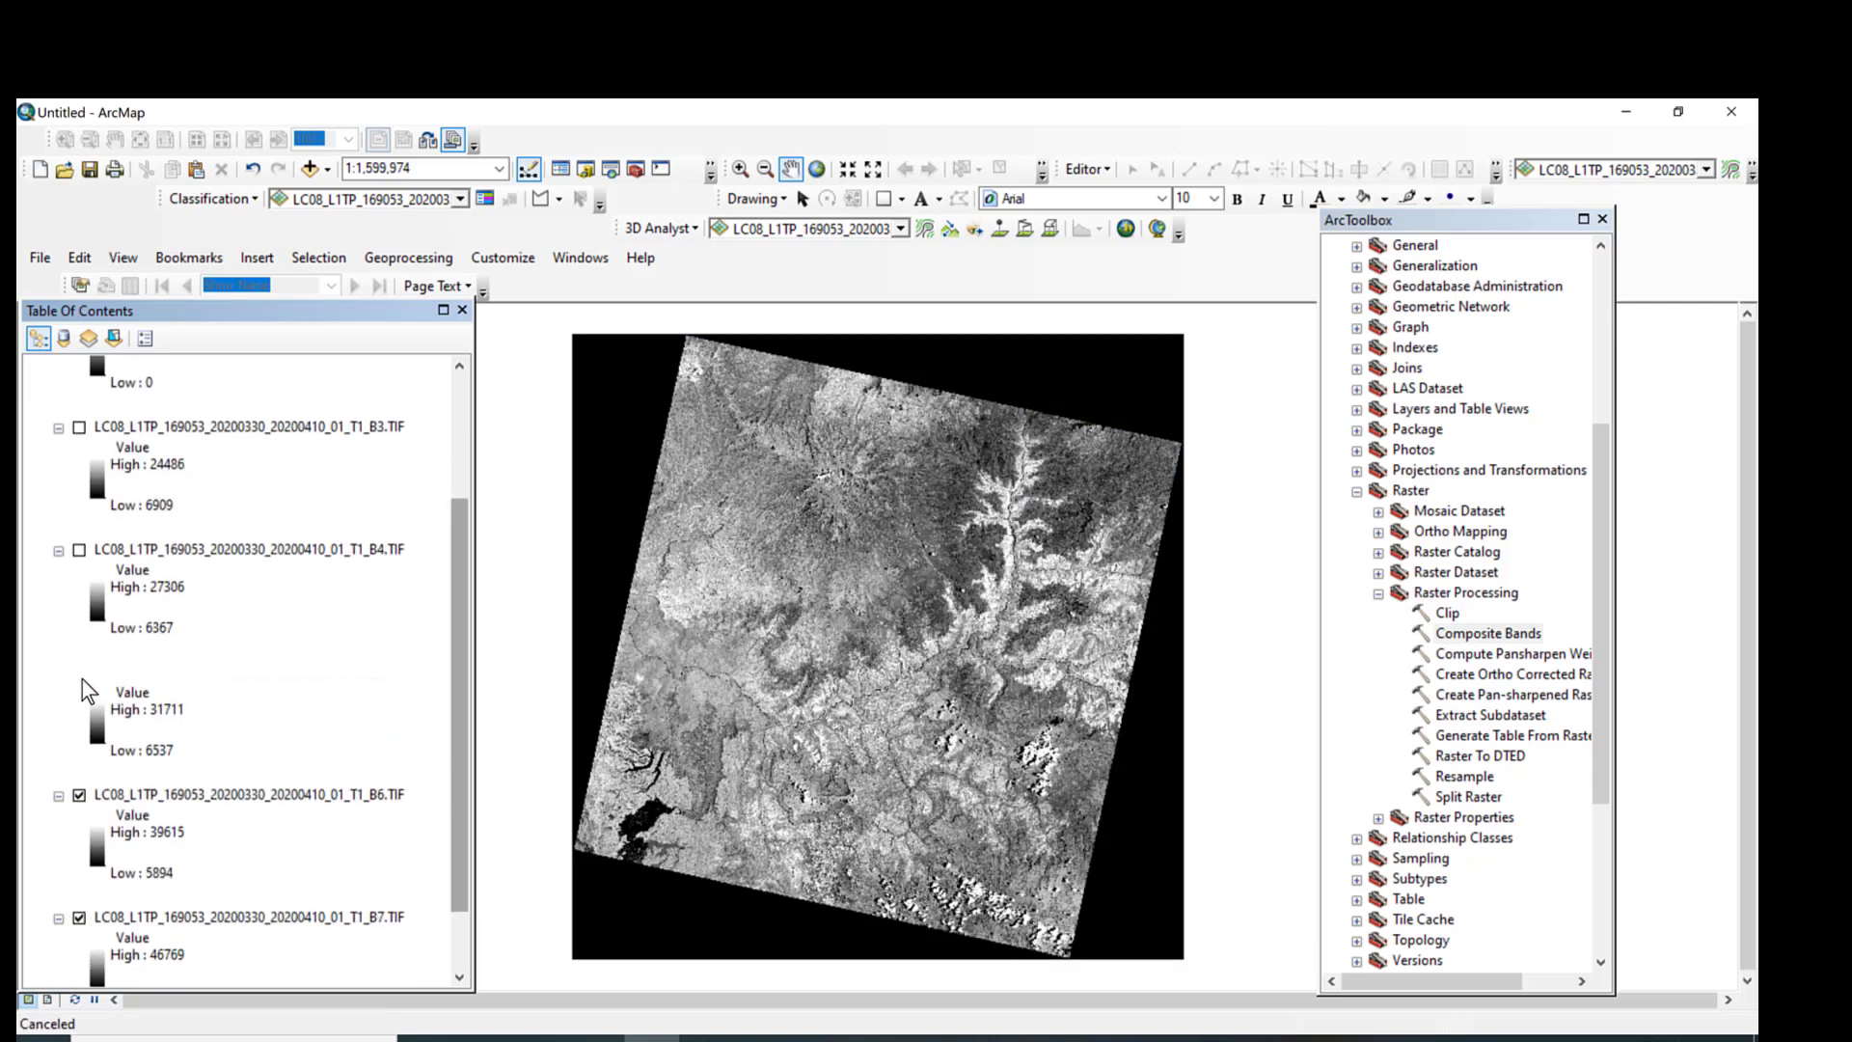
{"action": "left_click", "coordinate": [79, 794]}
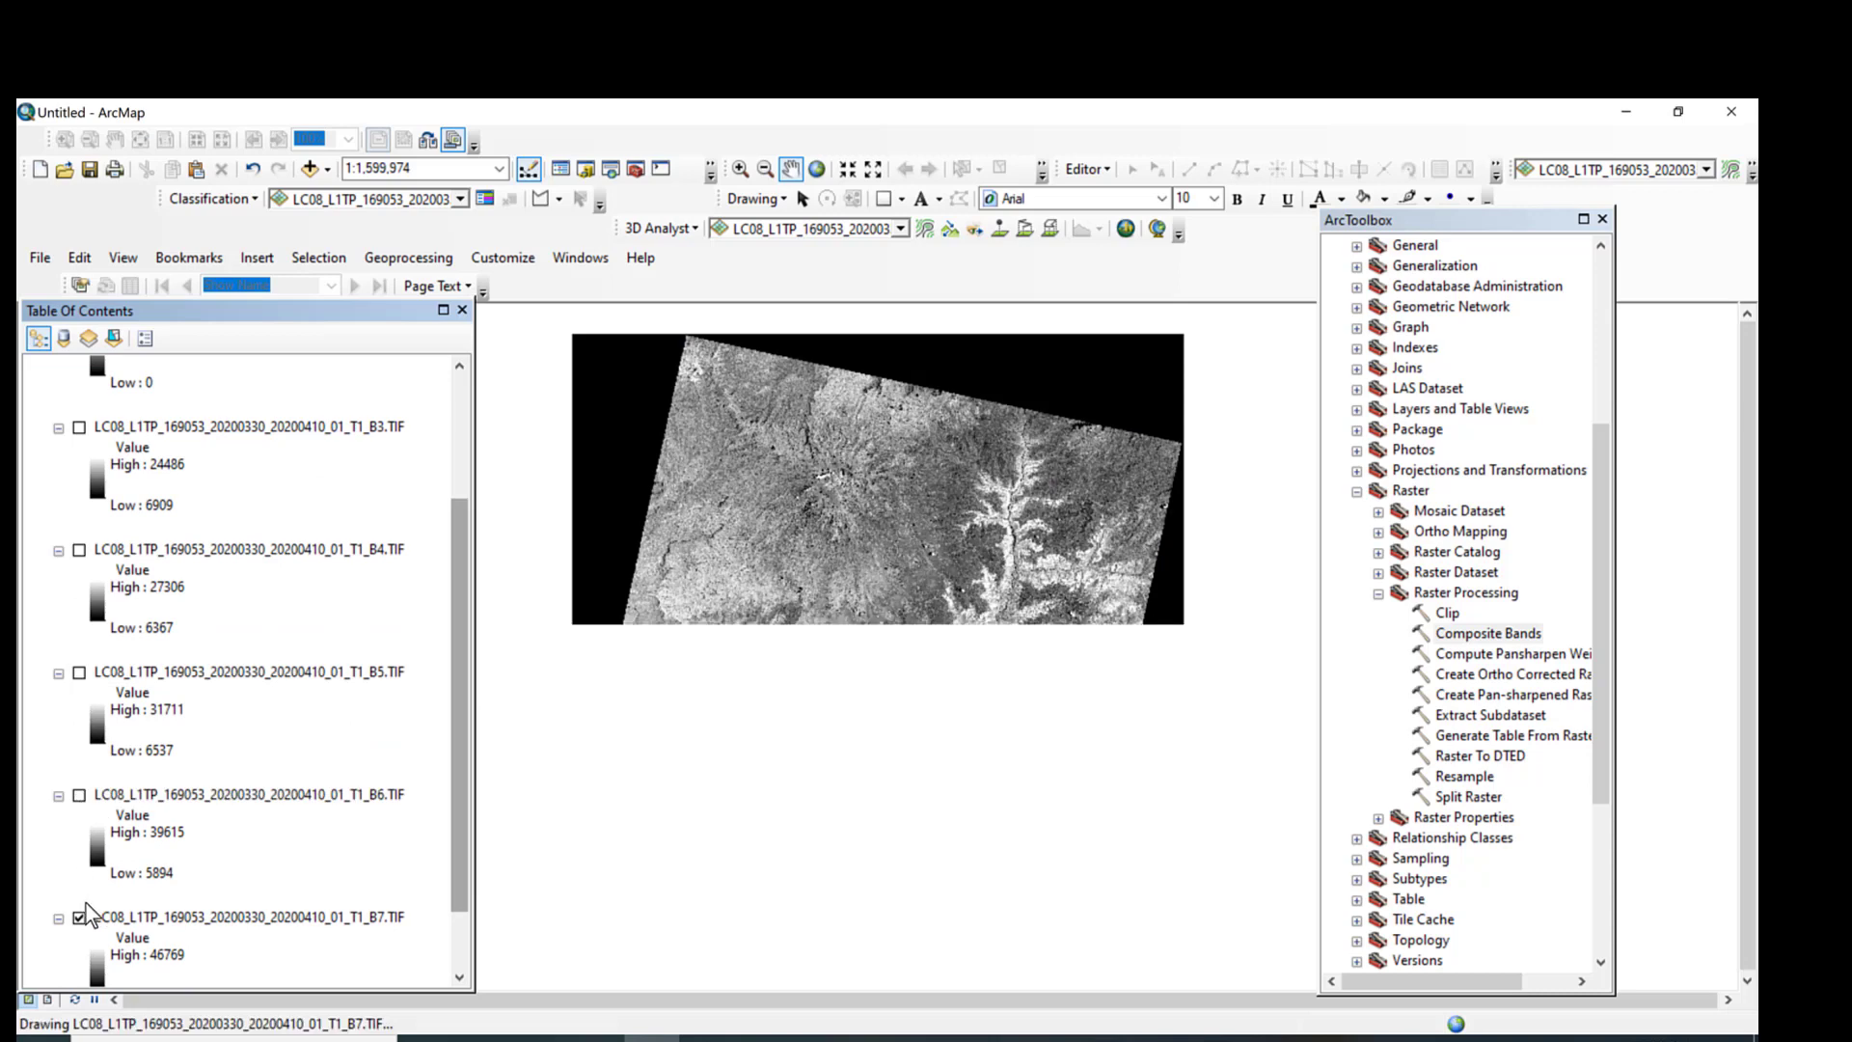
{"action": "left_click", "coordinate": [79, 917]}
{"action": "mouse_move", "coordinate": [459, 777]}
{"action": "left_mouse_down"}
{"action": "mouse_move", "coordinate": [461, 891]}
{"action": "mouse_move", "coordinate": [457, 535]}
{"action": "left_mouse_up"}
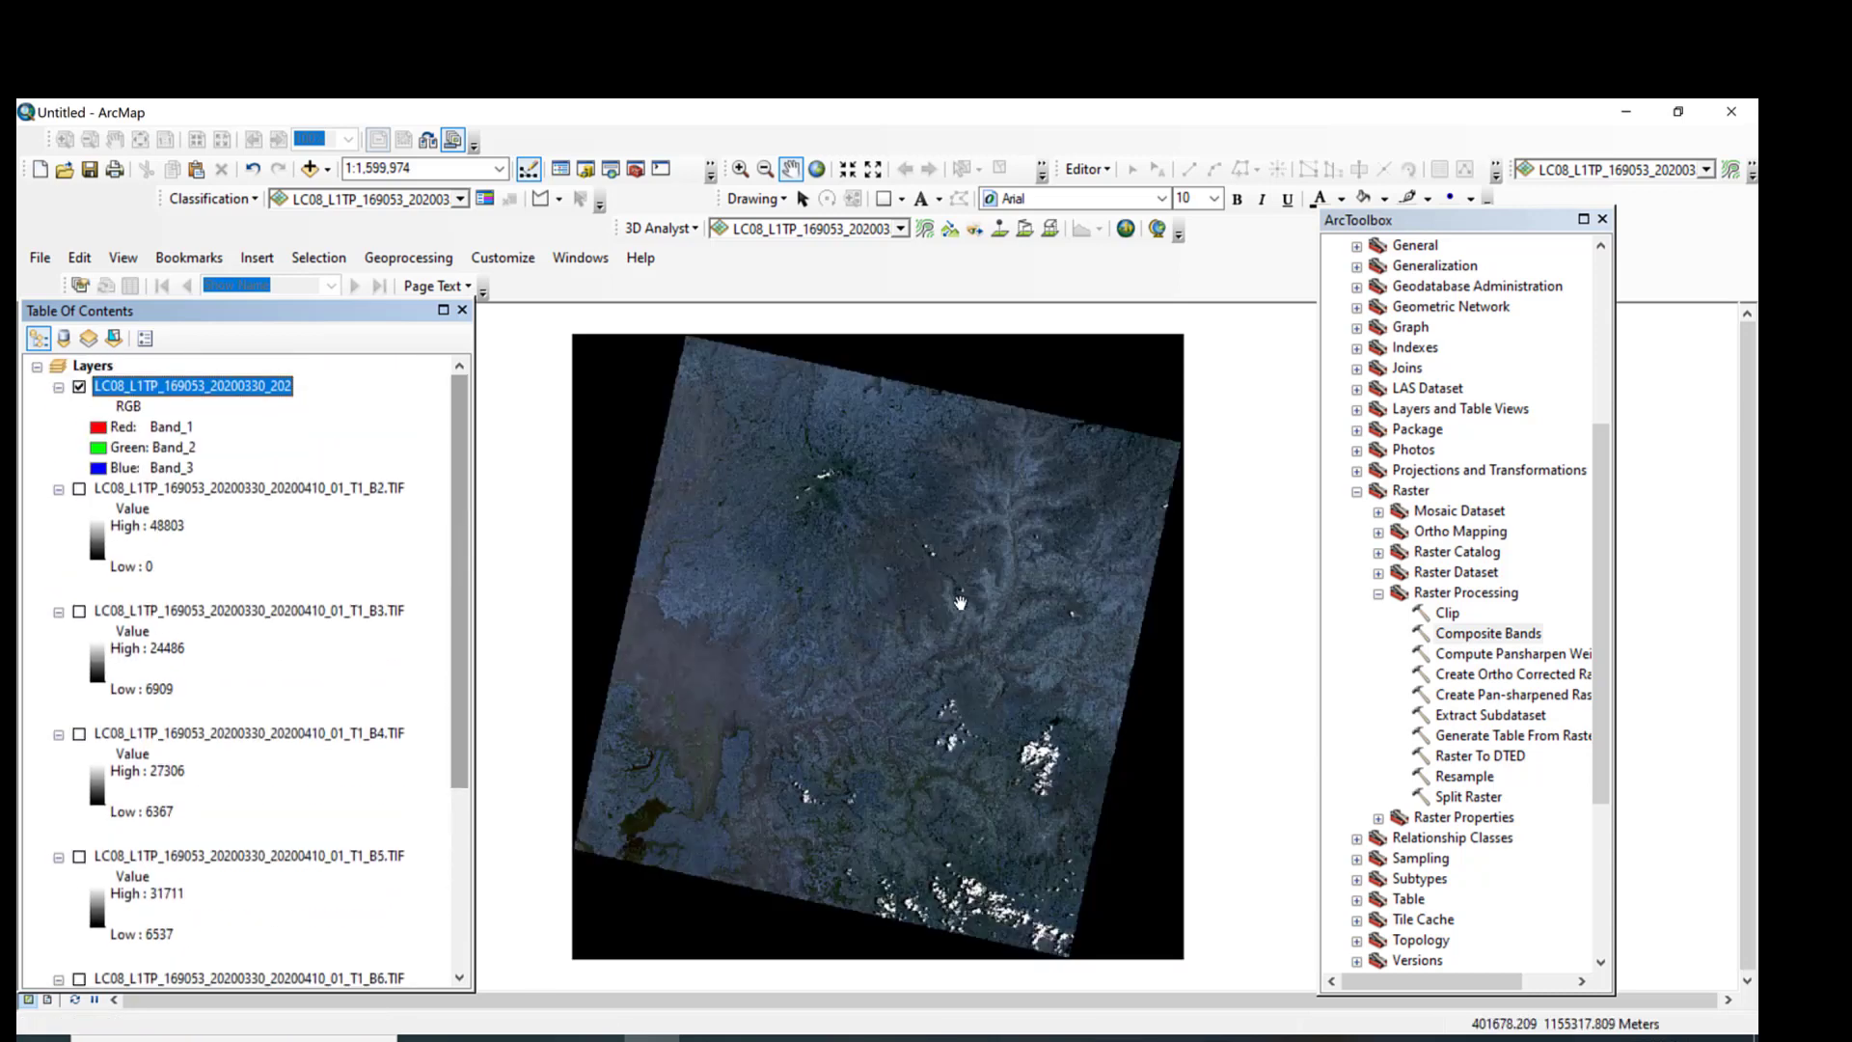
{"action": "scroll", "coordinate": [954, 665], "scroll_direction": "up", "scroll_amount": 2}
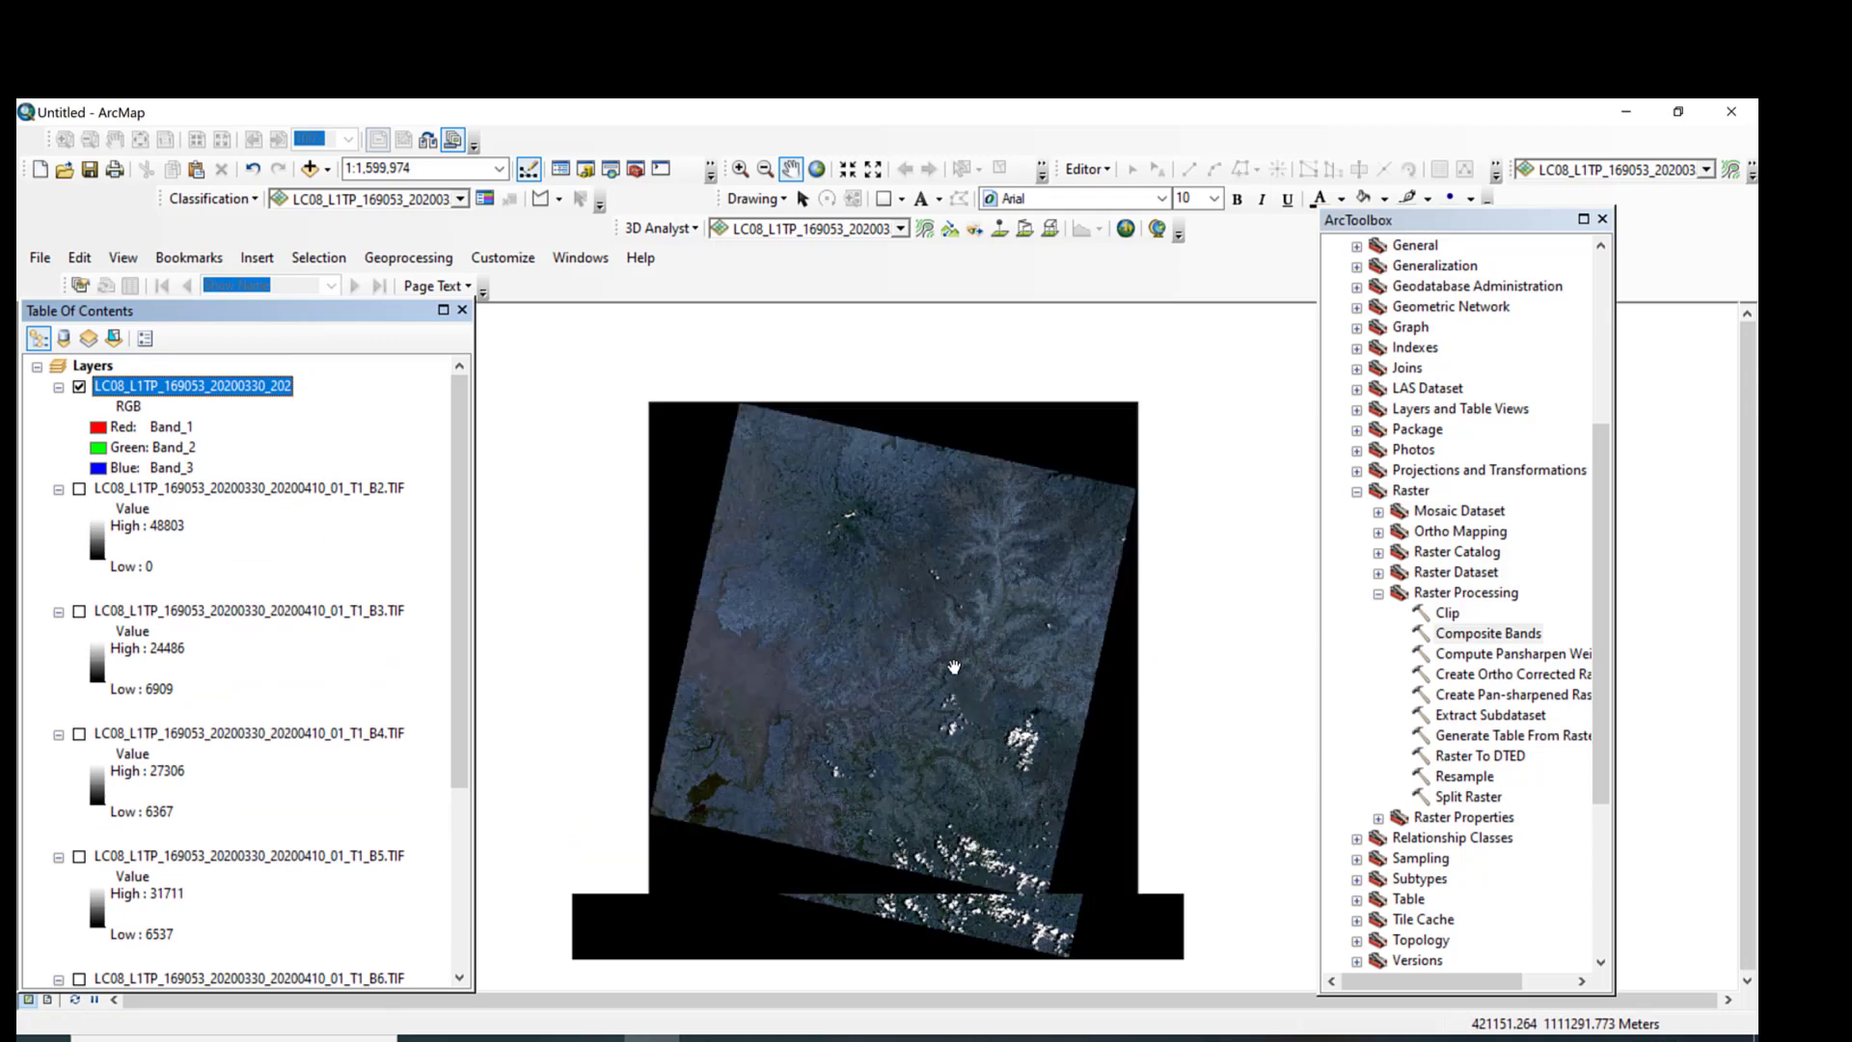
{"action": "scroll", "coordinate": [954, 665], "scroll_direction": "down", "scroll_amount": 4}
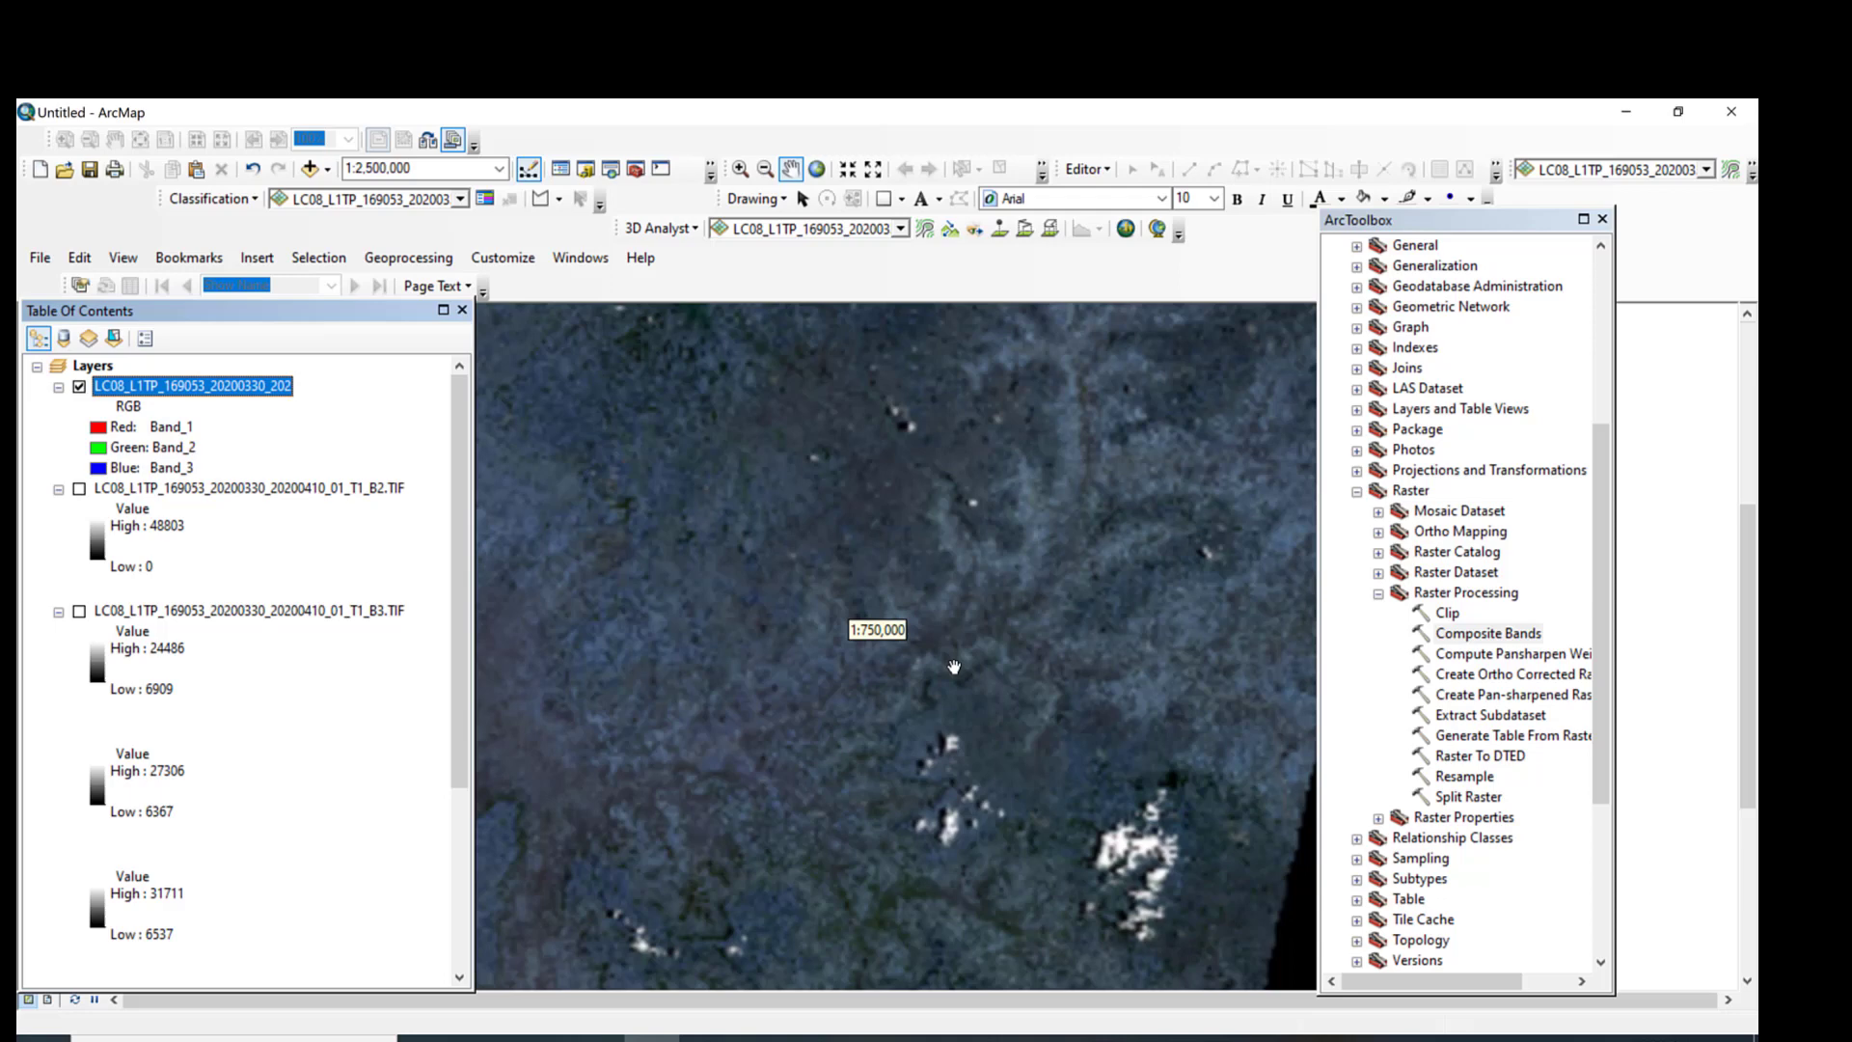
Step: Pan the composite down and to the left, then bring up Landsat.docx in Word
{"action": "left_click_drag", "start_coordinate": [939, 627], "coordinate": [887, 689]}
{"action": "key", "text": "Escape"}
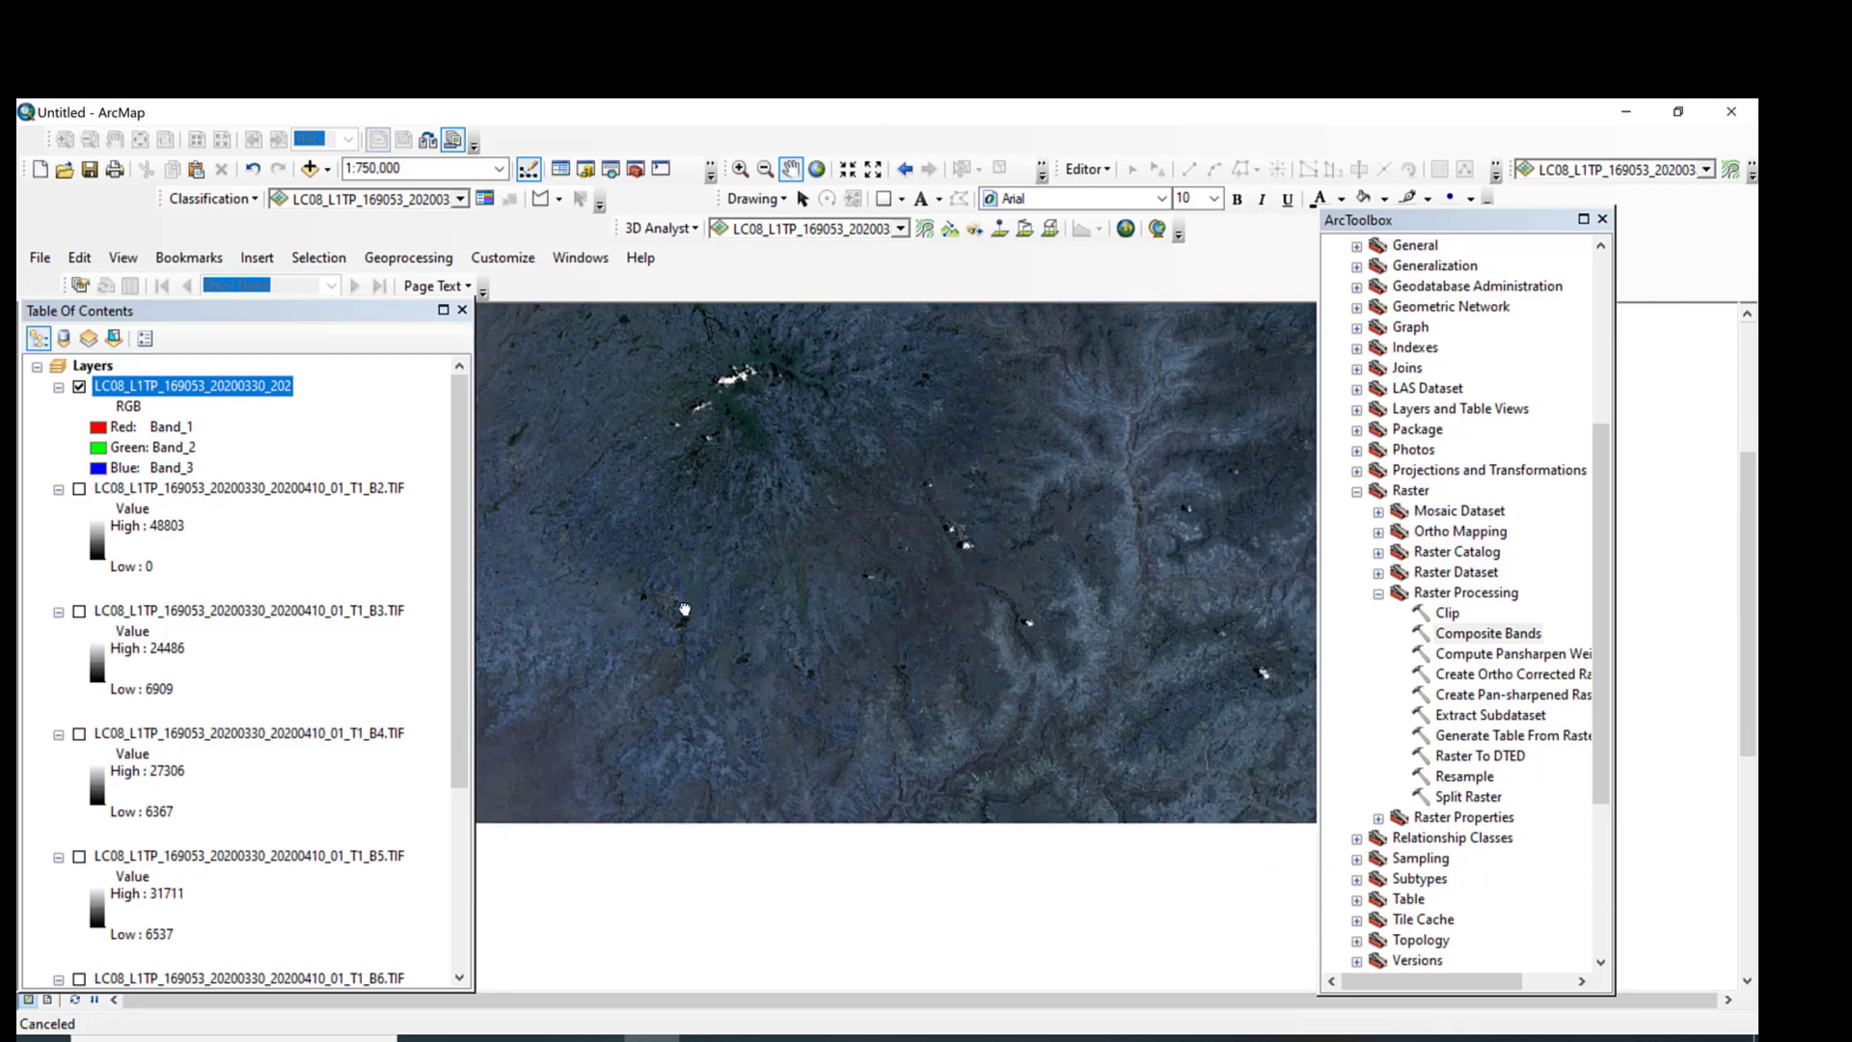
{"action": "left_click_drag", "start_coordinate": [997, 626], "coordinate": [914, 834]}
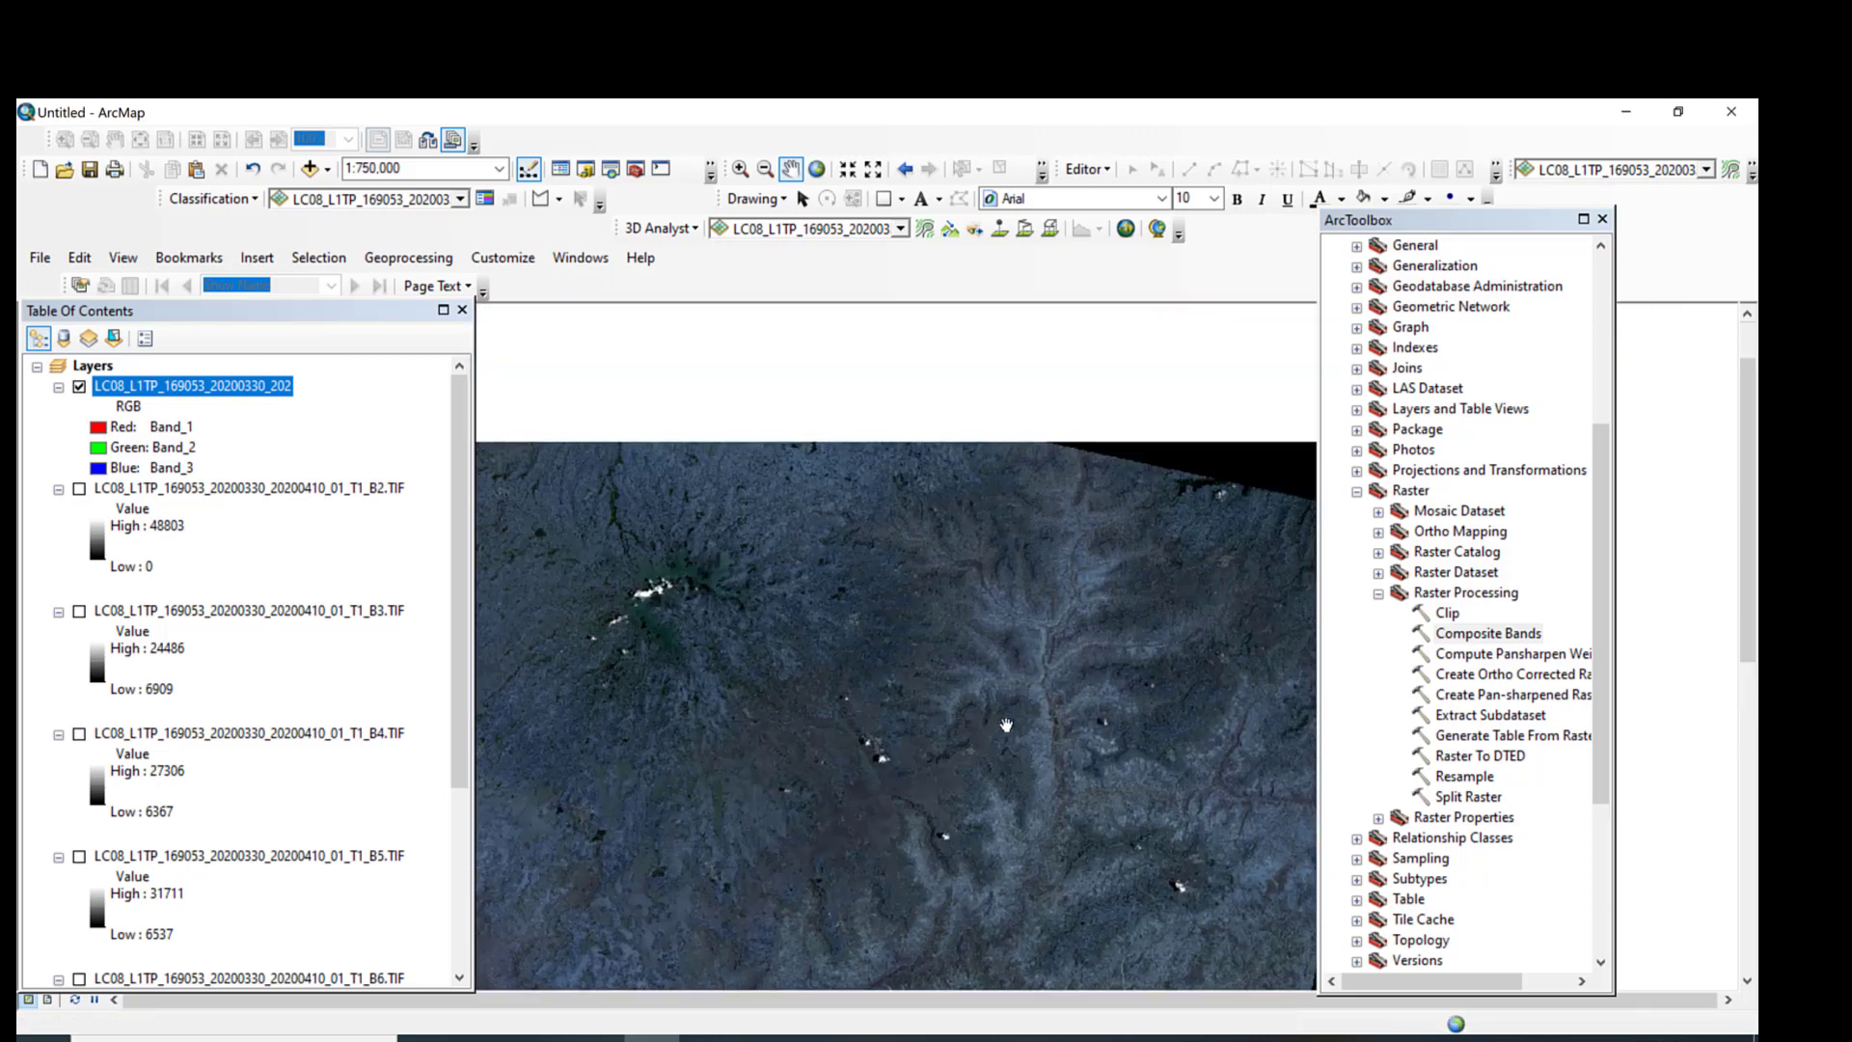
{"action": "left_click", "coordinate": [1158, 1036]}
Step: Zoom Landsat.docx to 120%, read the Landsat 8 band tables, then return to ArcMap
{"action": "scroll", "coordinate": [1045, 728], "scroll_direction": "up", "scroll_amount": 15}
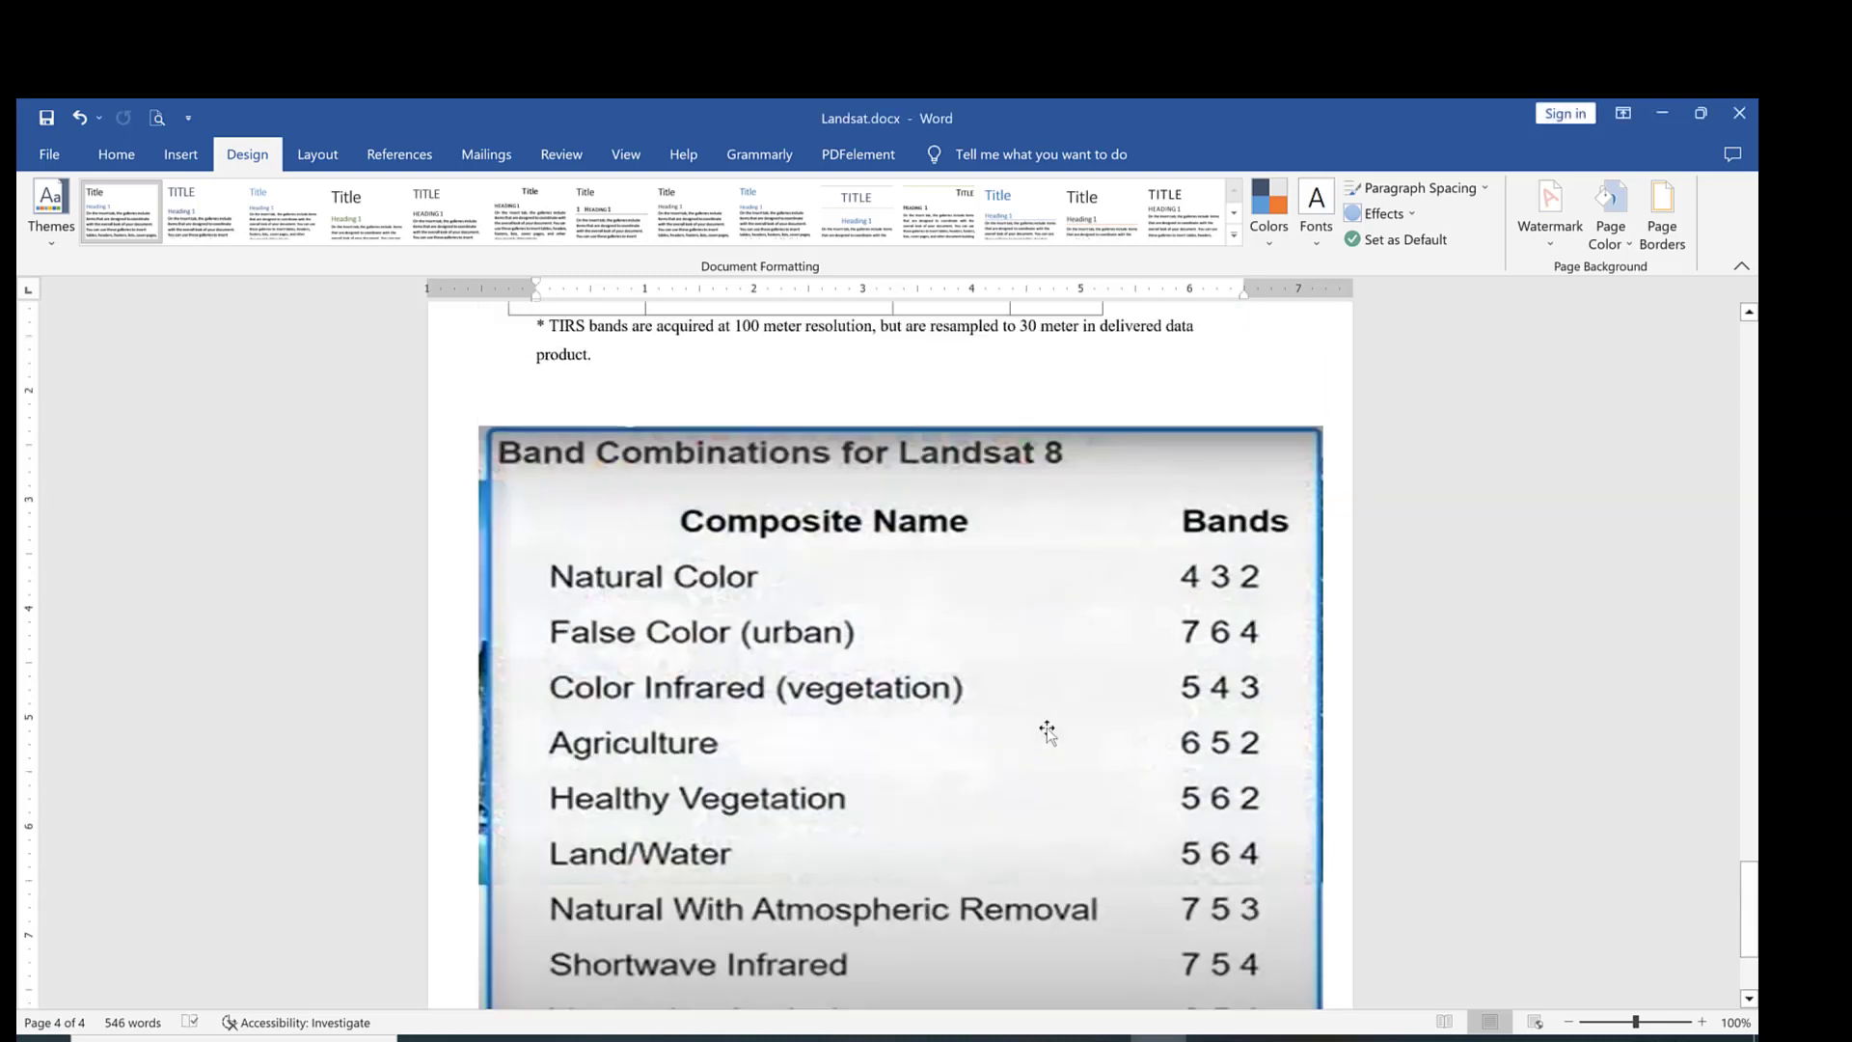
{"action": "scroll", "coordinate": [1045, 728], "scroll_direction": "up", "scroll_amount": 3}
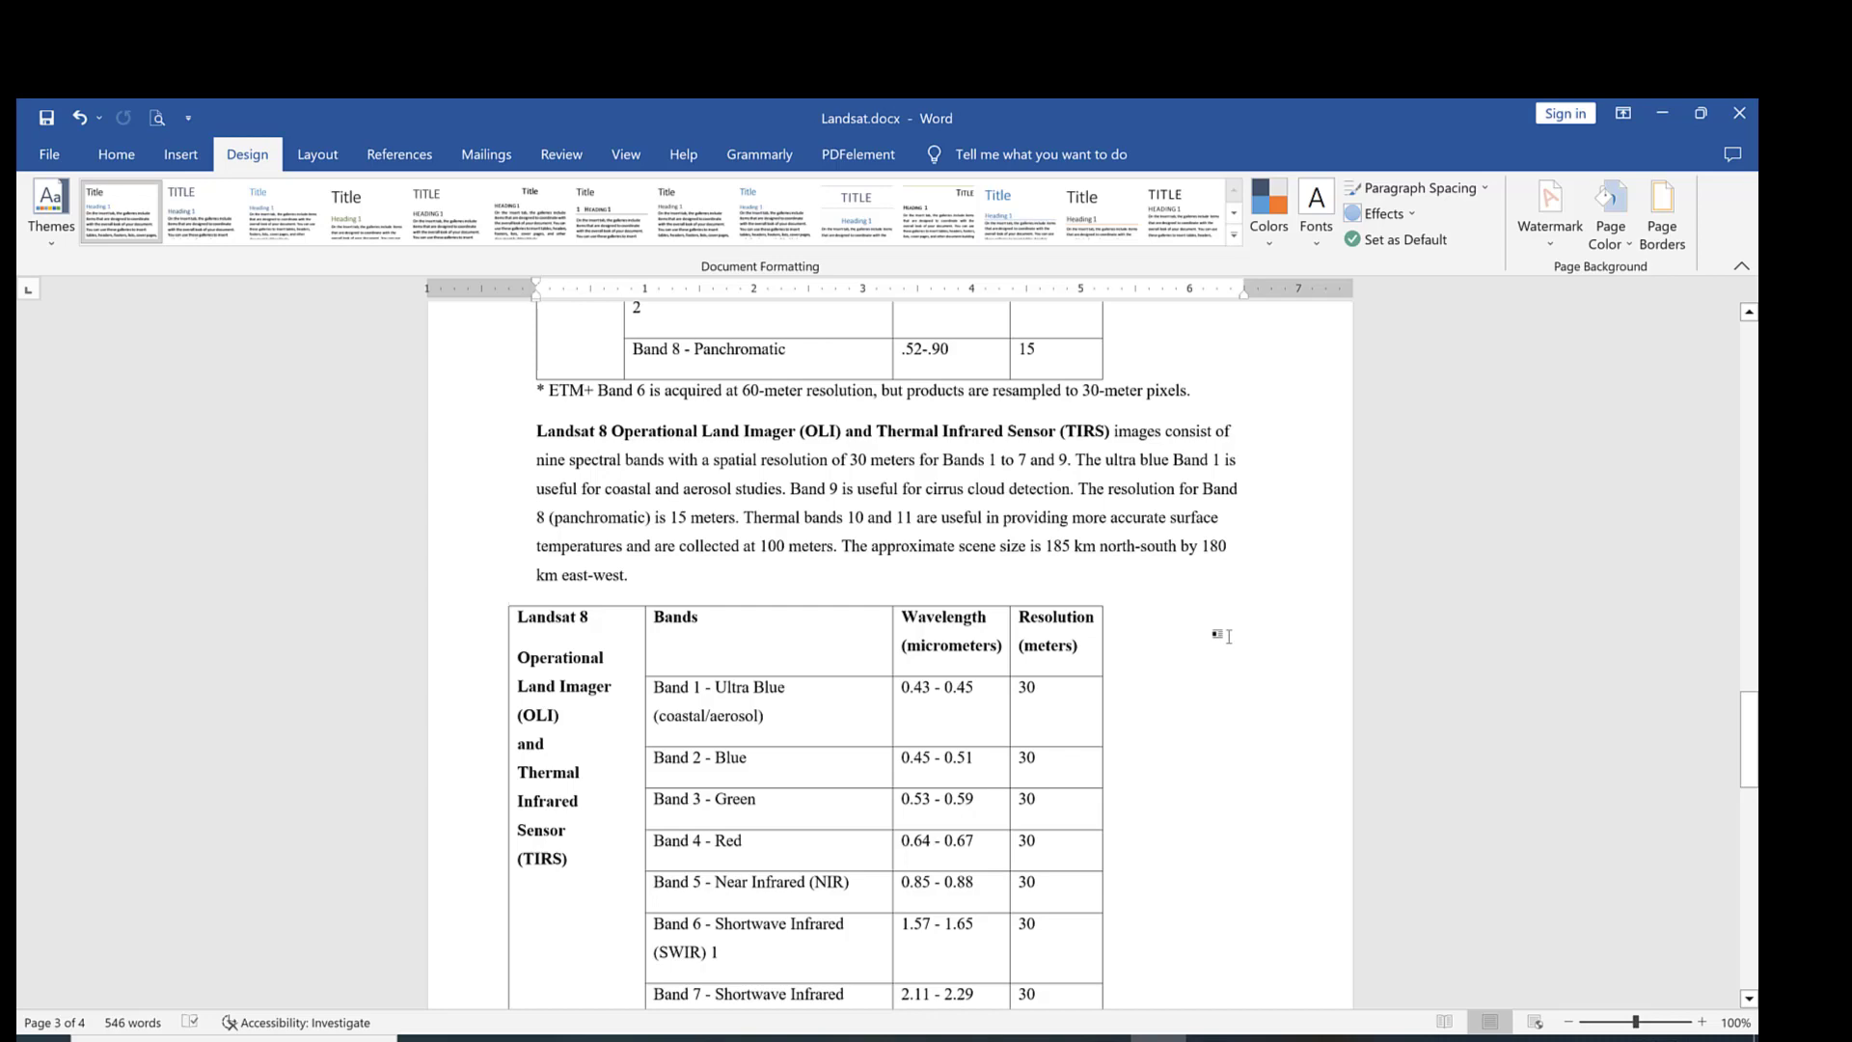
{"action": "left_click", "coordinate": [1702, 1023]}
{"action": "left_click", "coordinate": [1702, 1023]}
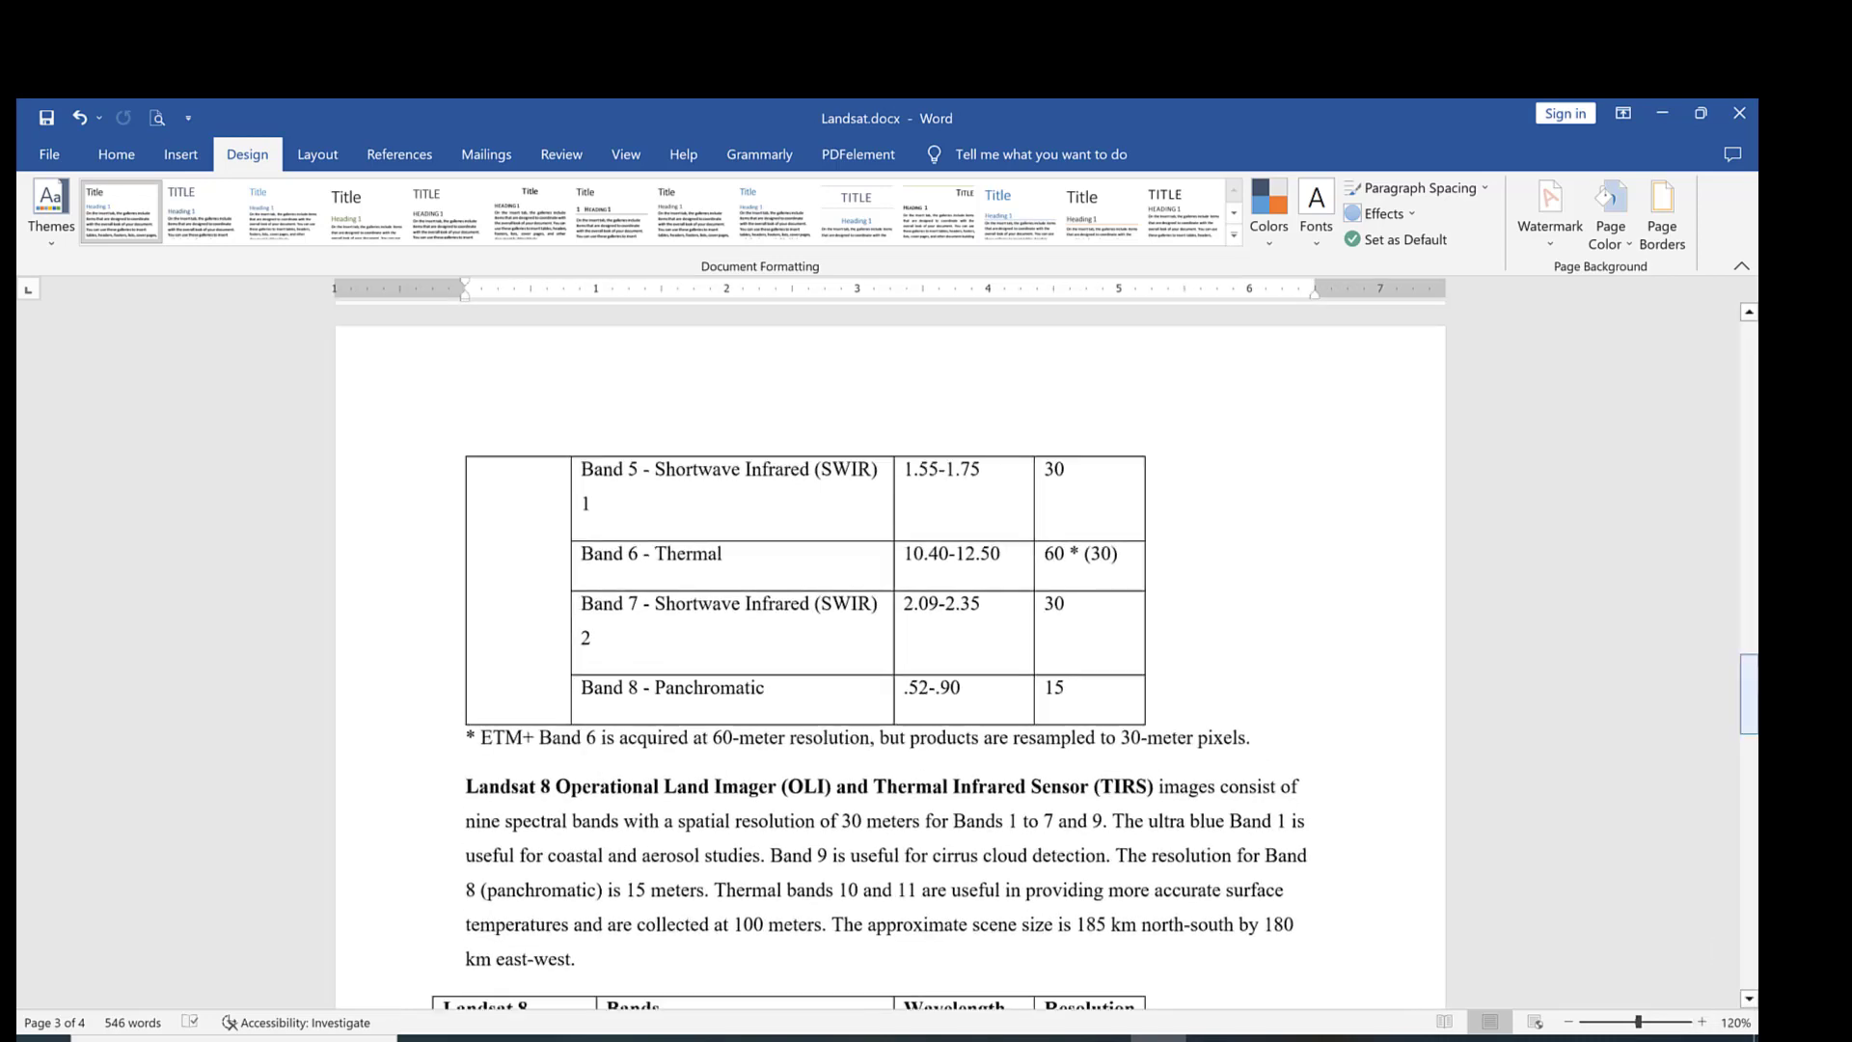
{"action": "mouse_move", "coordinate": [1751, 694]}
{"action": "left_mouse_down"}
{"action": "mouse_move", "coordinate": [1753, 759]}
{"action": "mouse_move", "coordinate": [1753, 730]}
{"action": "left_mouse_up"}
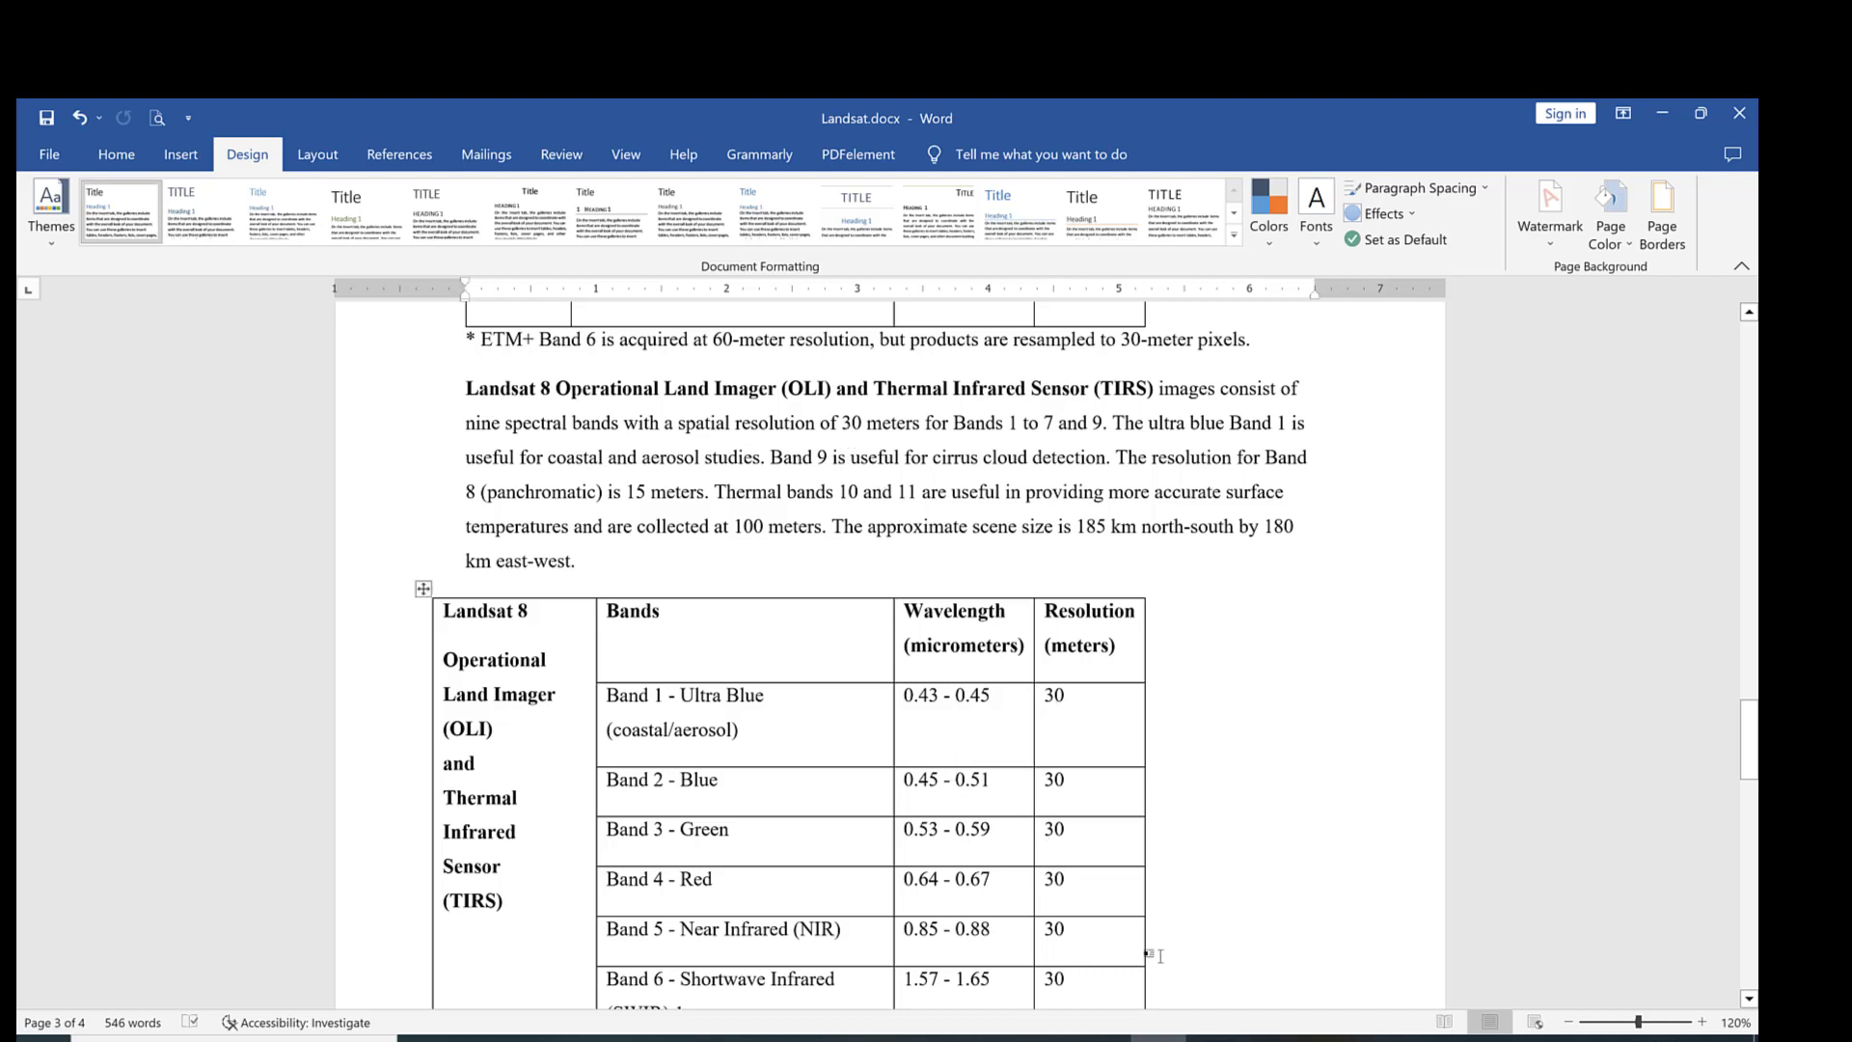
{"action": "left_click", "coordinate": [1748, 999]}
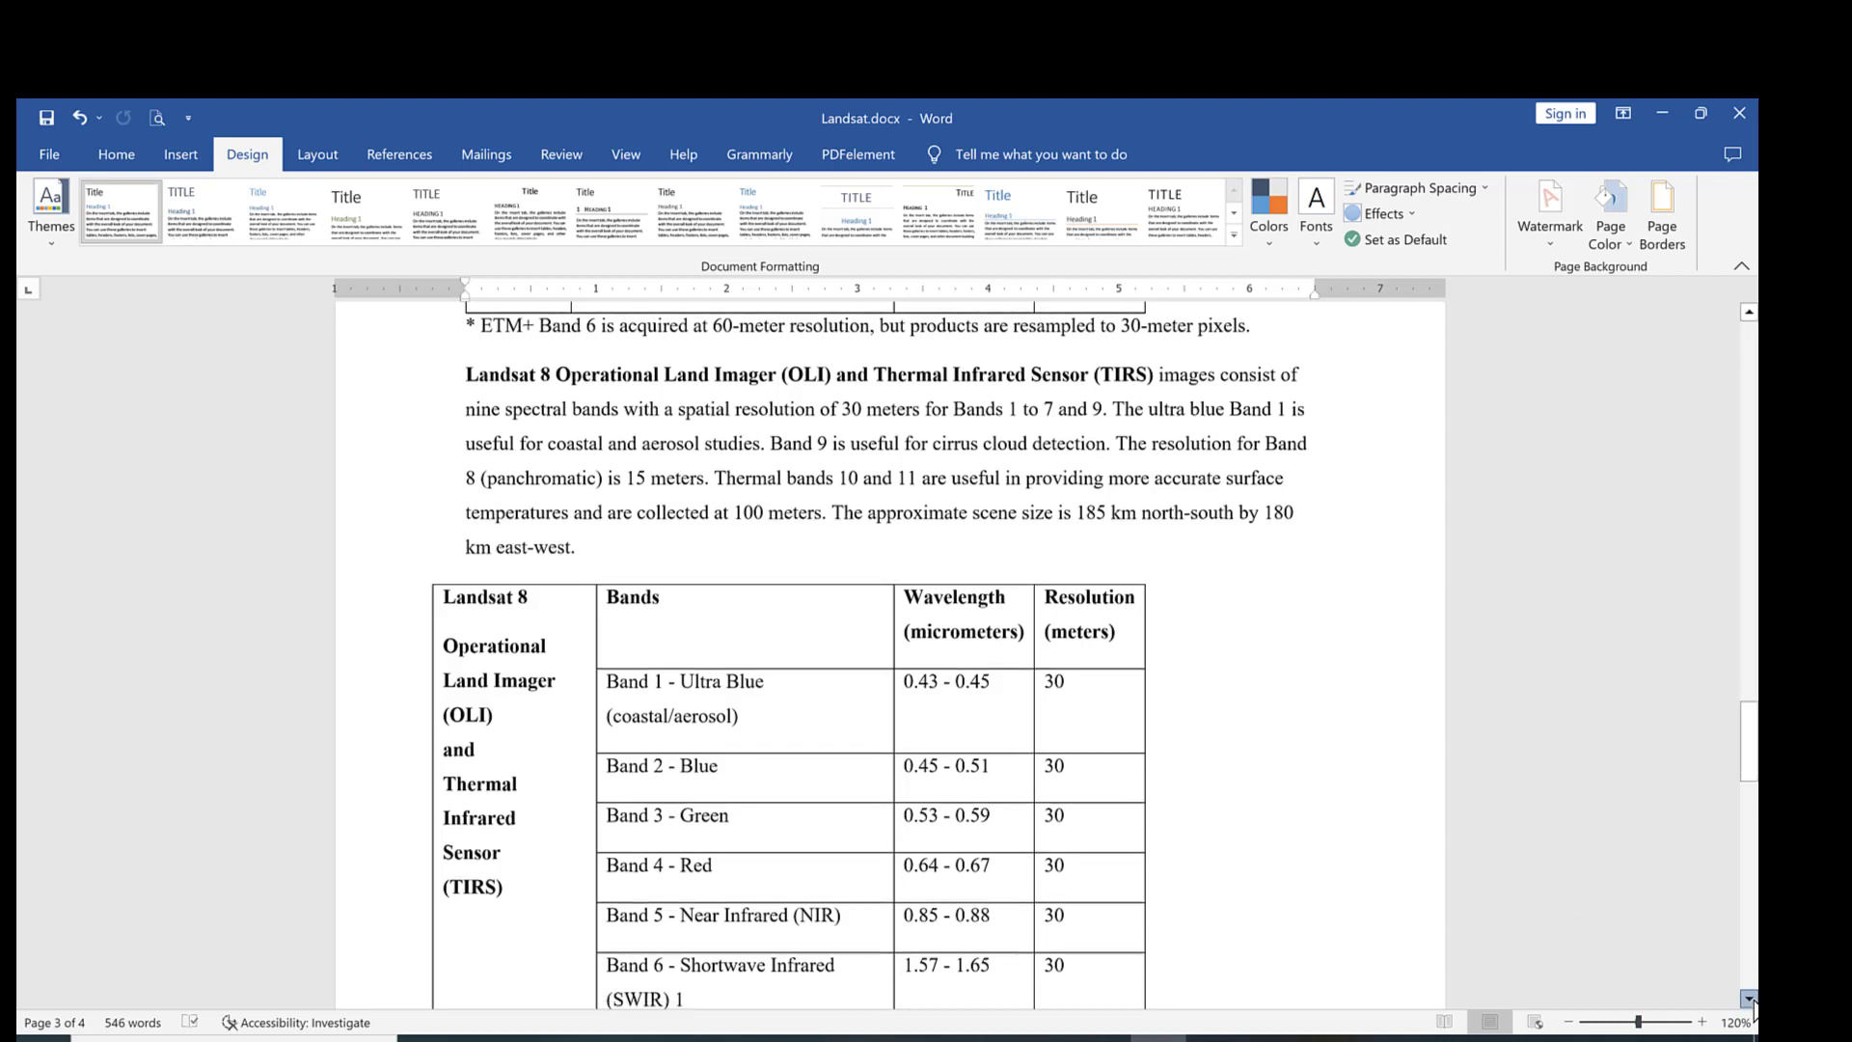
{"action": "left_click", "coordinate": [1749, 999]}
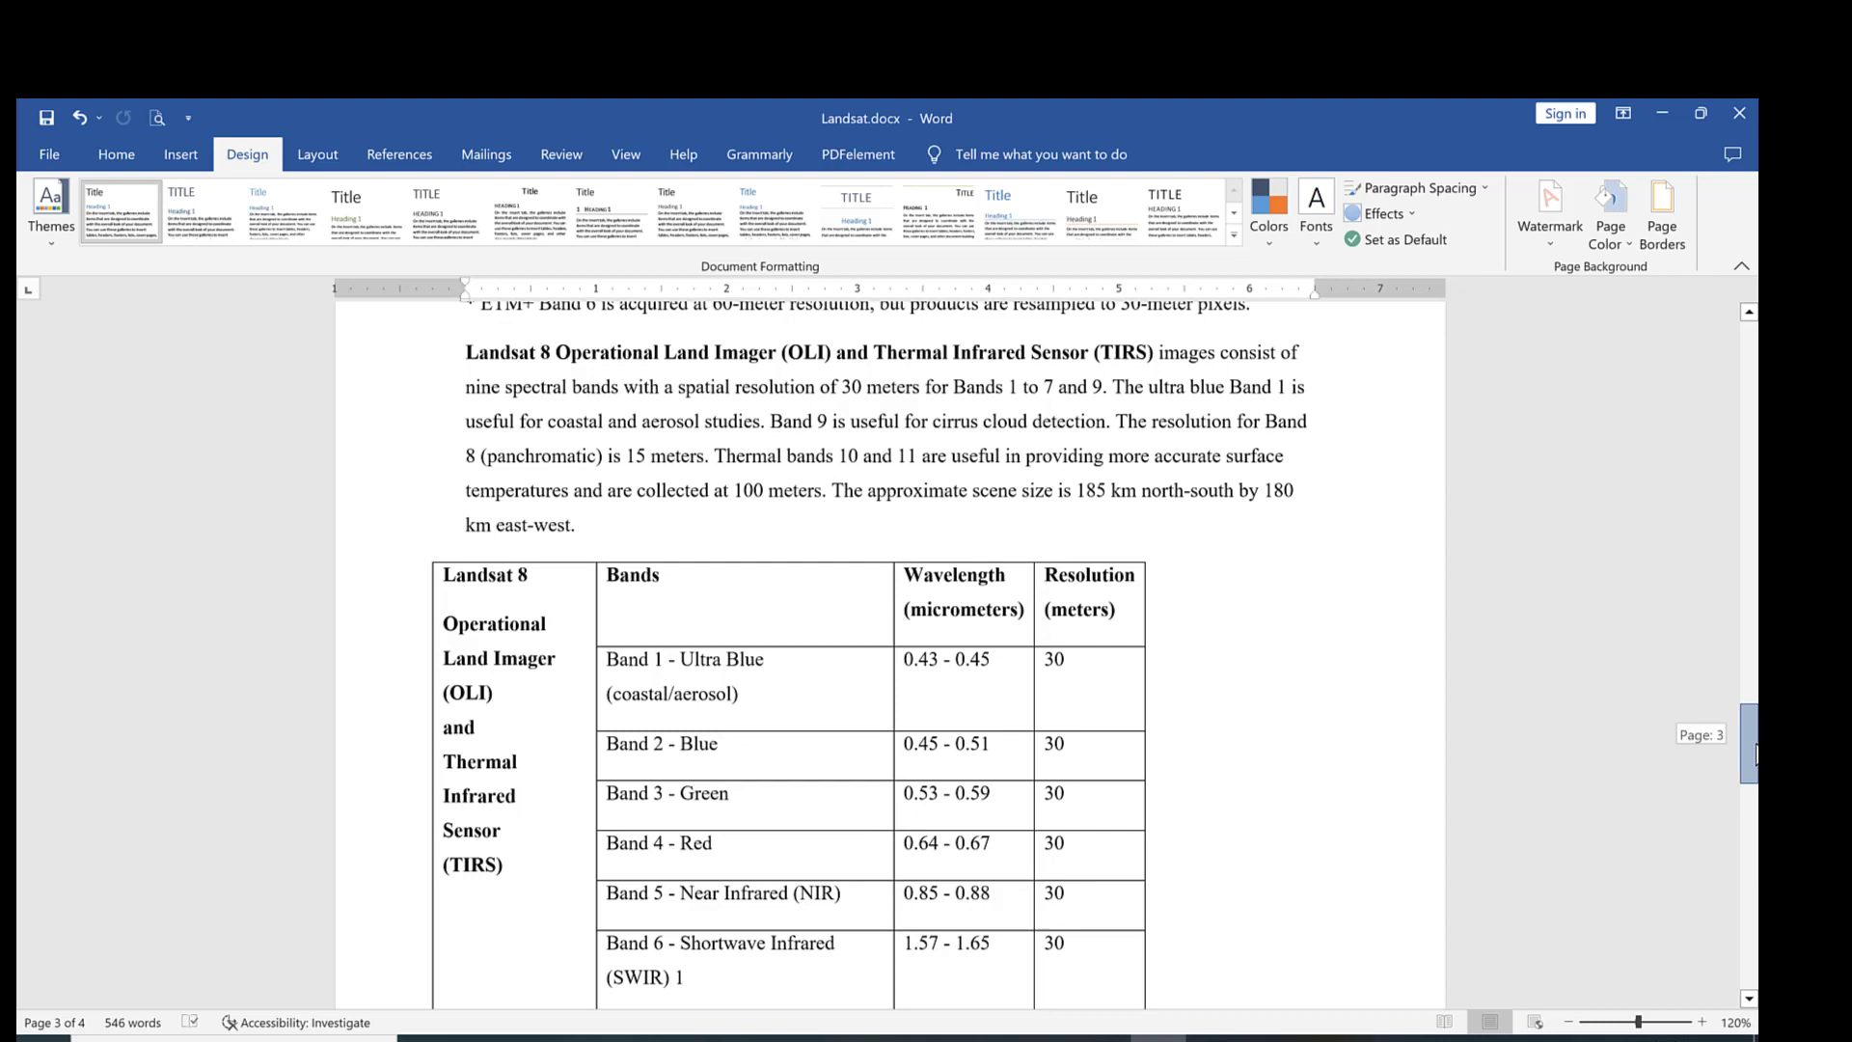
{"action": "left_click_drag", "start_coordinate": [1756, 743], "coordinate": [1750, 932]}
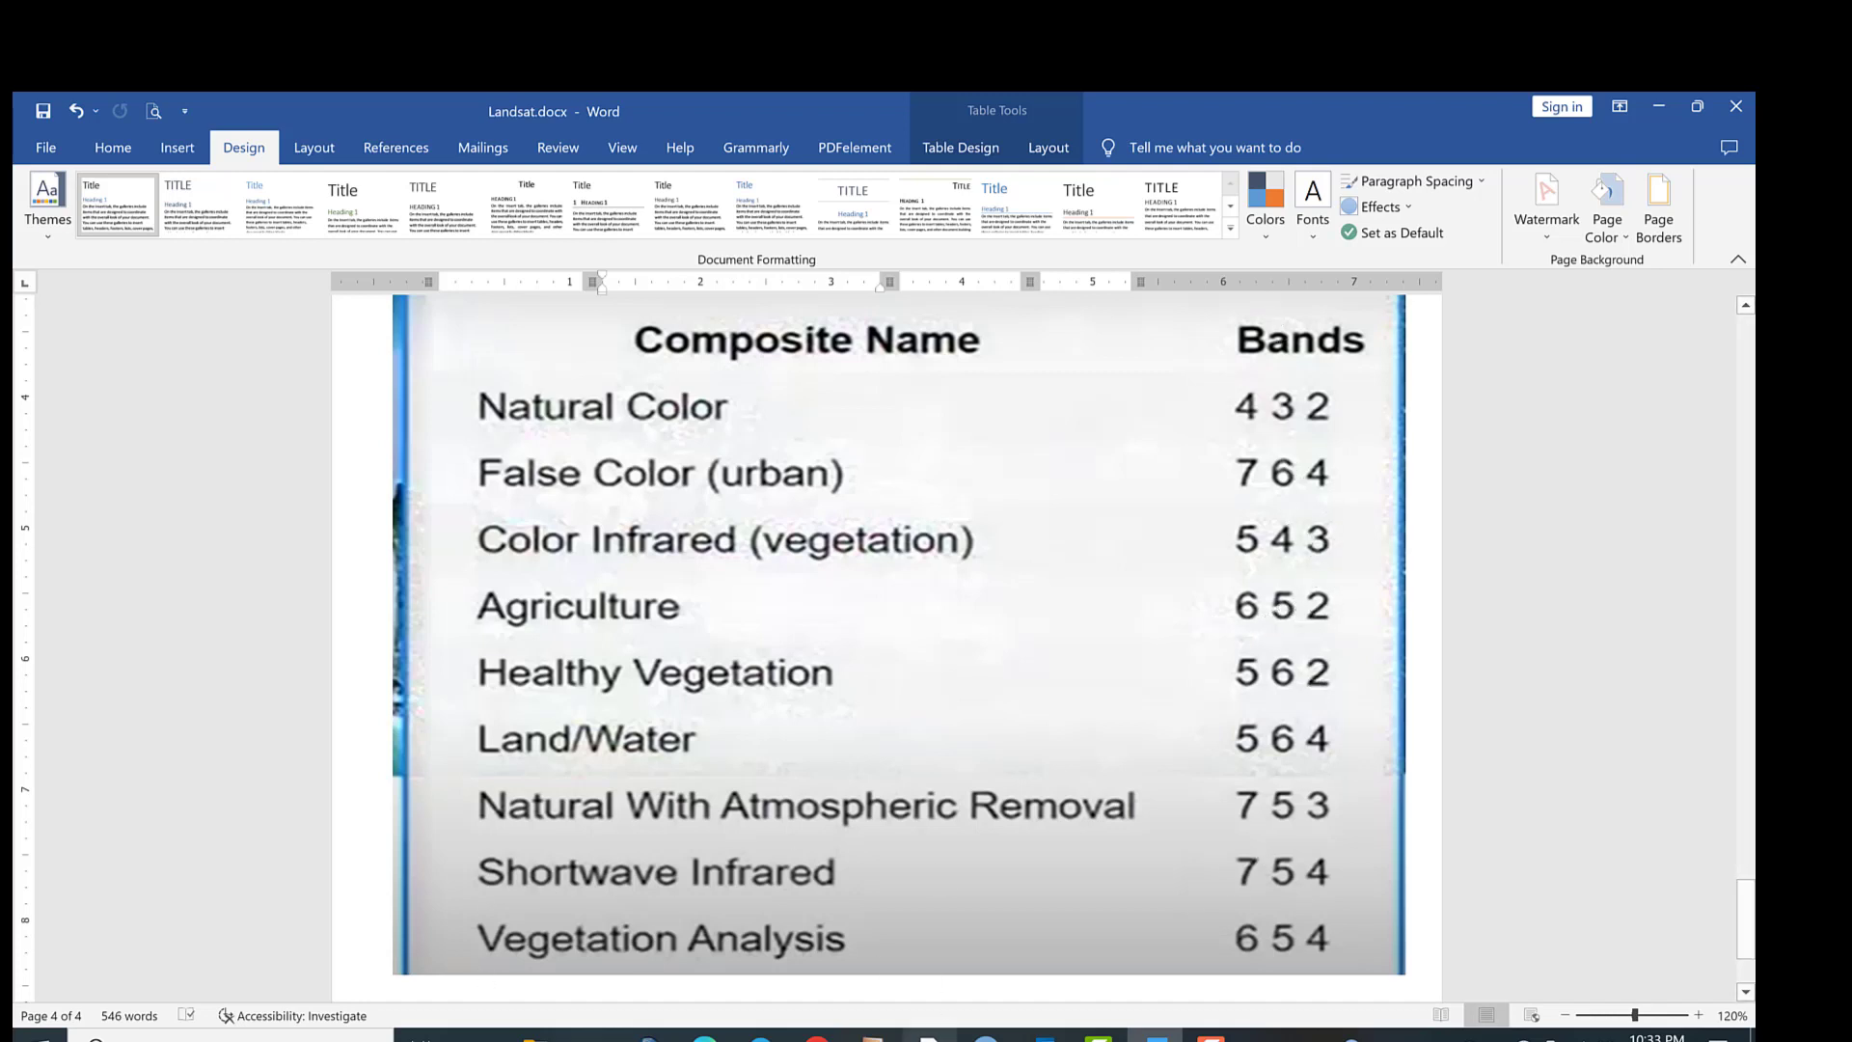
{"action": "key", "text": "alt+Tab"}
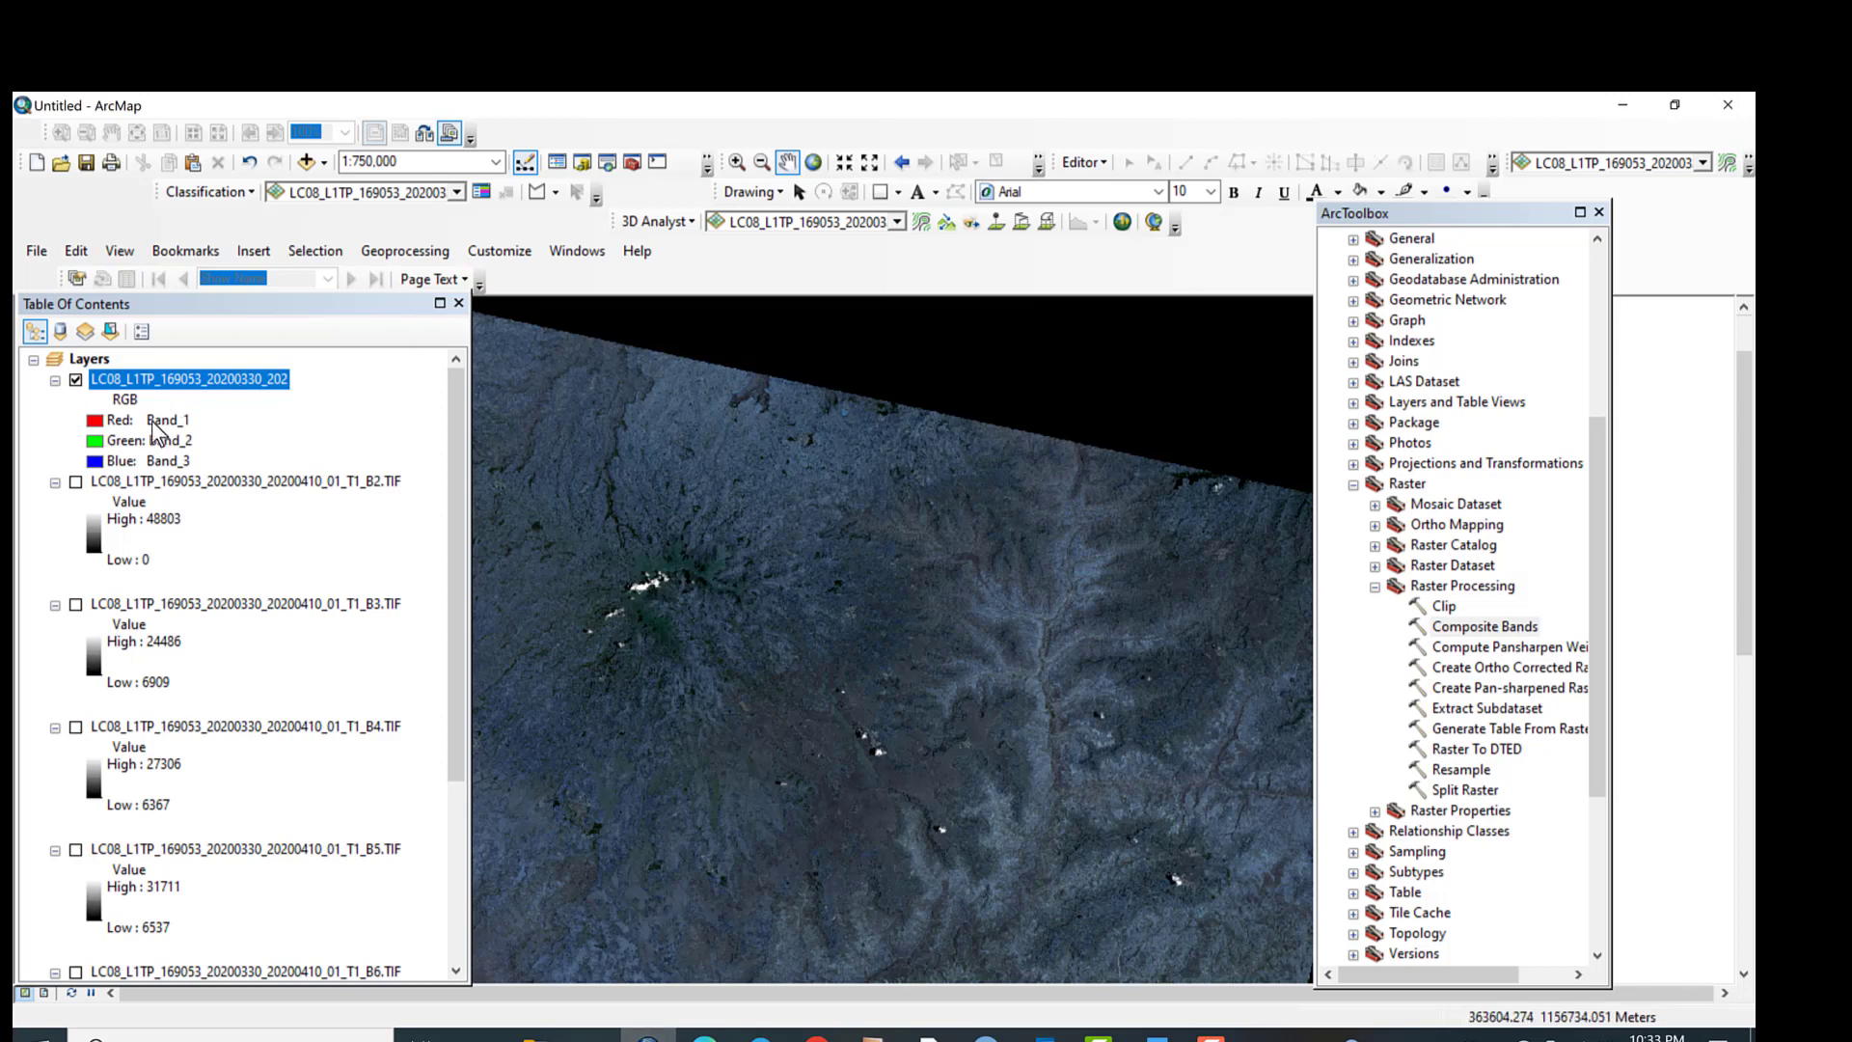
Step: Assign Band_4 to red, Band_3 to green and Band_2 to blue on the composite
{"action": "left_click", "coordinate": [96, 422]}
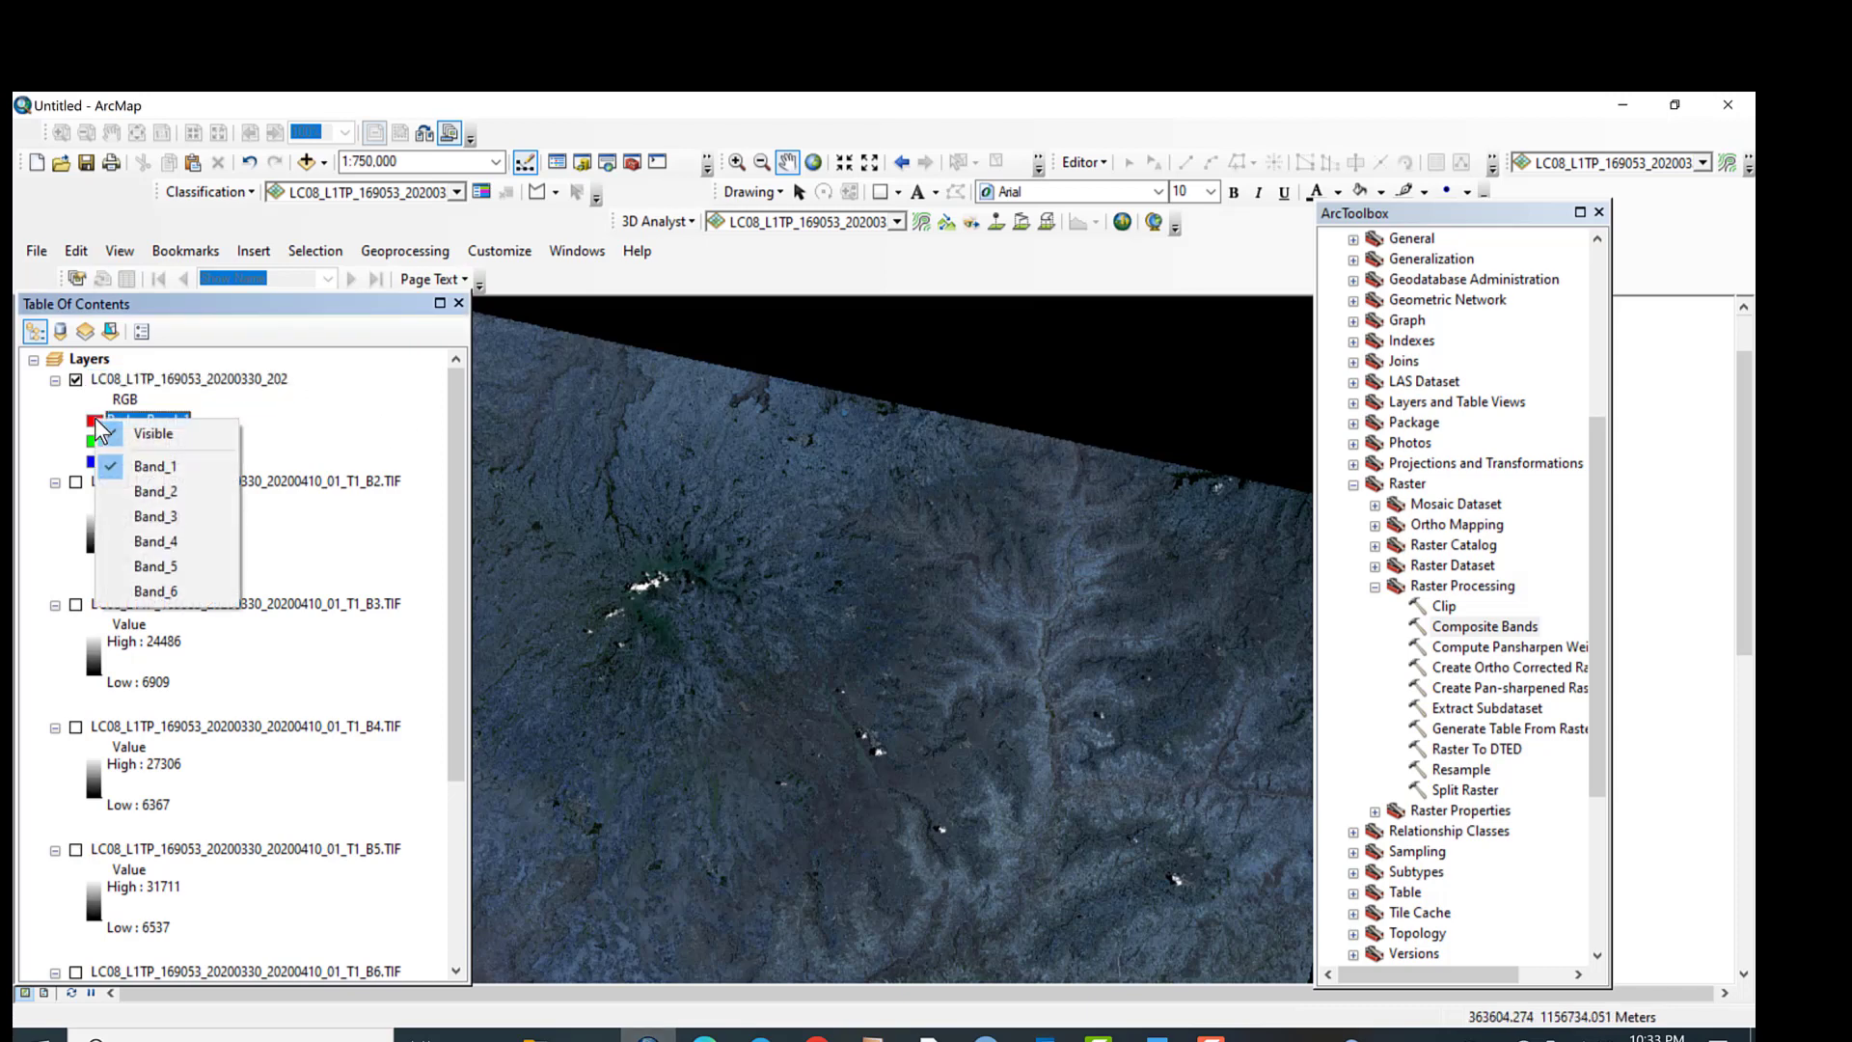
{"action": "left_click", "coordinate": [193, 541]}
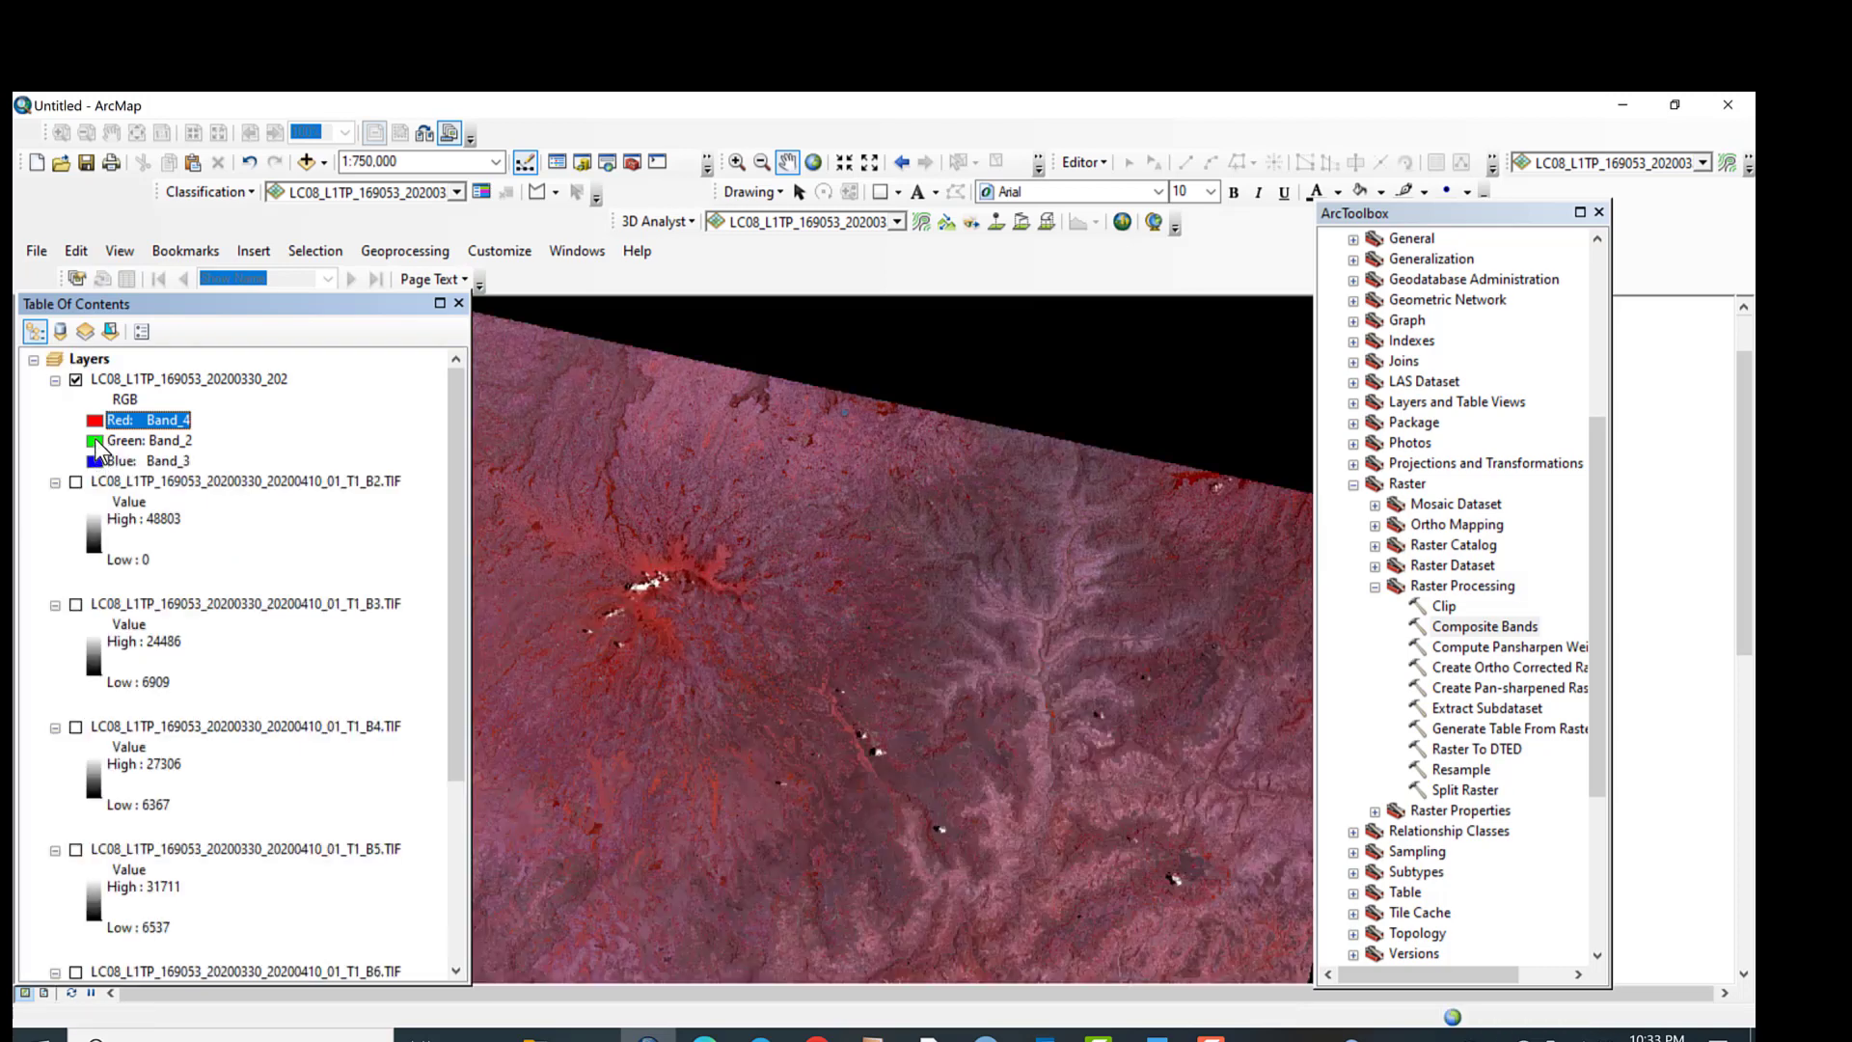
{"action": "left_click", "coordinate": [94, 438]}
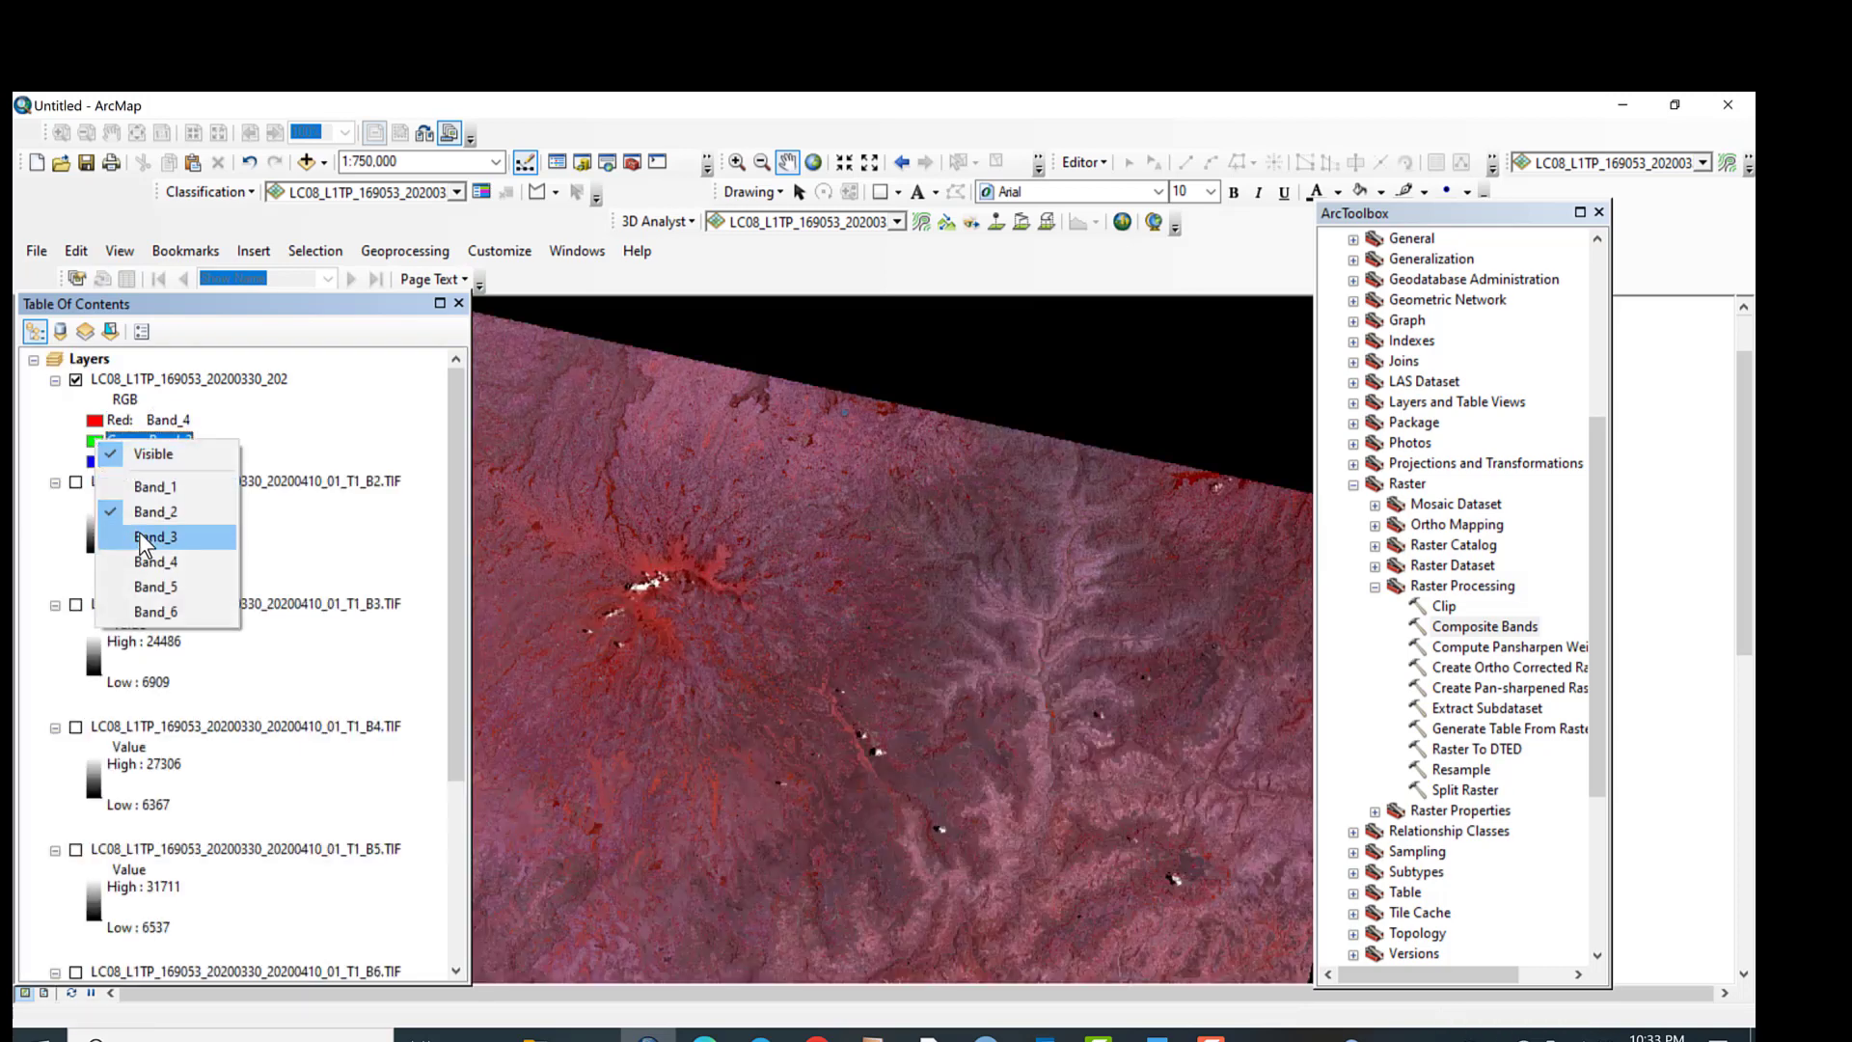
{"action": "left_click", "coordinate": [139, 532]}
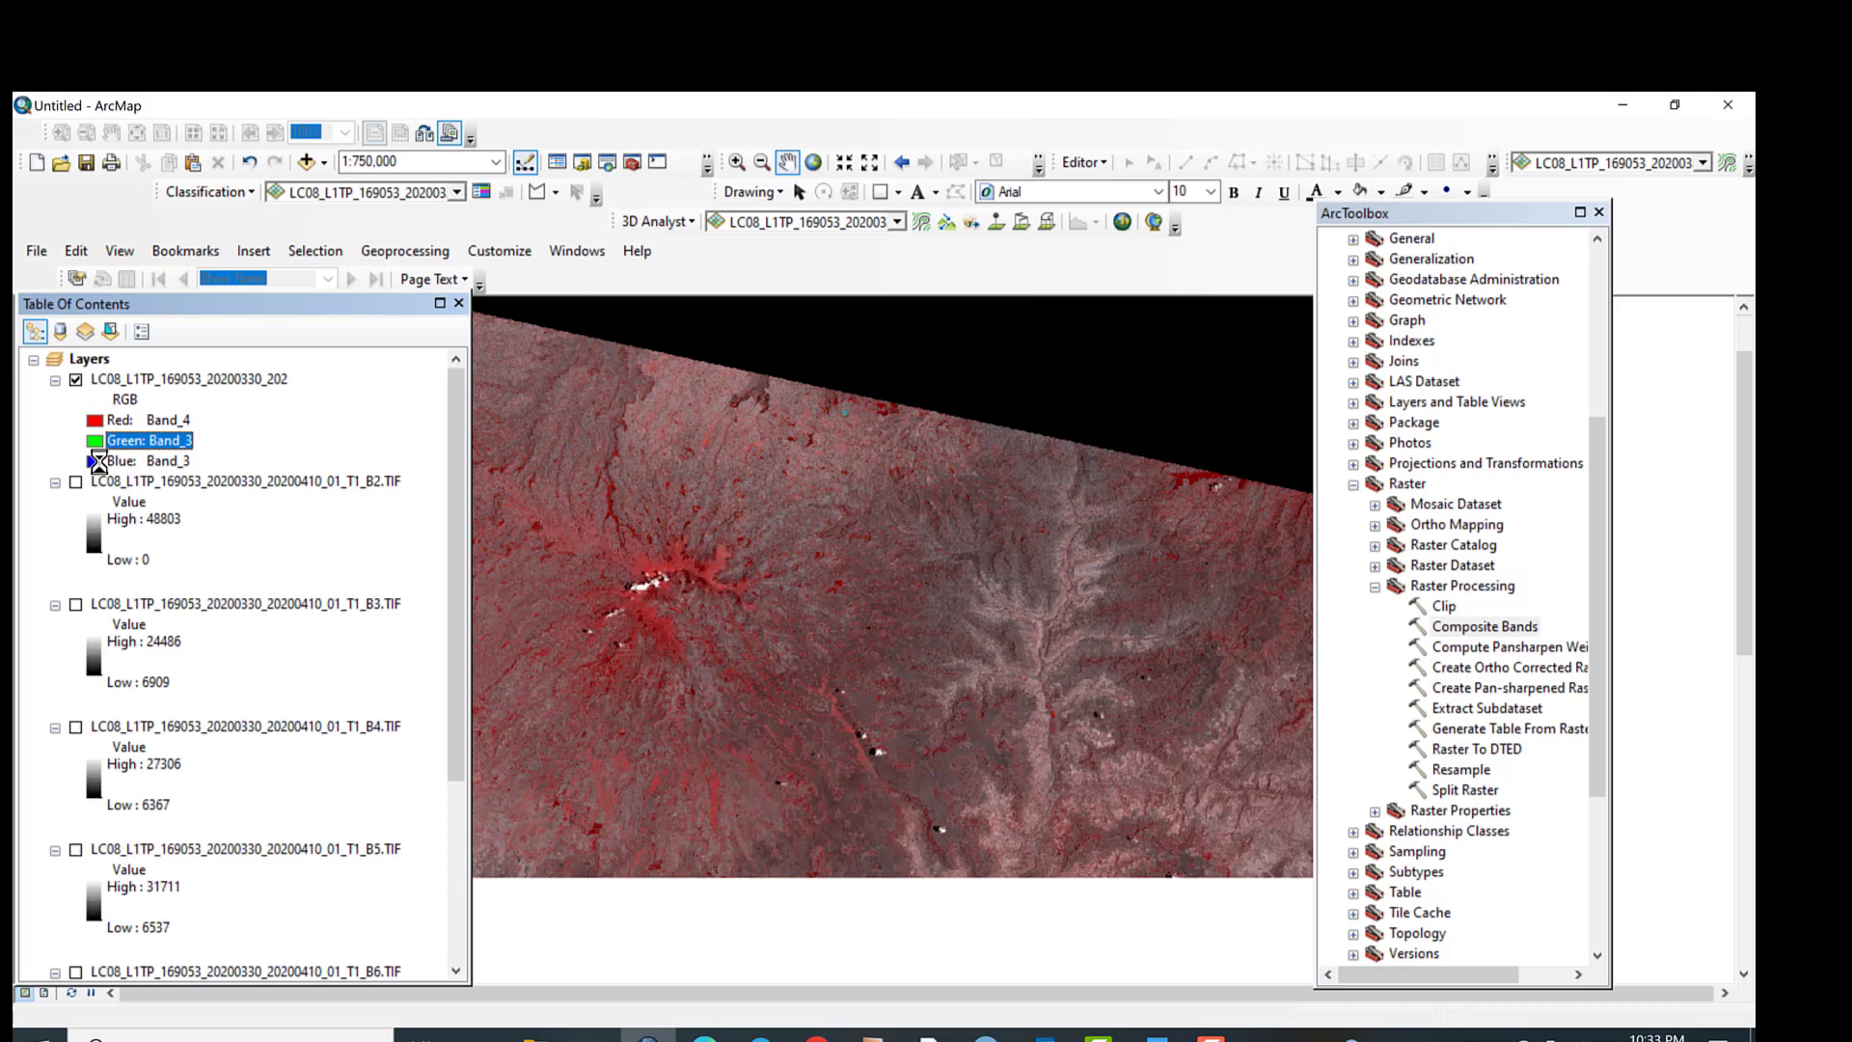
{"action": "left_click", "coordinate": [96, 461]}
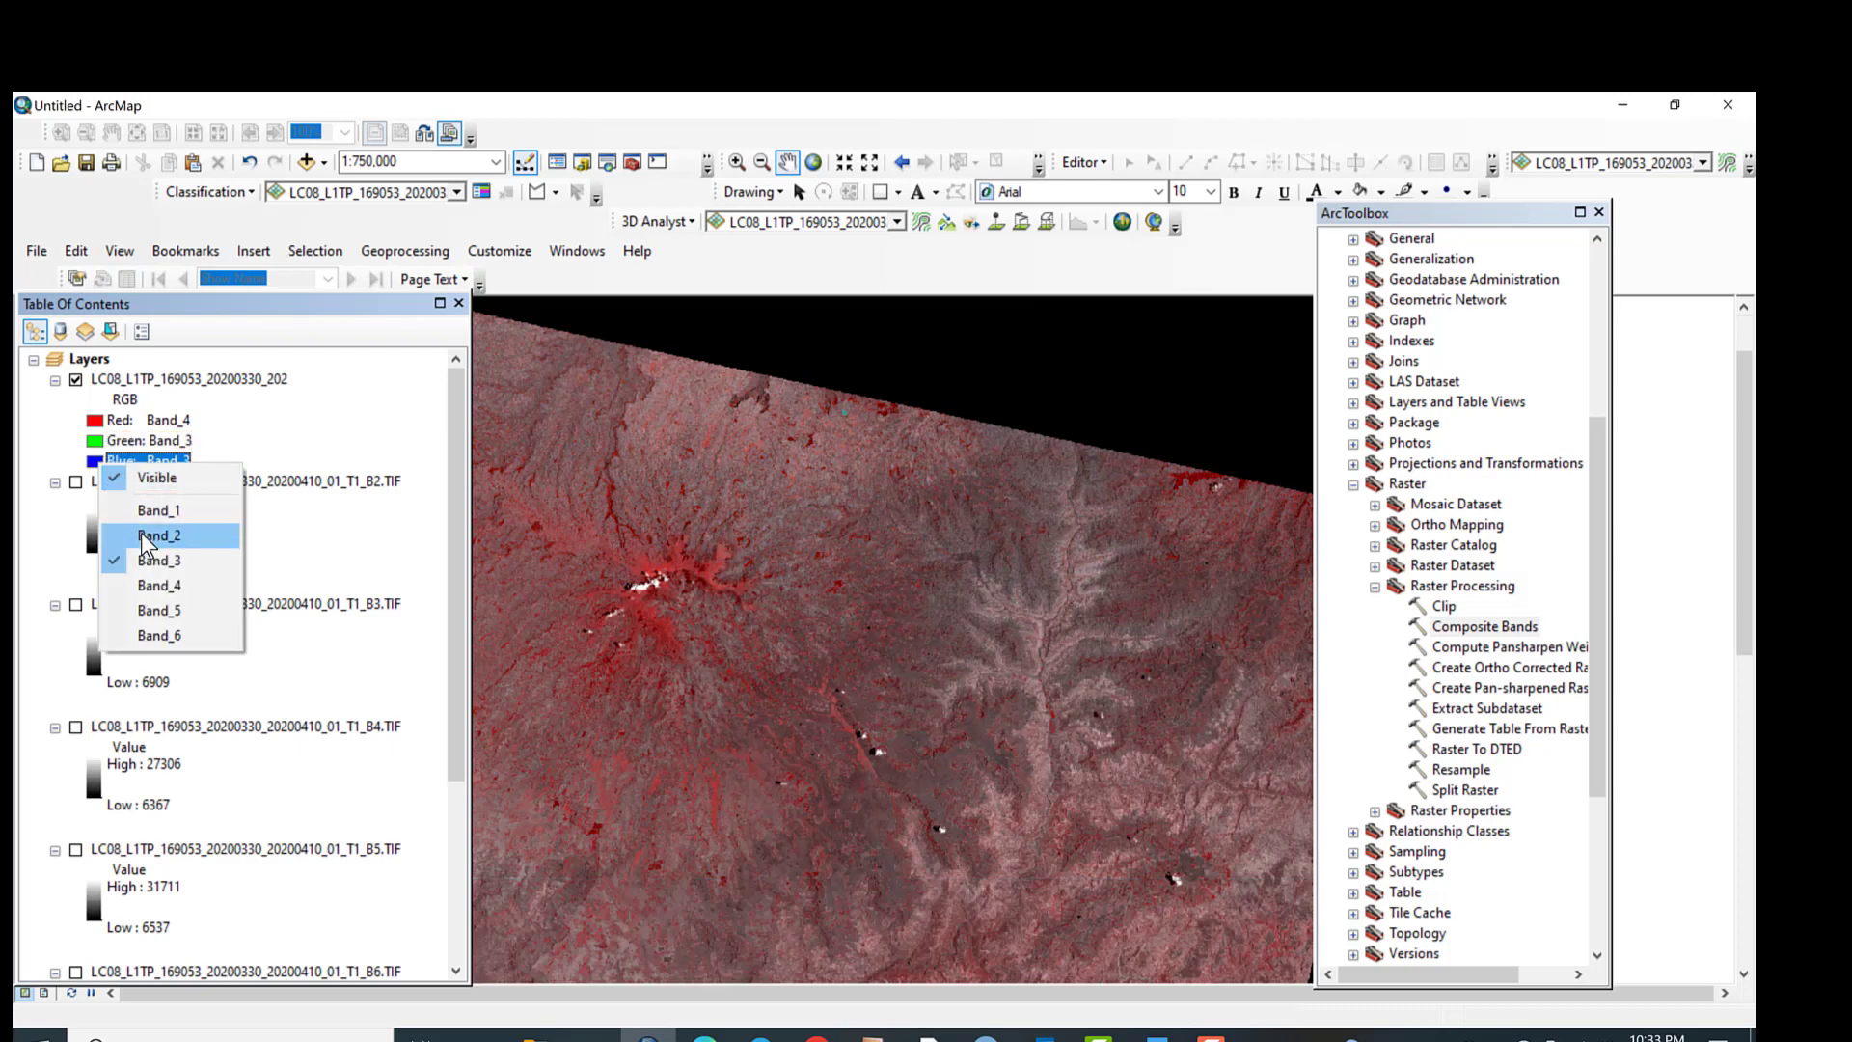
{"action": "left_click", "coordinate": [141, 535]}
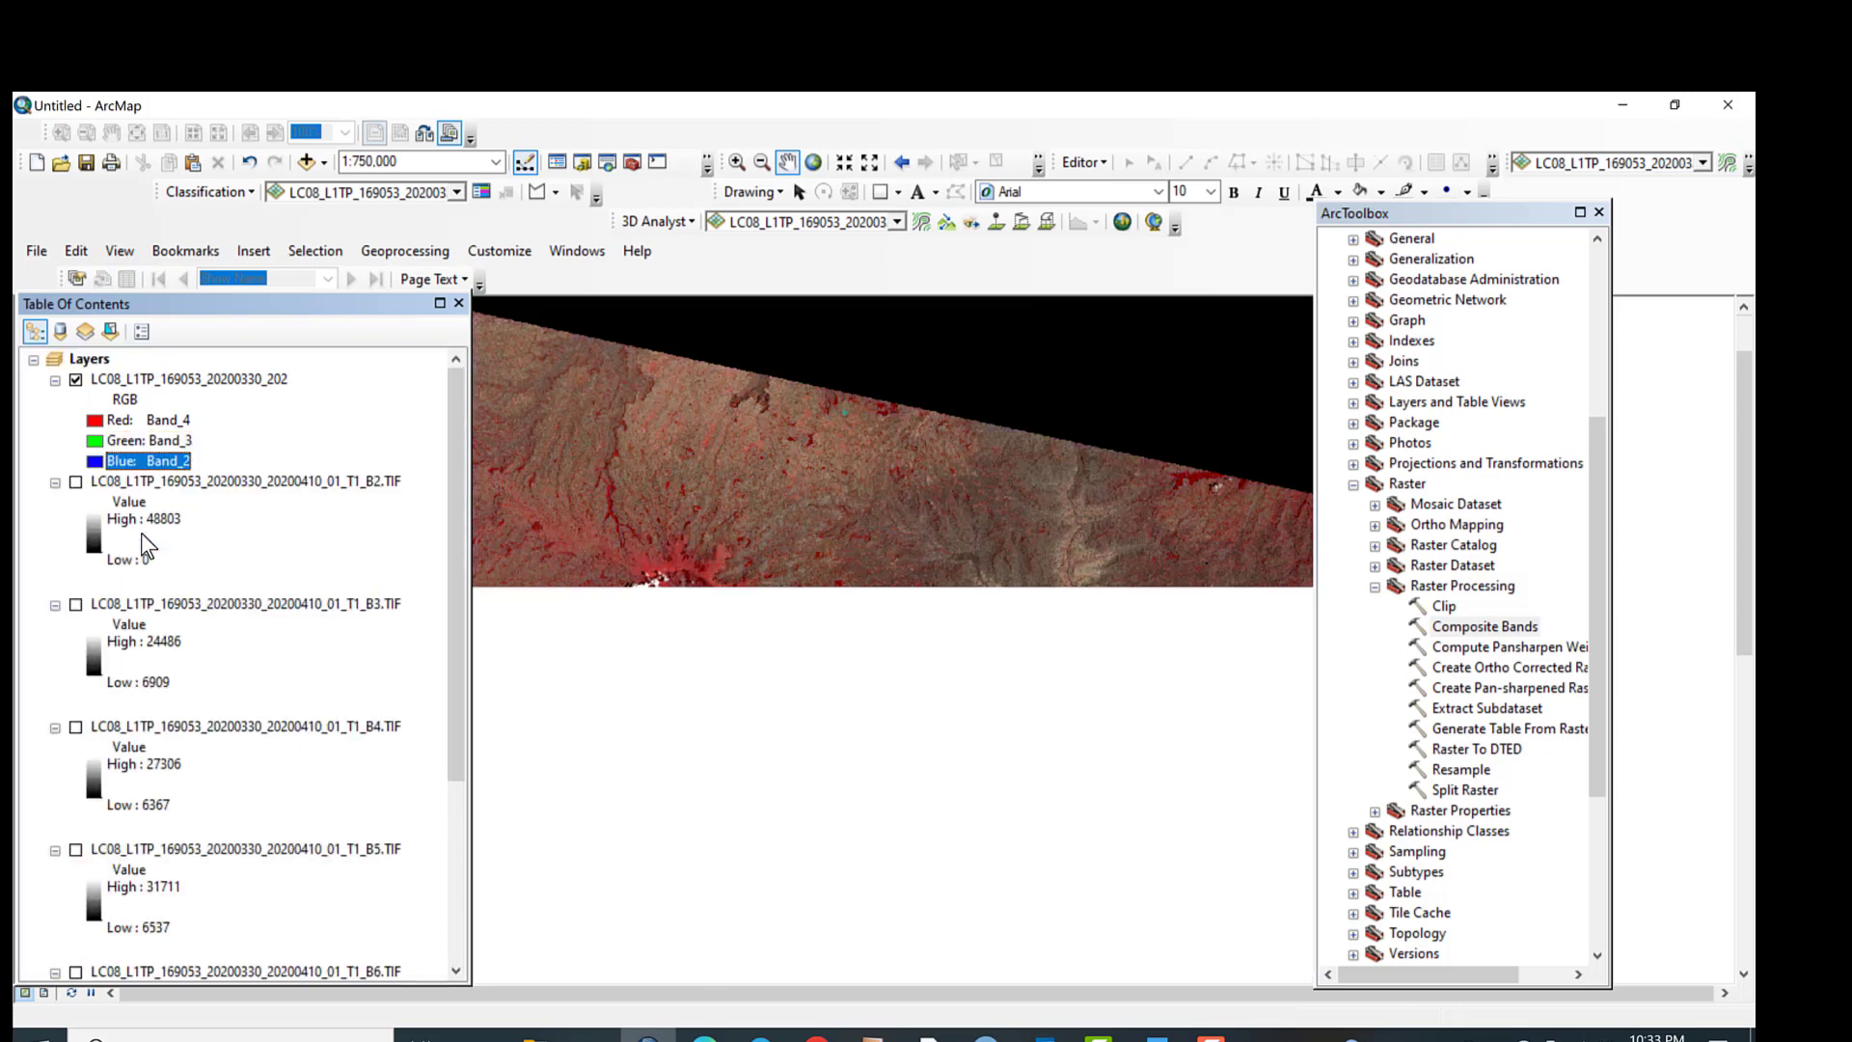
Step: Zoom to 1:200,000 and pan across the false-colour composite to inspect vegetation and clouds
{"action": "left_click_drag", "start_coordinate": [920, 715], "coordinate": [912, 474]}
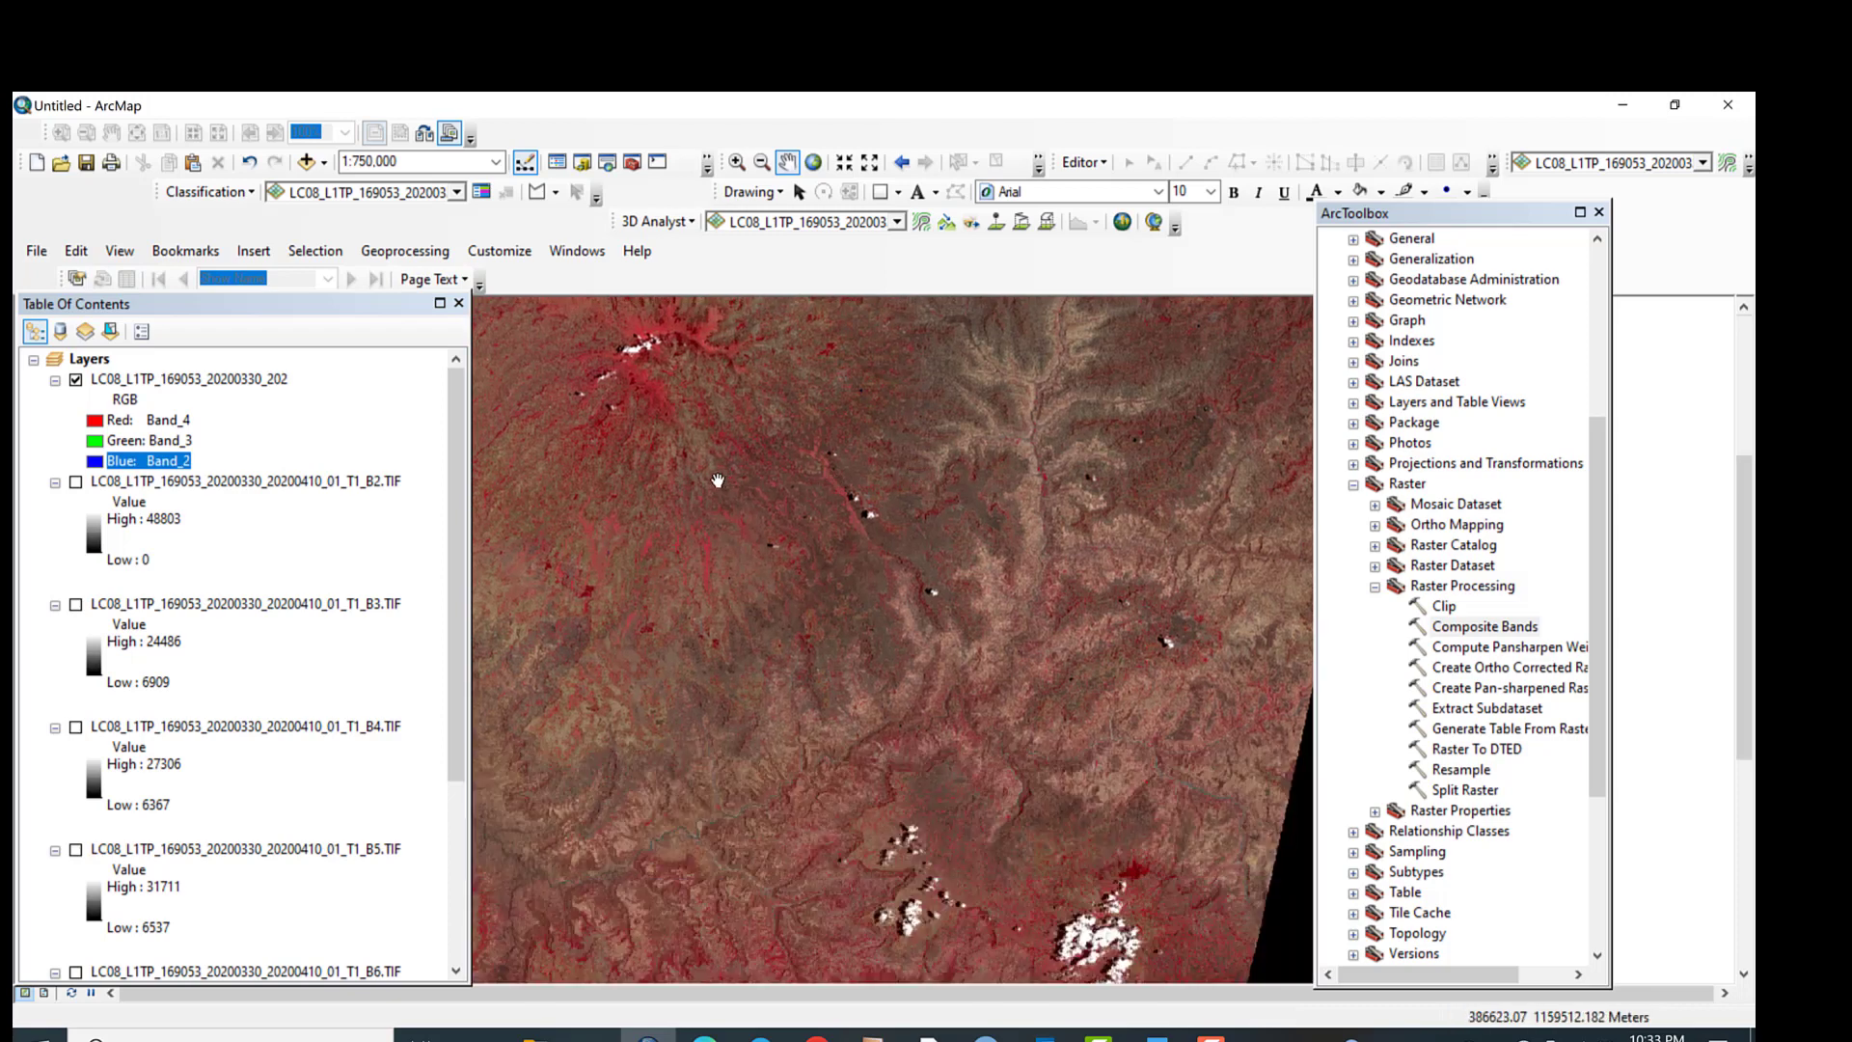
{"action": "left_click_drag", "start_coordinate": [836, 480], "coordinate": [889, 624]}
{"action": "scroll", "coordinate": [765, 614], "scroll_direction": "up", "scroll_amount": 1}
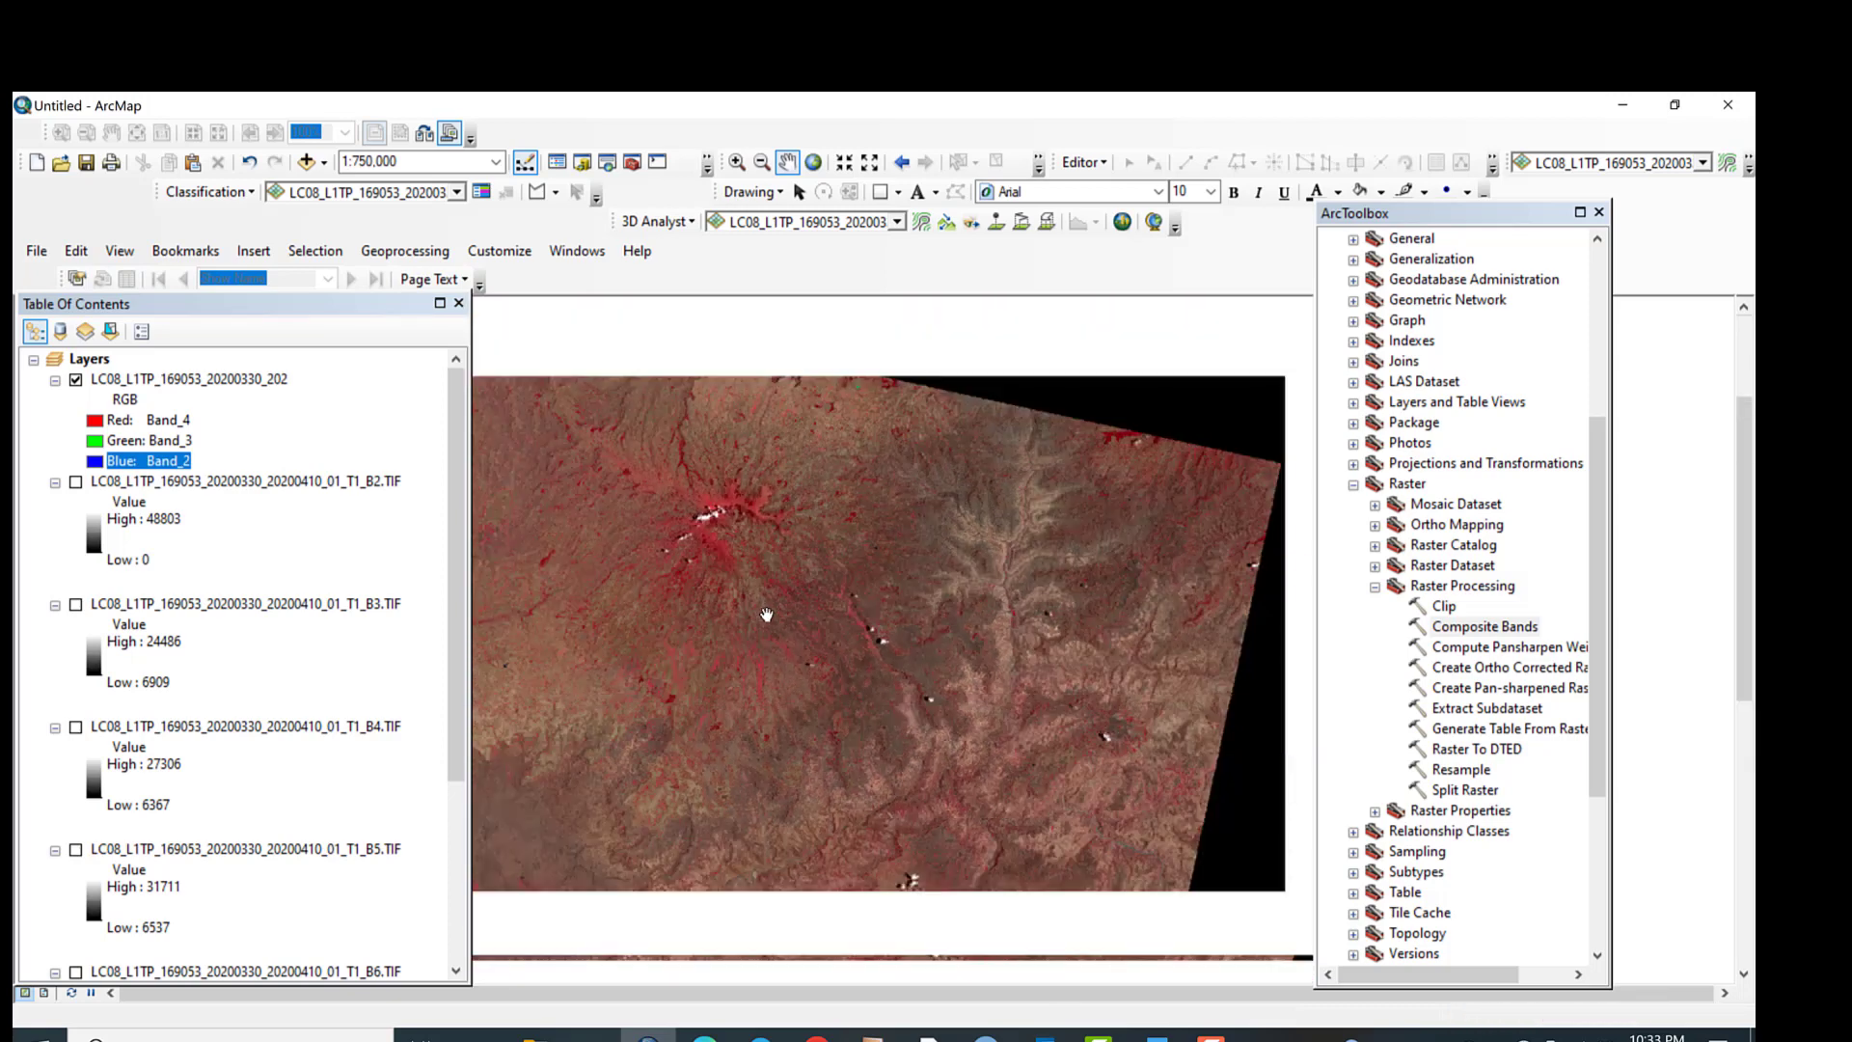
{"action": "scroll", "coordinate": [766, 614], "scroll_direction": "down", "scroll_amount": 3}
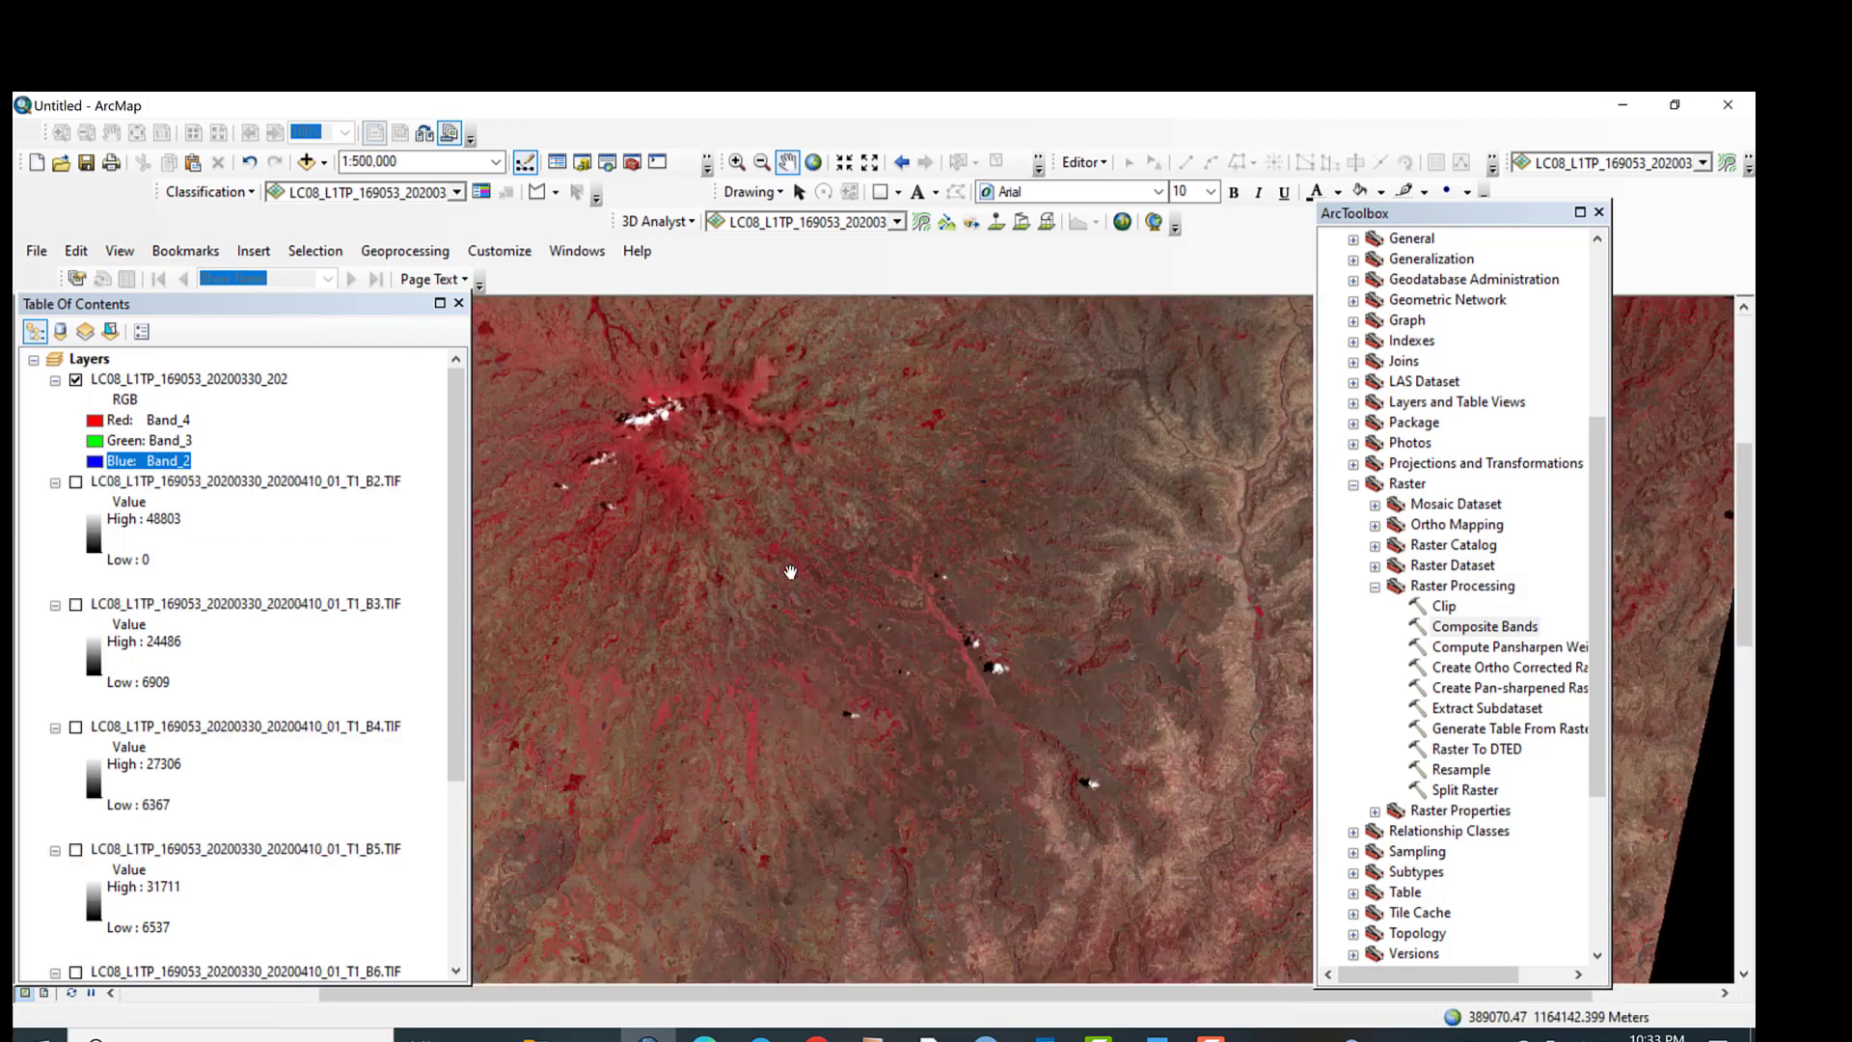
{"action": "scroll", "coordinate": [783, 583], "scroll_direction": "down", "scroll_amount": 2}
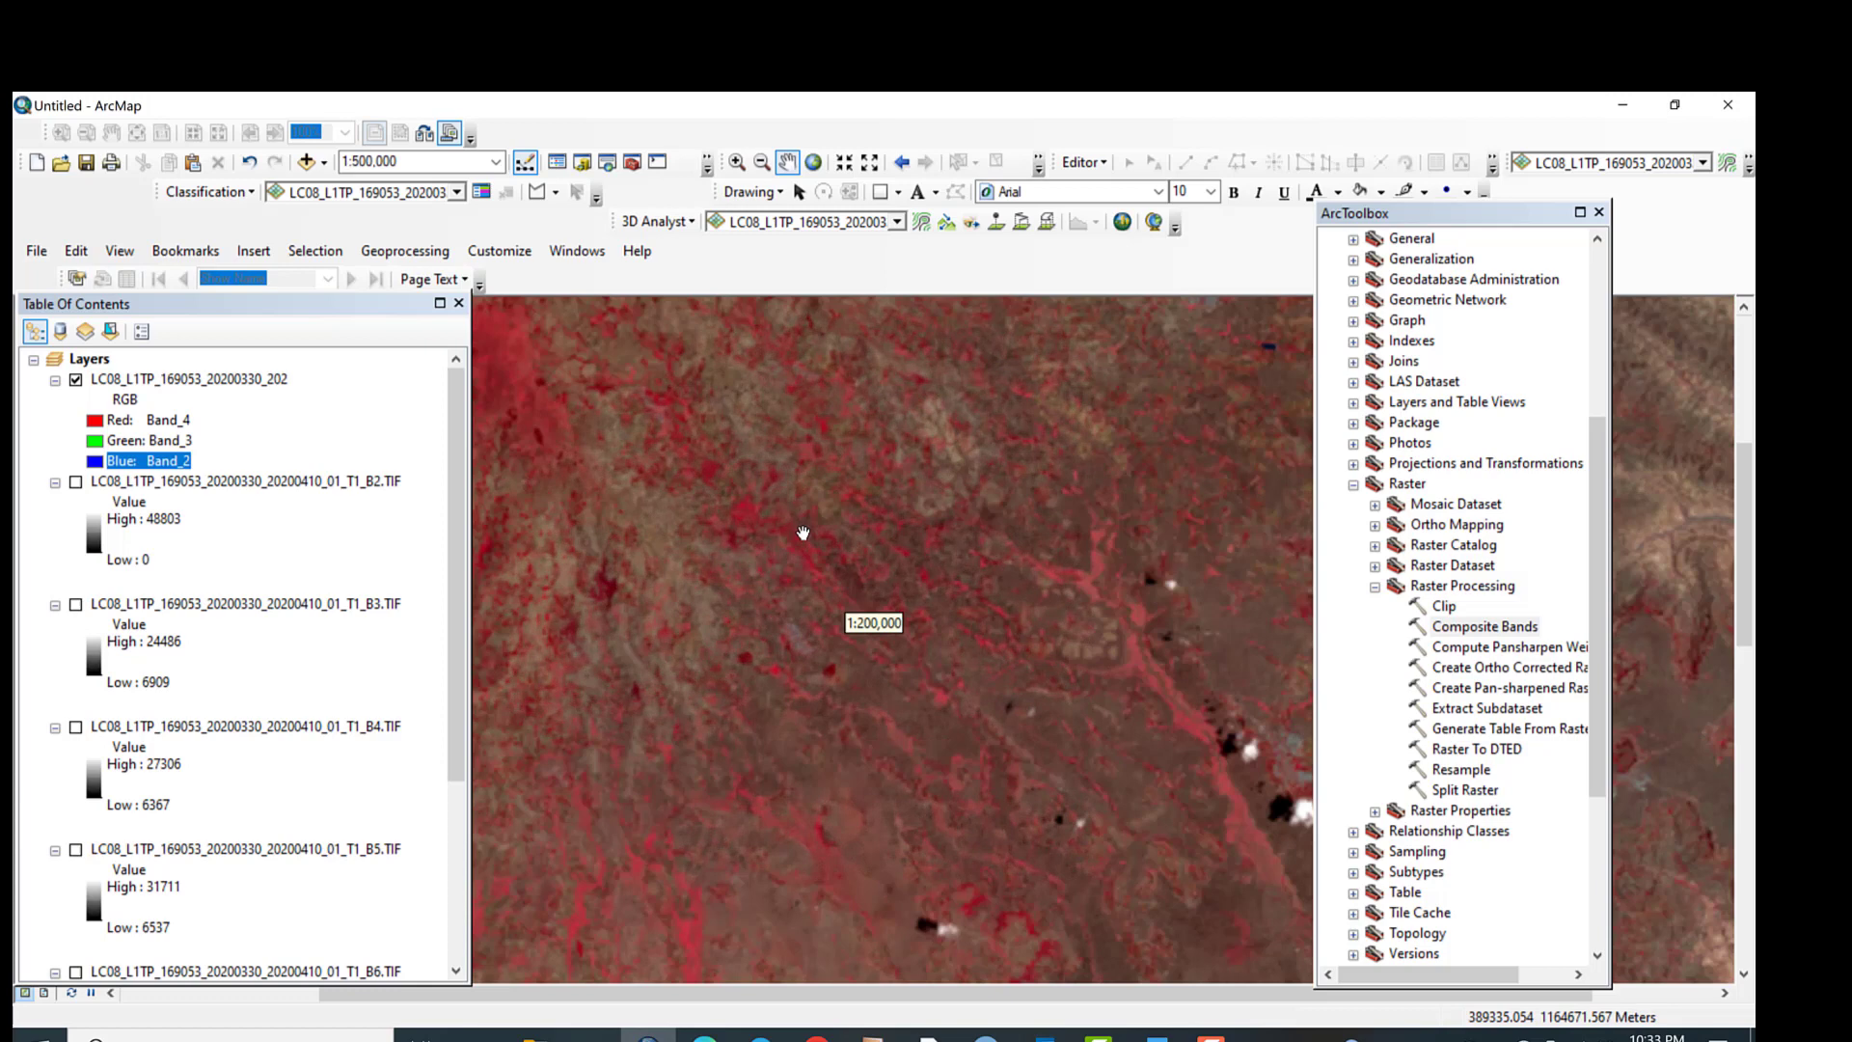
{"action": "scroll", "coordinate": [791, 571], "scroll_direction": "down", "scroll_amount": 1}
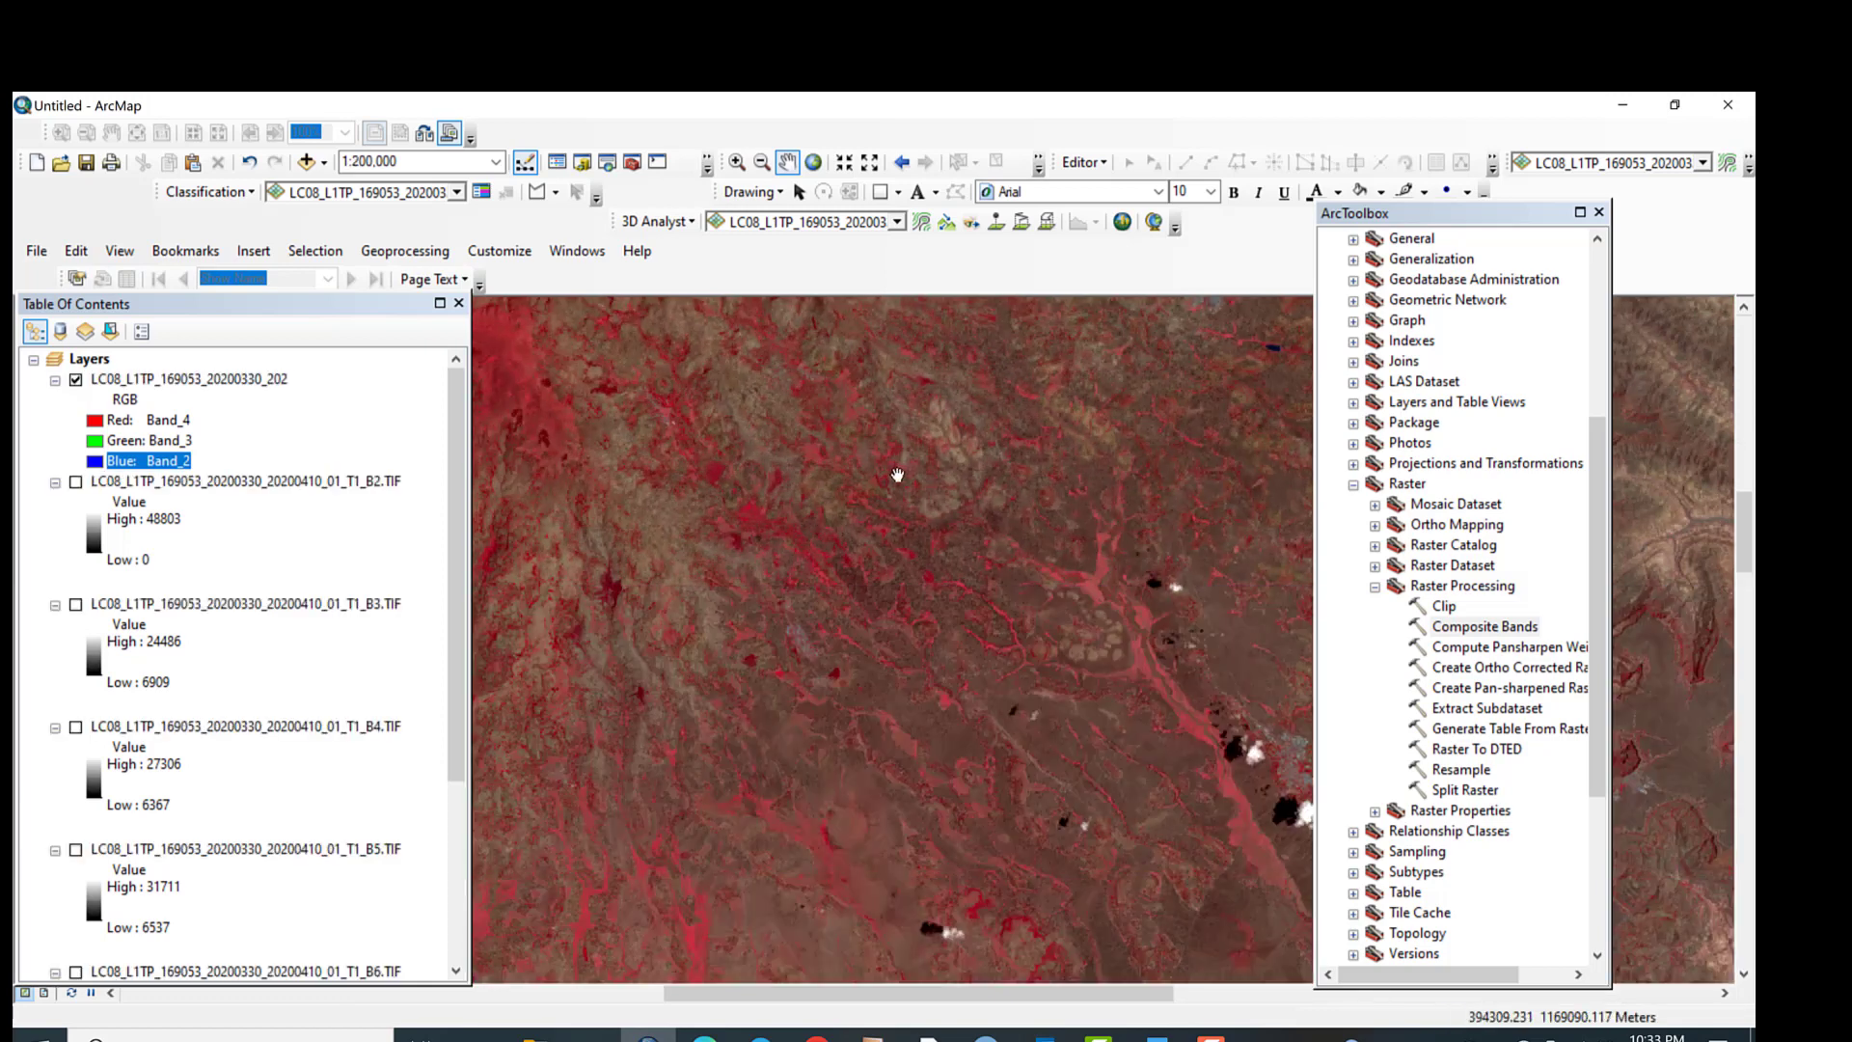
{"action": "left_click_drag", "start_coordinate": [897, 474], "coordinate": [919, 608]}
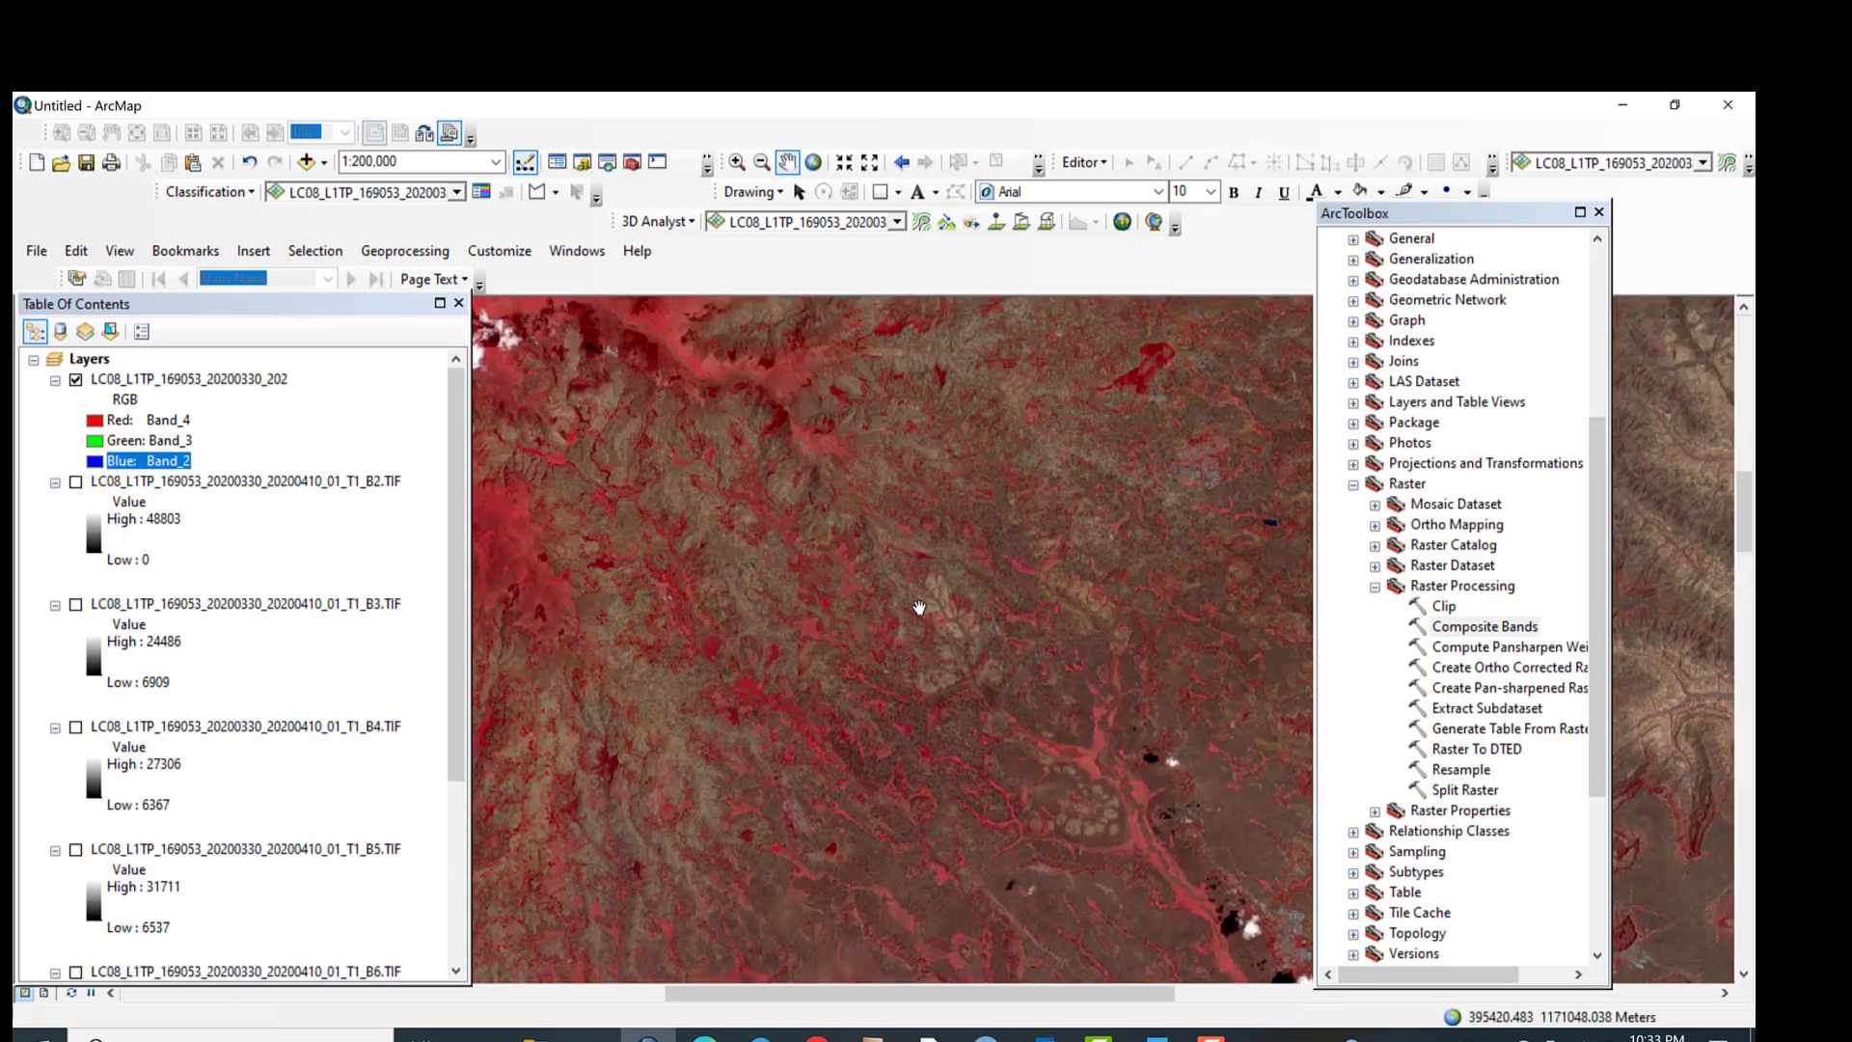
{"action": "left_click_drag", "start_coordinate": [848, 553], "coordinate": [1161, 553]}
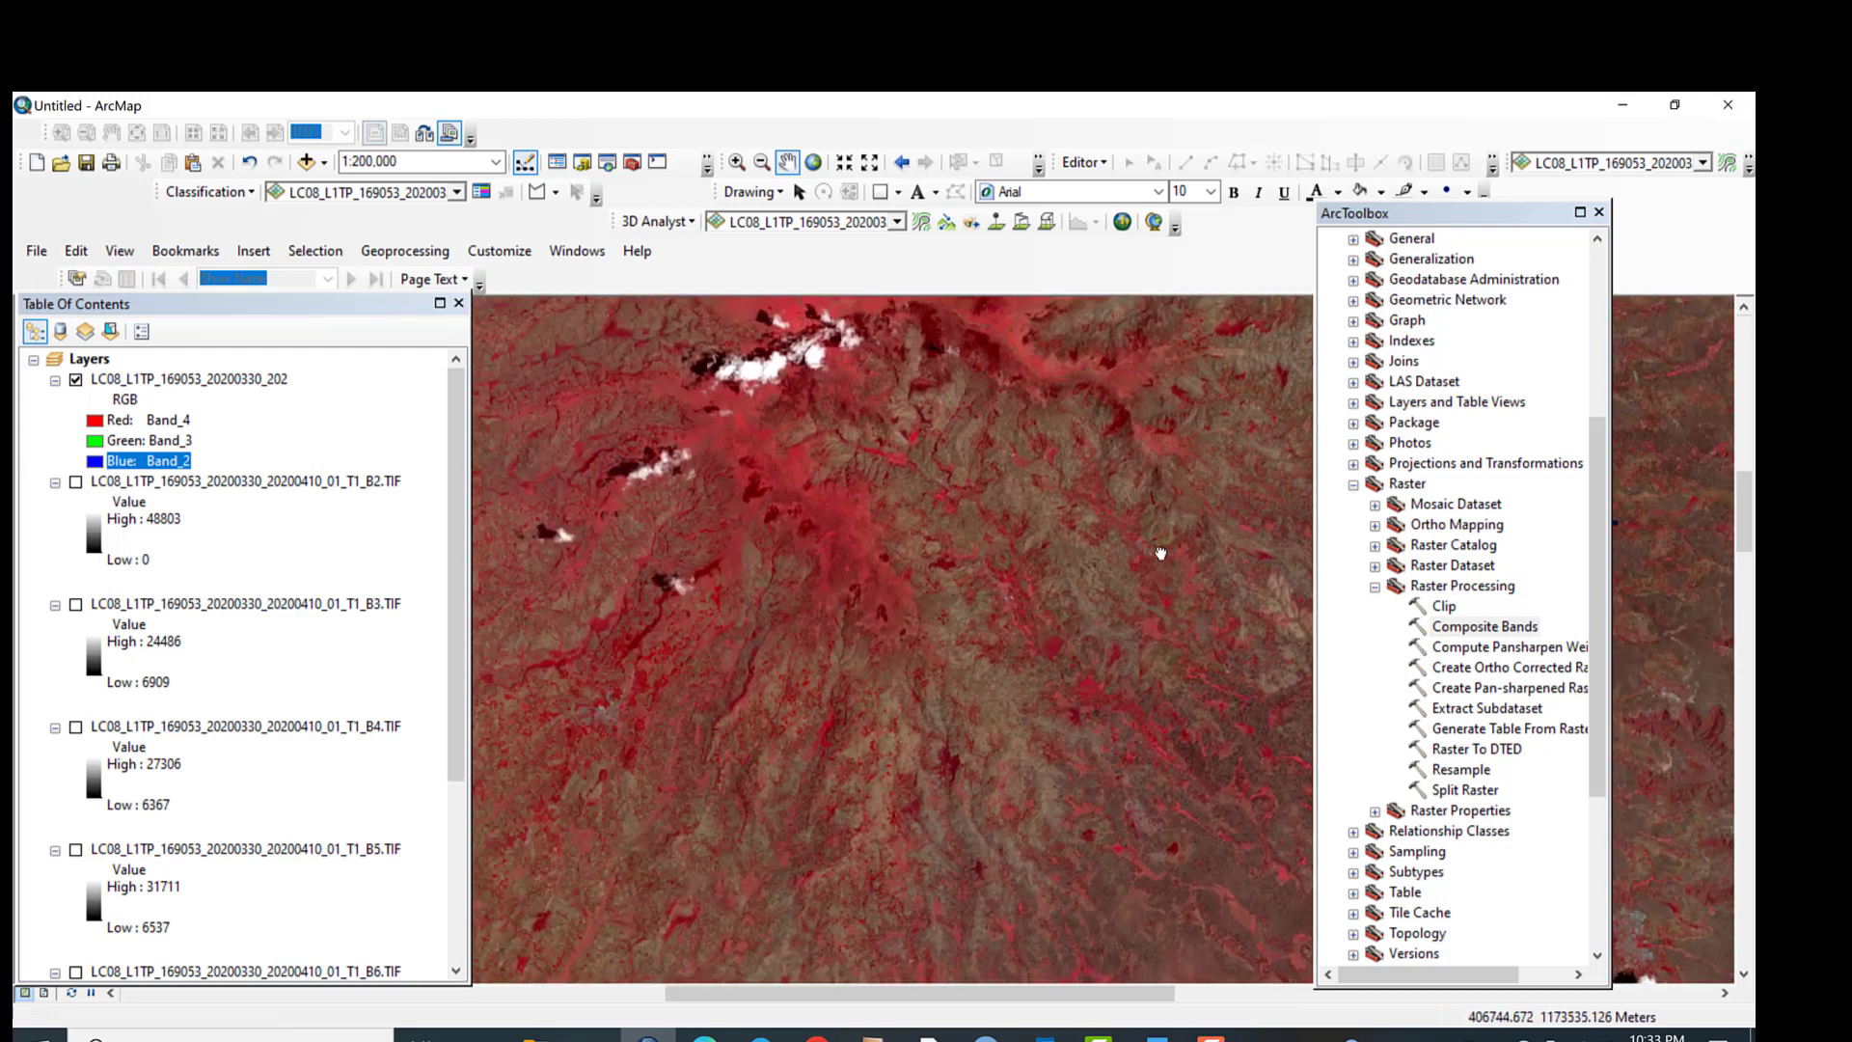
{"action": "mouse_move", "coordinate": [740, 356]}
{"action": "left_mouse_down"}
{"action": "mouse_move", "coordinate": [818, 520]}
{"action": "mouse_move", "coordinate": [878, 564]}
{"action": "mouse_move", "coordinate": [983, 837]}
{"action": "mouse_move", "coordinate": [770, 584]}
{"action": "mouse_move", "coordinate": [748, 429]}
{"action": "left_mouse_up"}
{"action": "left_click_drag", "start_coordinate": [781, 581], "coordinate": [704, 522]}
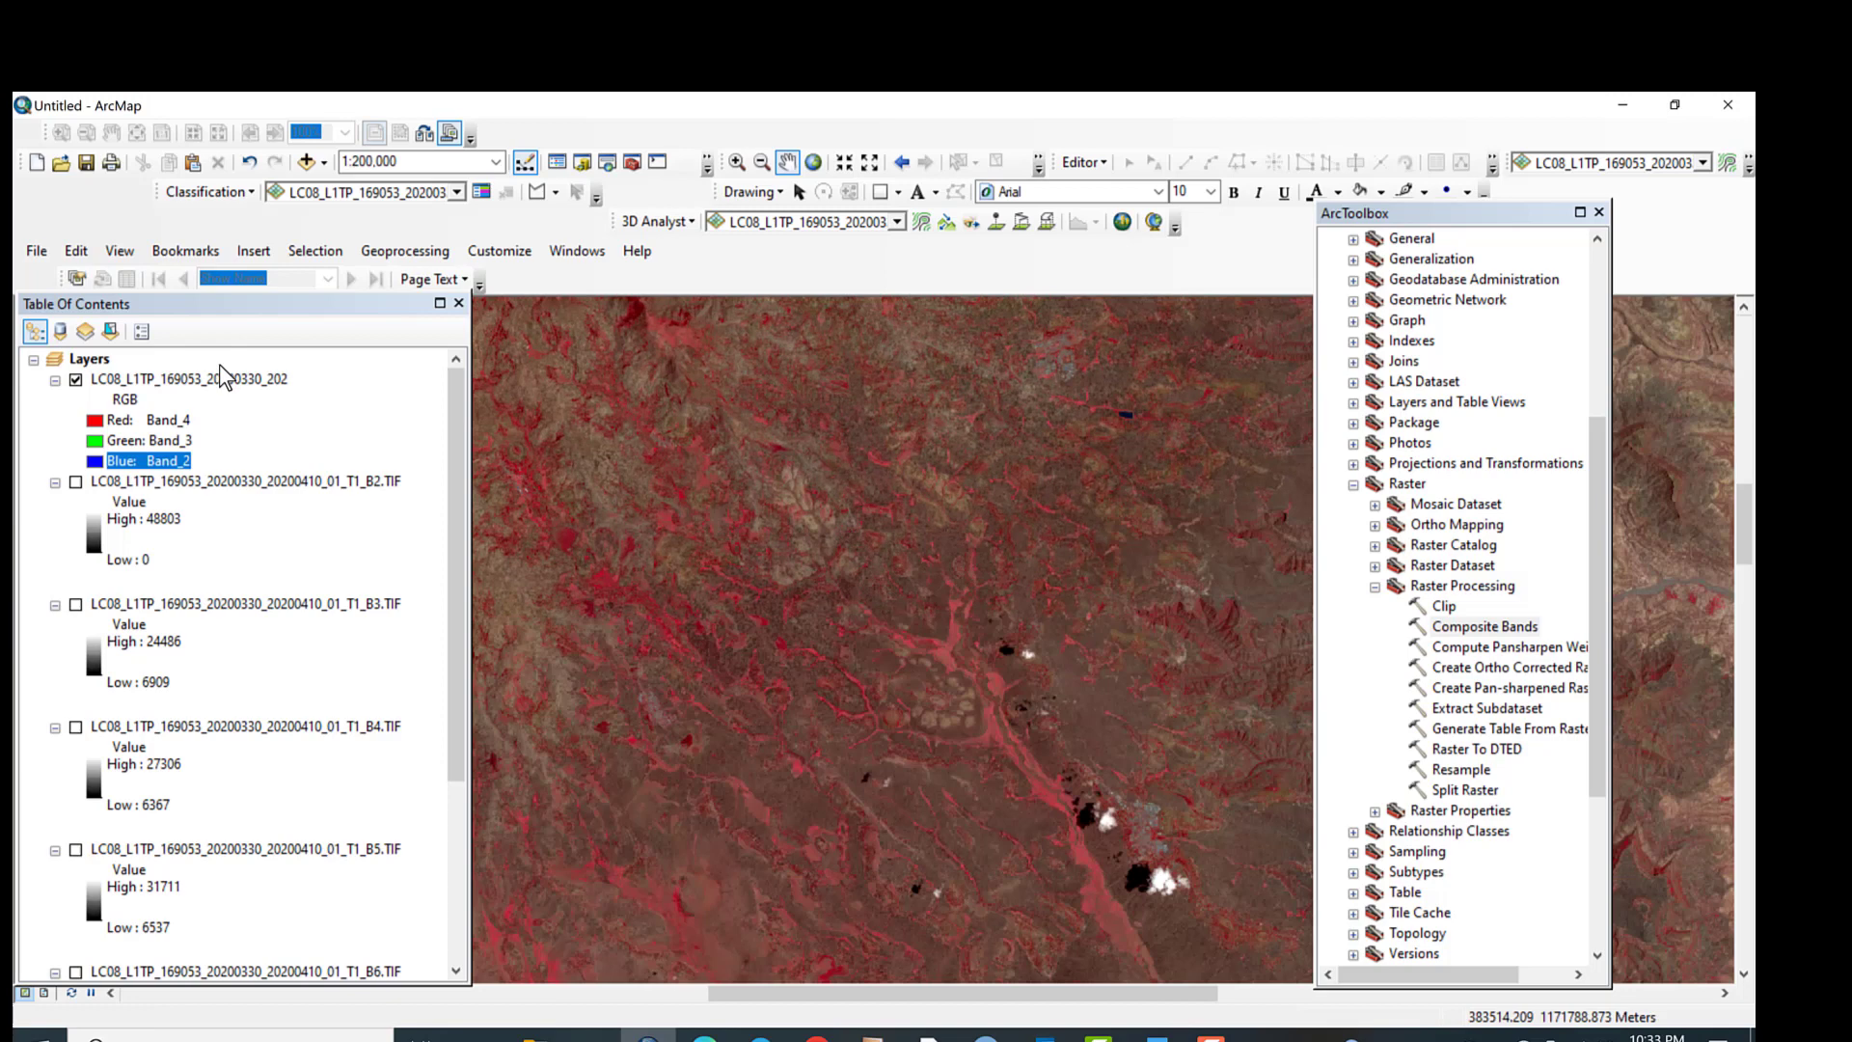
Step: Rename the band composite layer to 'Composite'
{"action": "right_click", "coordinate": [212, 382]}
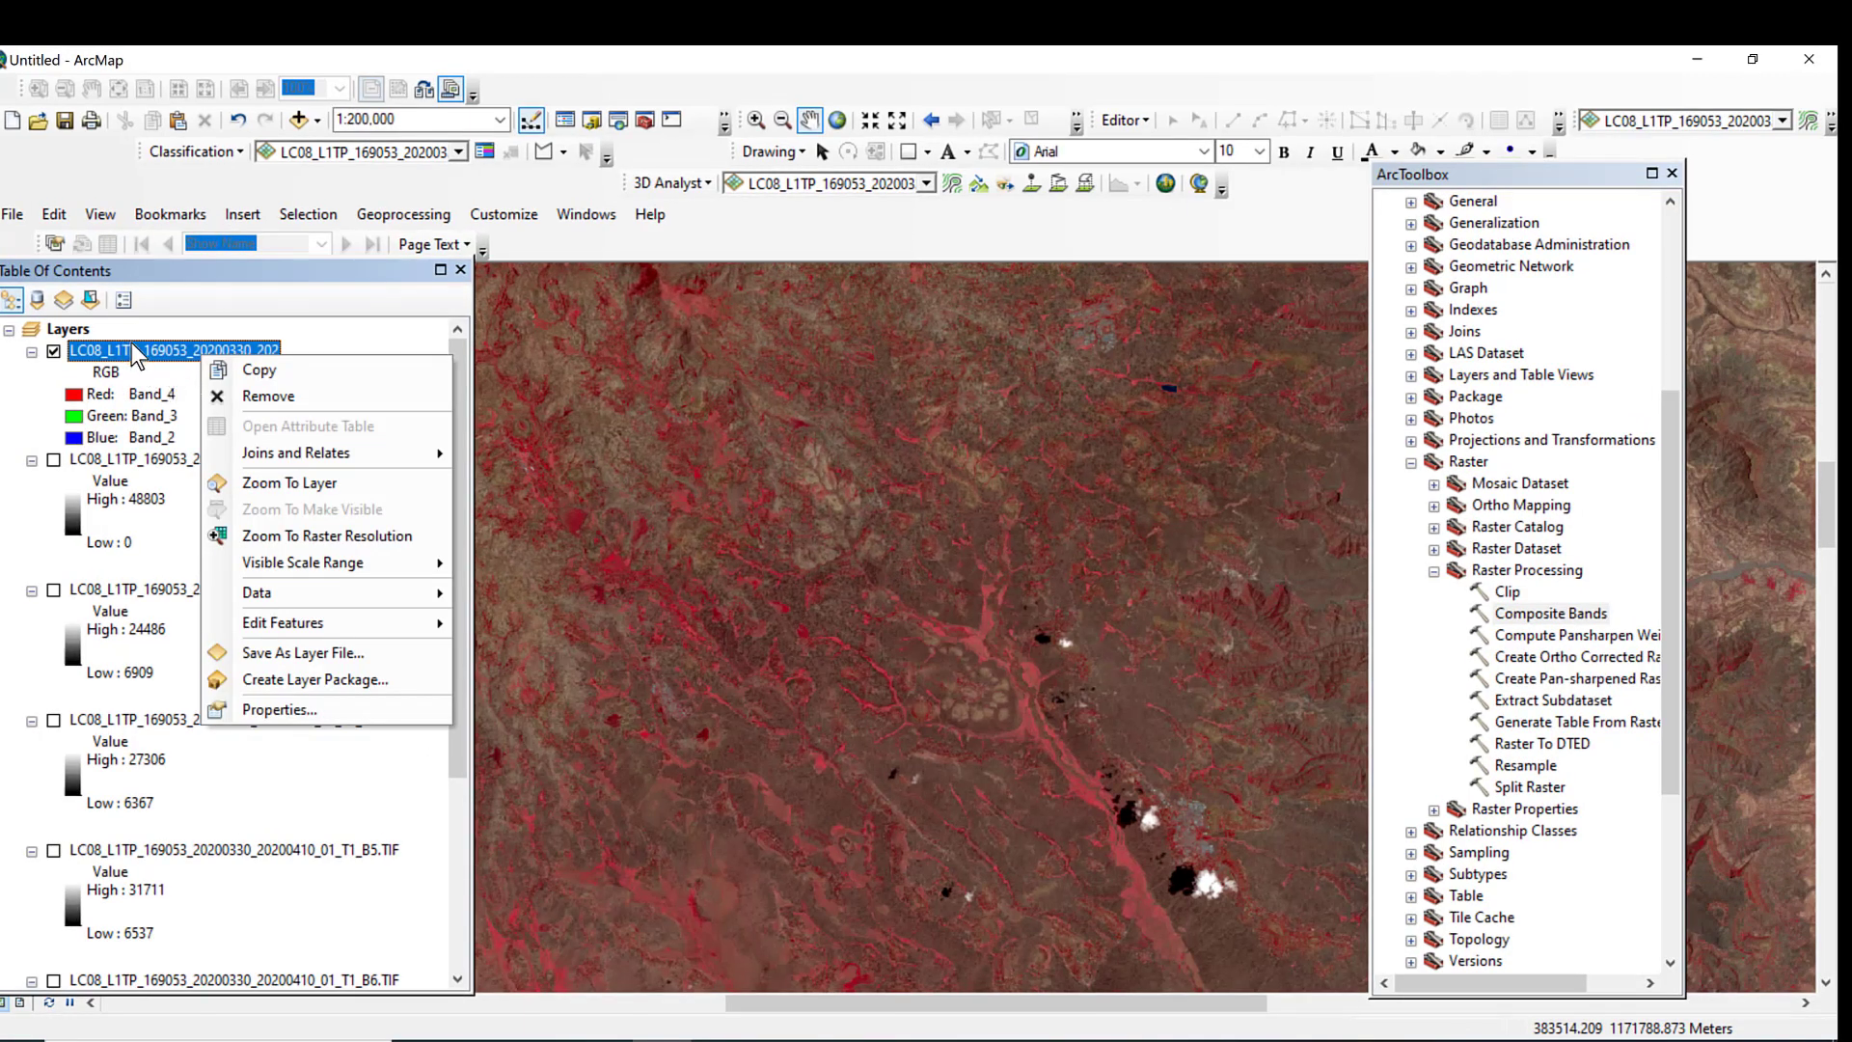
{"action": "left_click", "coordinate": [131, 344]}
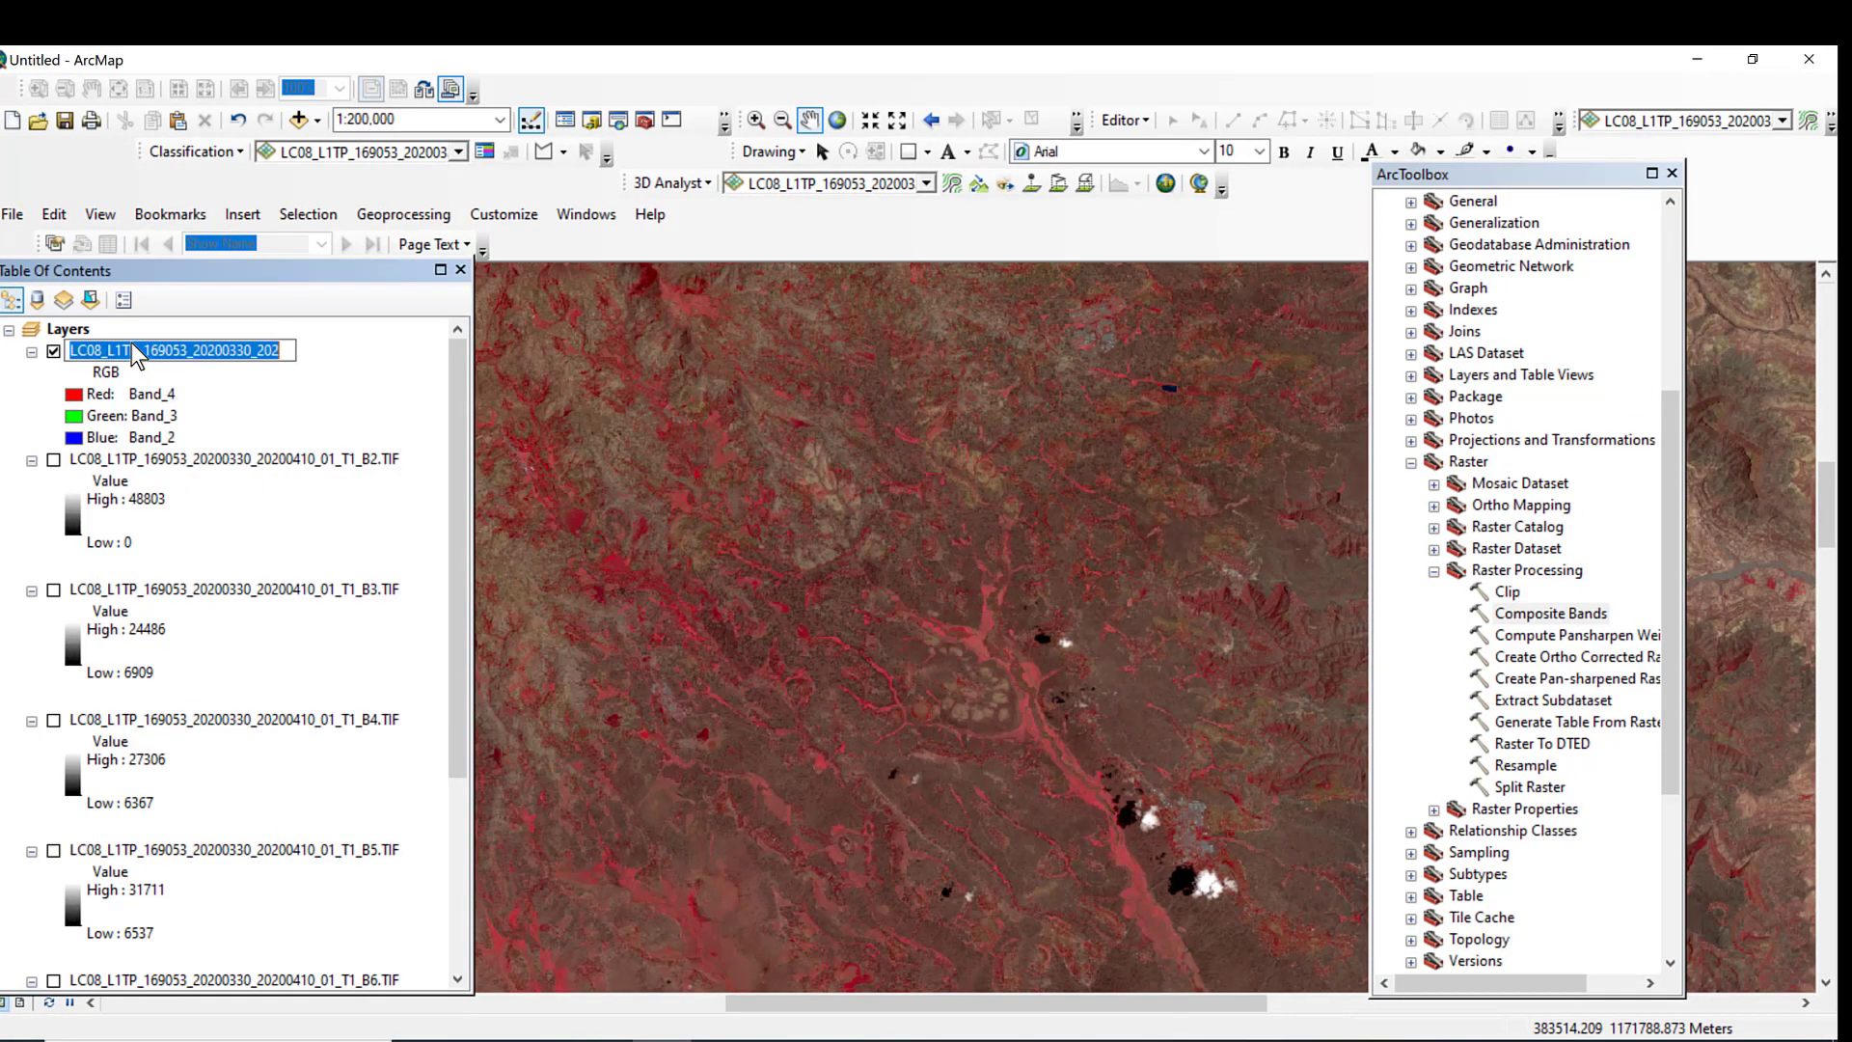
{"action": "type", "text": "Co"}
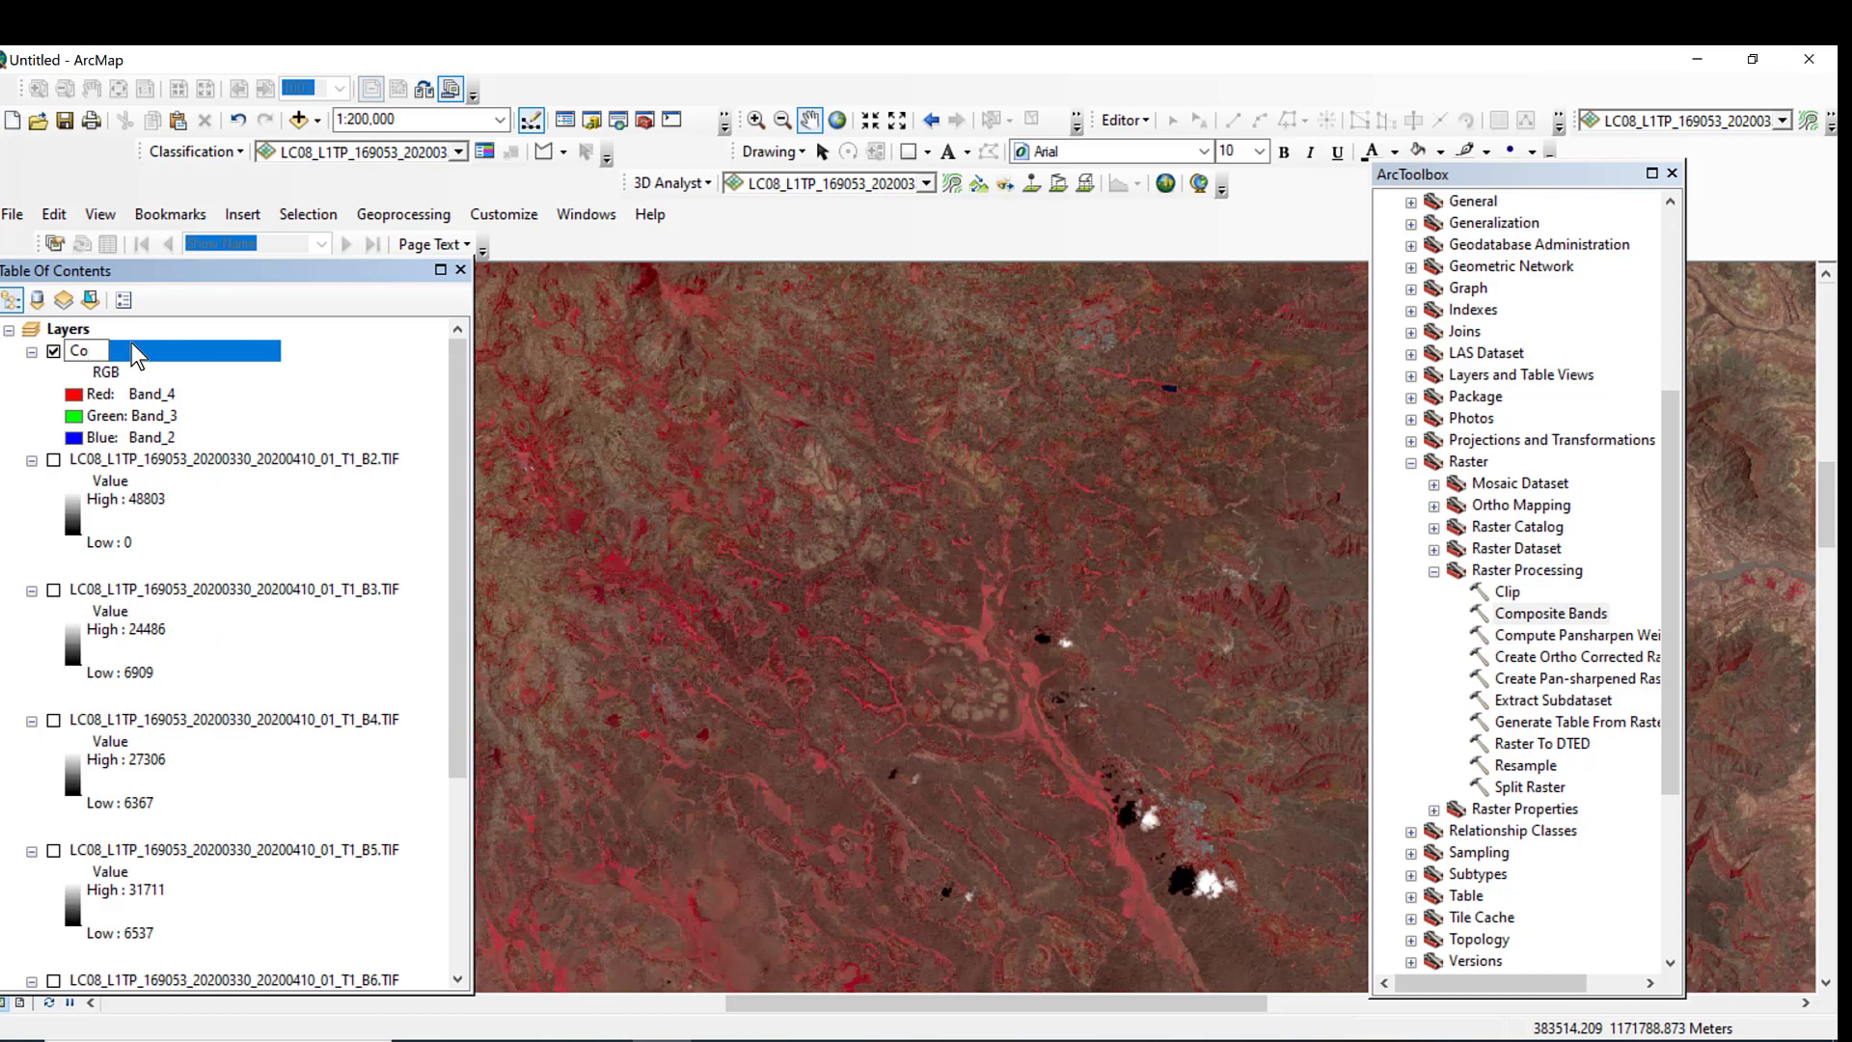
{"action": "type", "text": "mposite"}
{"action": "key", "text": "Return"}
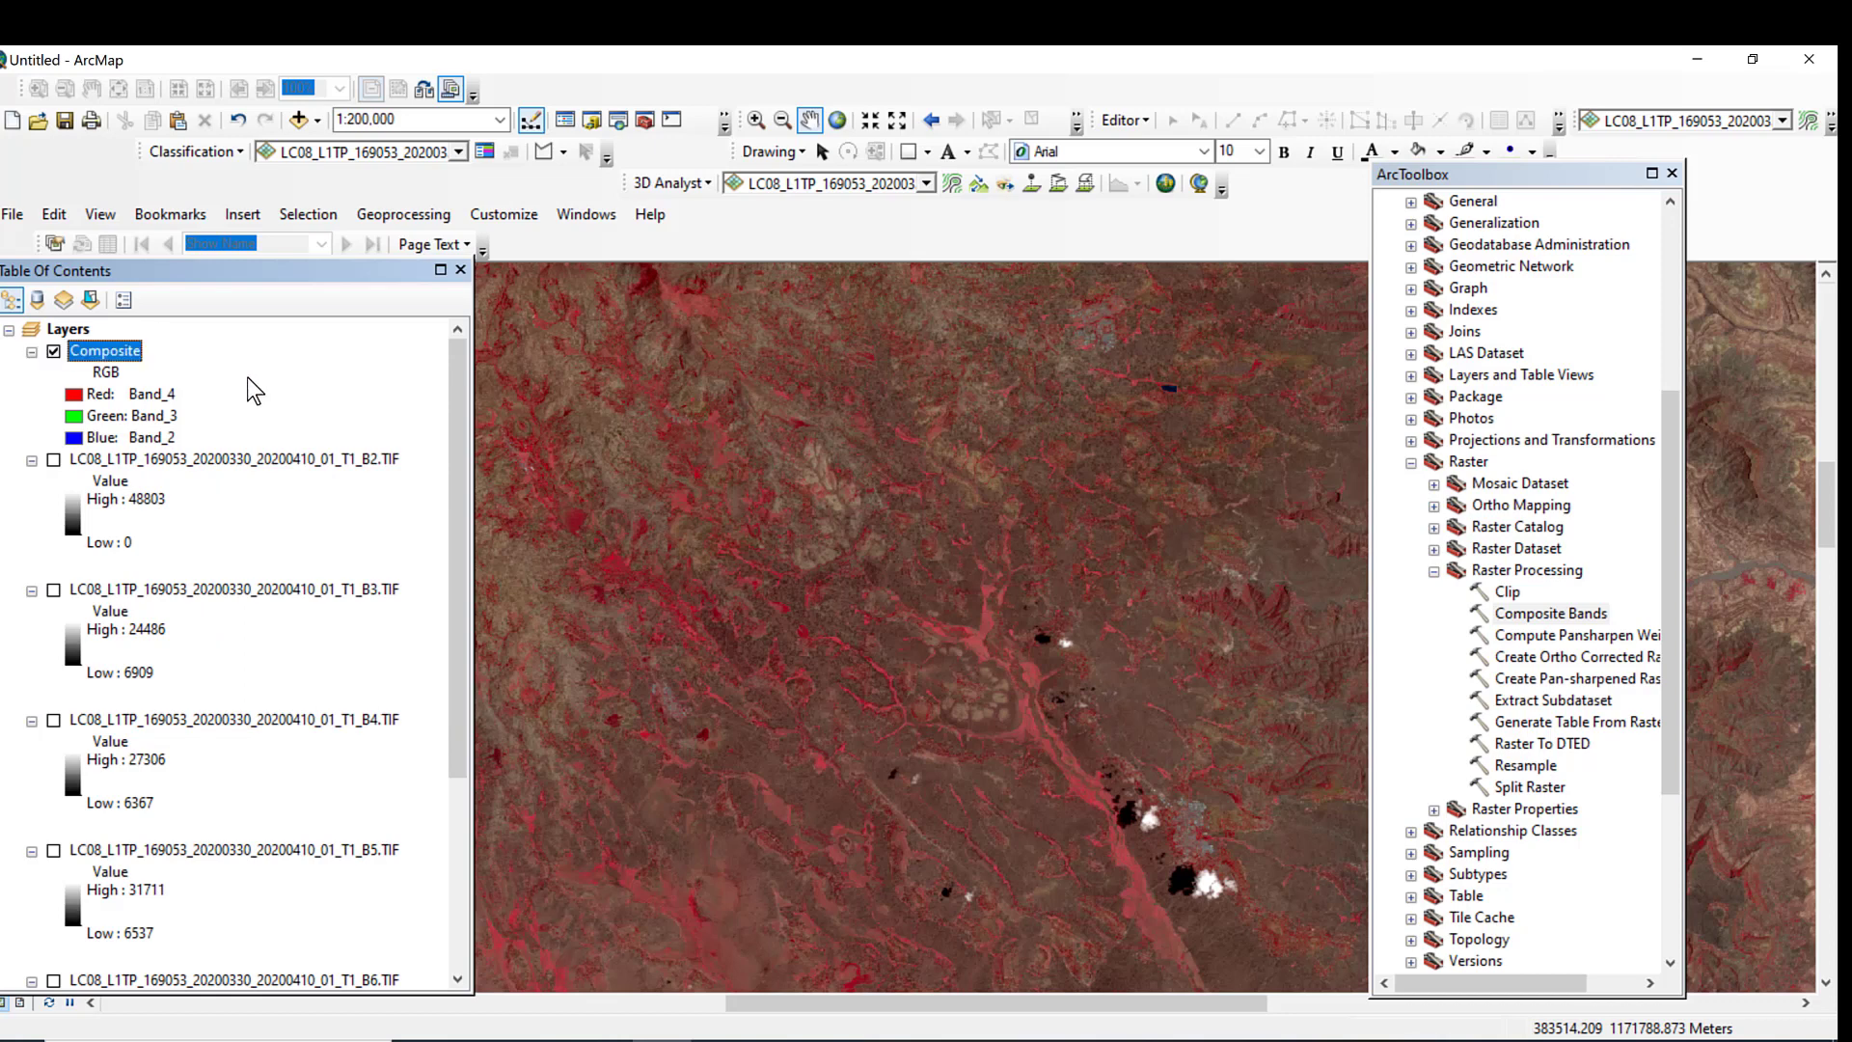
Step: Check the Composite layer's source properties: 6 bands with a 30×30 cell size
{"action": "right_click", "coordinate": [133, 365]}
{"action": "left_click", "coordinate": [204, 709]}
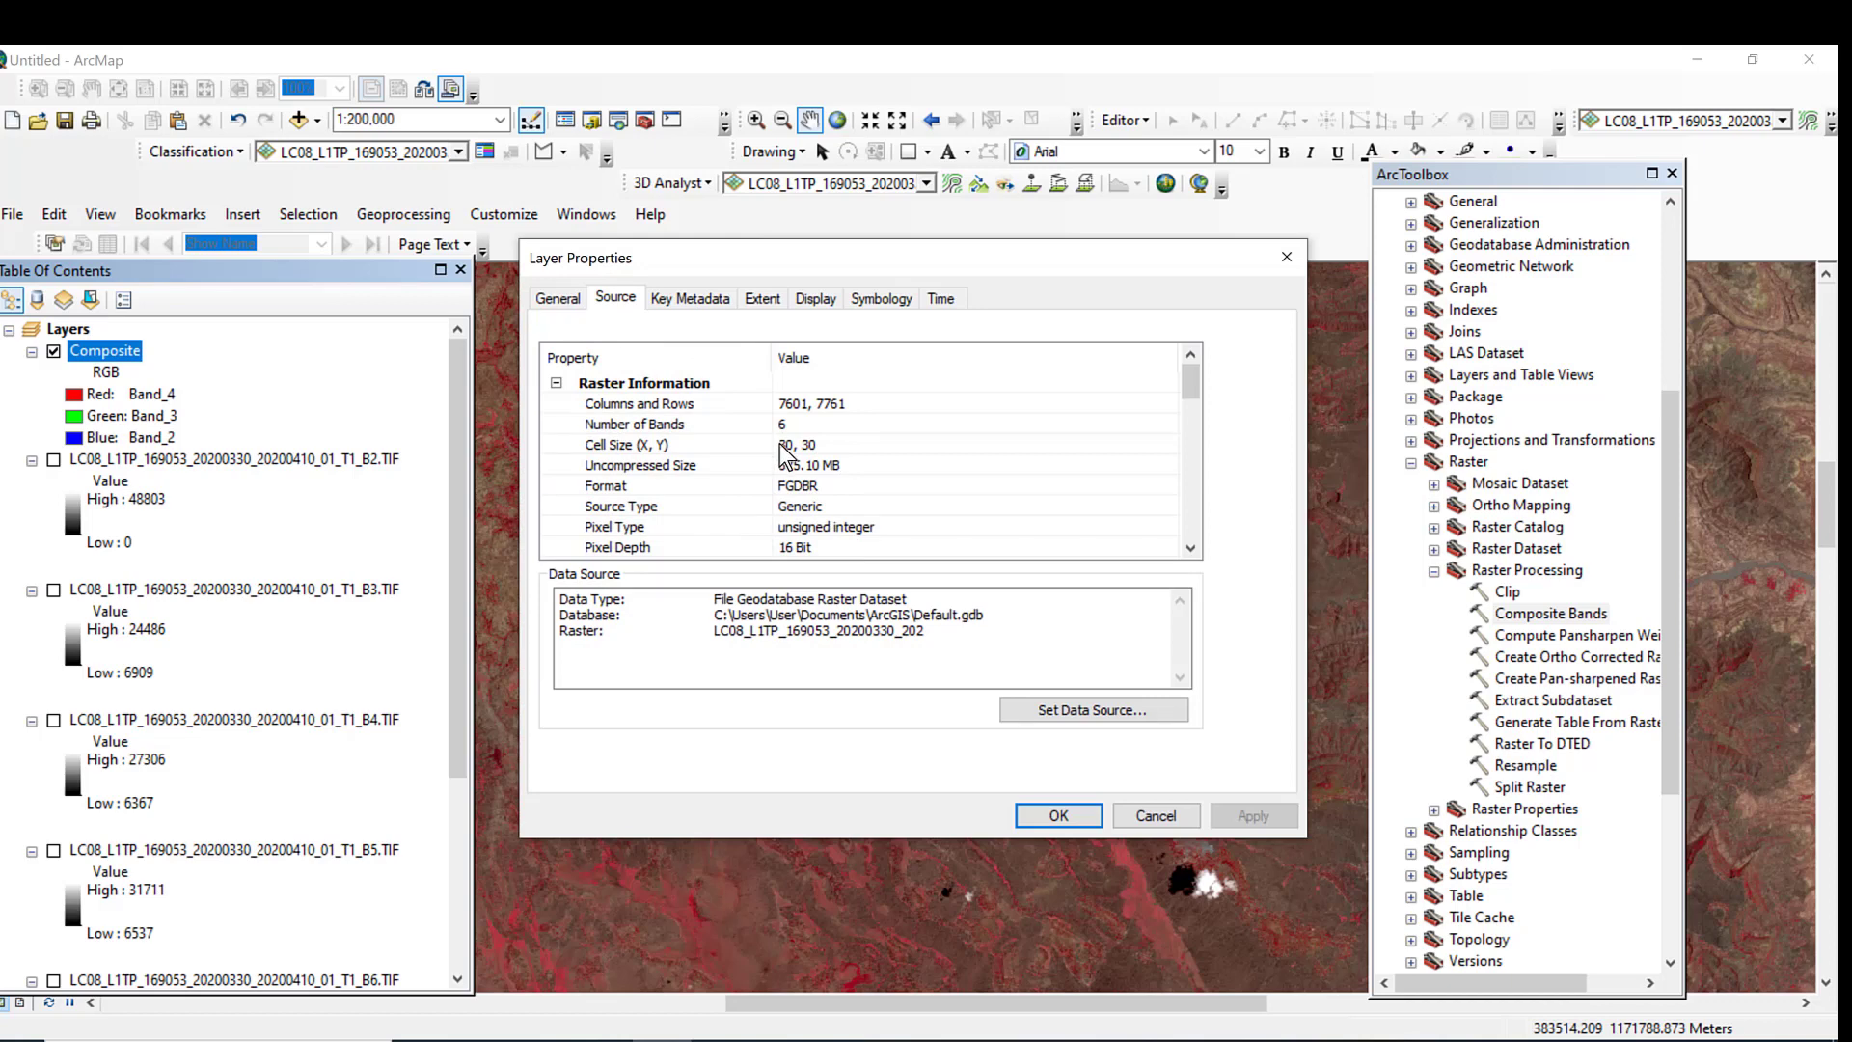
{"action": "left_click", "coordinate": [1285, 257]}
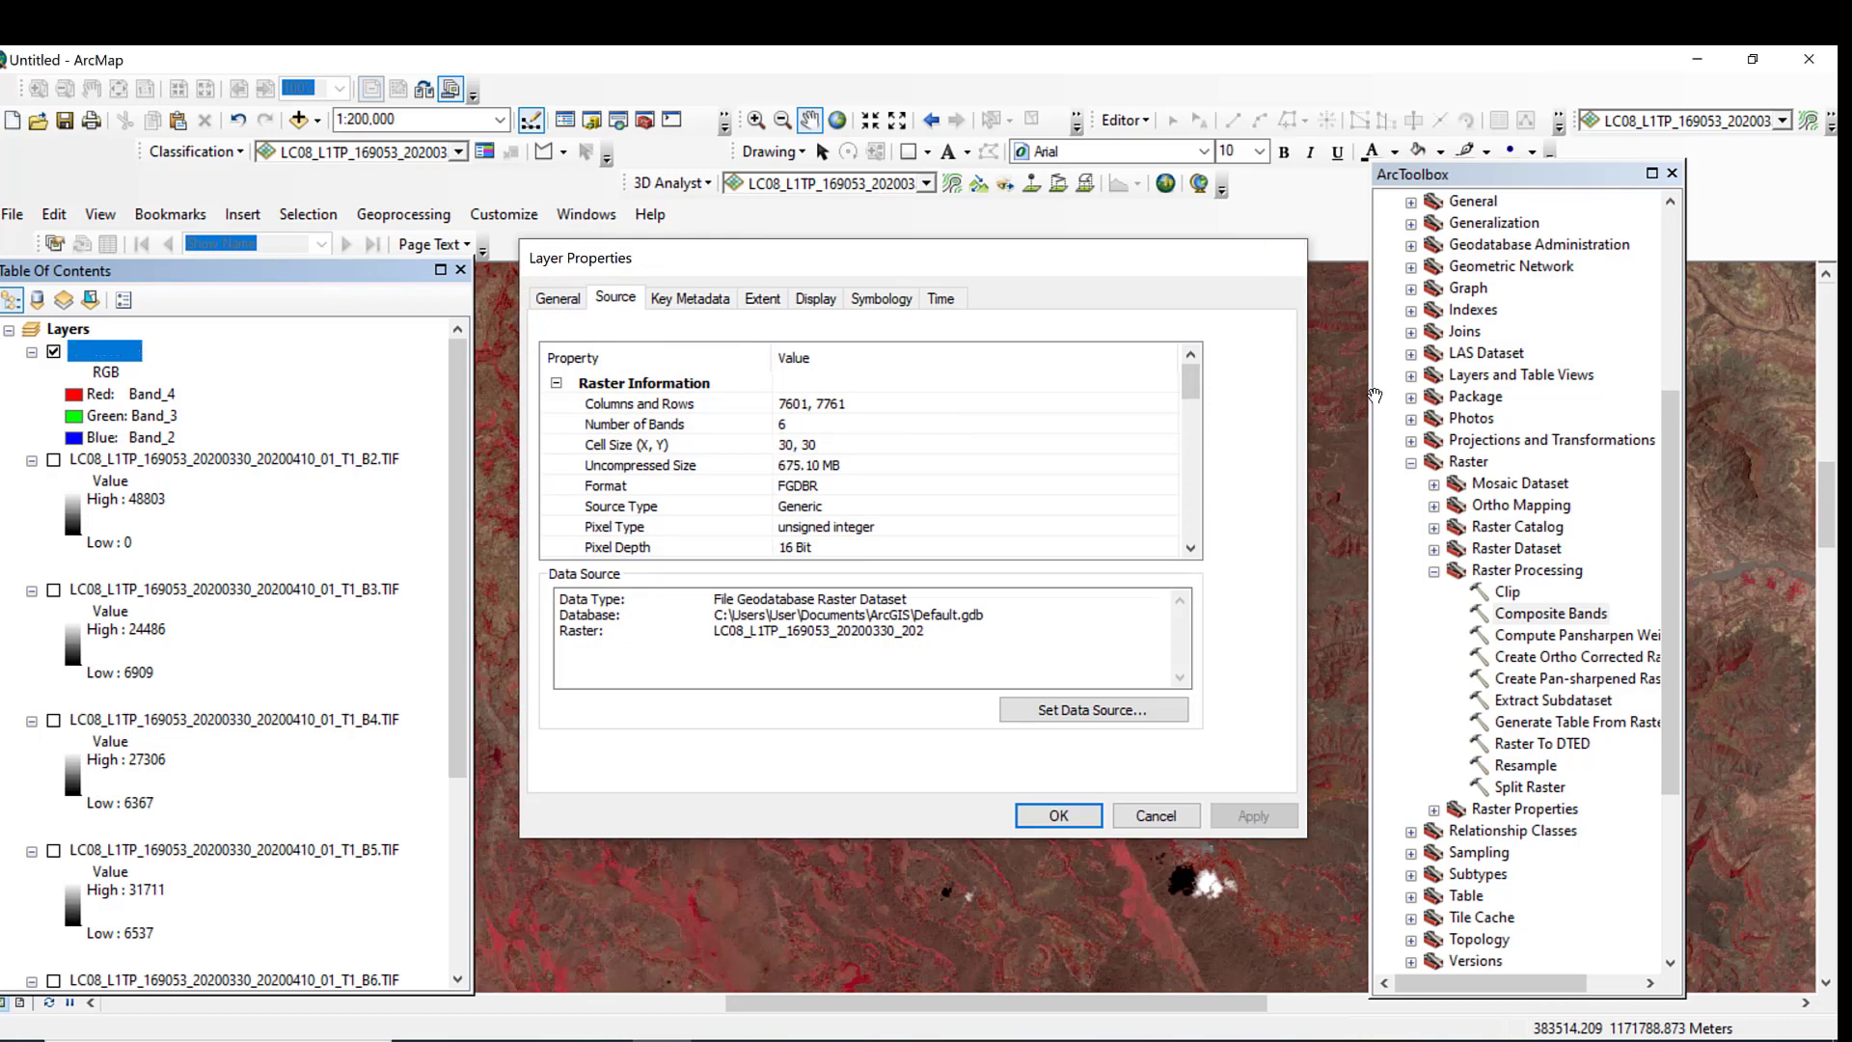
Step: Collapse the Raster toolsets, close ArcToolbox, and zoom in to 1:25,000 on the Composite image
{"action": "left_click", "coordinate": [1434, 571]}
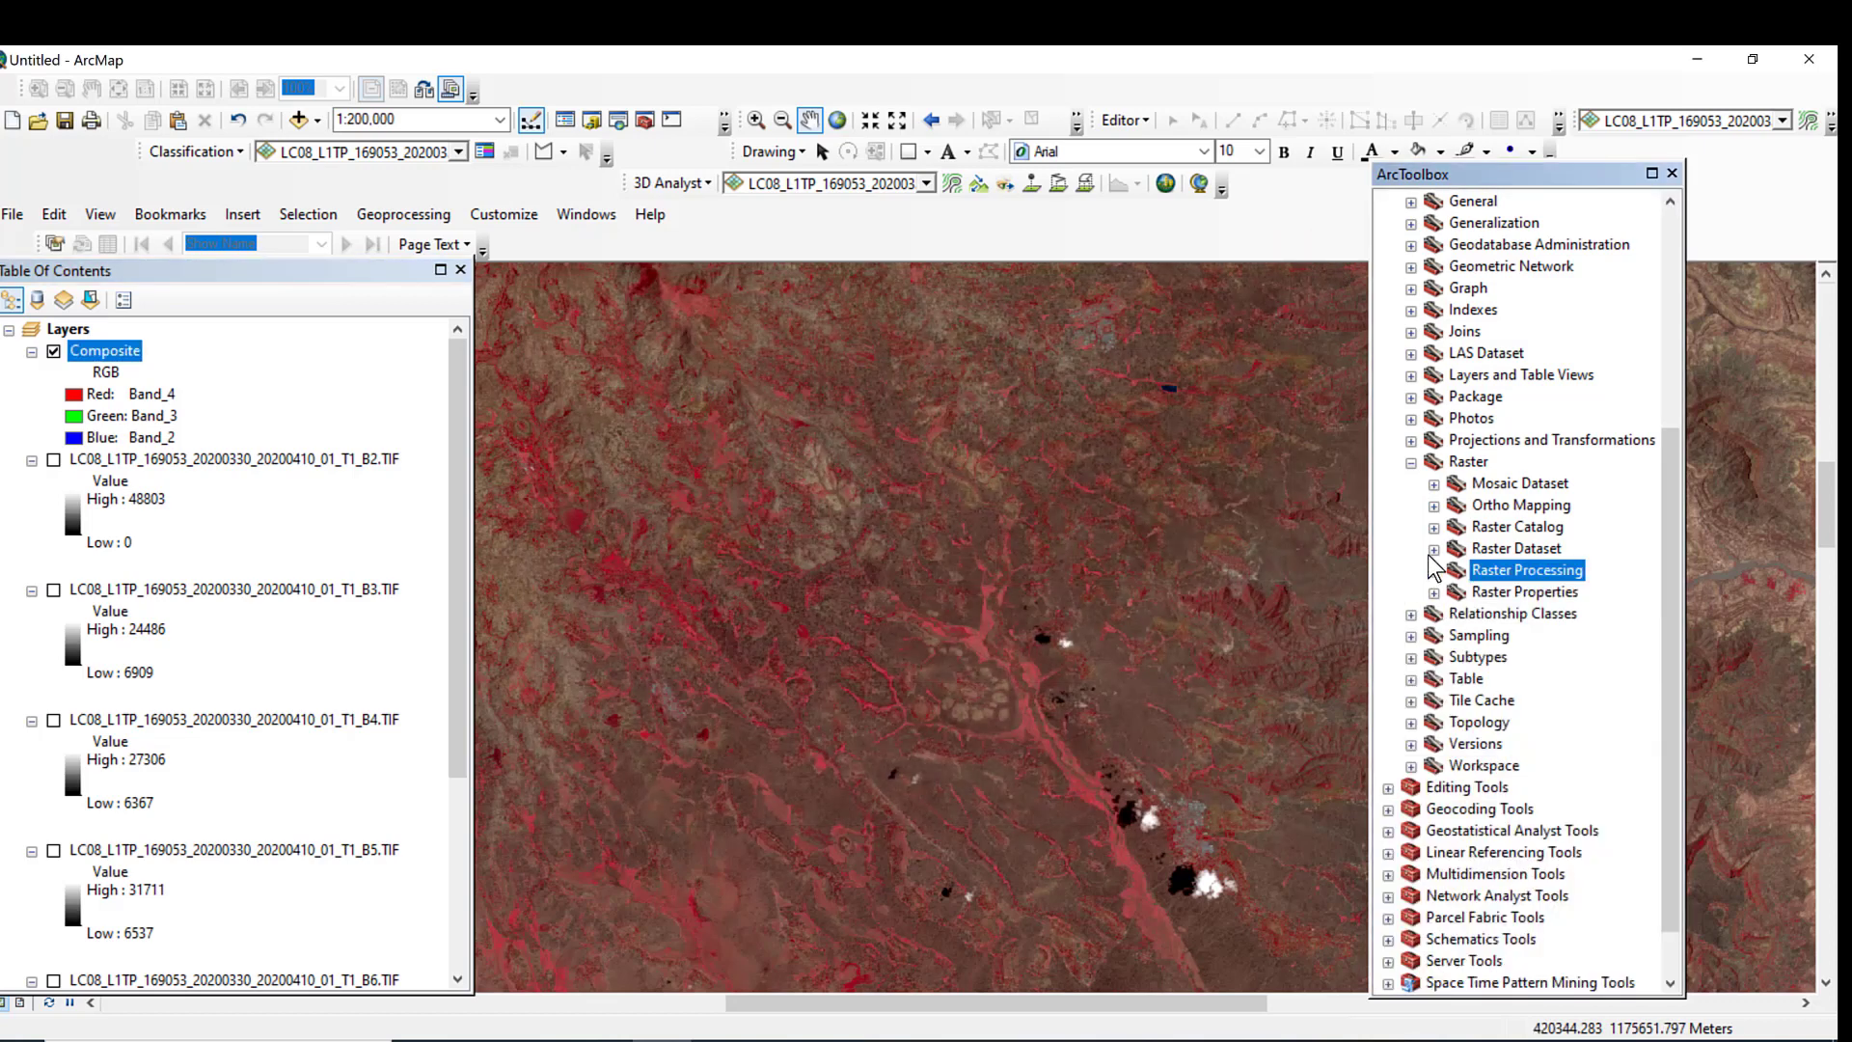
{"action": "left_click", "coordinate": [1411, 461]}
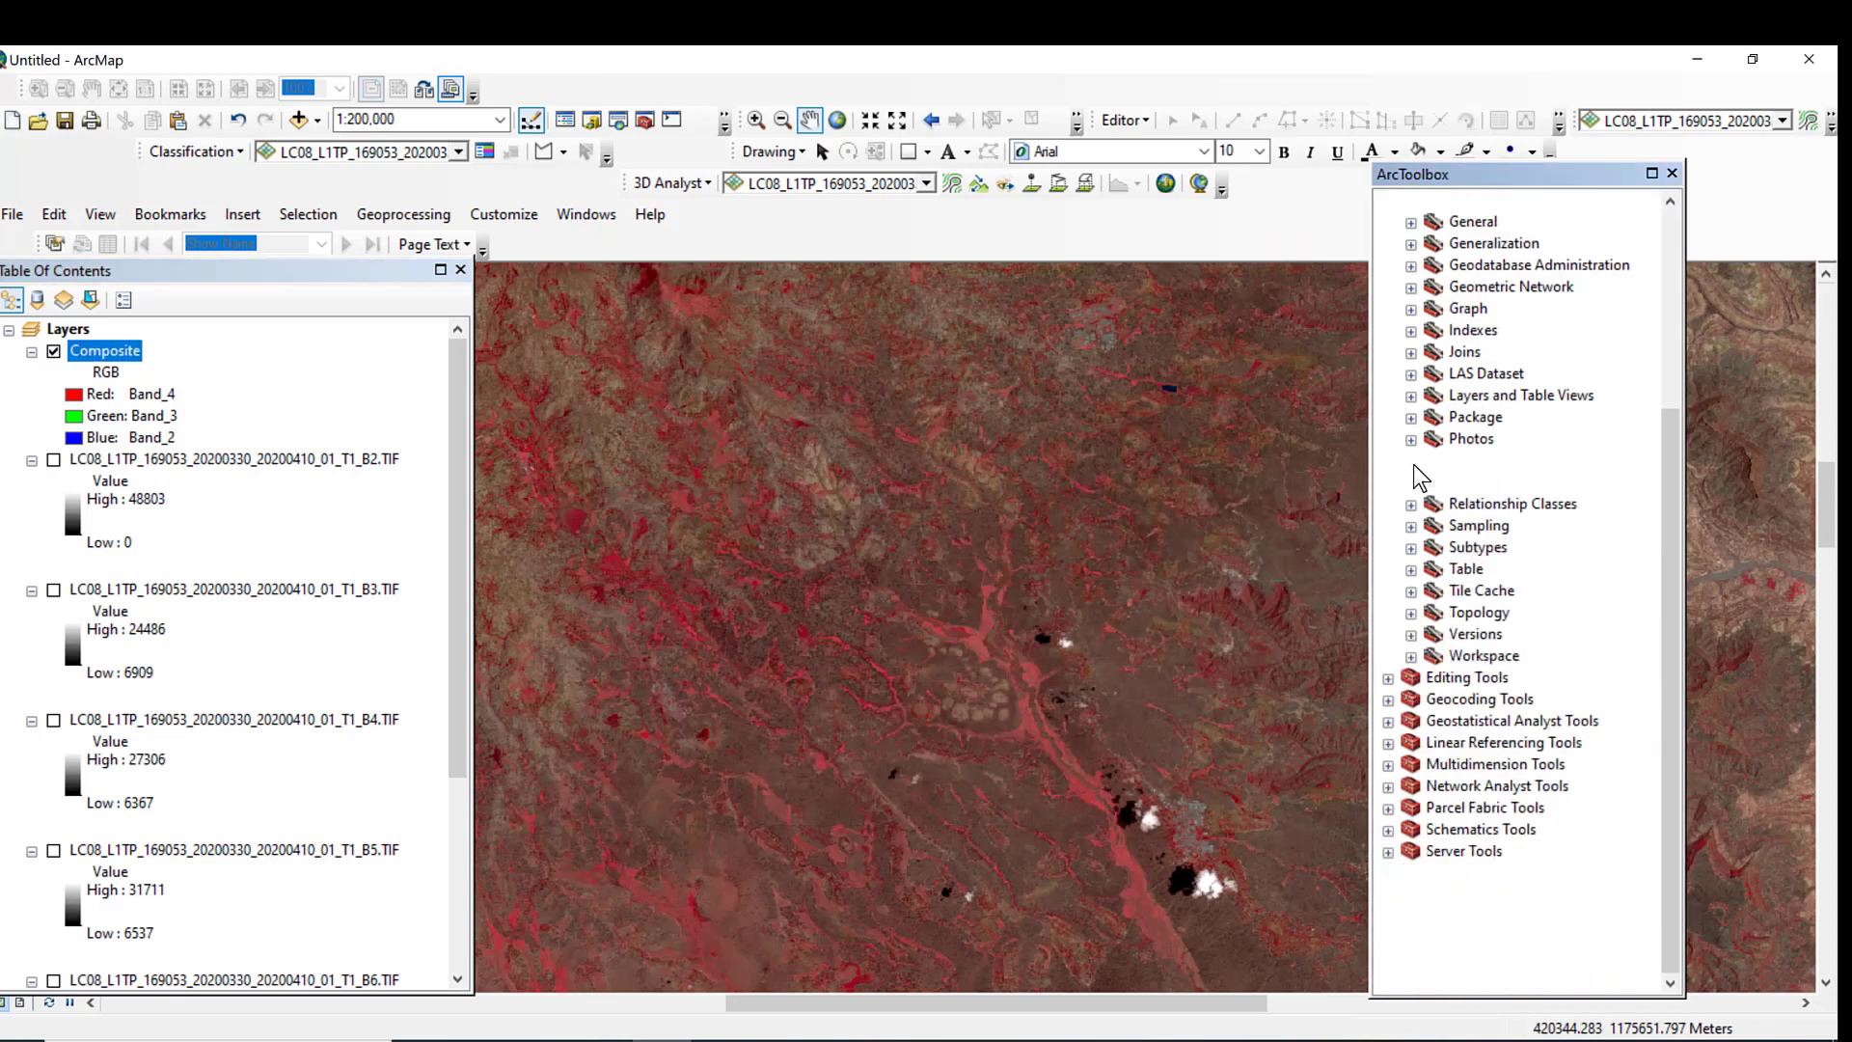
{"action": "left_click", "coordinate": [1672, 176]}
{"action": "left_click_drag", "start_coordinate": [1825, 529], "coordinate": [1830, 554]}
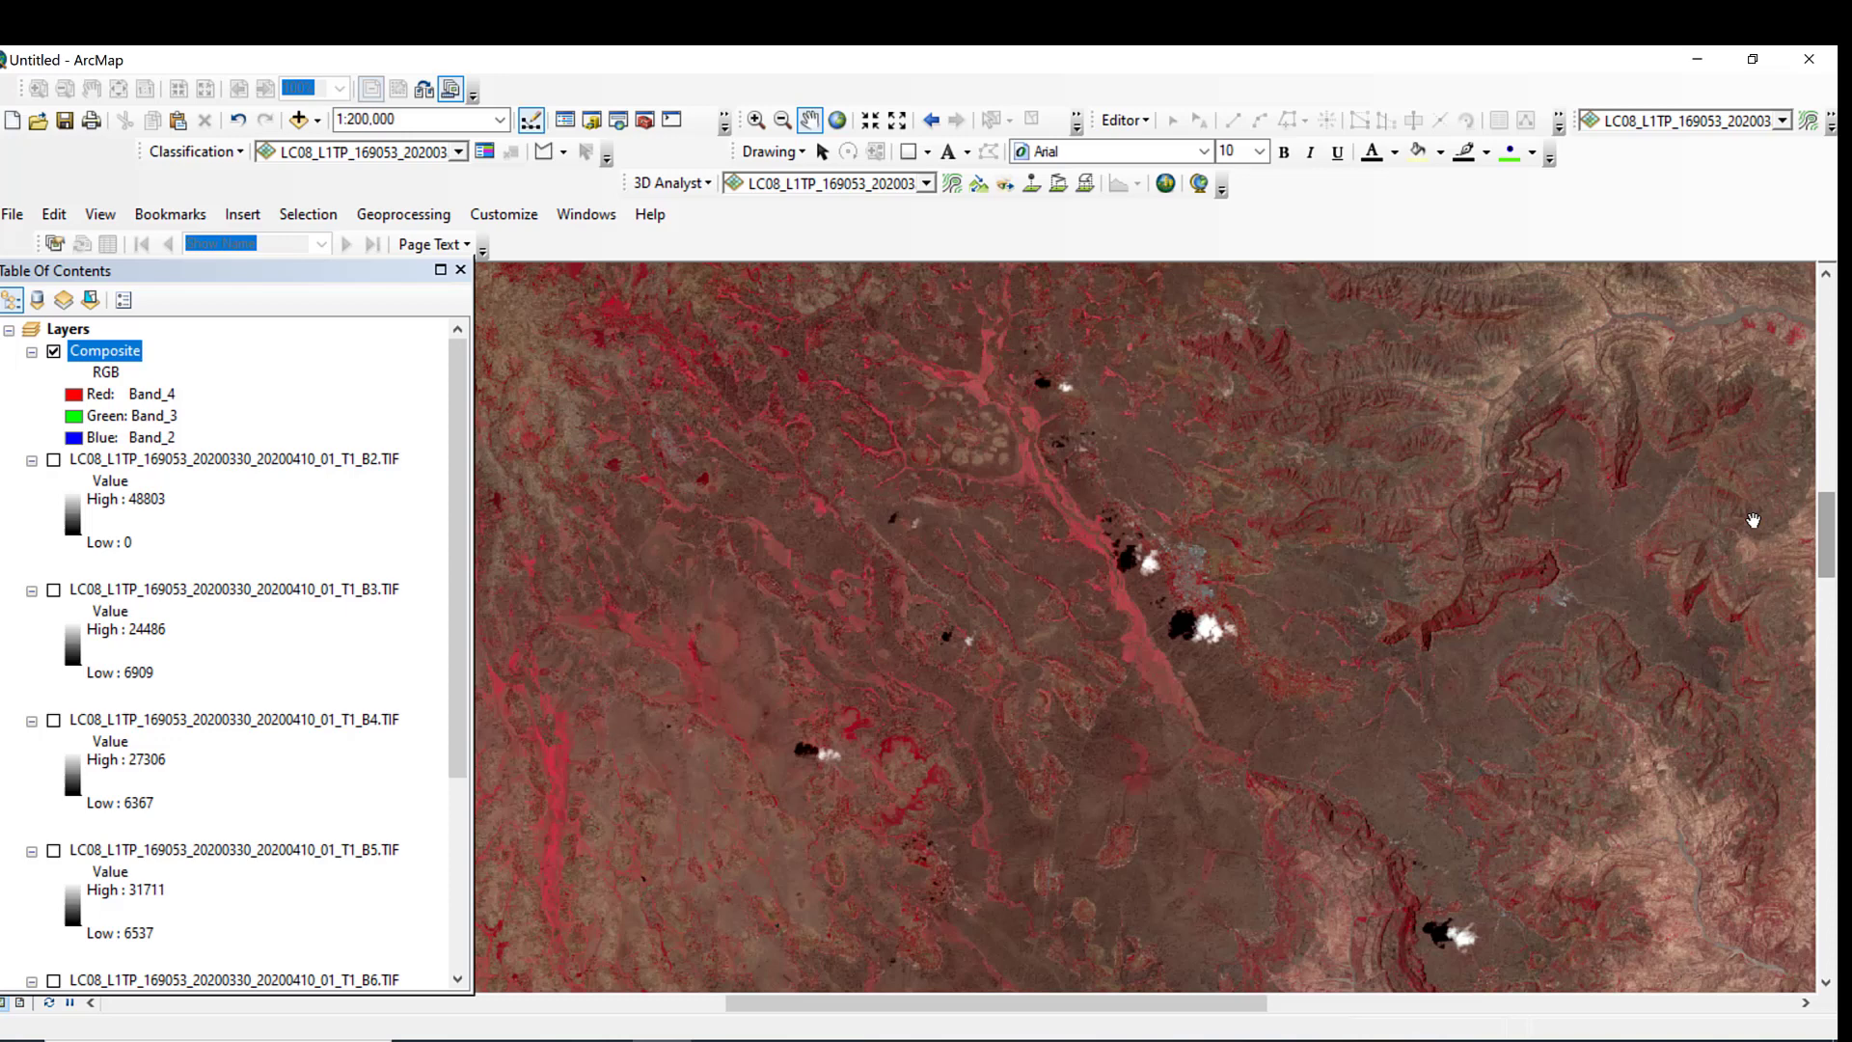
{"action": "scroll", "coordinate": [1453, 579], "scroll_direction": "down", "scroll_amount": 5}
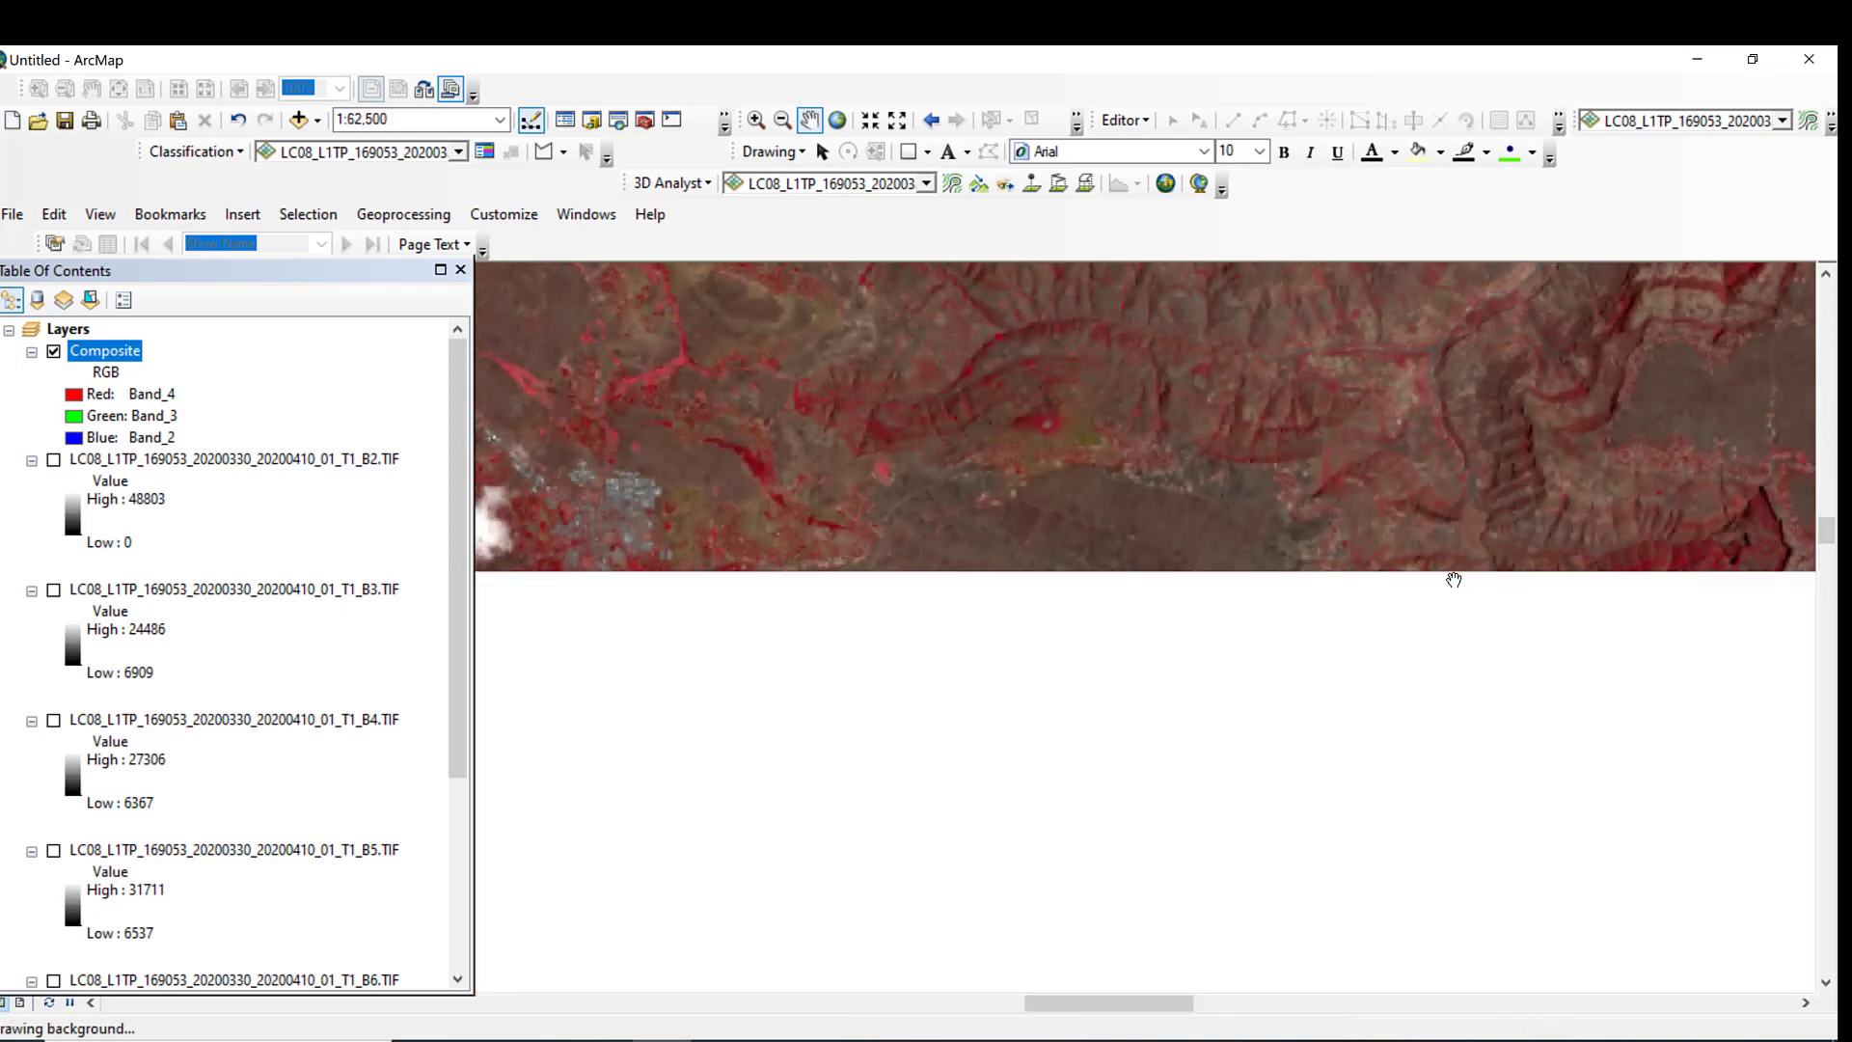
{"action": "scroll", "coordinate": [1453, 579], "scroll_direction": "down", "scroll_amount": 4}
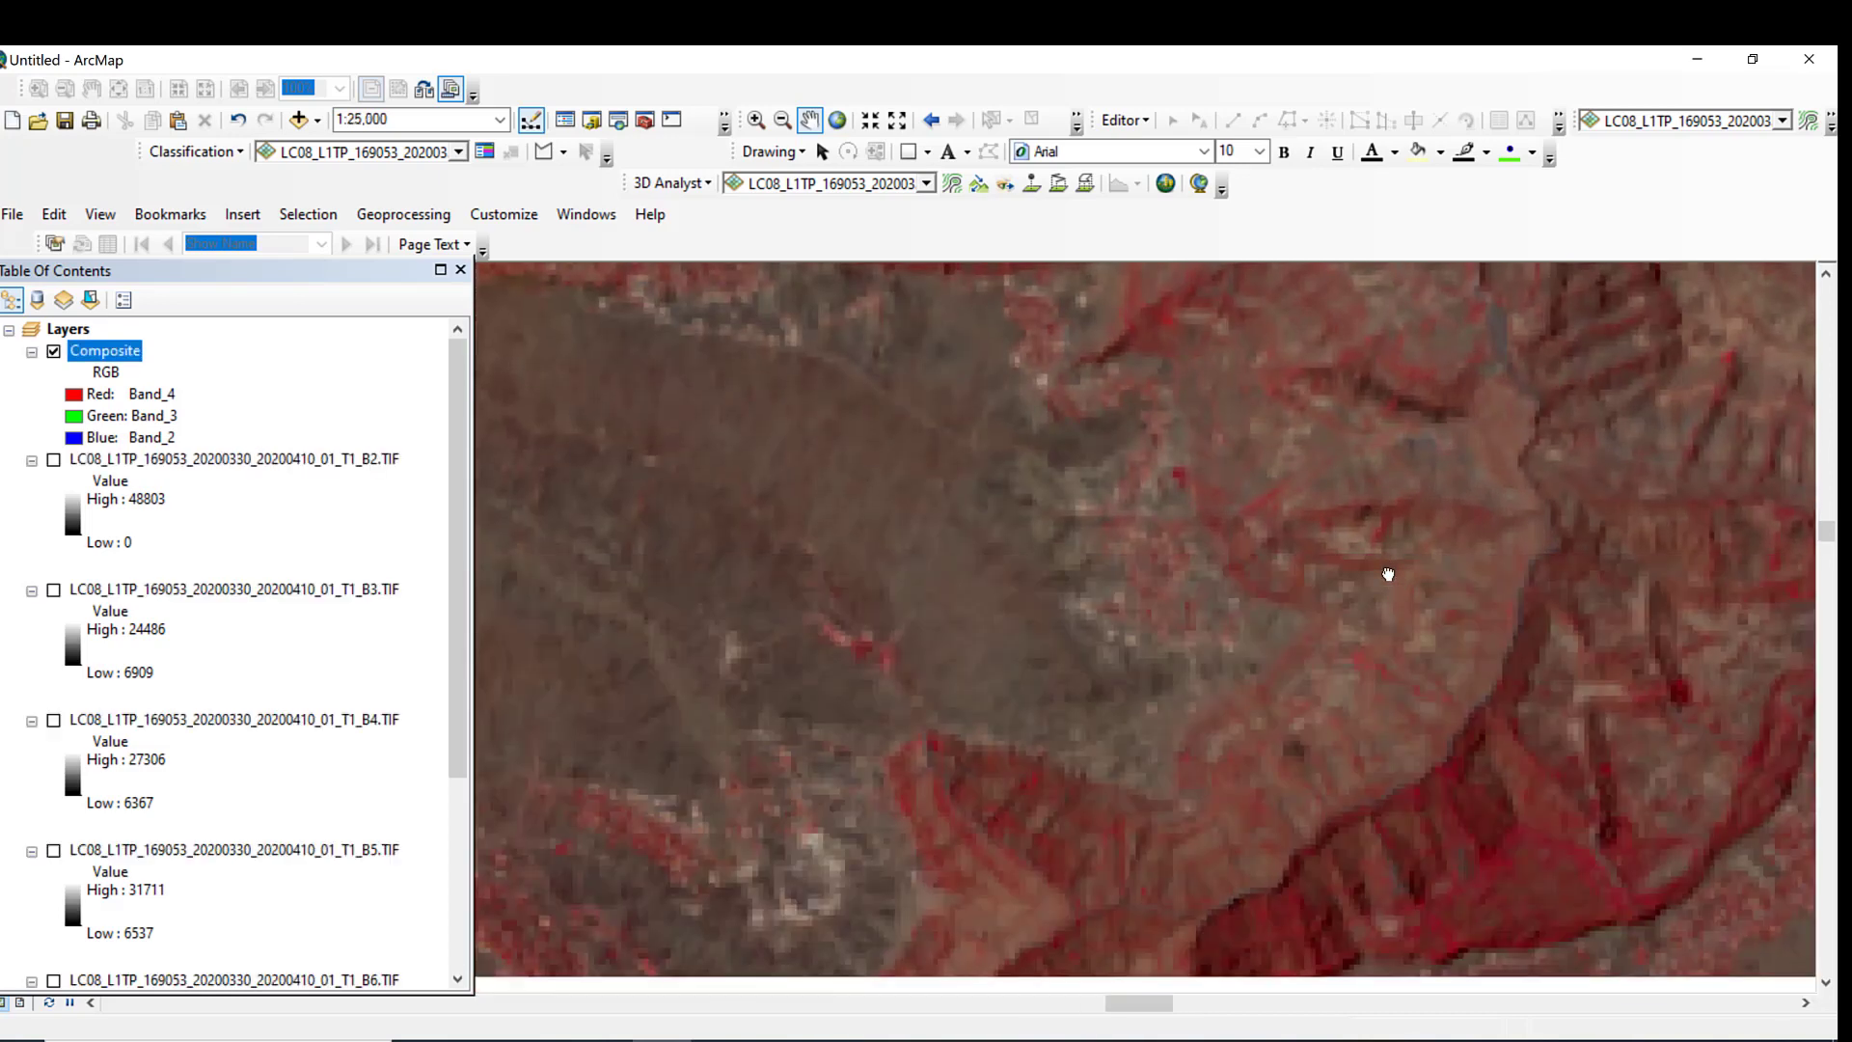
Step: Pan along the red vegetated valleys to examine the Composite's 30 m pixels
{"action": "left_click_drag", "start_coordinate": [1319, 618], "coordinate": [1322, 495]}
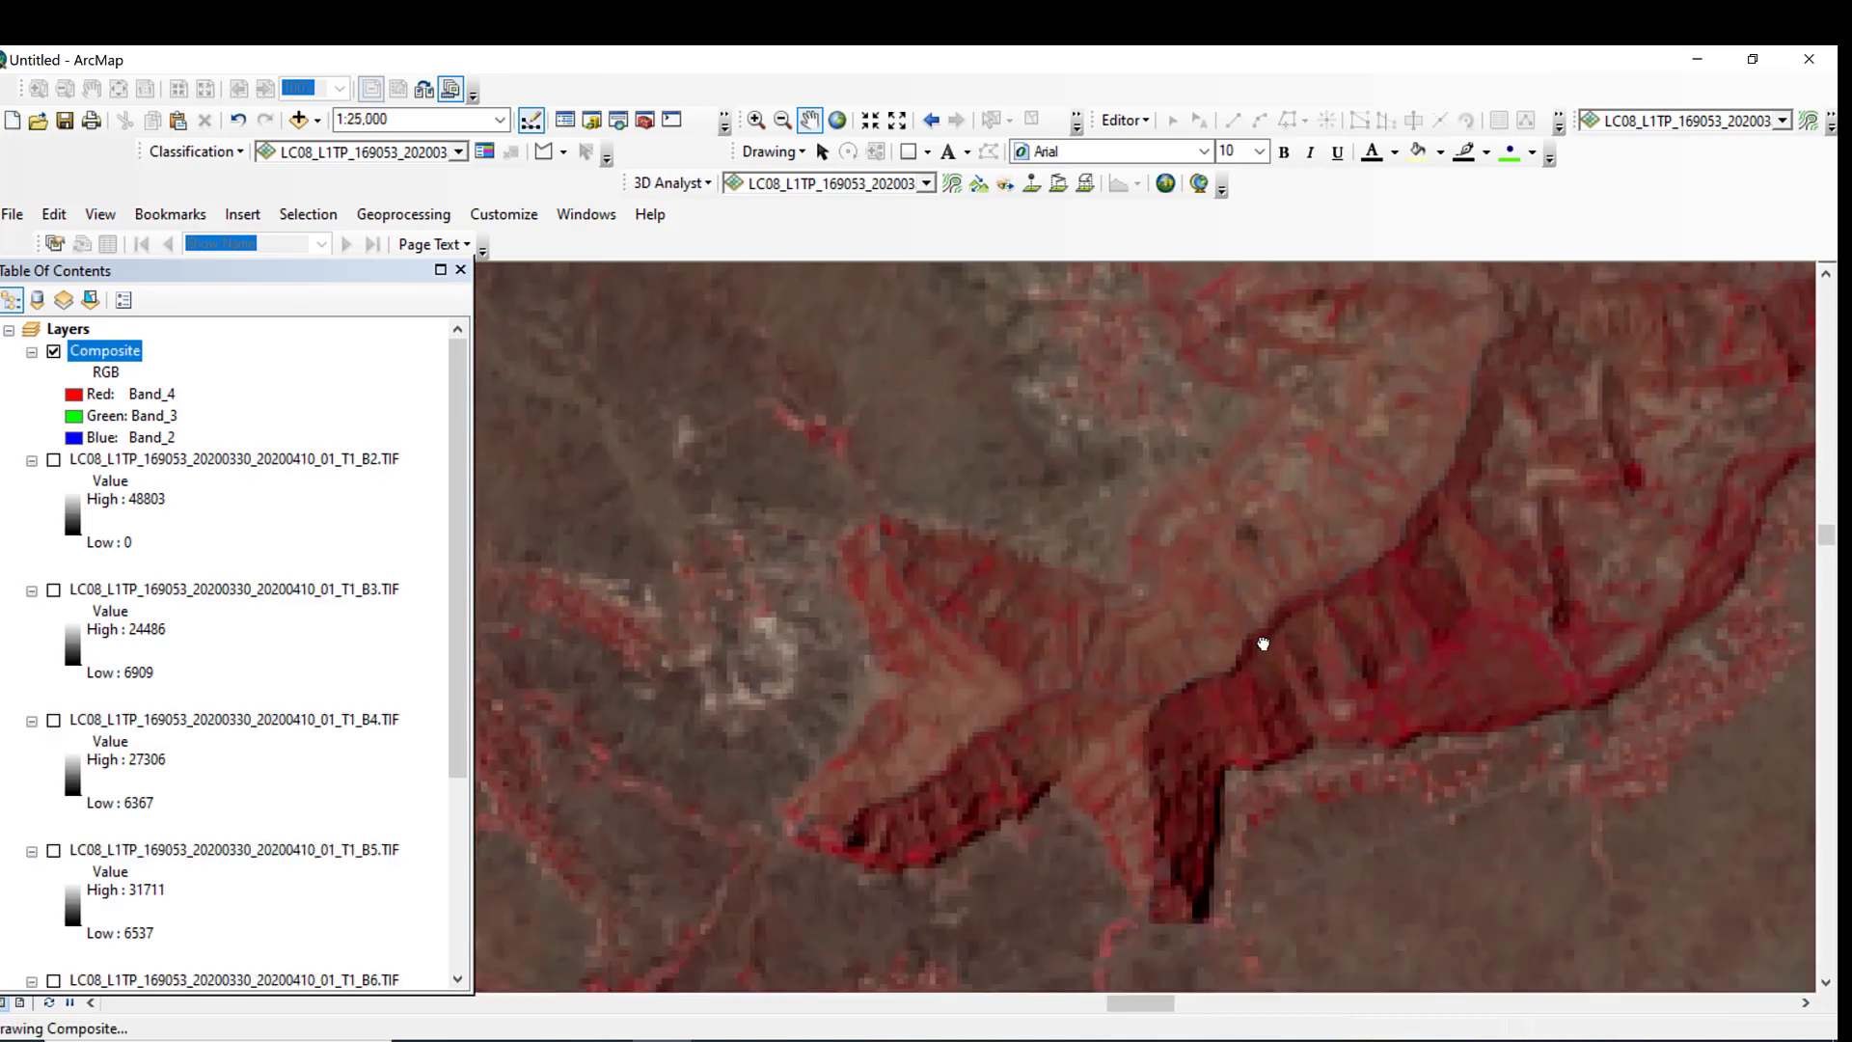
{"action": "left_click_drag", "start_coordinate": [1261, 641], "coordinate": [1289, 496]}
{"action": "left_click_drag", "start_coordinate": [1257, 643], "coordinate": [1277, 537]}
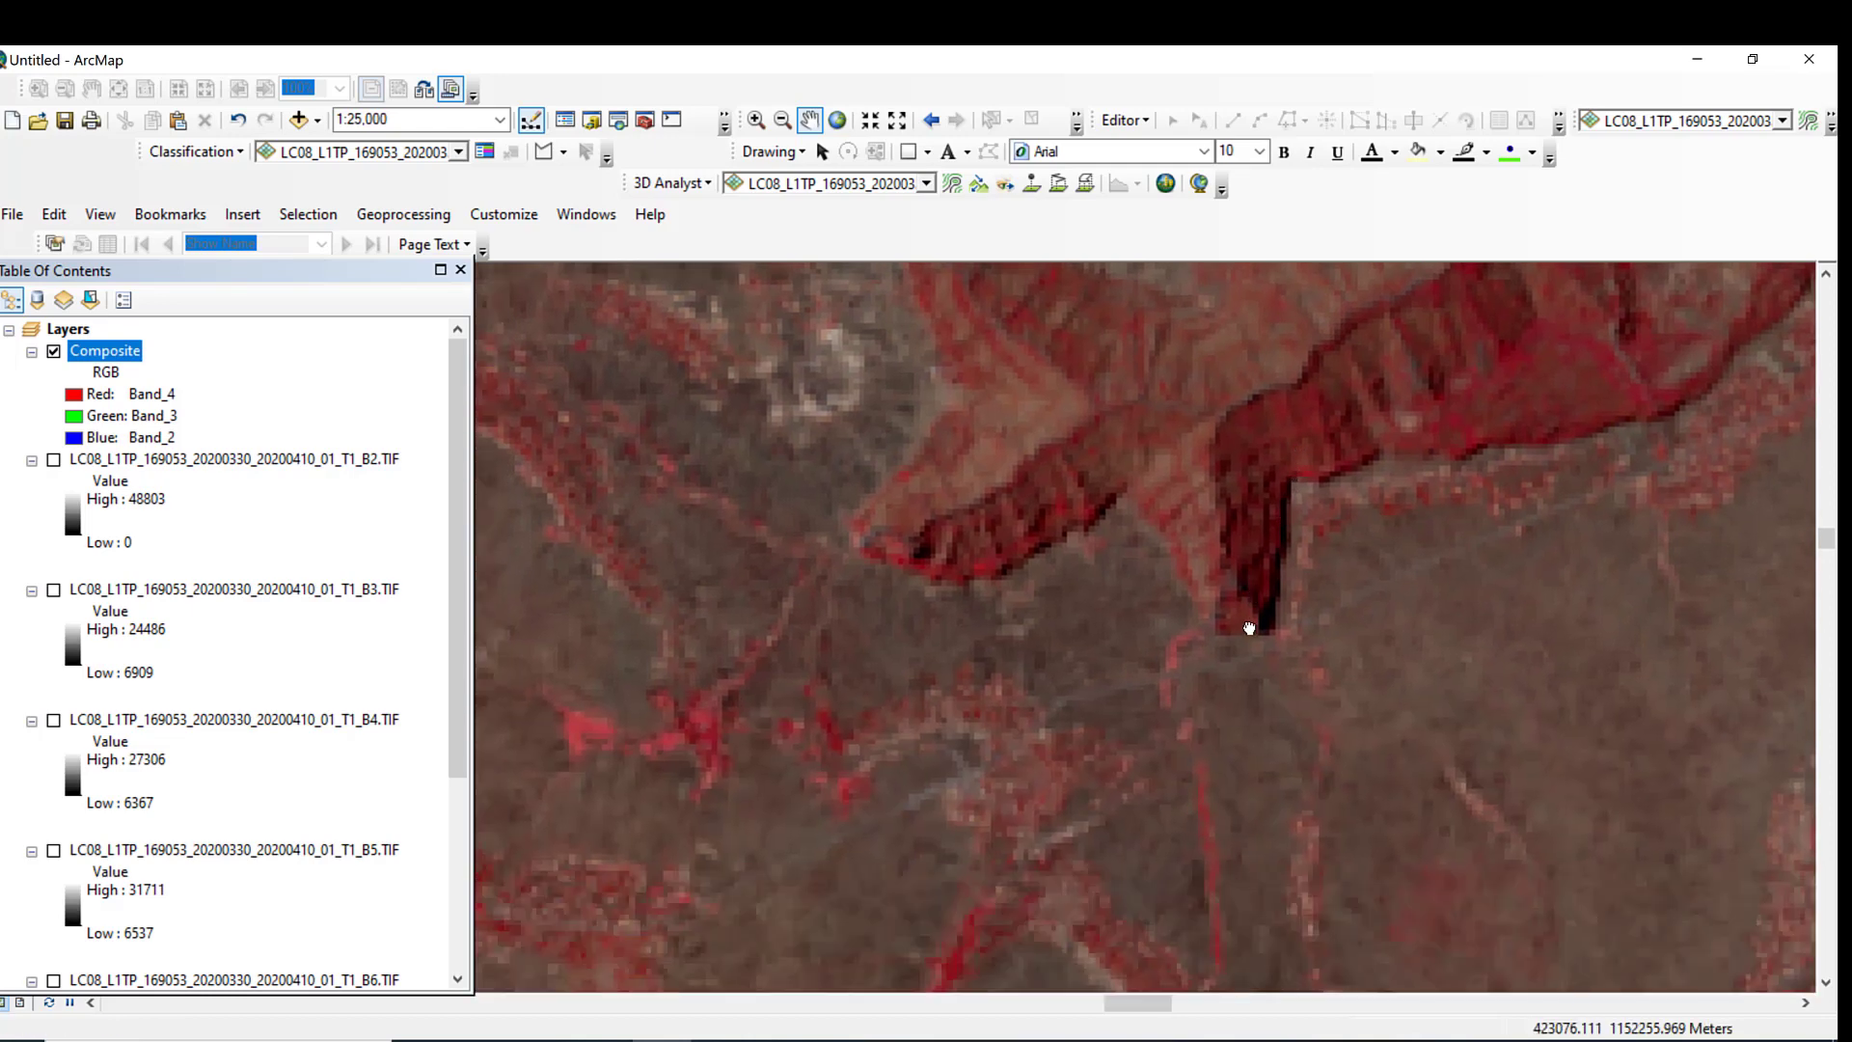
{"action": "left_click_drag", "start_coordinate": [1248, 627], "coordinate": [1369, 505]}
{"action": "left_click_drag", "start_coordinate": [1116, 495], "coordinate": [1398, 517]}
{"action": "left_click_drag", "start_coordinate": [1186, 496], "coordinate": [1327, 466]}
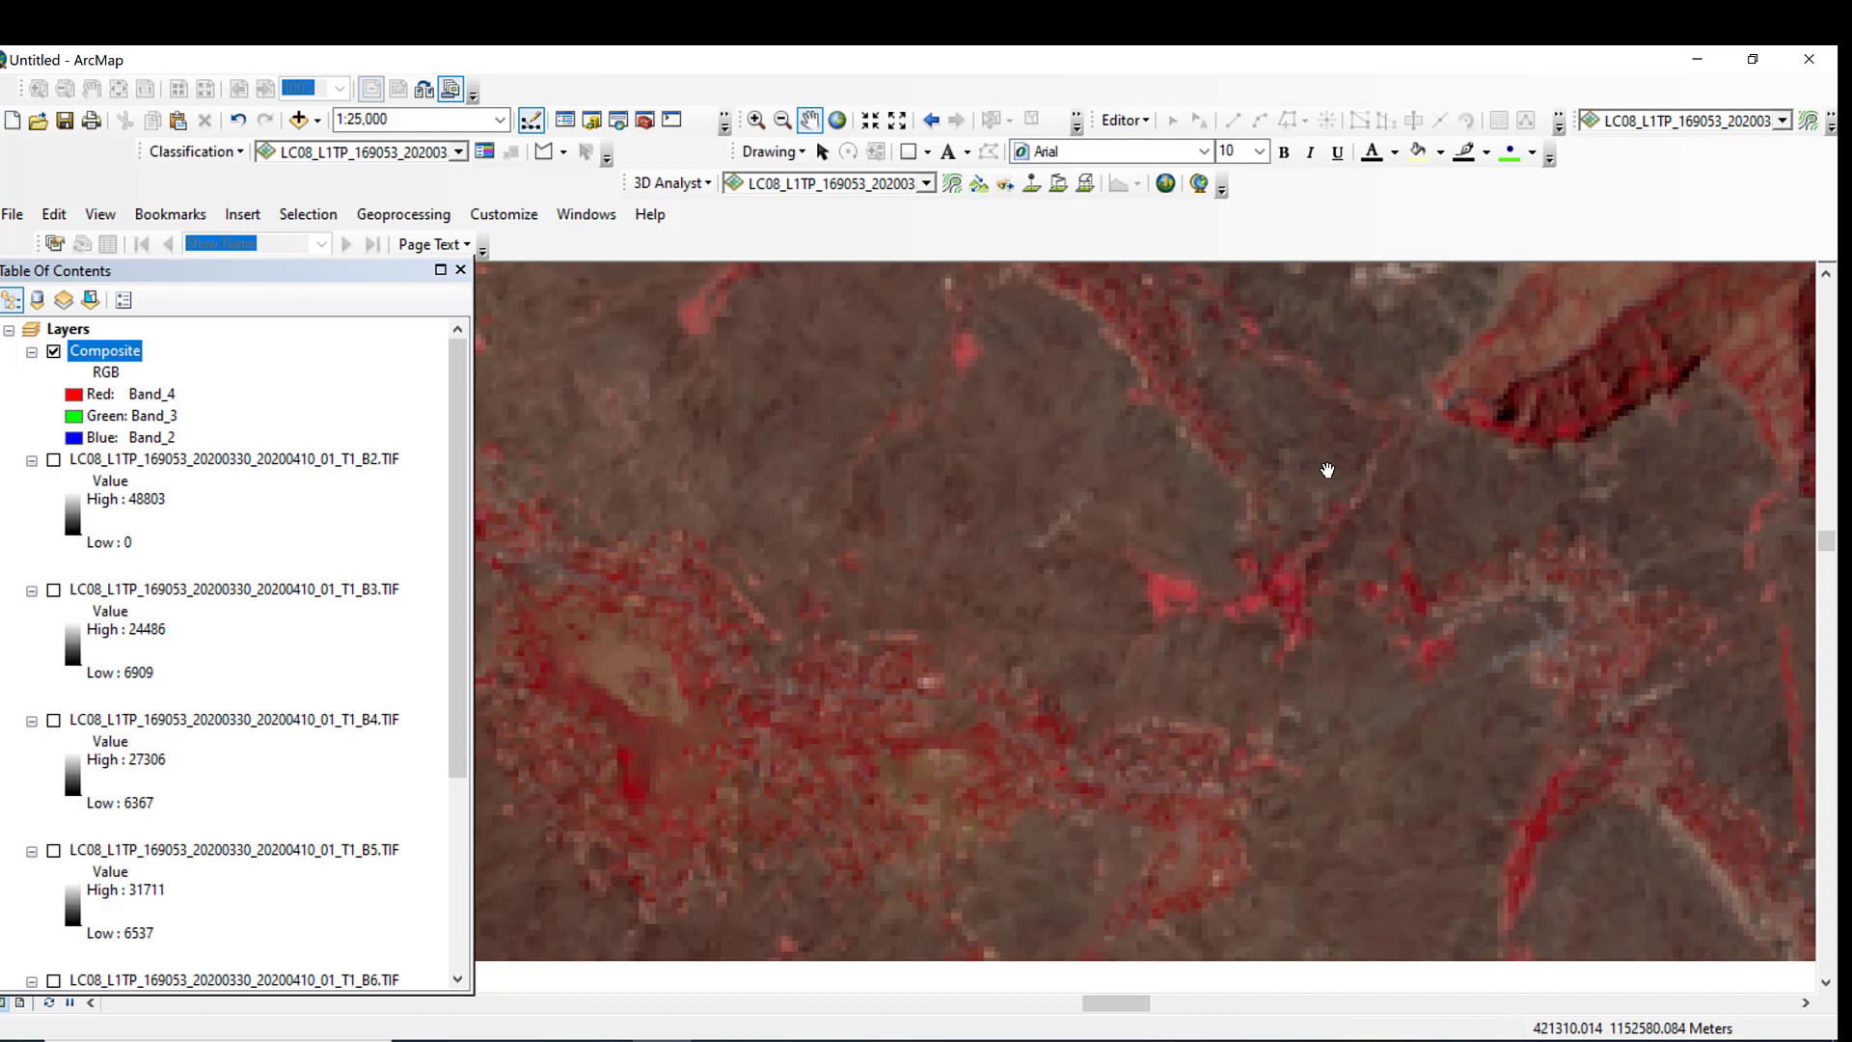
{"action": "left_click_drag", "start_coordinate": [1235, 607], "coordinate": [1237, 501]}
{"action": "left_click_drag", "start_coordinate": [1331, 707], "coordinate": [1248, 628]}
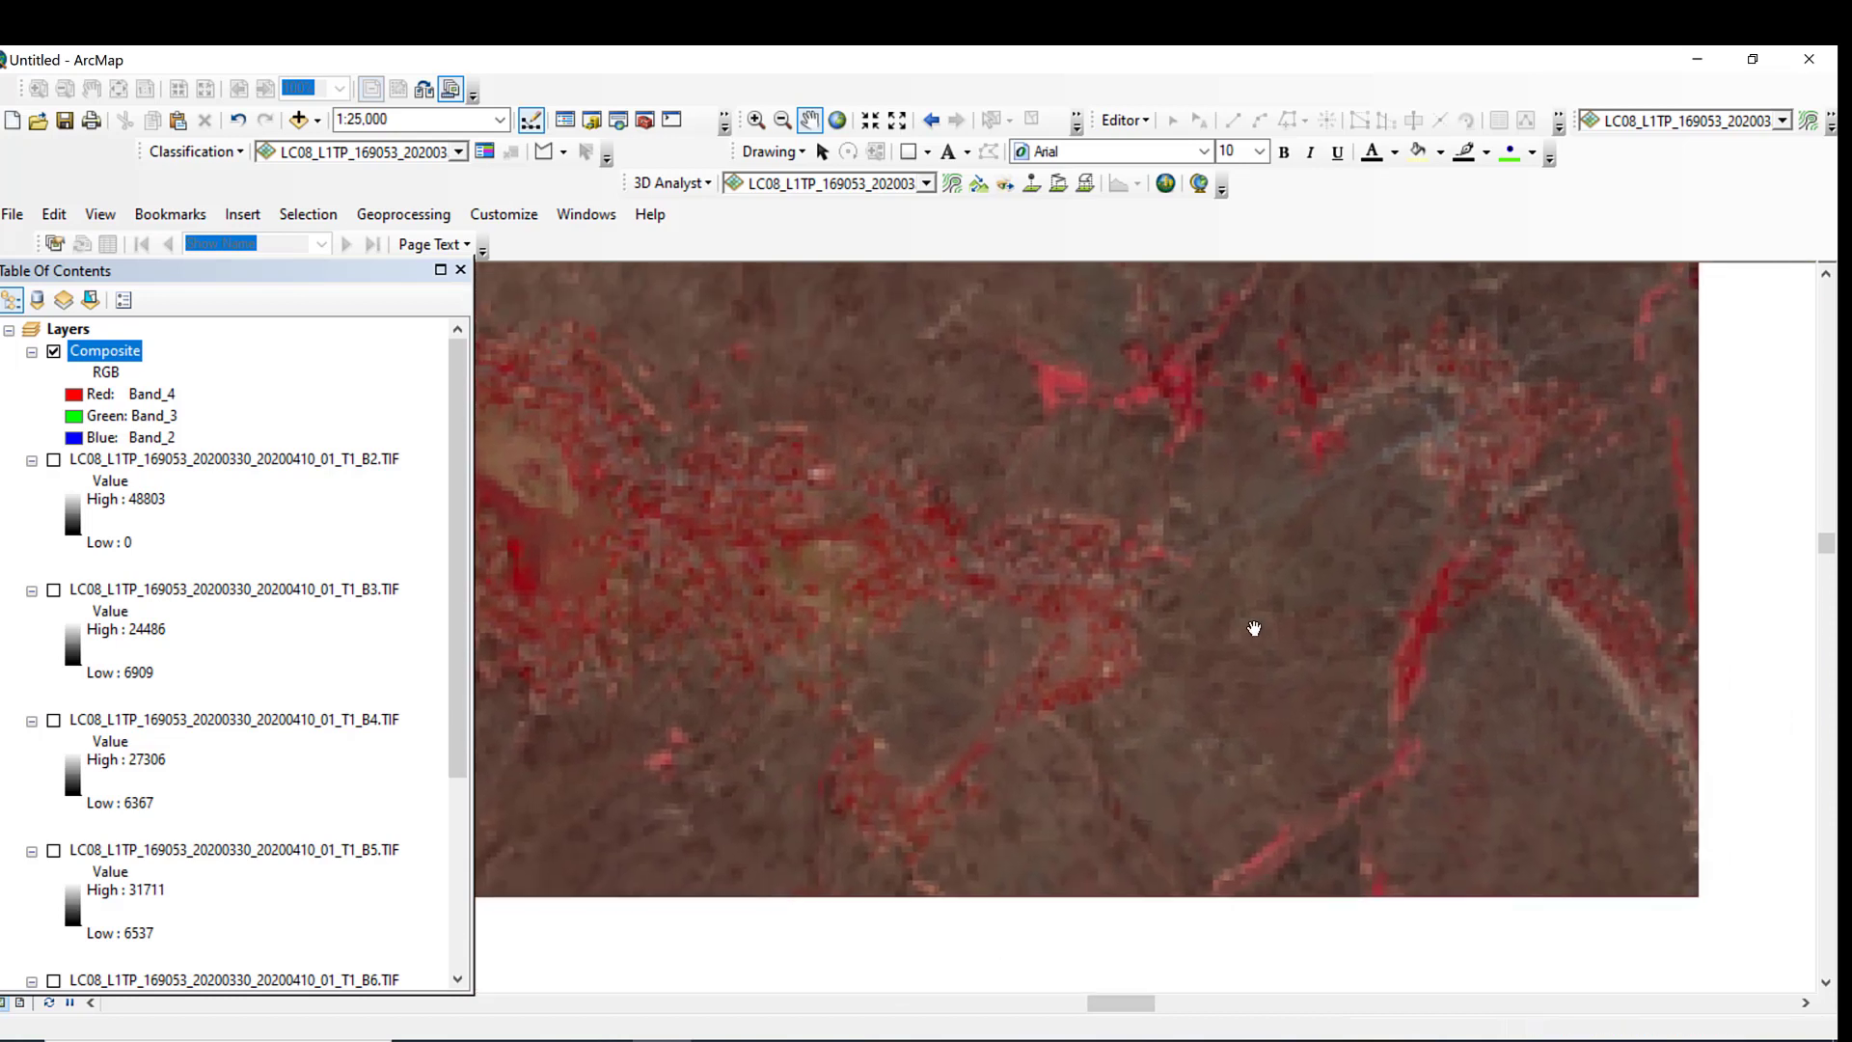
{"action": "left_click_drag", "start_coordinate": [1438, 616], "coordinate": [1300, 681]}
{"action": "left_click_drag", "start_coordinate": [1434, 575], "coordinate": [1331, 649]}
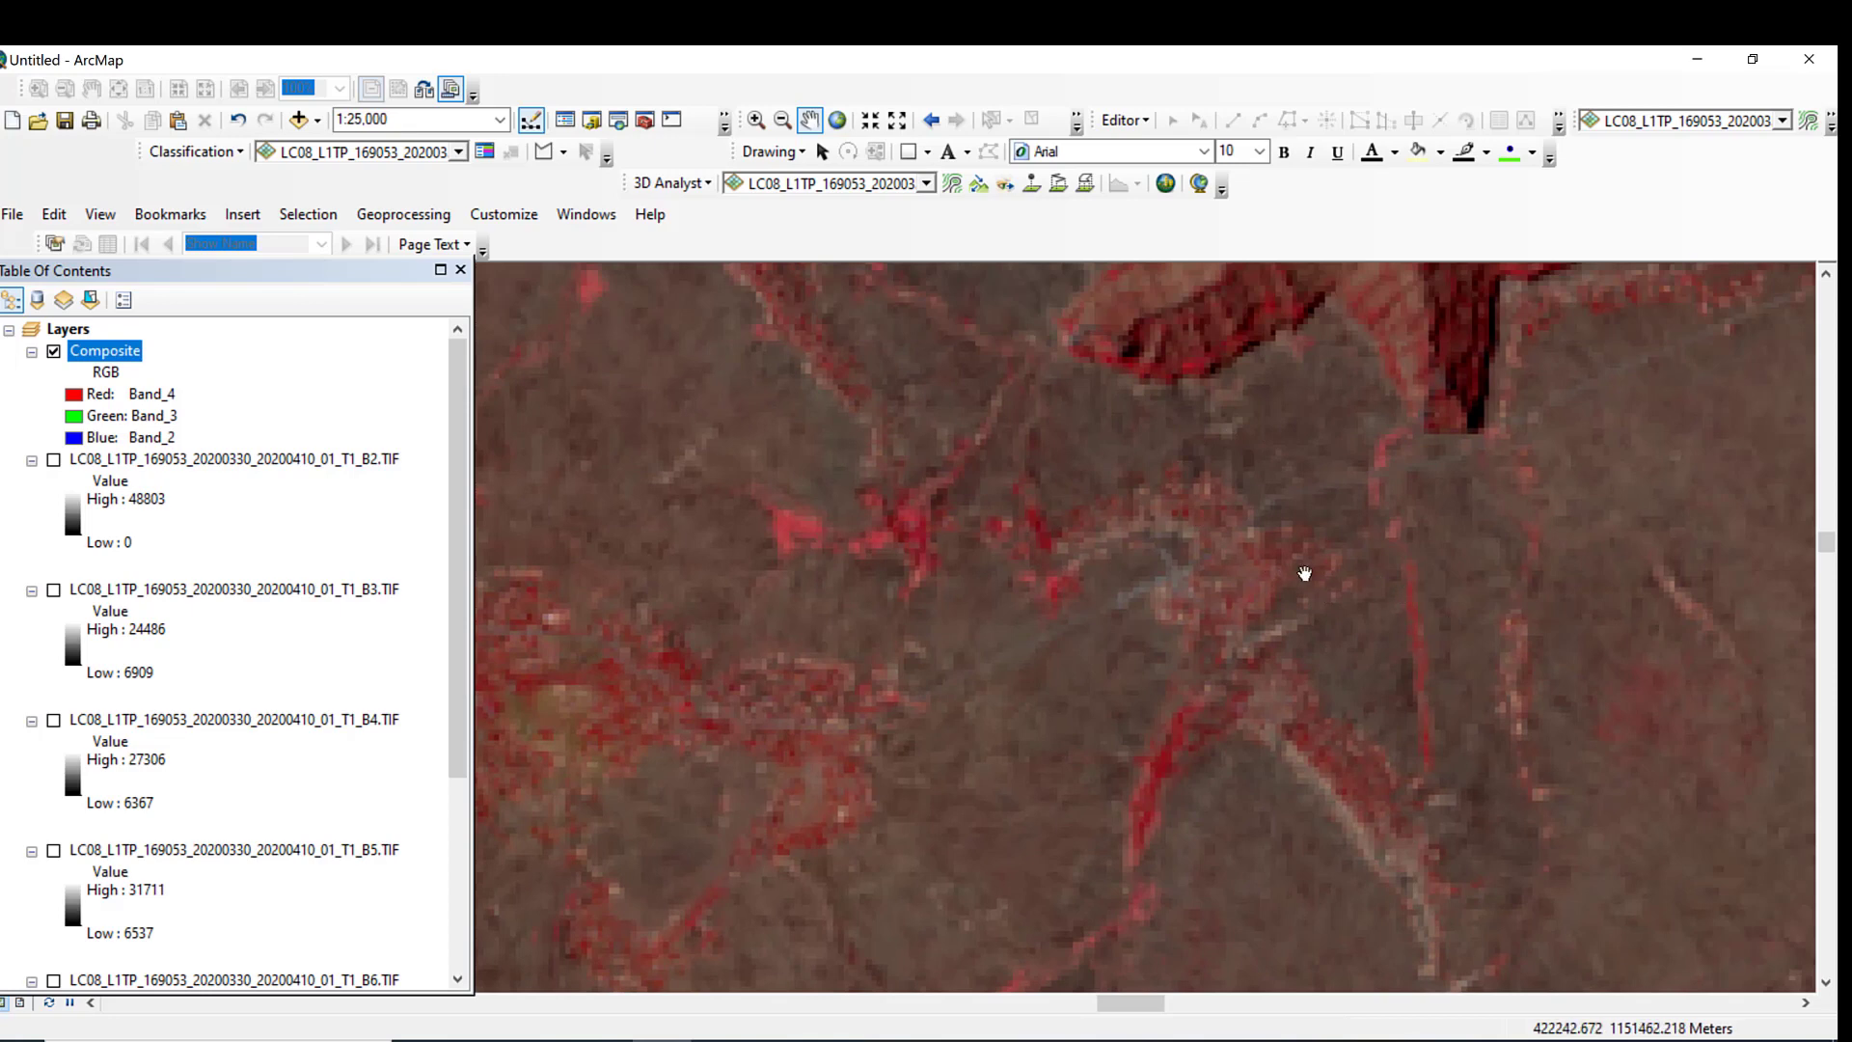
Step: Zoom back out to 1:80,000 over the Composite image
{"action": "scroll", "coordinate": [1304, 572], "scroll_direction": "up", "scroll_amount": 3}
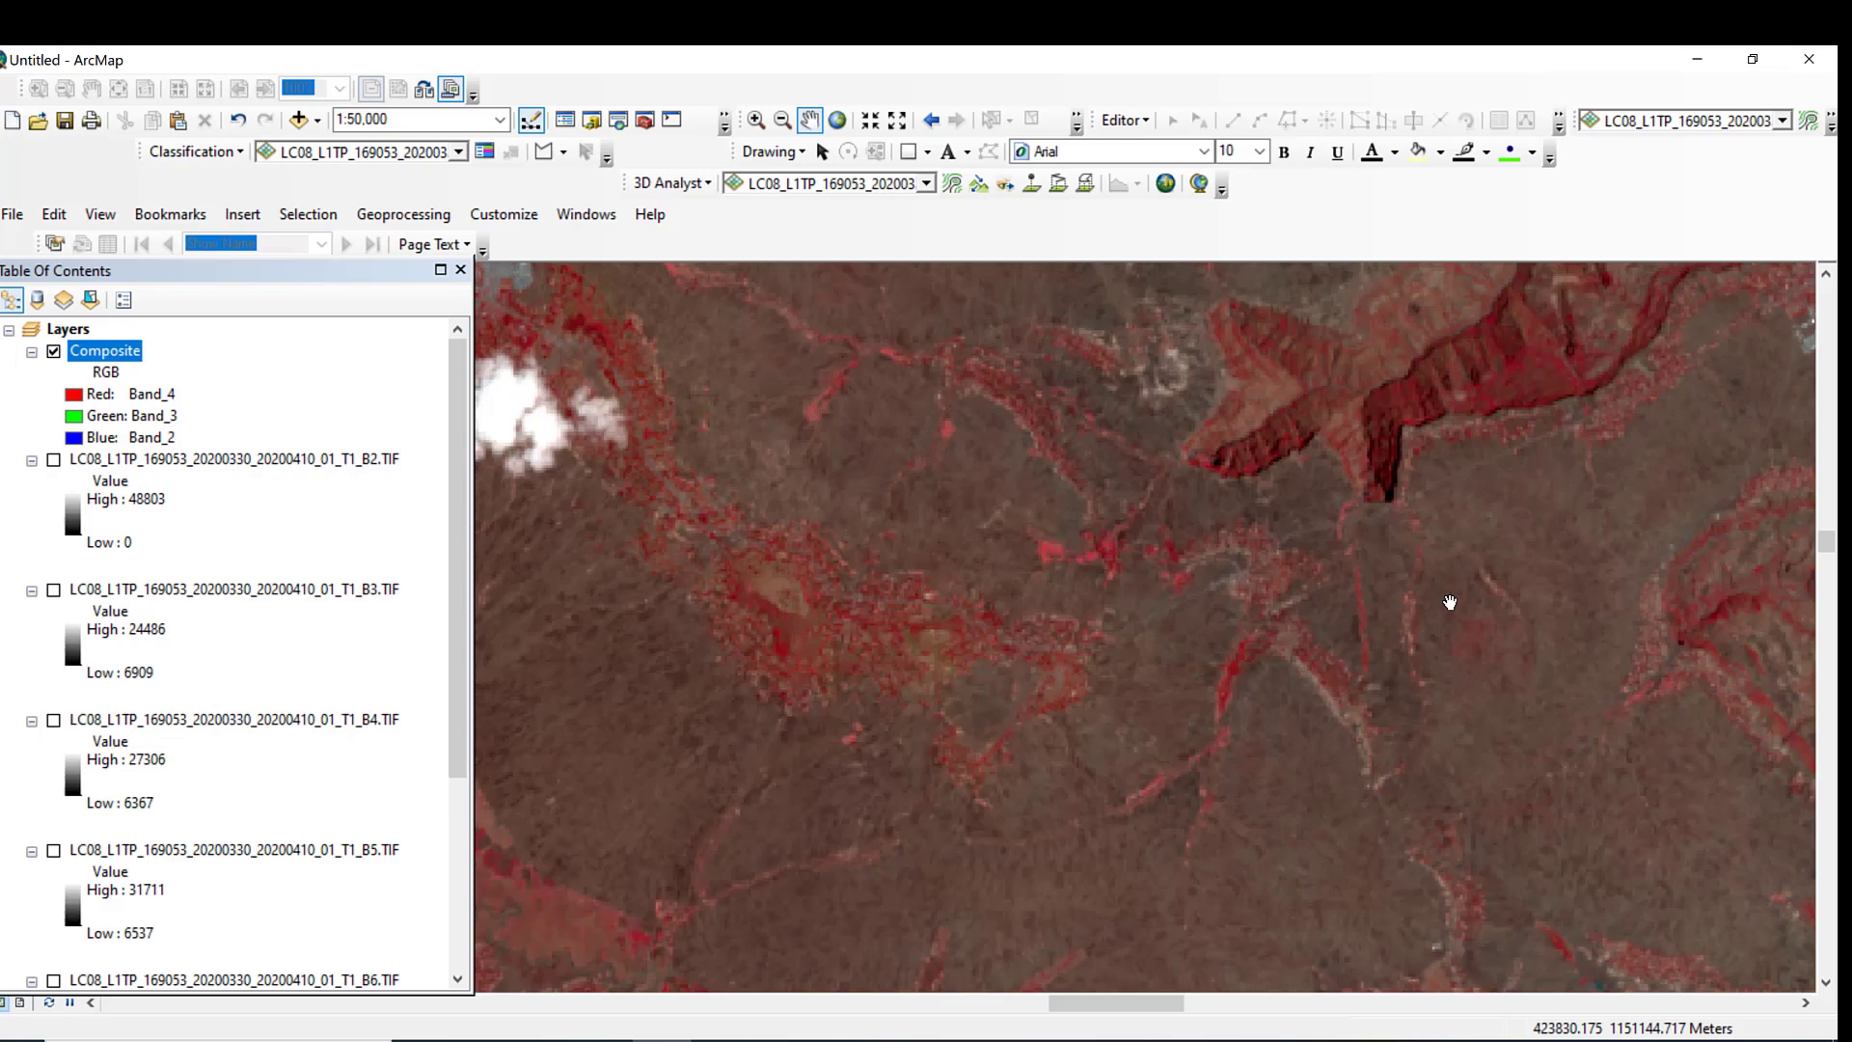
{"action": "left_click_drag", "start_coordinate": [1446, 632], "coordinate": [1262, 516]}
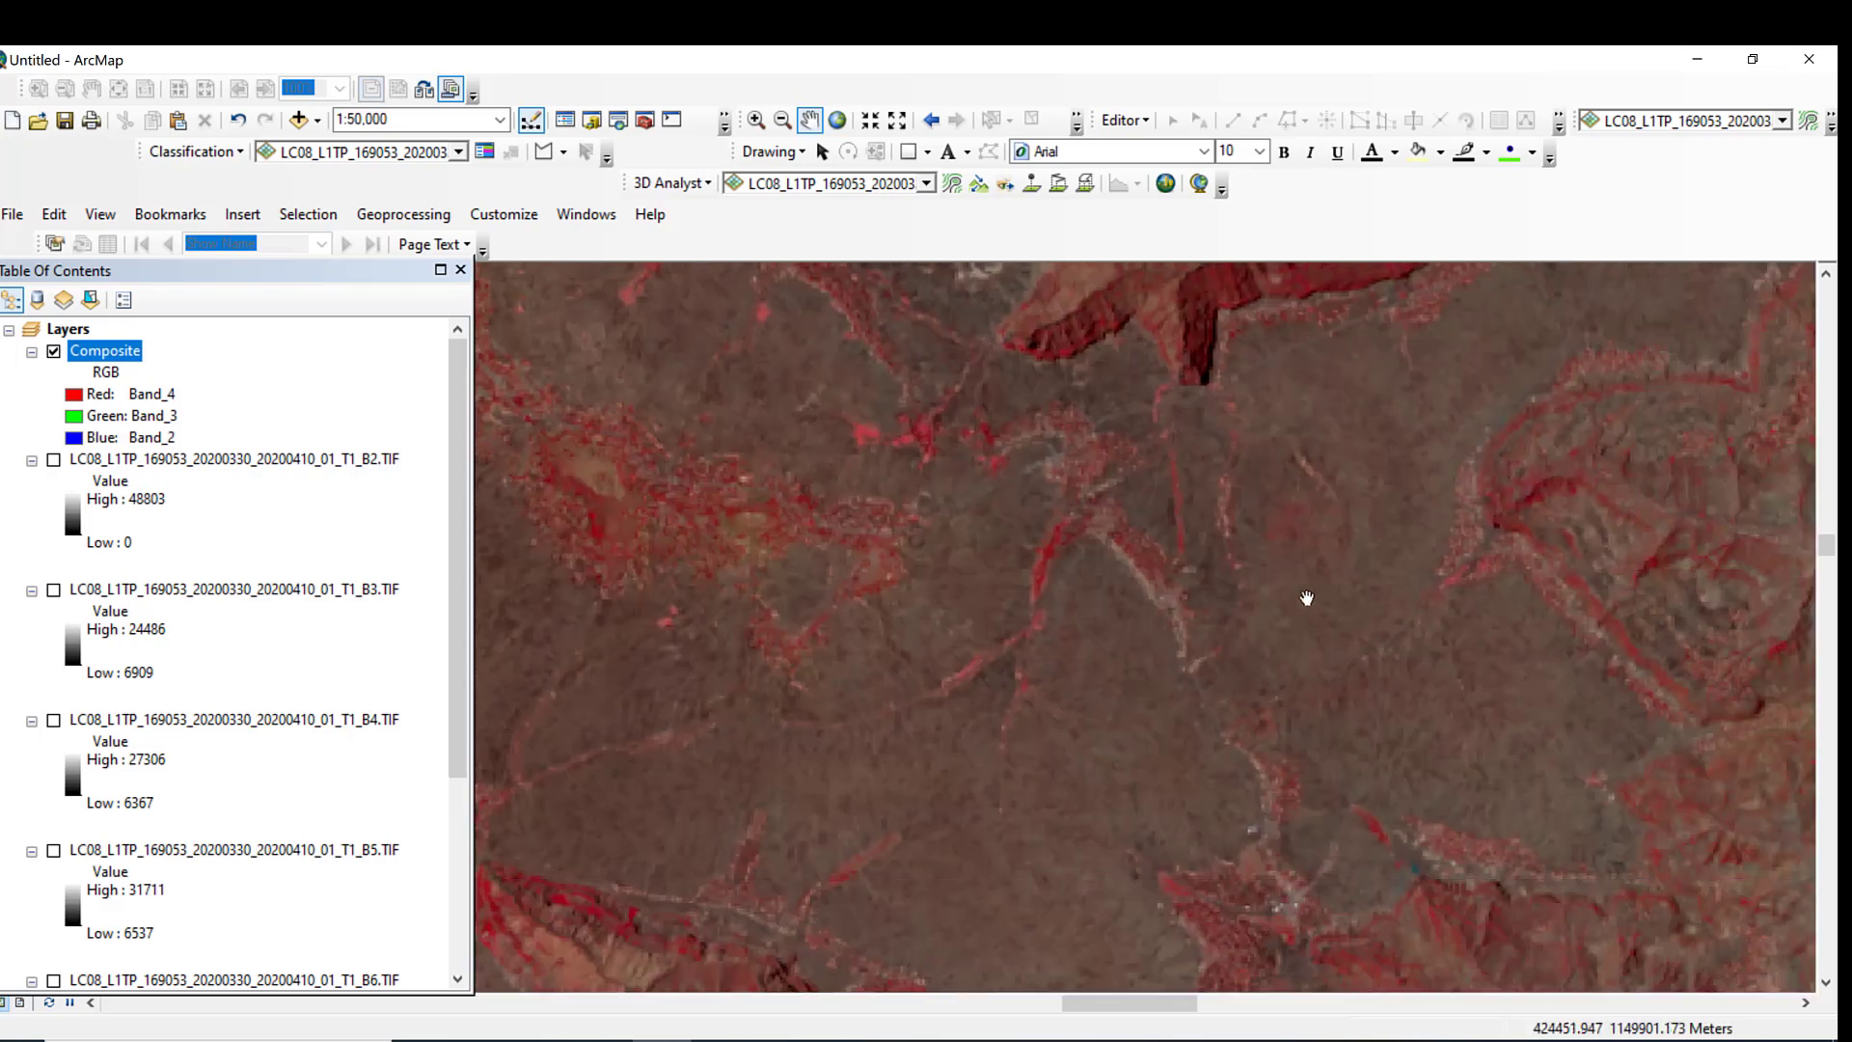
{"action": "left_click_drag", "start_coordinate": [1283, 589], "coordinate": [1232, 535]}
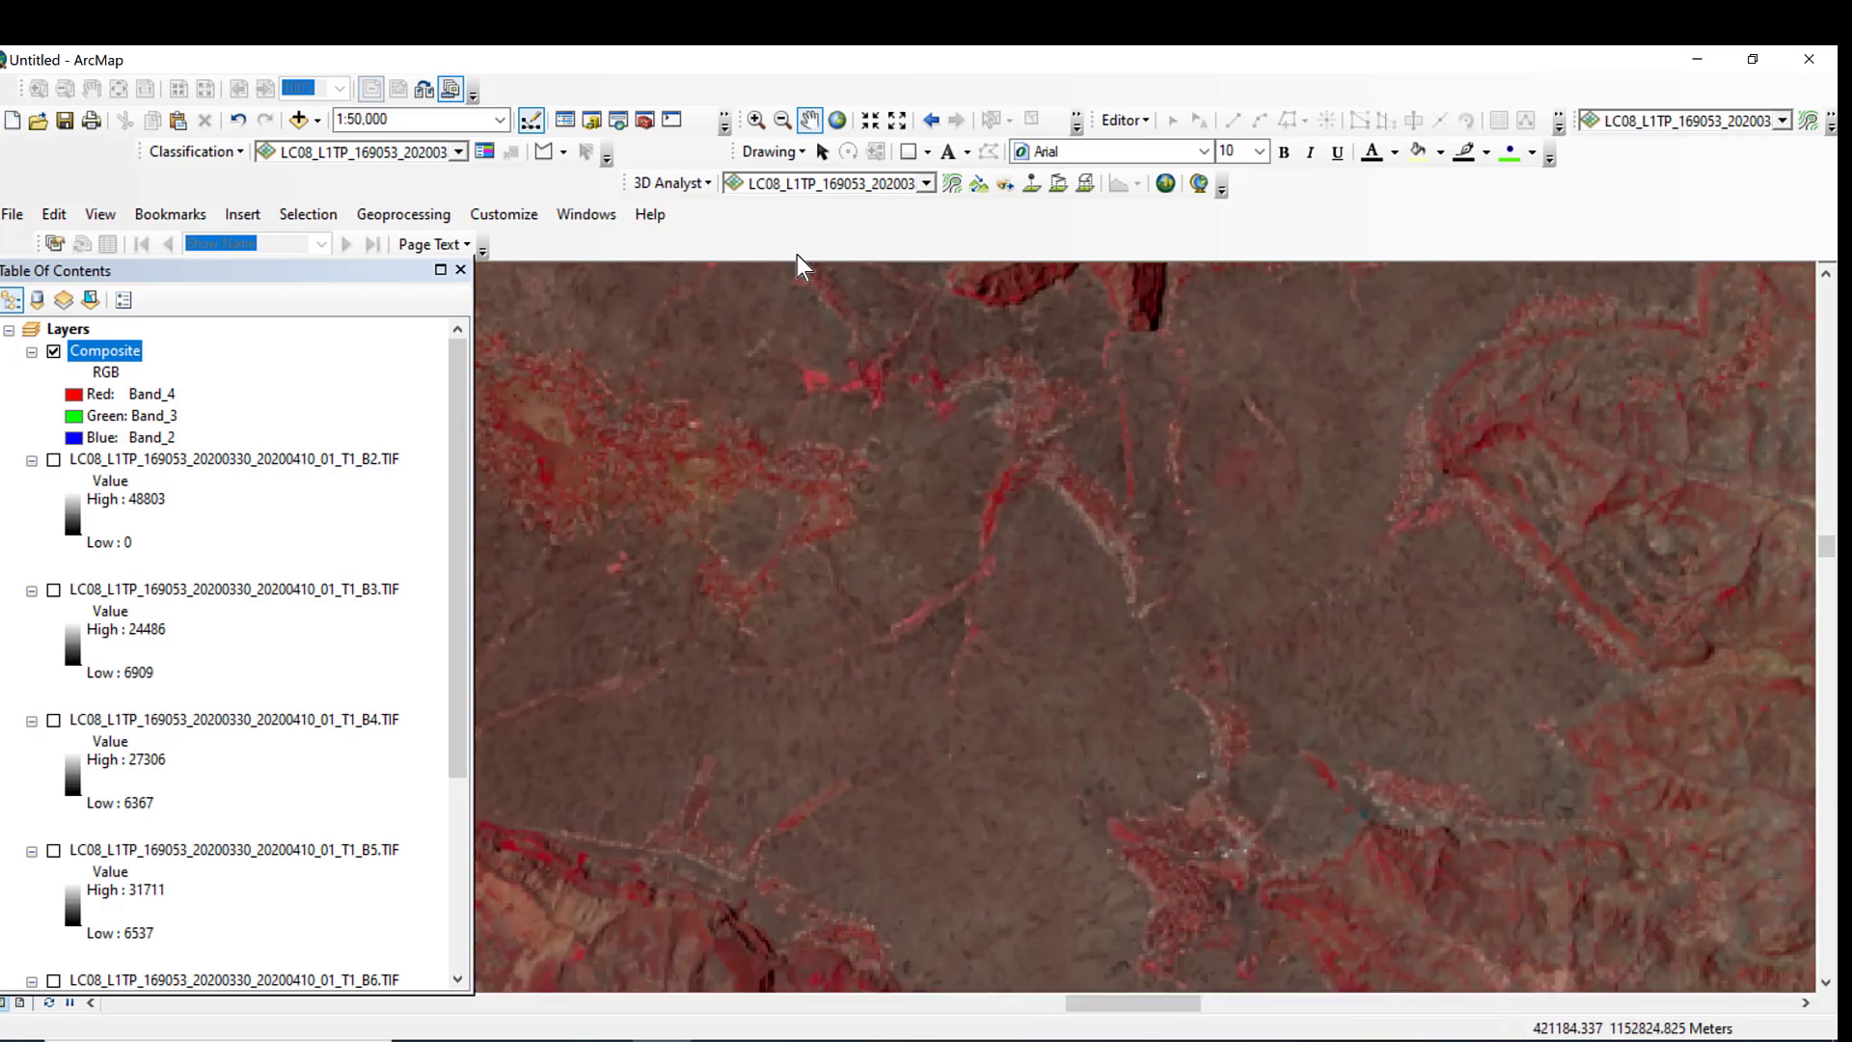
{"action": "scroll", "coordinate": [906, 368], "scroll_direction": "up", "scroll_amount": 3}
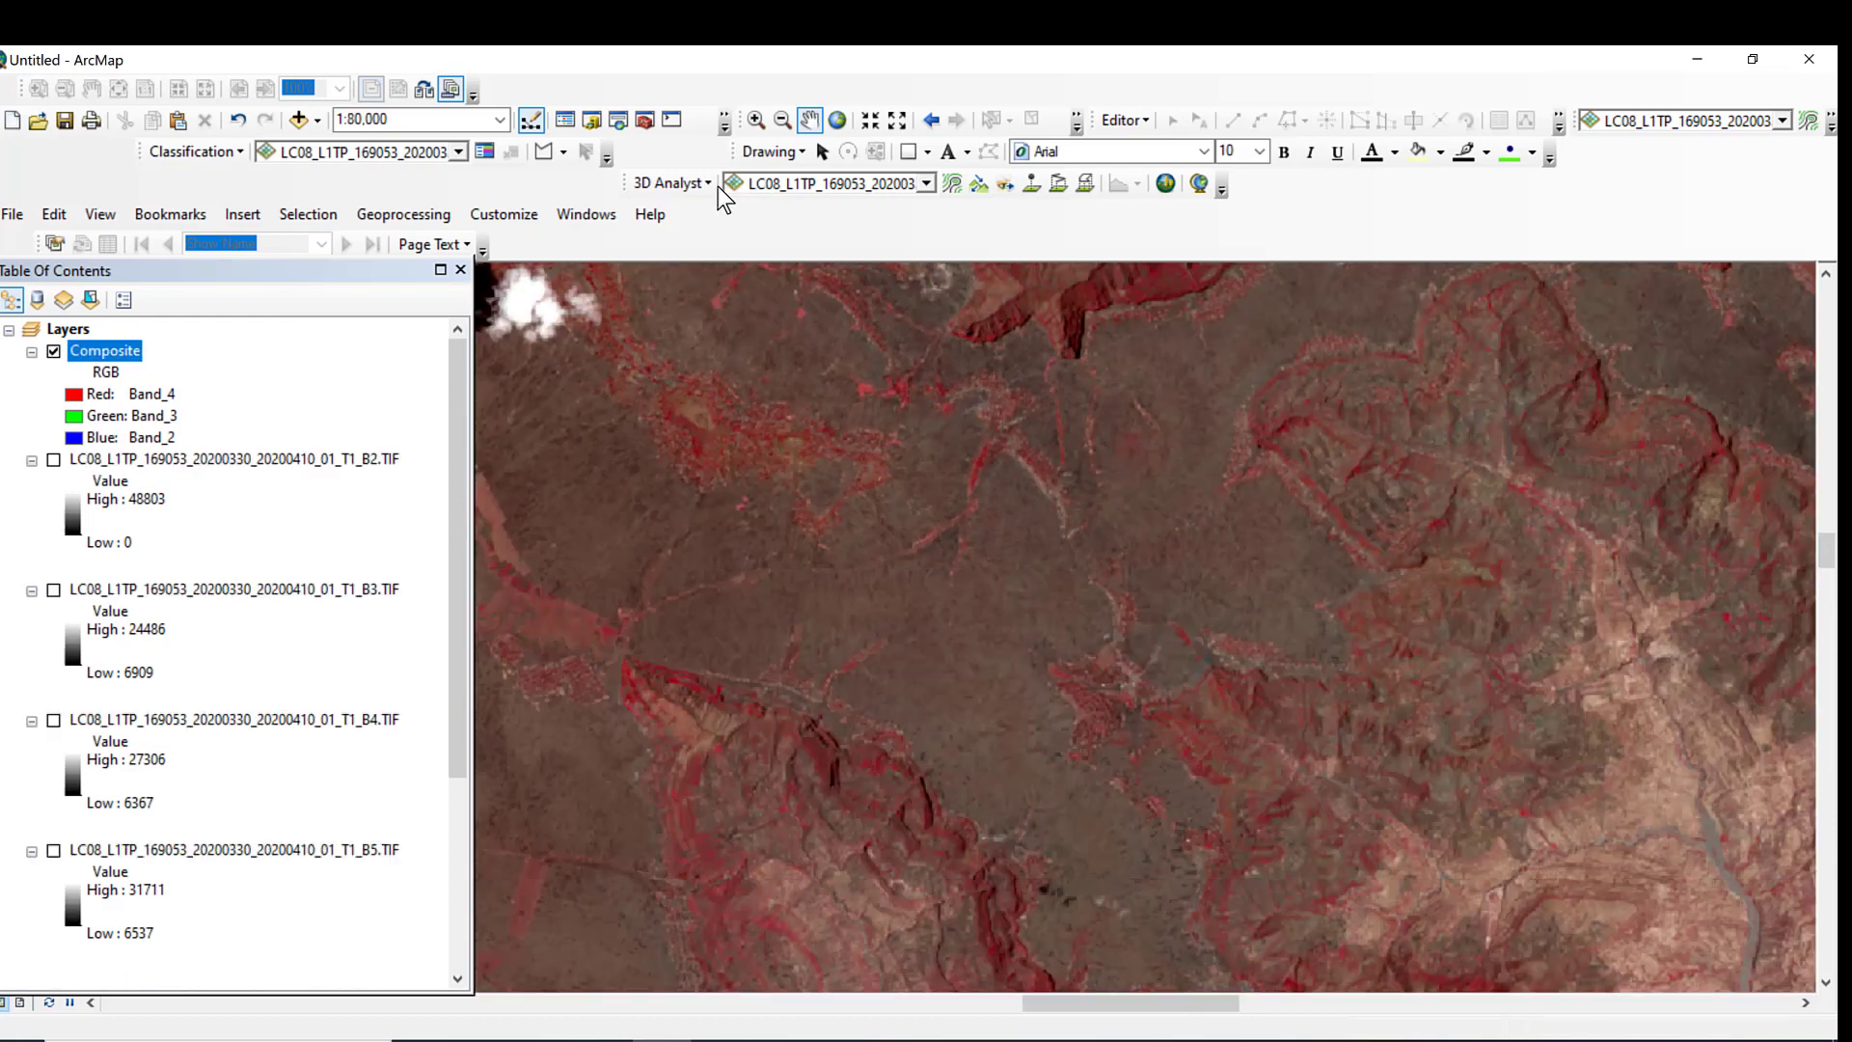
Step: Reopen ArcToolbox and launch Create Pan-sharpened Raster Dataset from Data Management > Raster > Raster Processing
{"action": "left_click", "coordinate": [644, 119]}
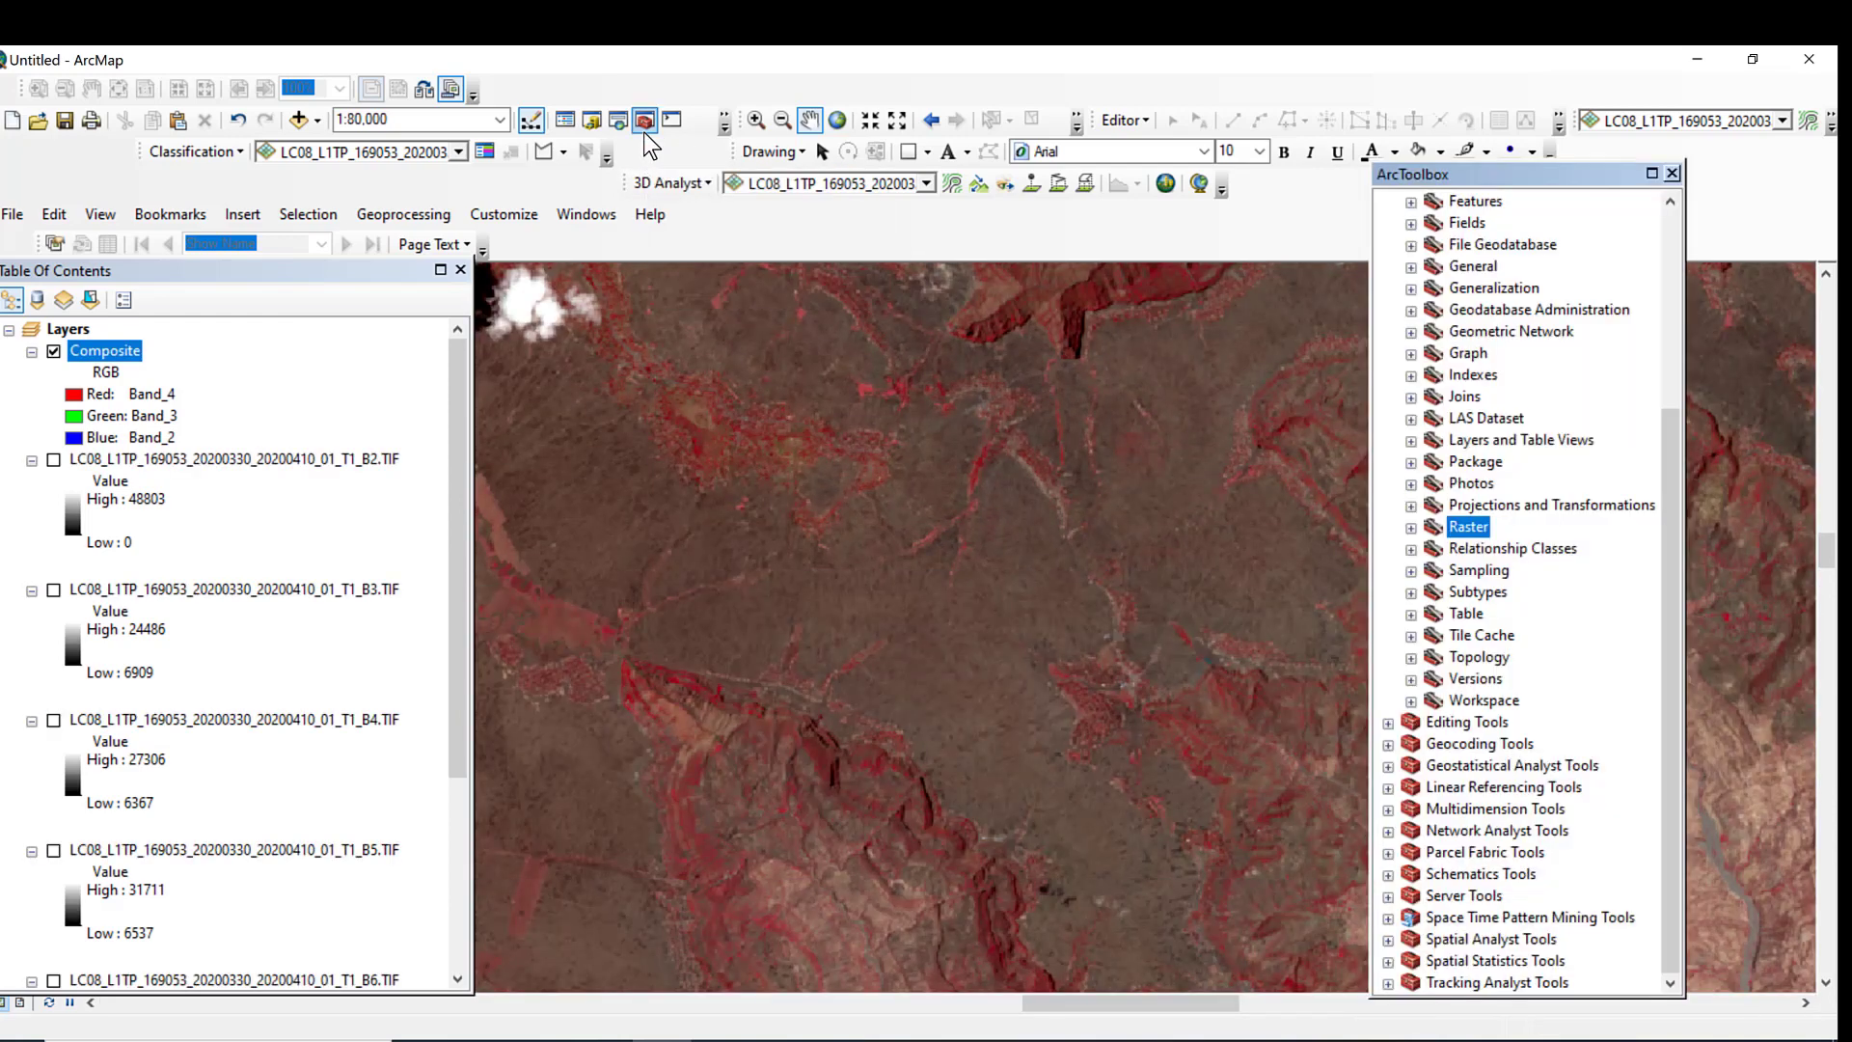
{"action": "scroll", "coordinate": [1414, 526], "scroll_direction": "up", "scroll_amount": 4}
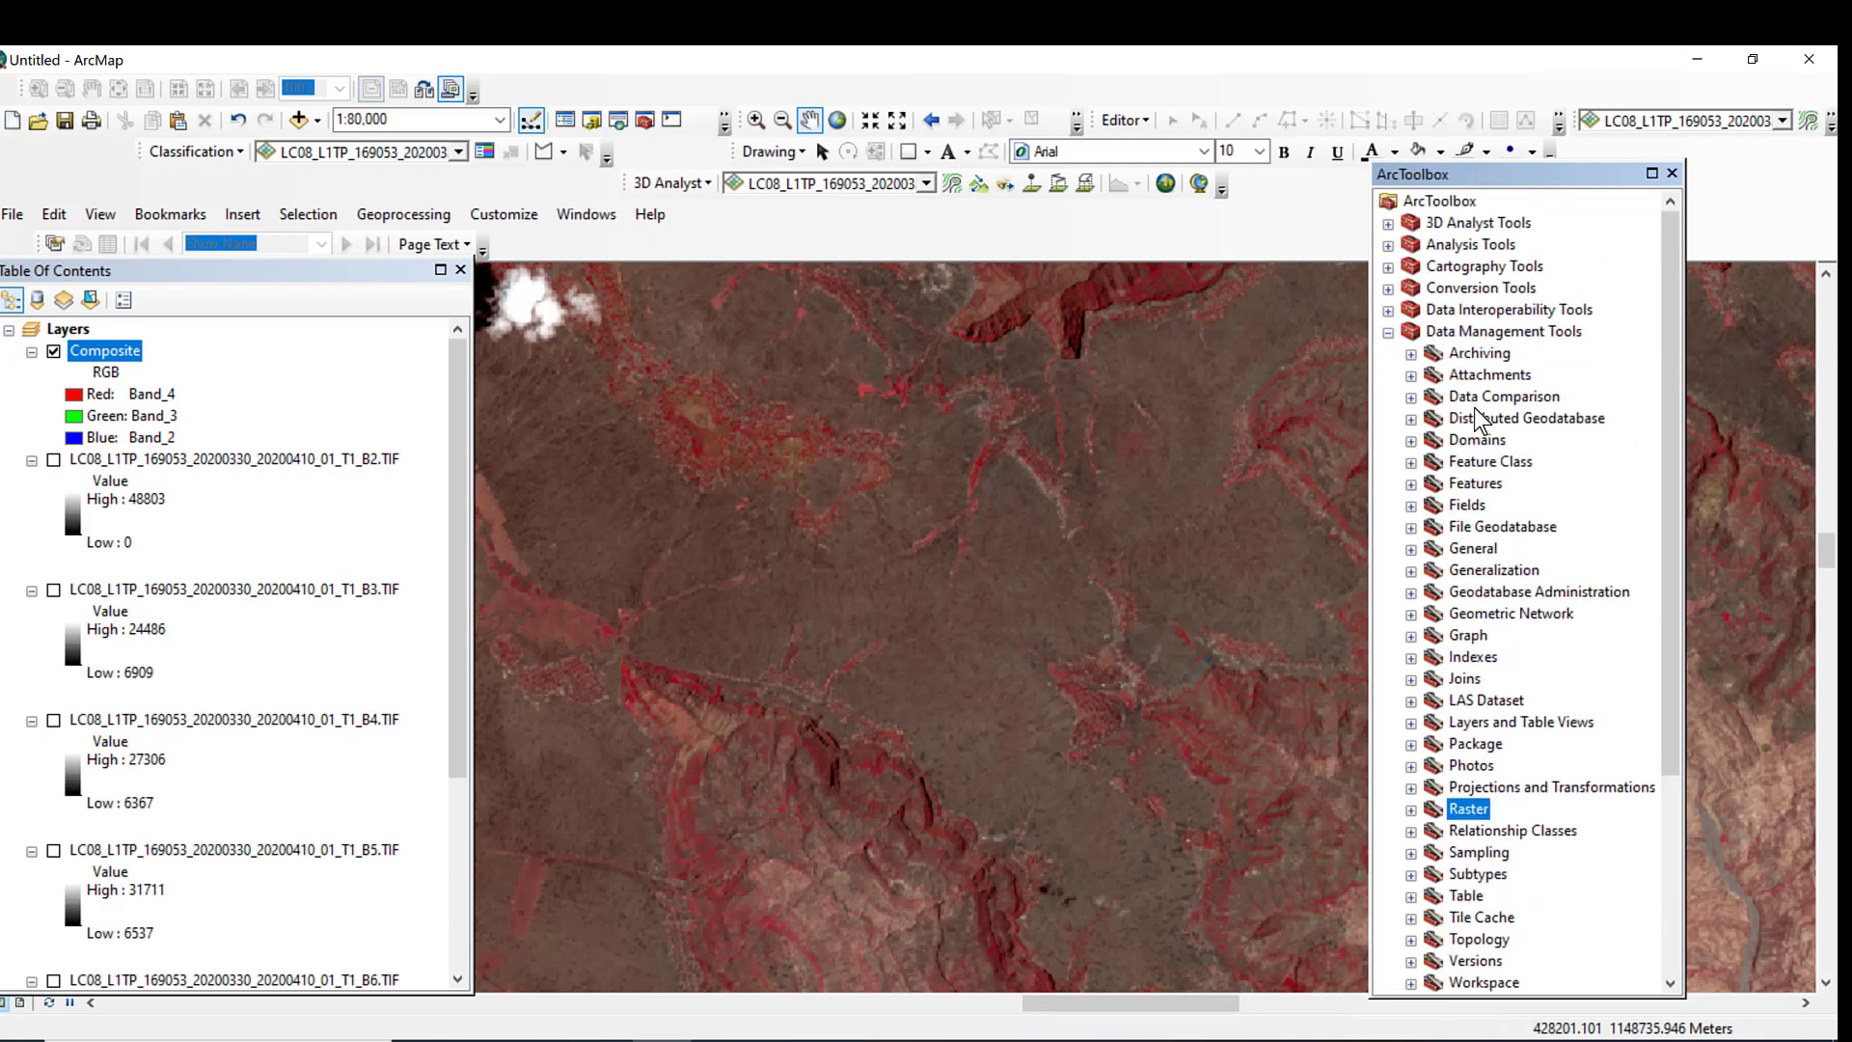
{"action": "left_click", "coordinate": [1411, 810]}
{"action": "scroll", "coordinate": [1540, 783], "scroll_direction": "down", "scroll_amount": 2}
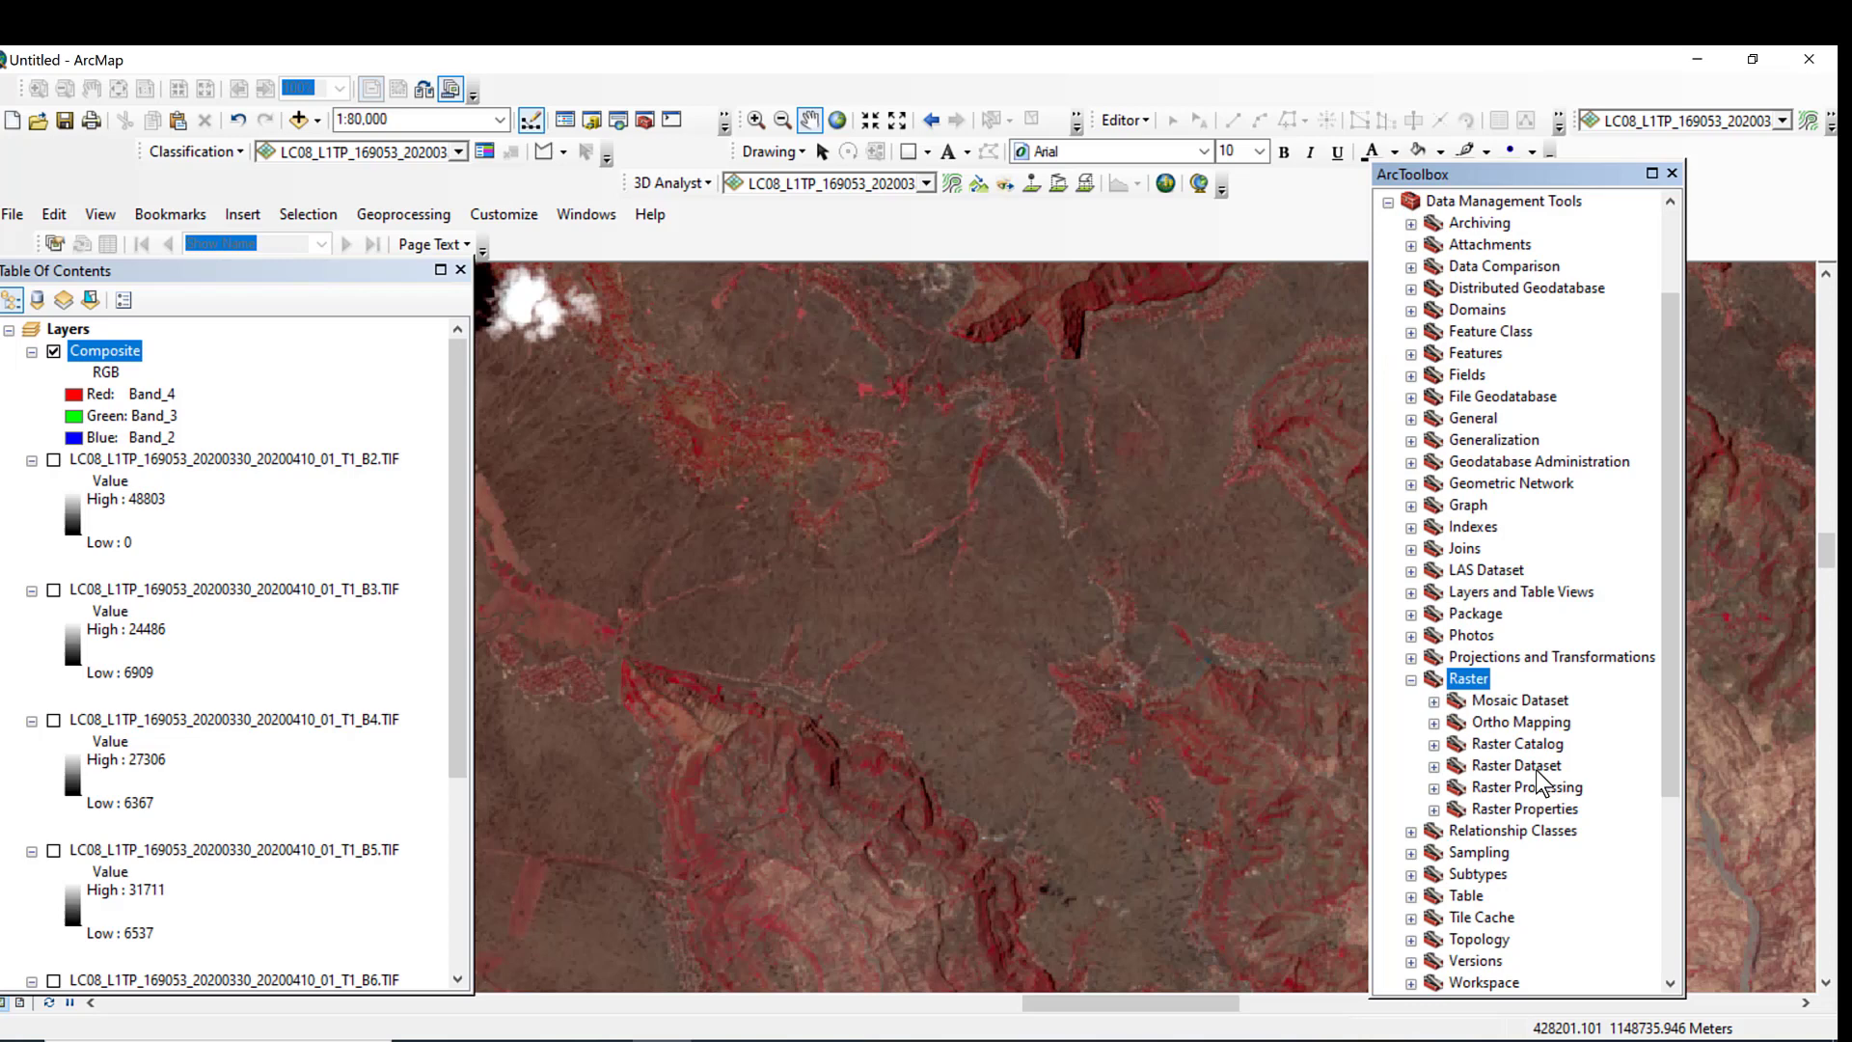
{"action": "left_click", "coordinate": [1435, 787]}
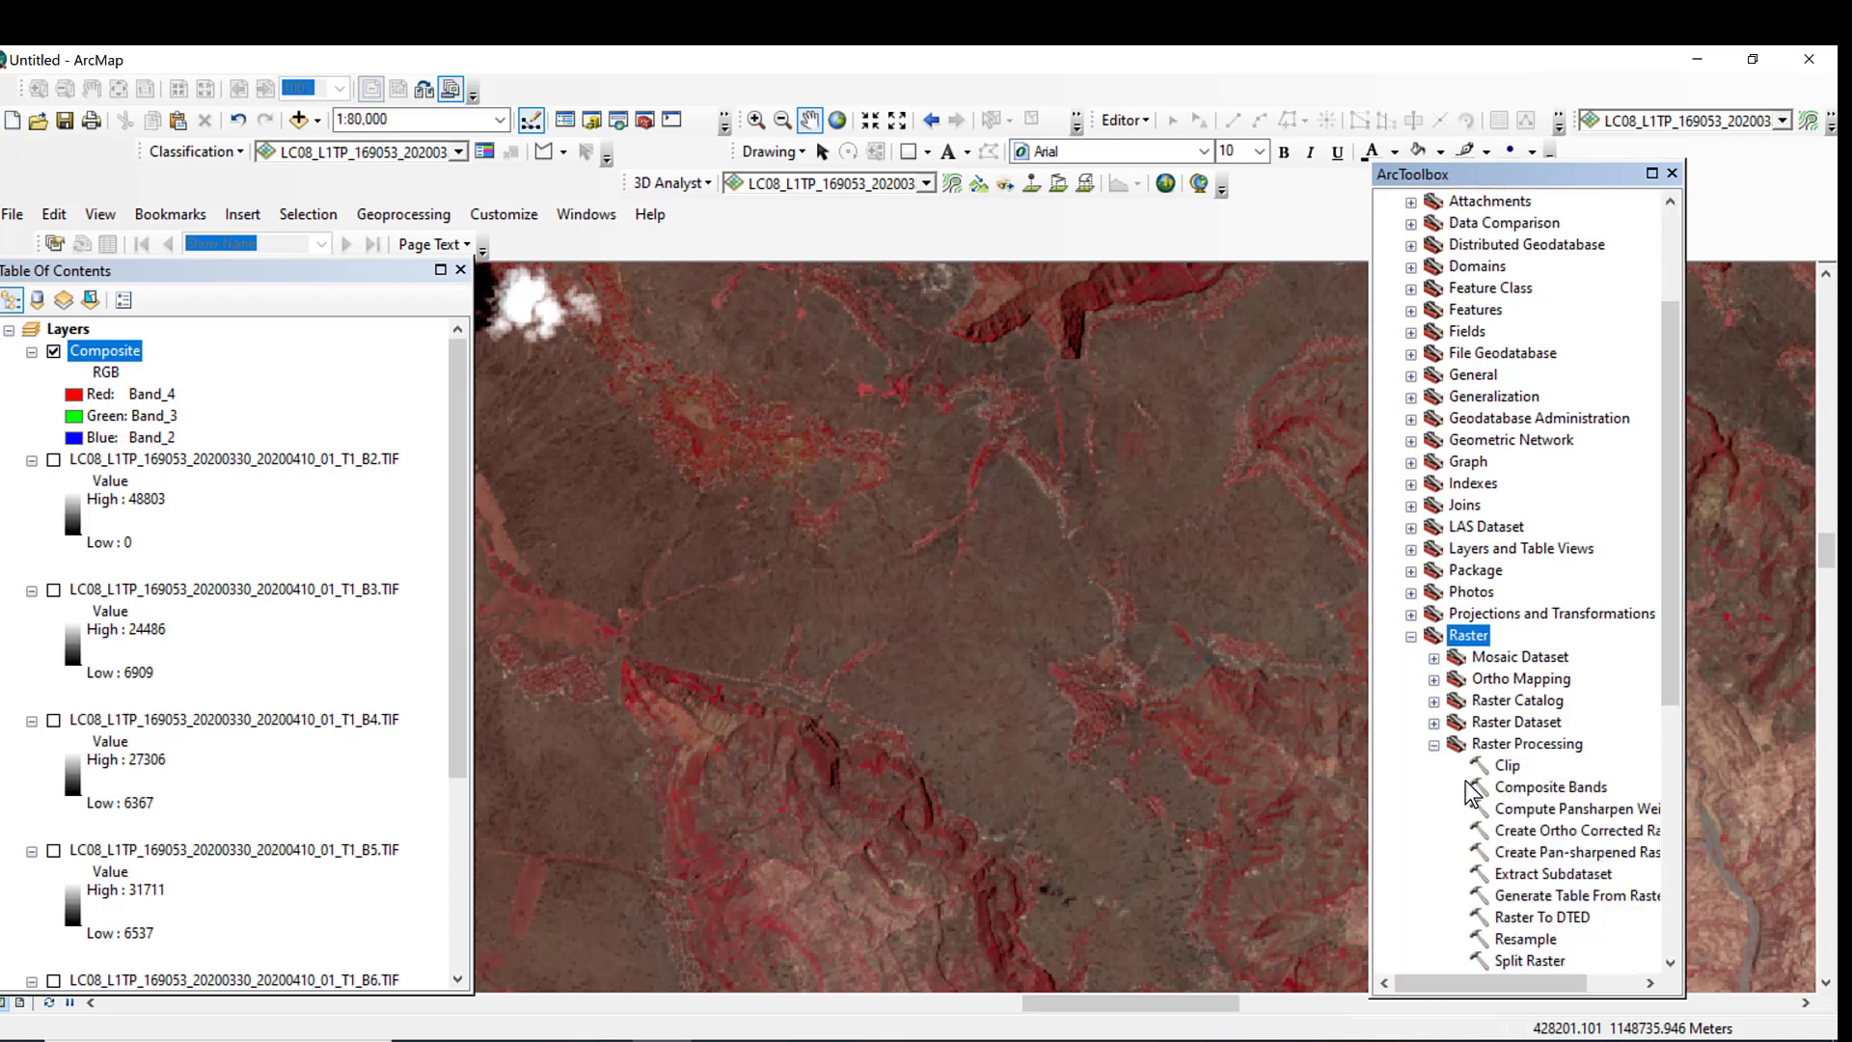
{"action": "scroll", "coordinate": [1500, 772], "scroll_direction": "down", "scroll_amount": 3}
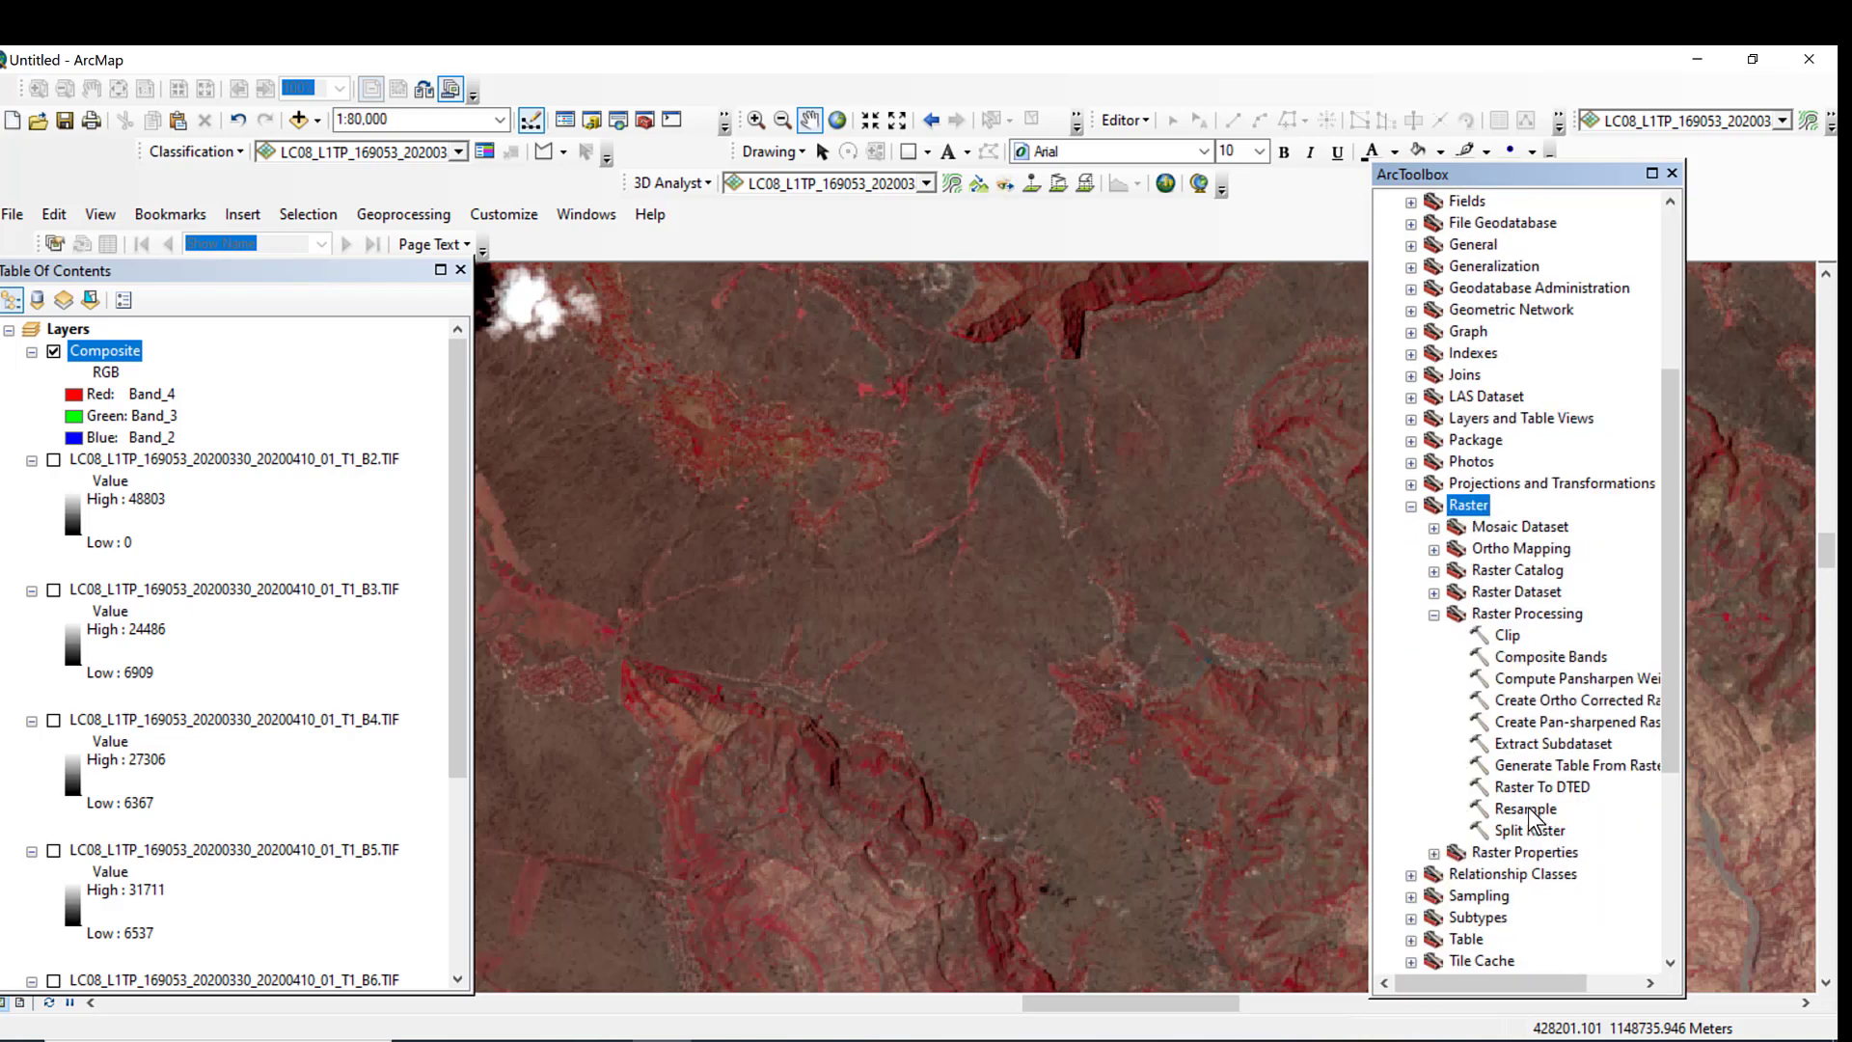
{"action": "left_click", "coordinate": [1510, 730]}
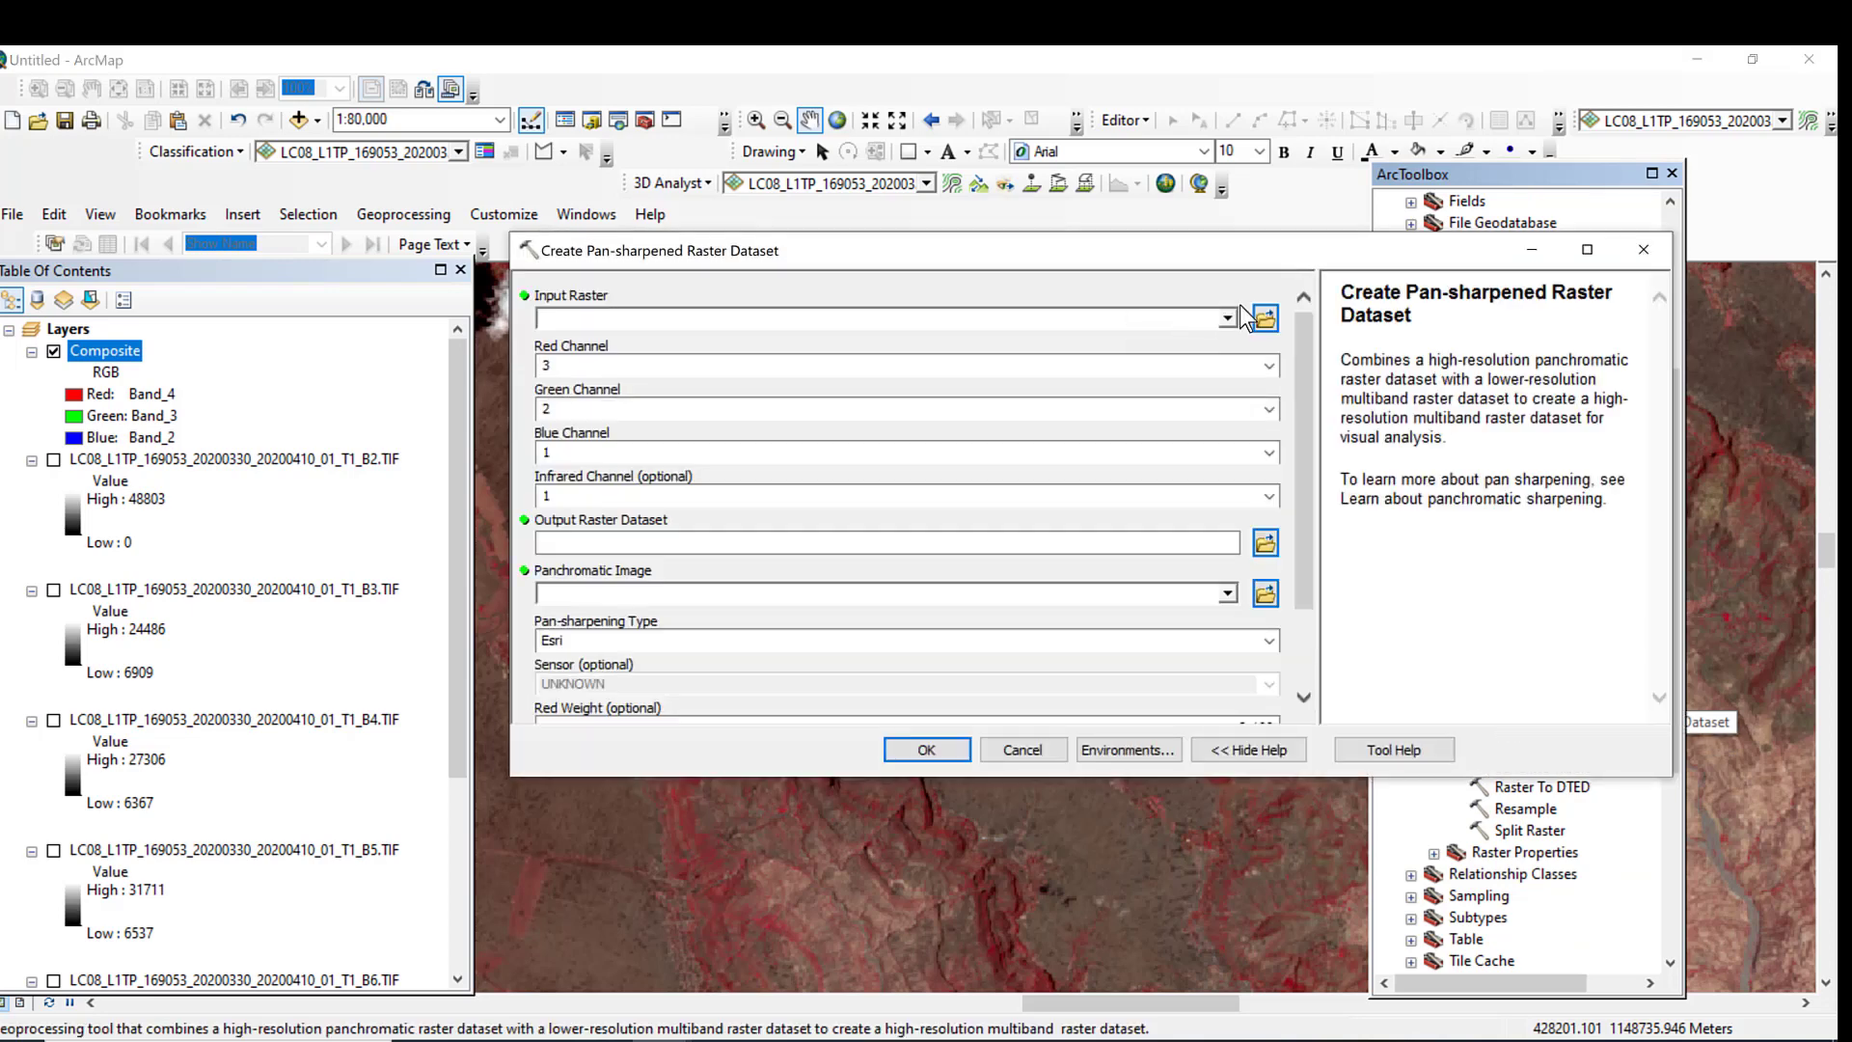
Step: Set Composite as input, find no band 8 panchromatic layer available, and close the tool
{"action": "left_click", "coordinate": [1228, 319]}
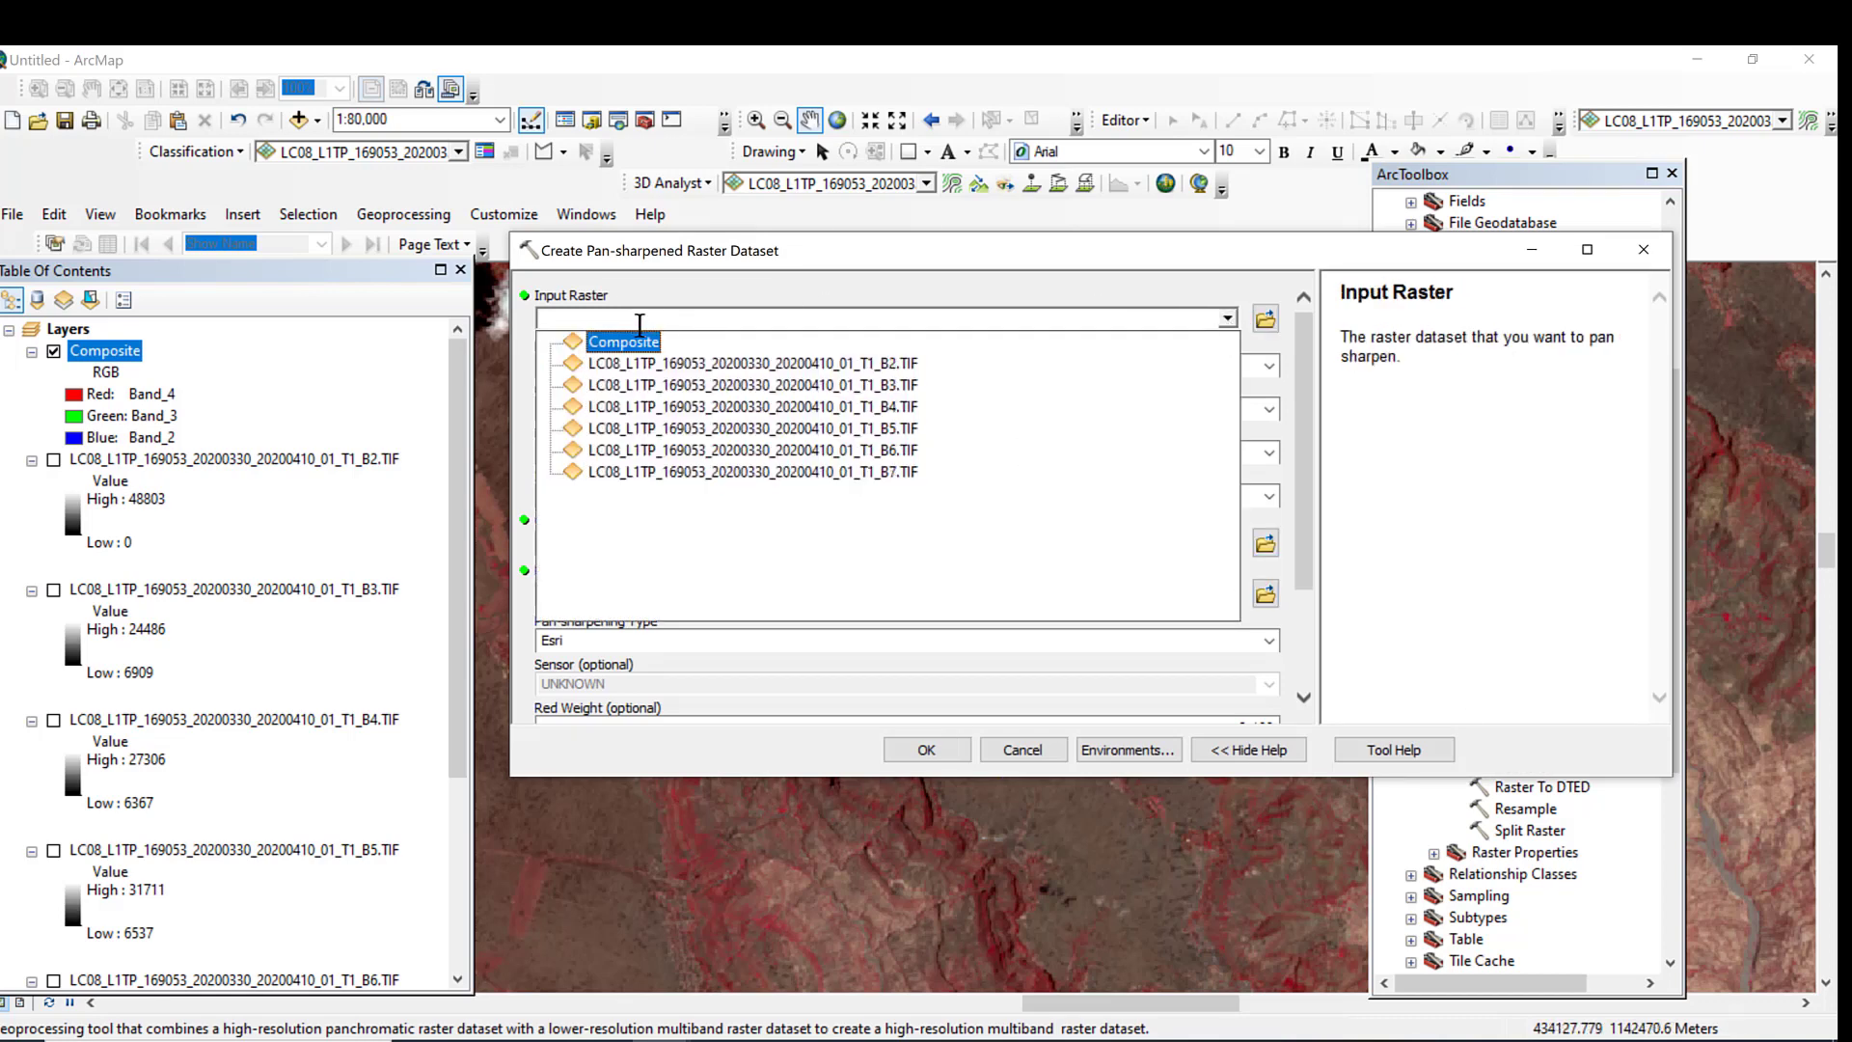
{"action": "left_click", "coordinate": [645, 348]}
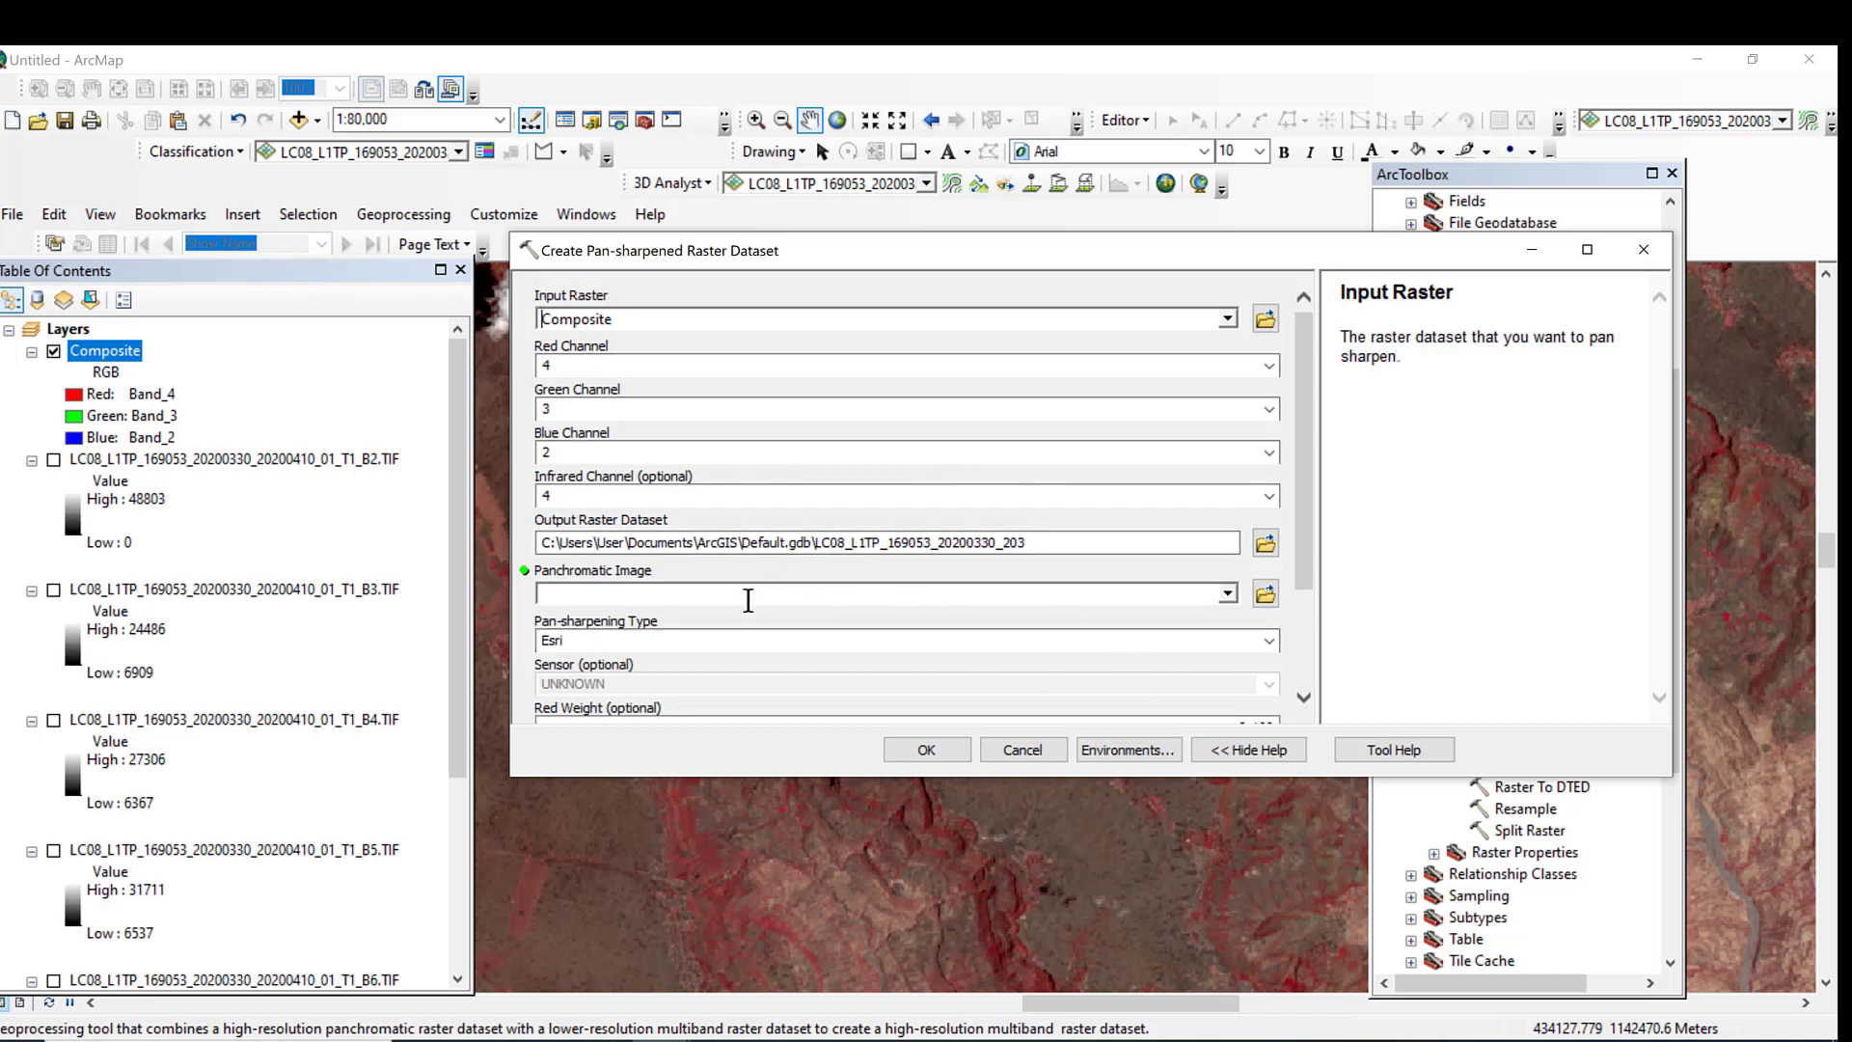
{"action": "left_click", "coordinate": [1227, 593]}
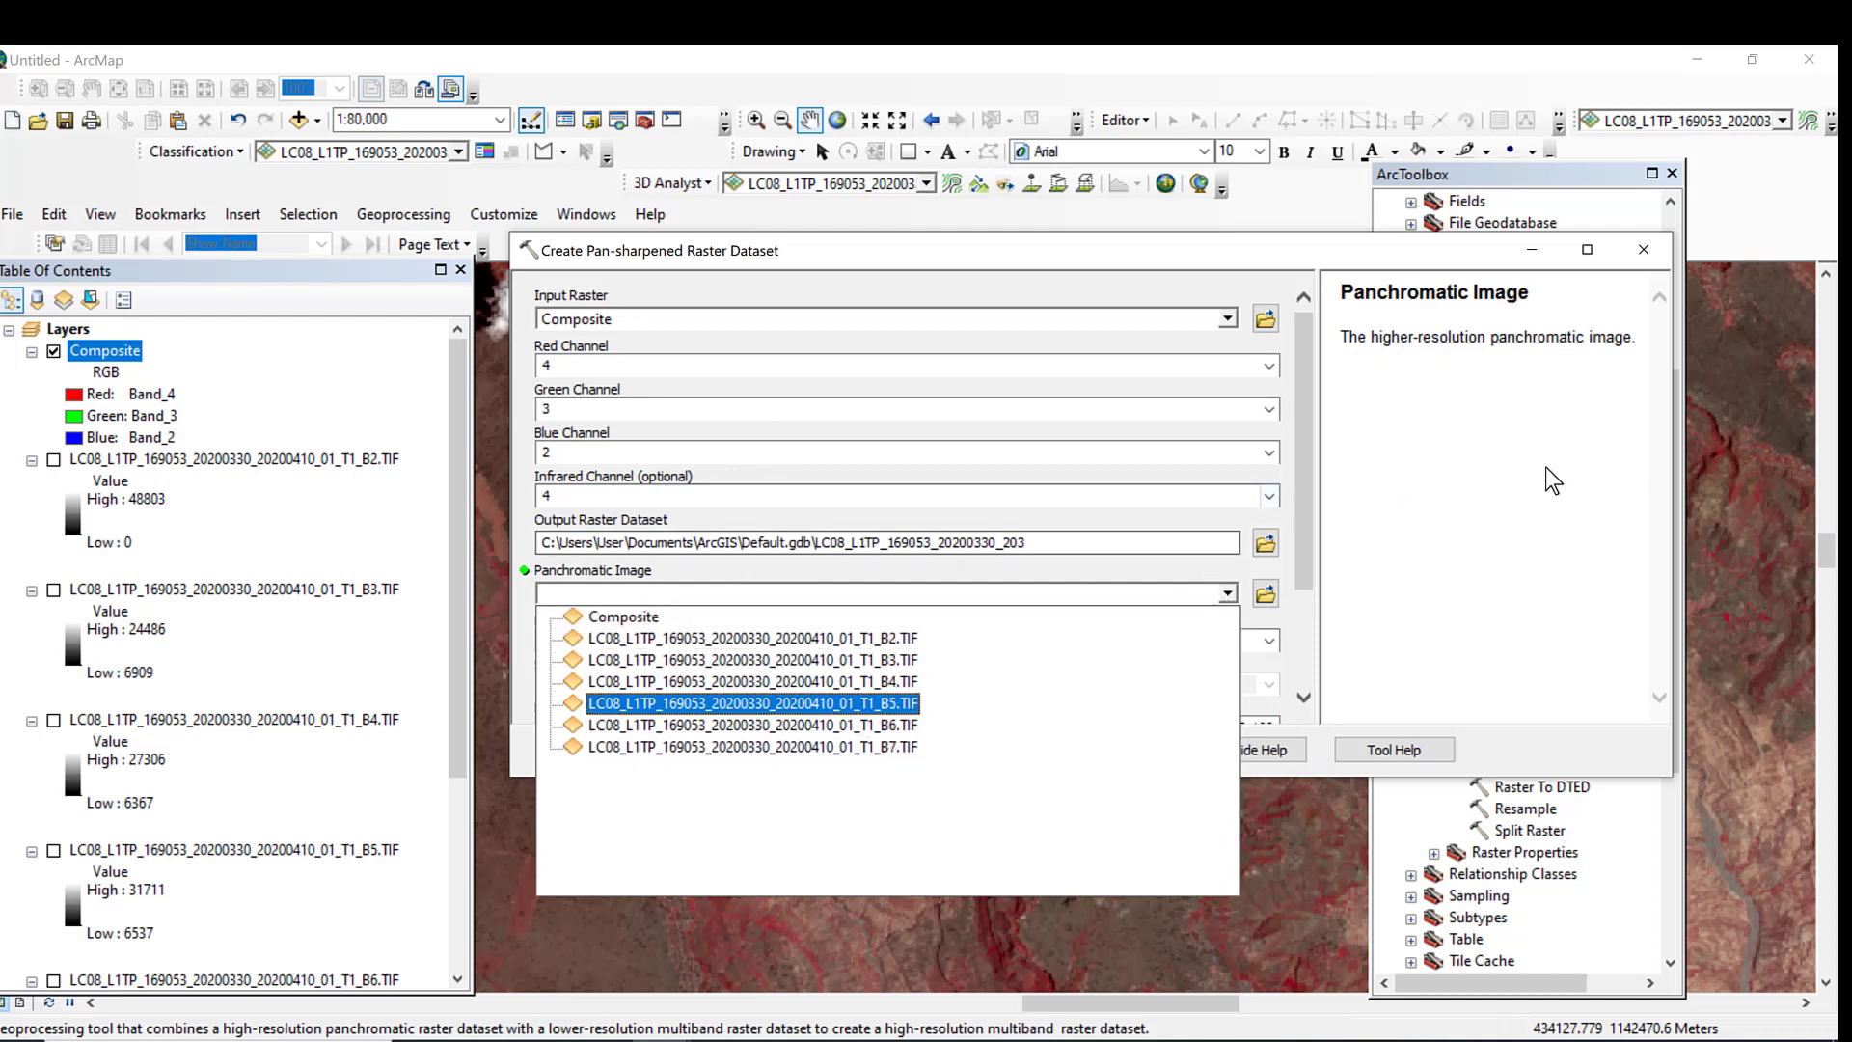
{"action": "left_click", "coordinate": [1630, 268]}
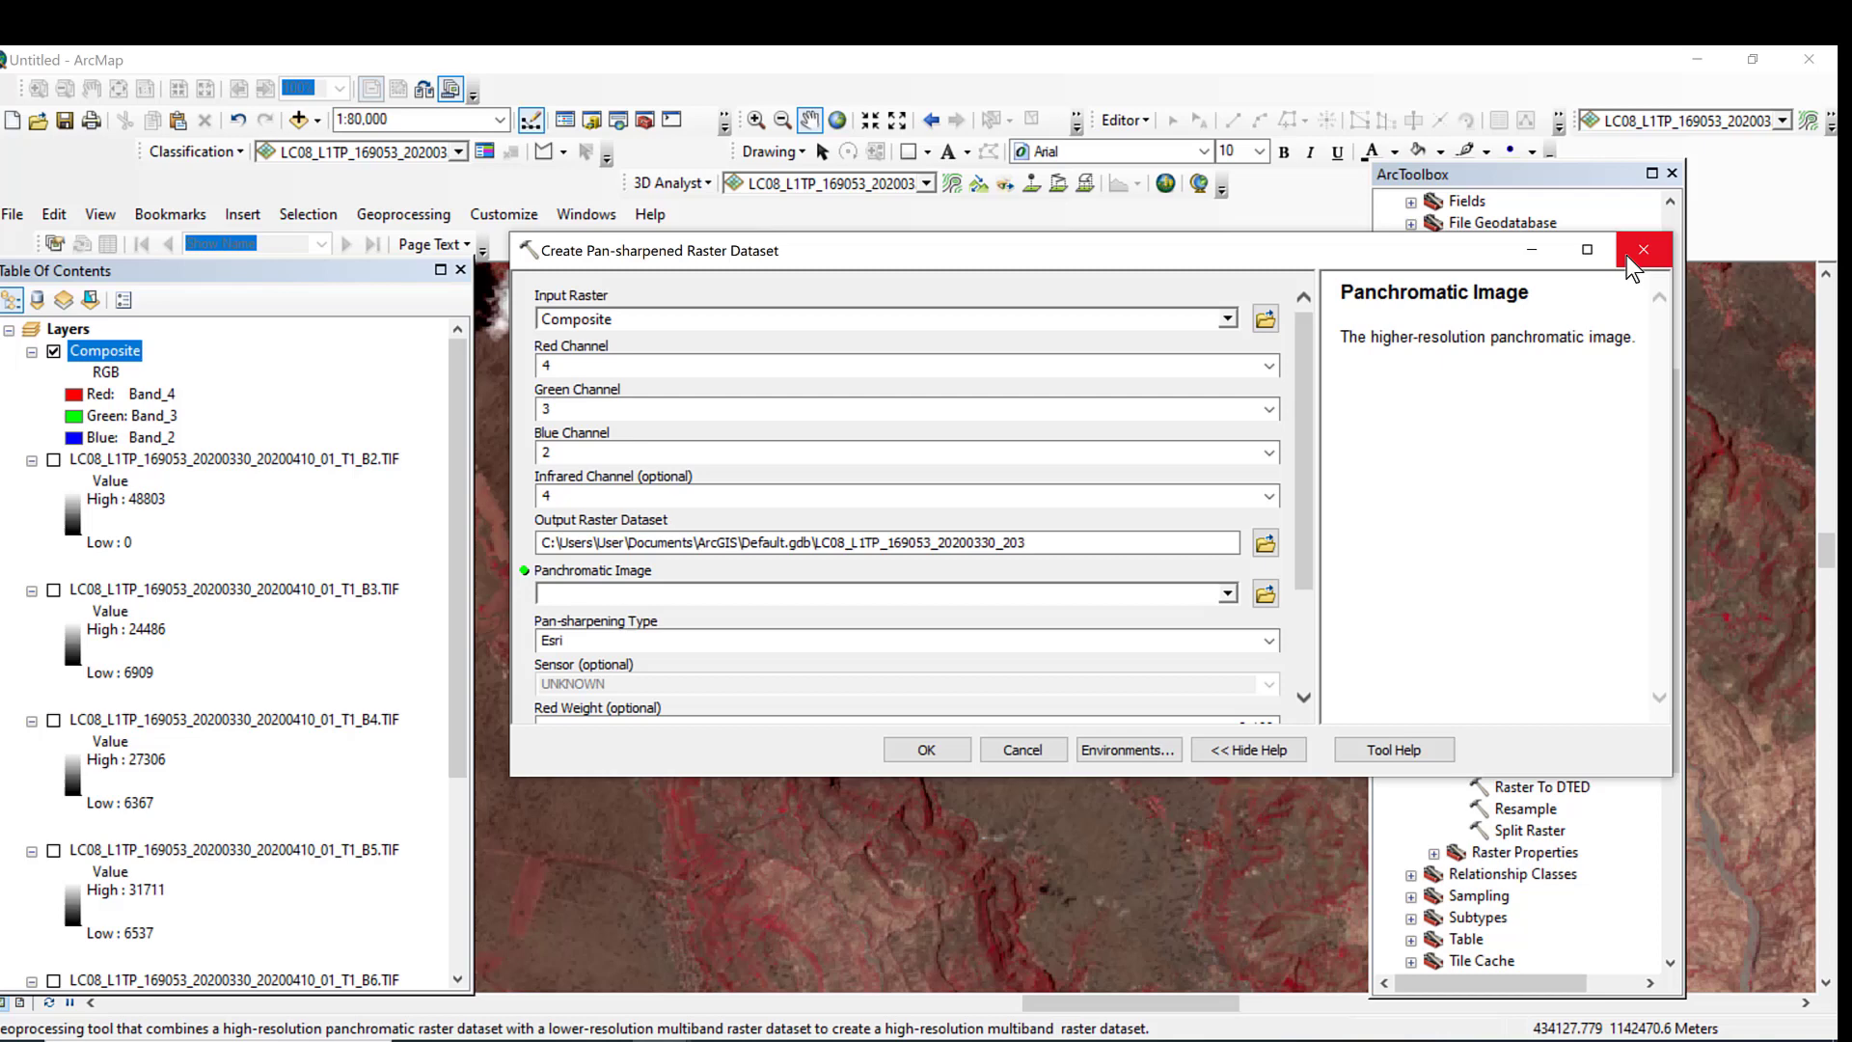
{"action": "left_click", "coordinate": [1635, 258]}
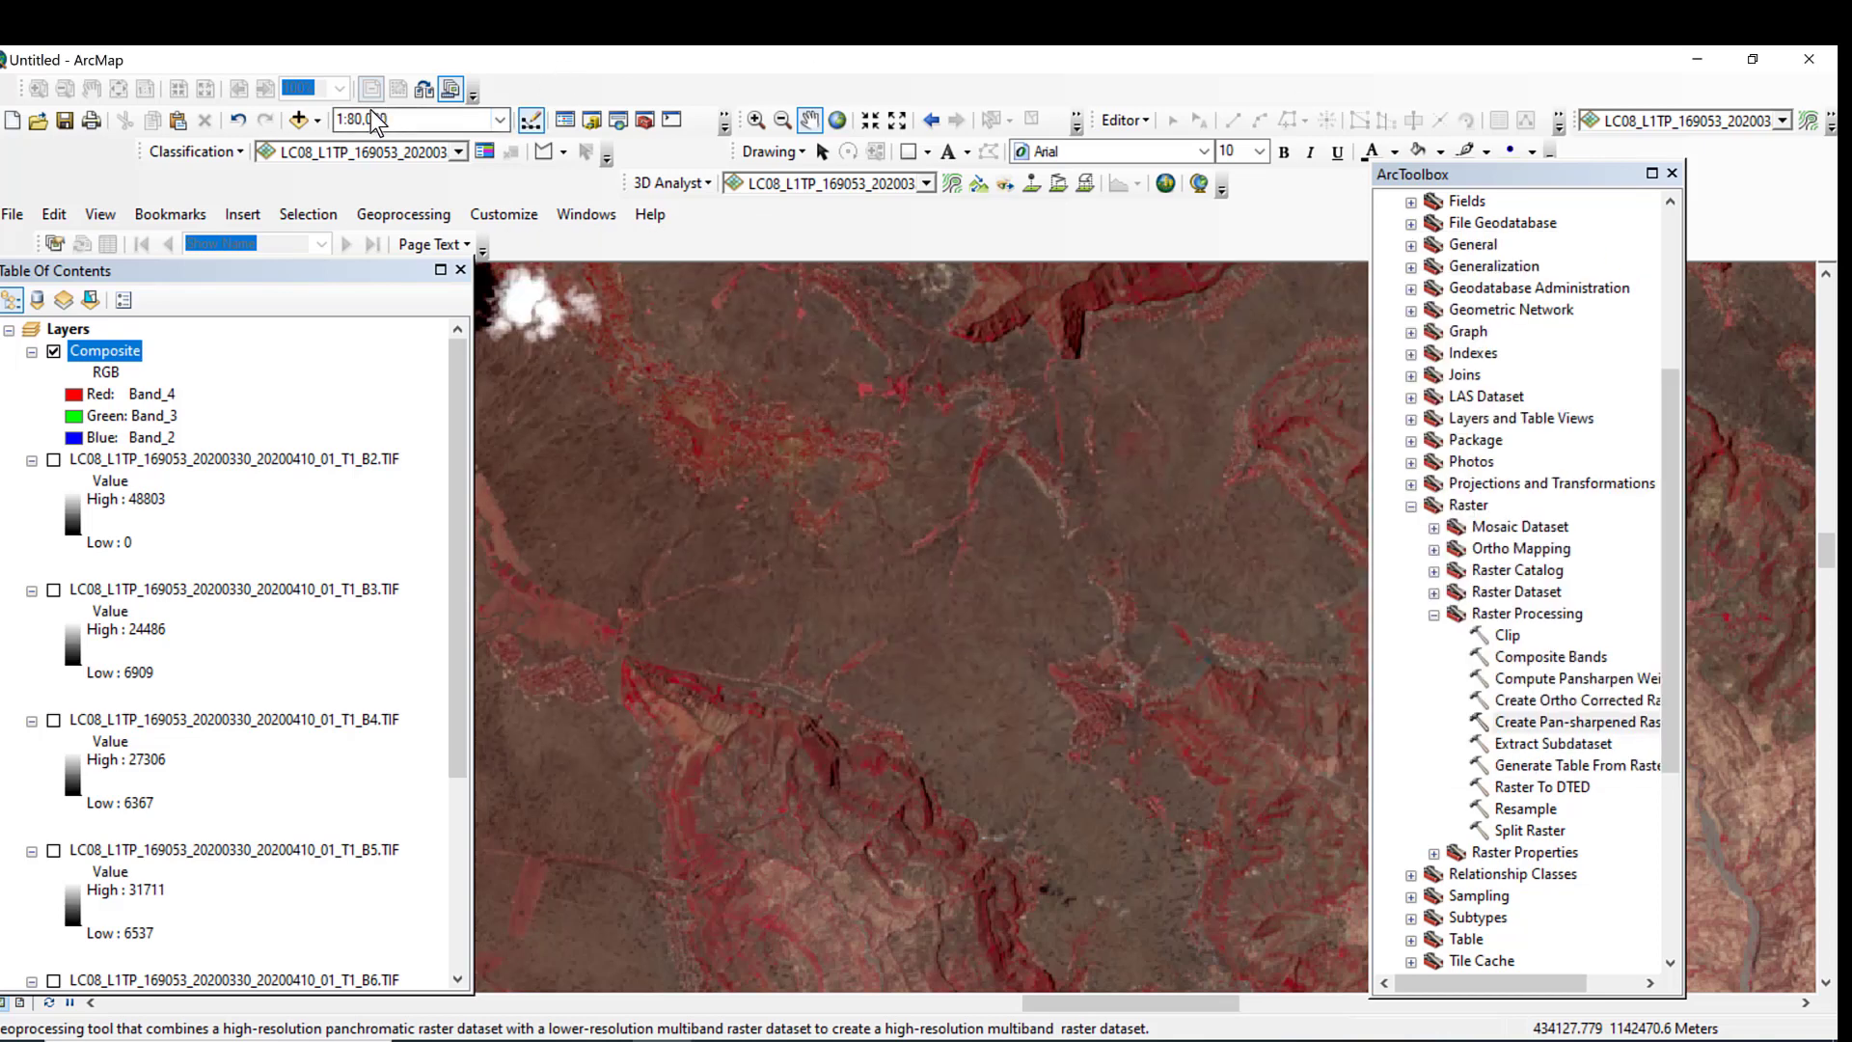
Step: Load the B8.TIF from the Landsat 2020 folder and reopen Create Pan-sharpened Raster Dataset
{"action": "left_click", "coordinate": [299, 120]}
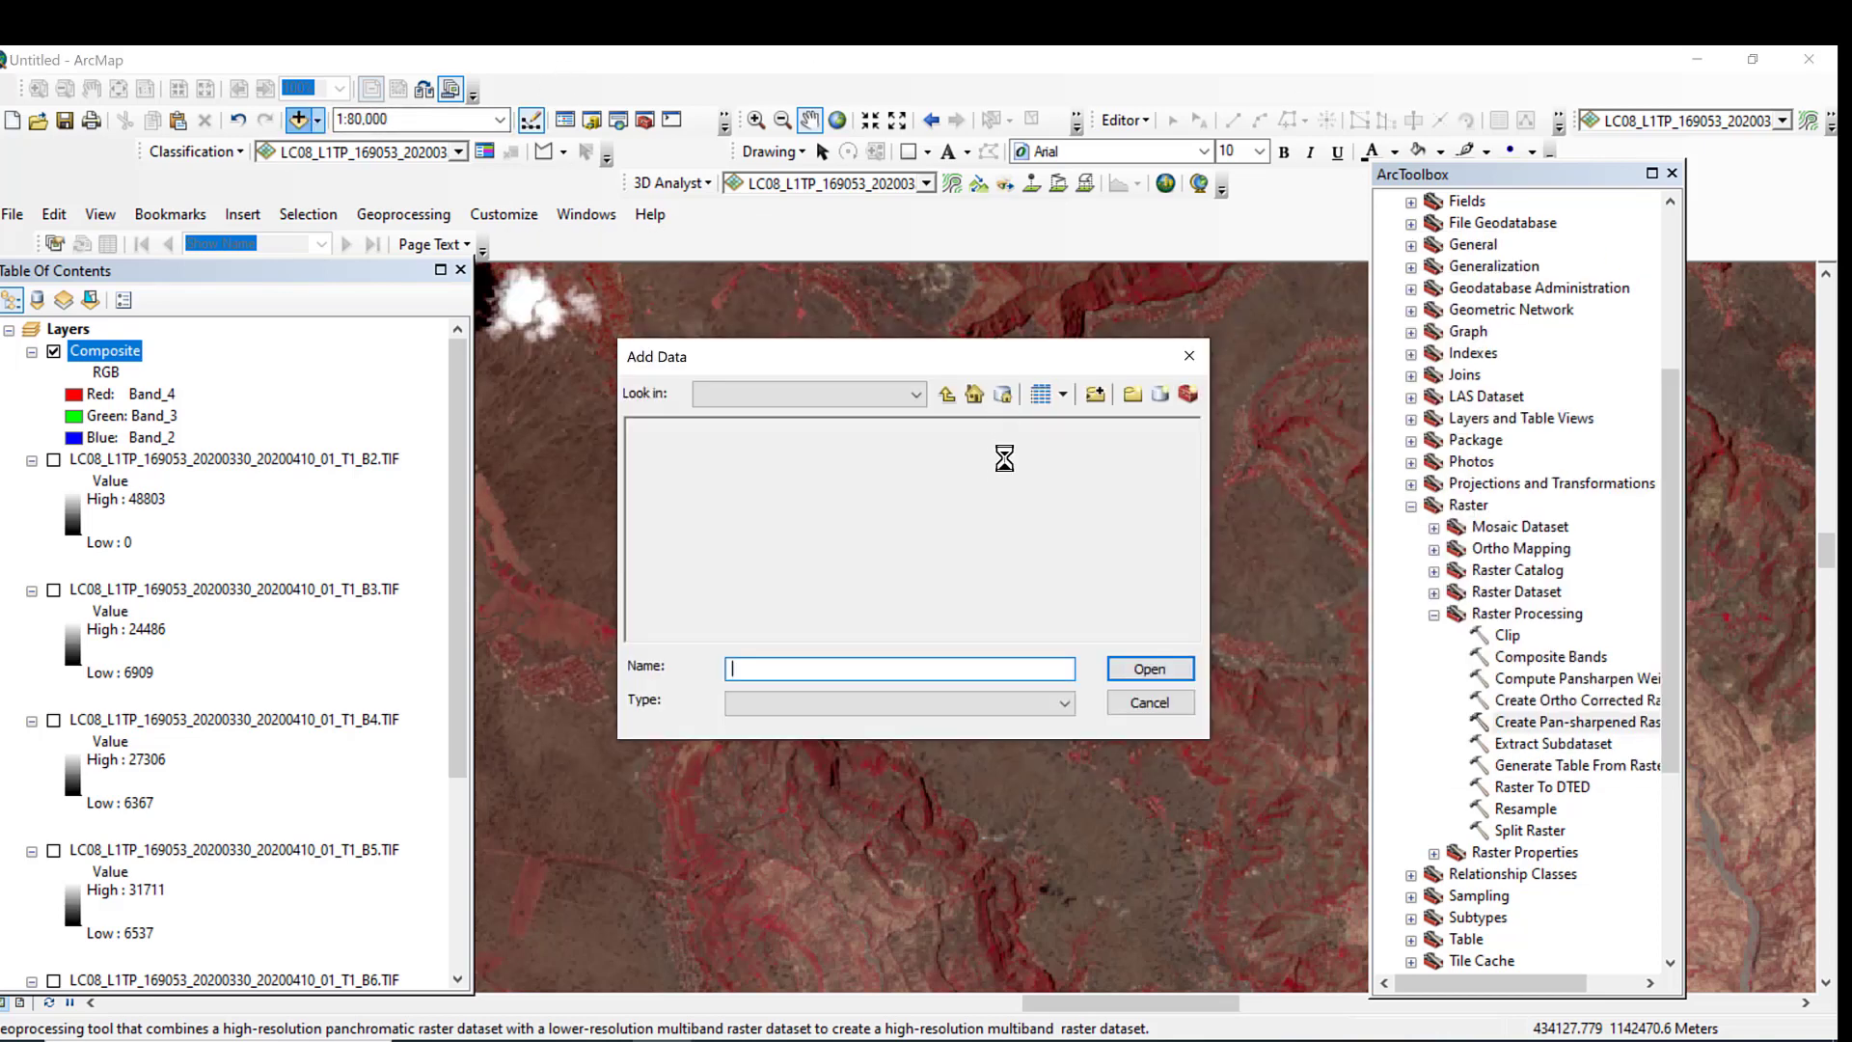
{"action": "left_click", "coordinate": [1190, 631]}
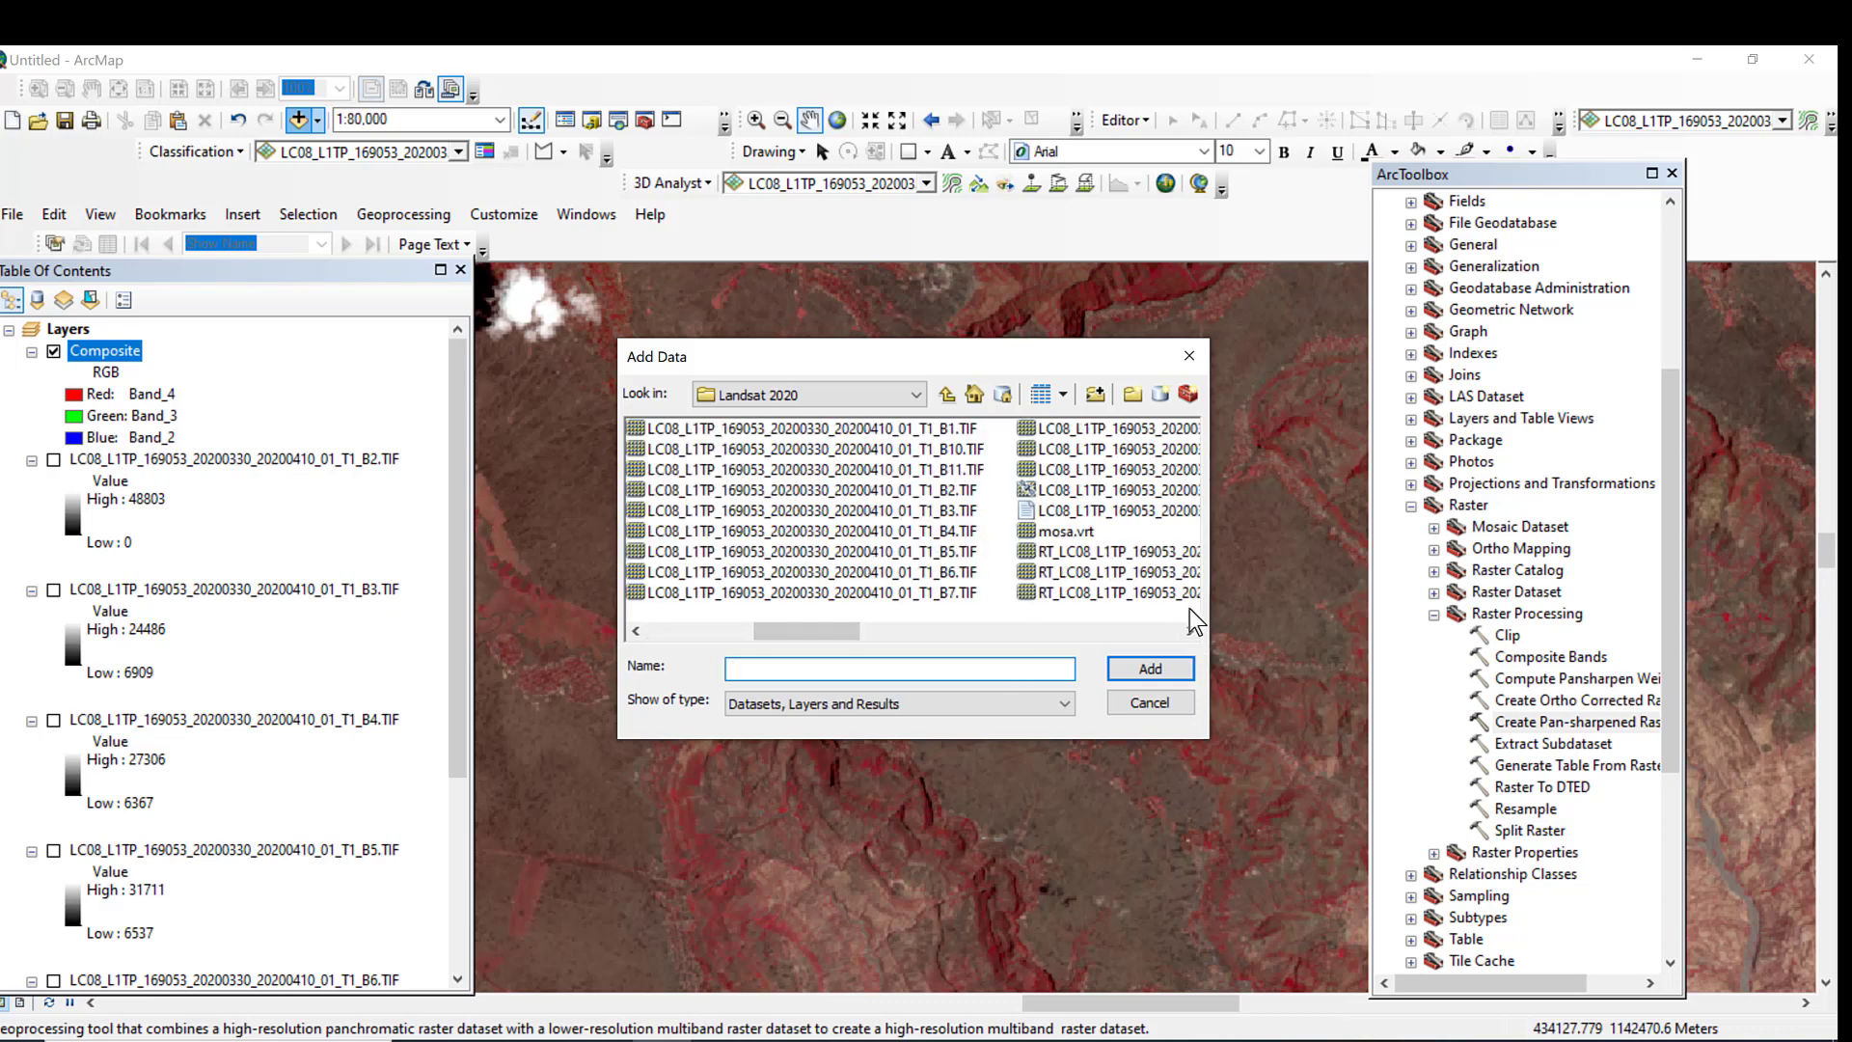
{"action": "left_click", "coordinate": [1192, 631]}
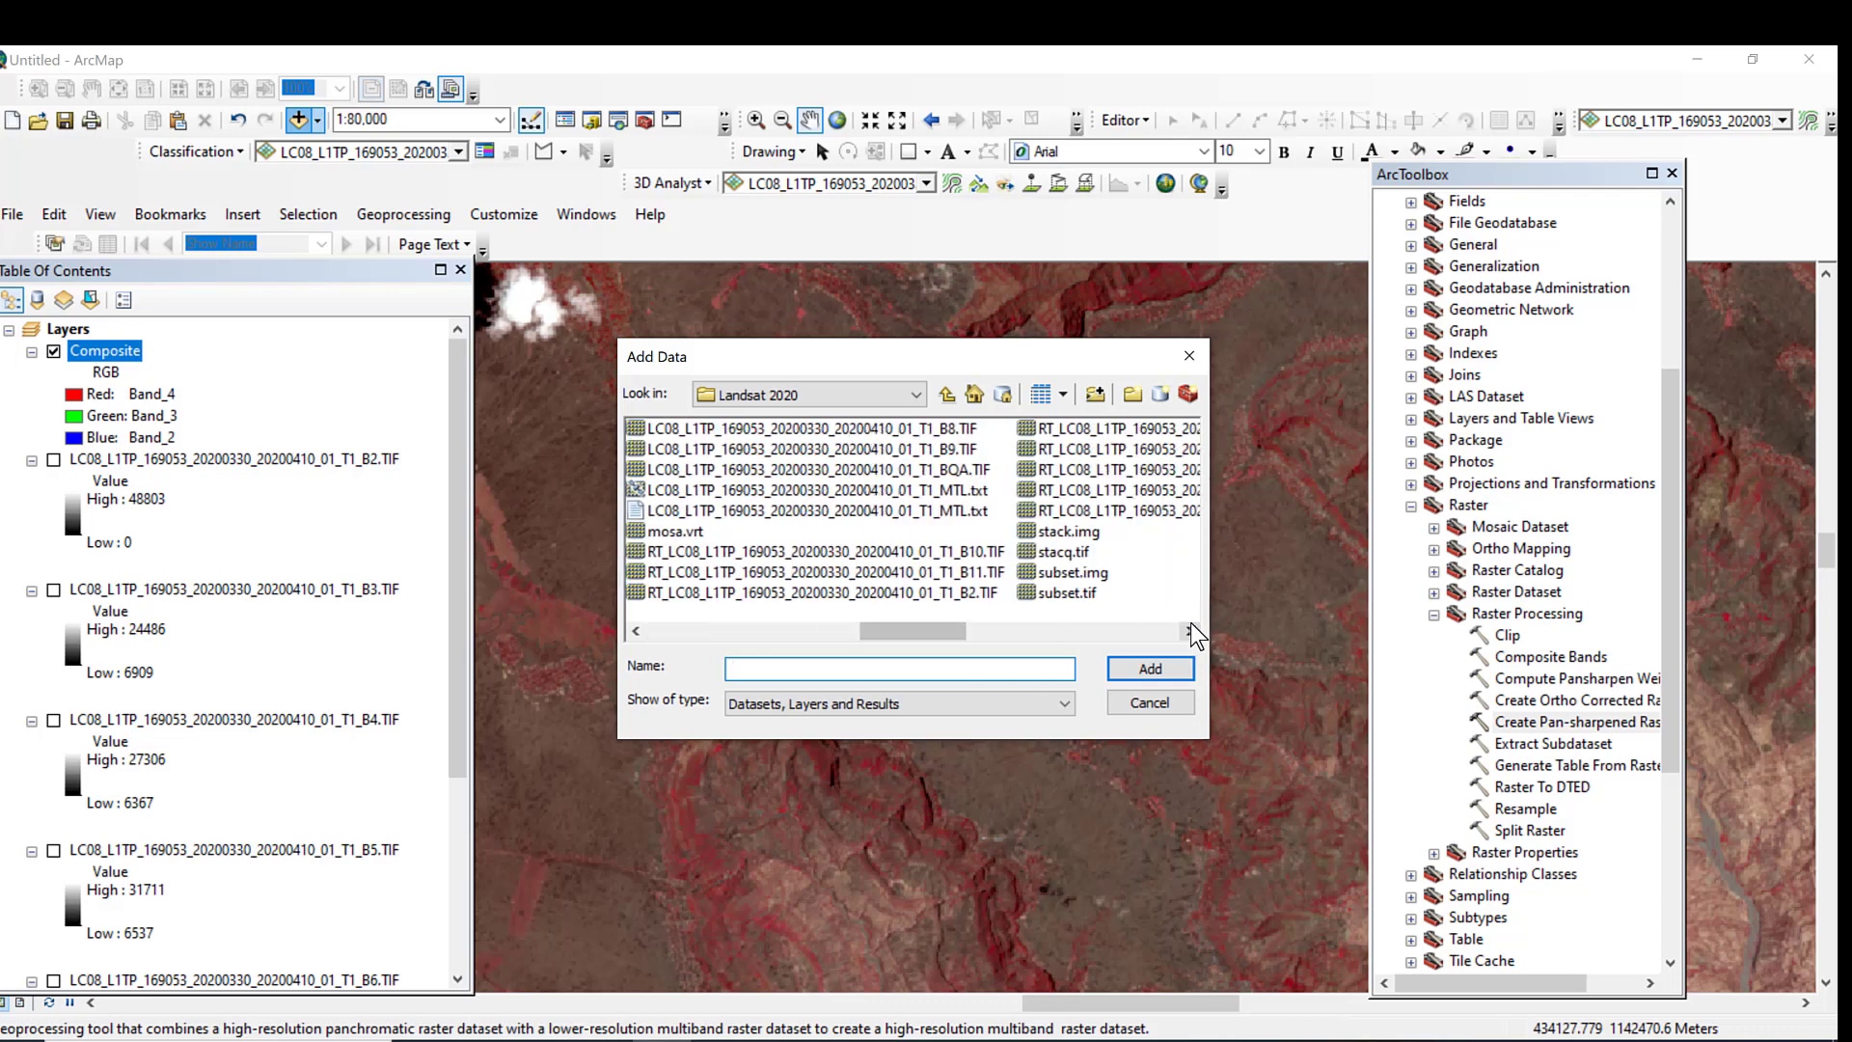
{"action": "double_click", "coordinate": [954, 429]}
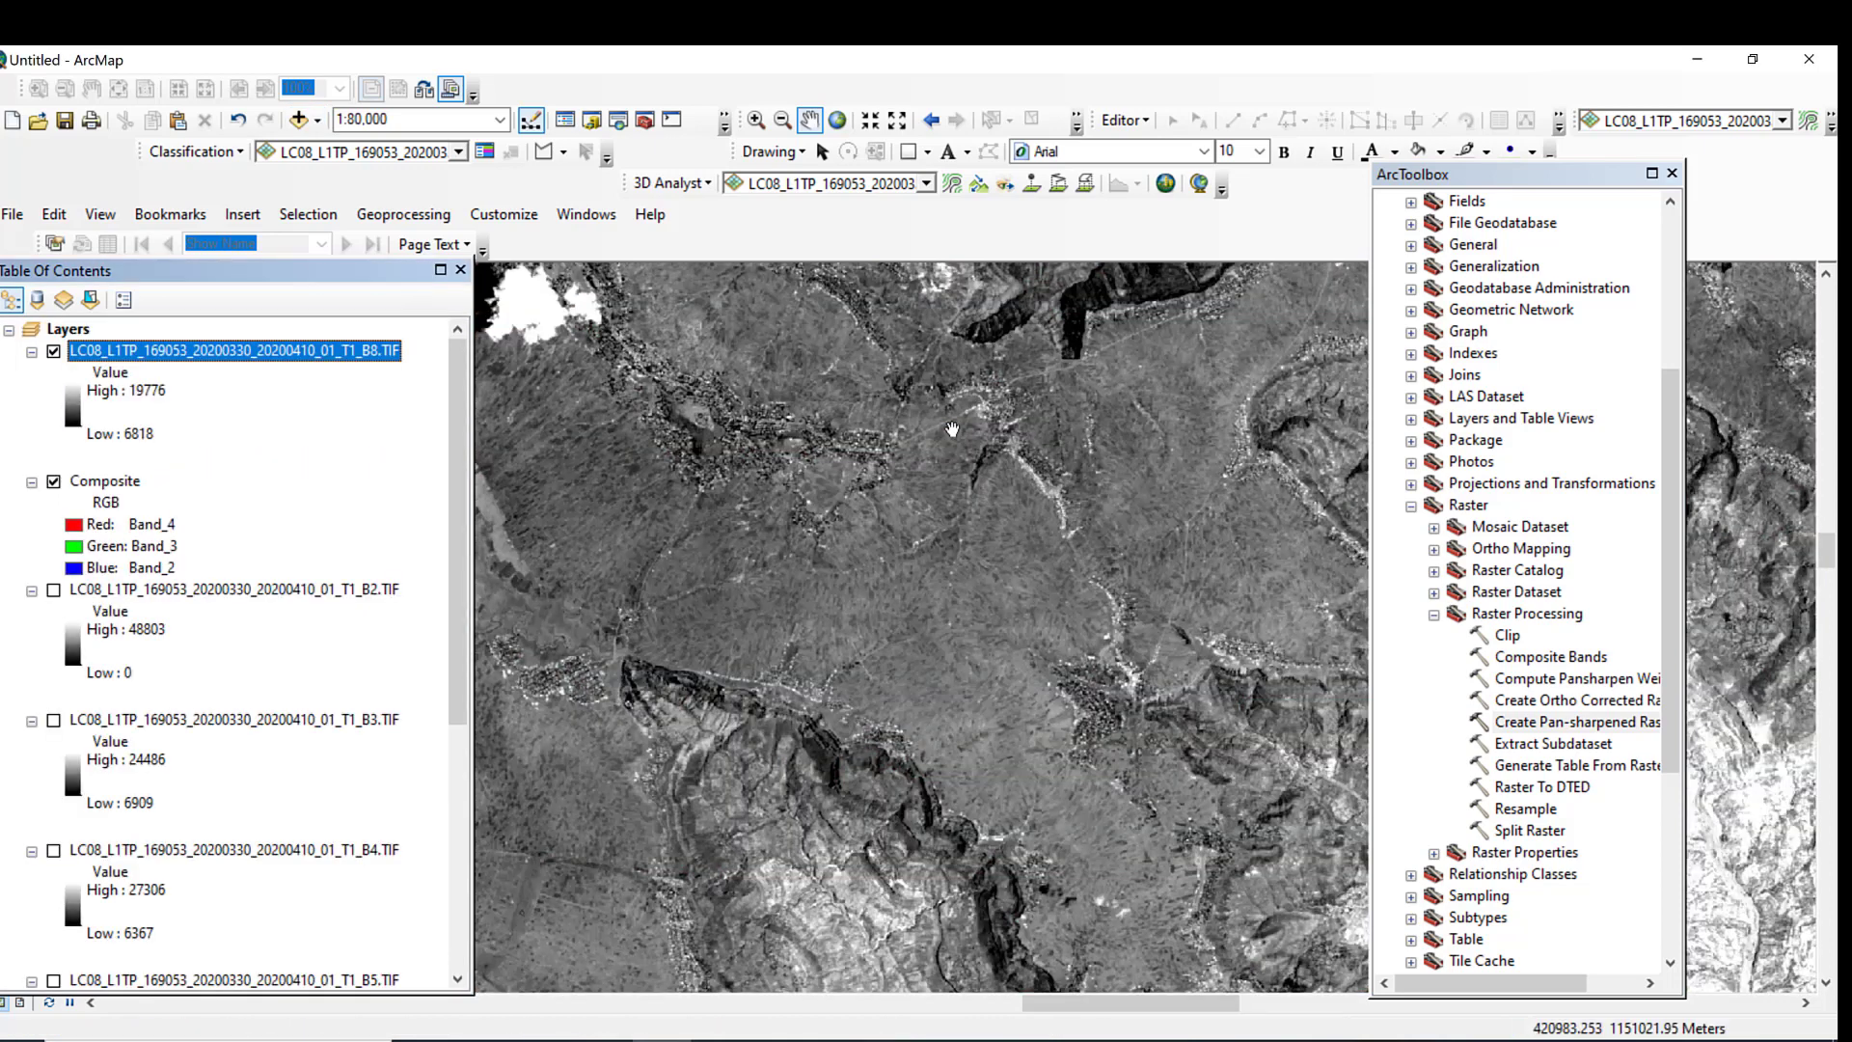
{"action": "double_click", "coordinate": [1554, 724]}
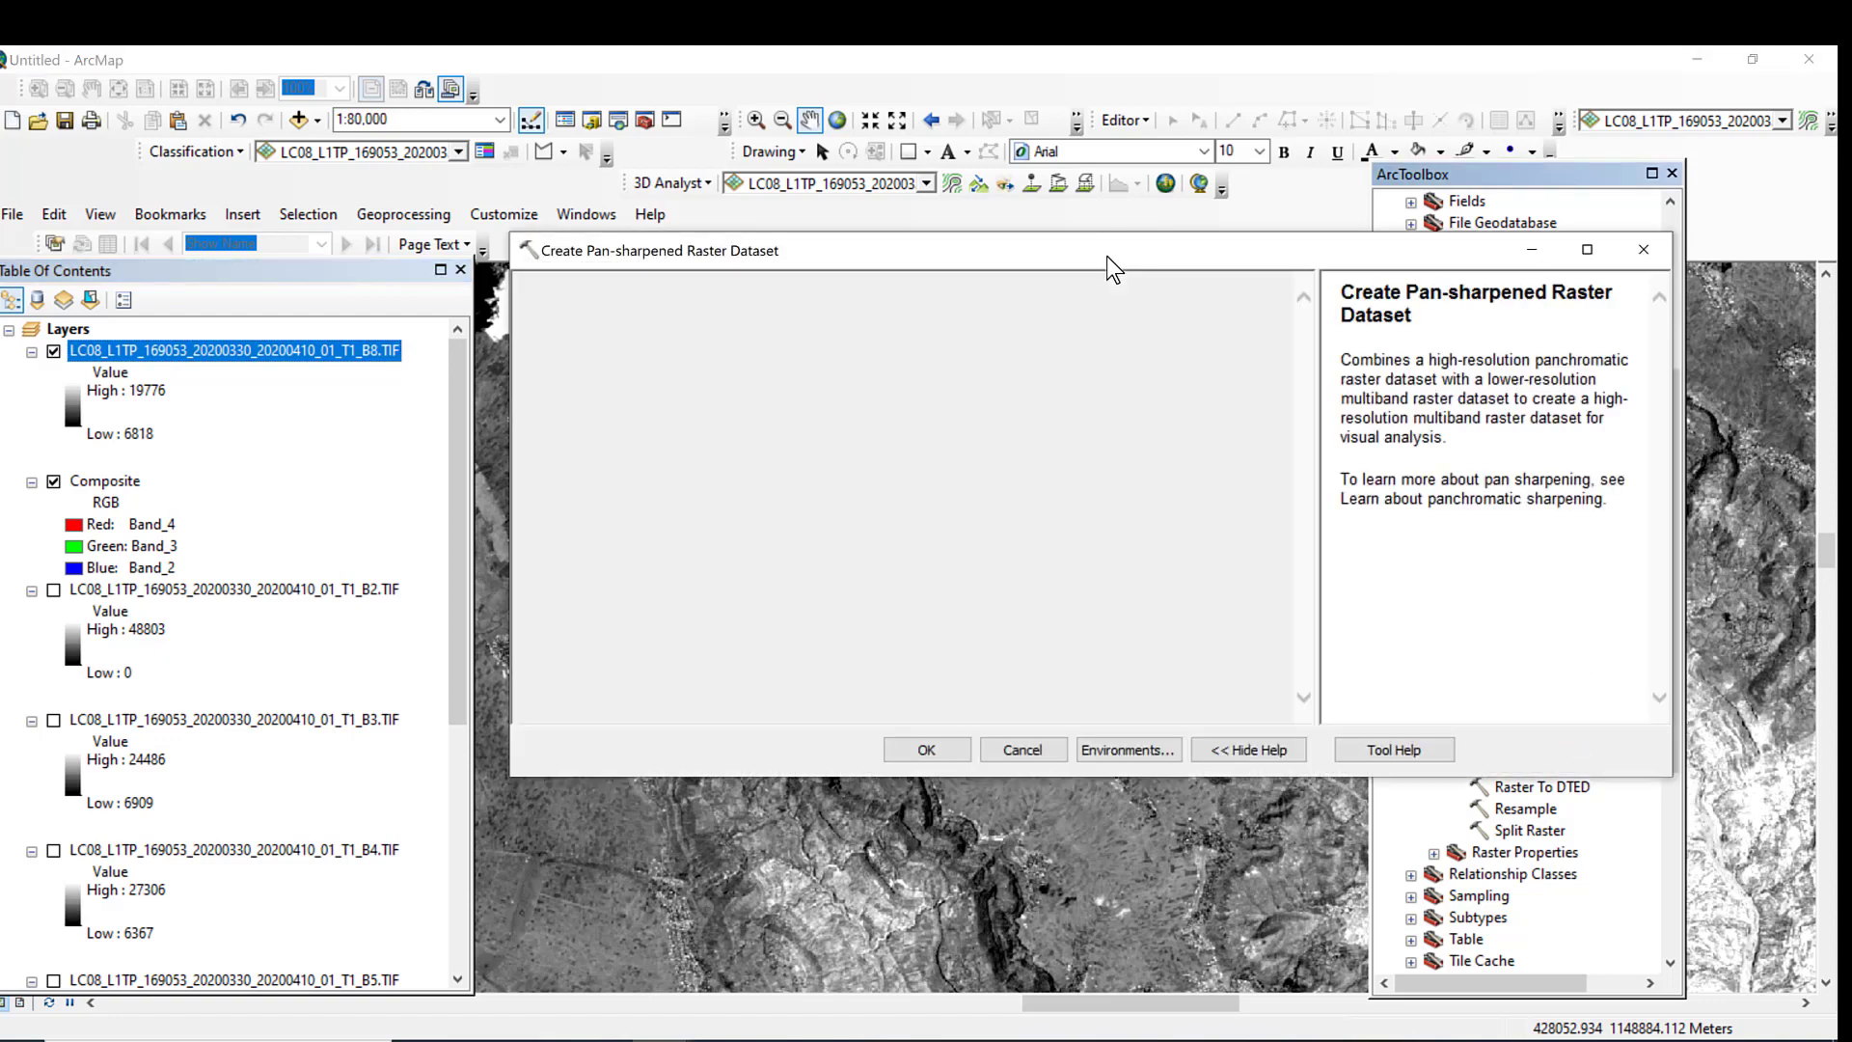
Step: Set Composite as the input raster and the B8.TIF band as the panchromatic image
{"action": "left_click", "coordinate": [1228, 319]}
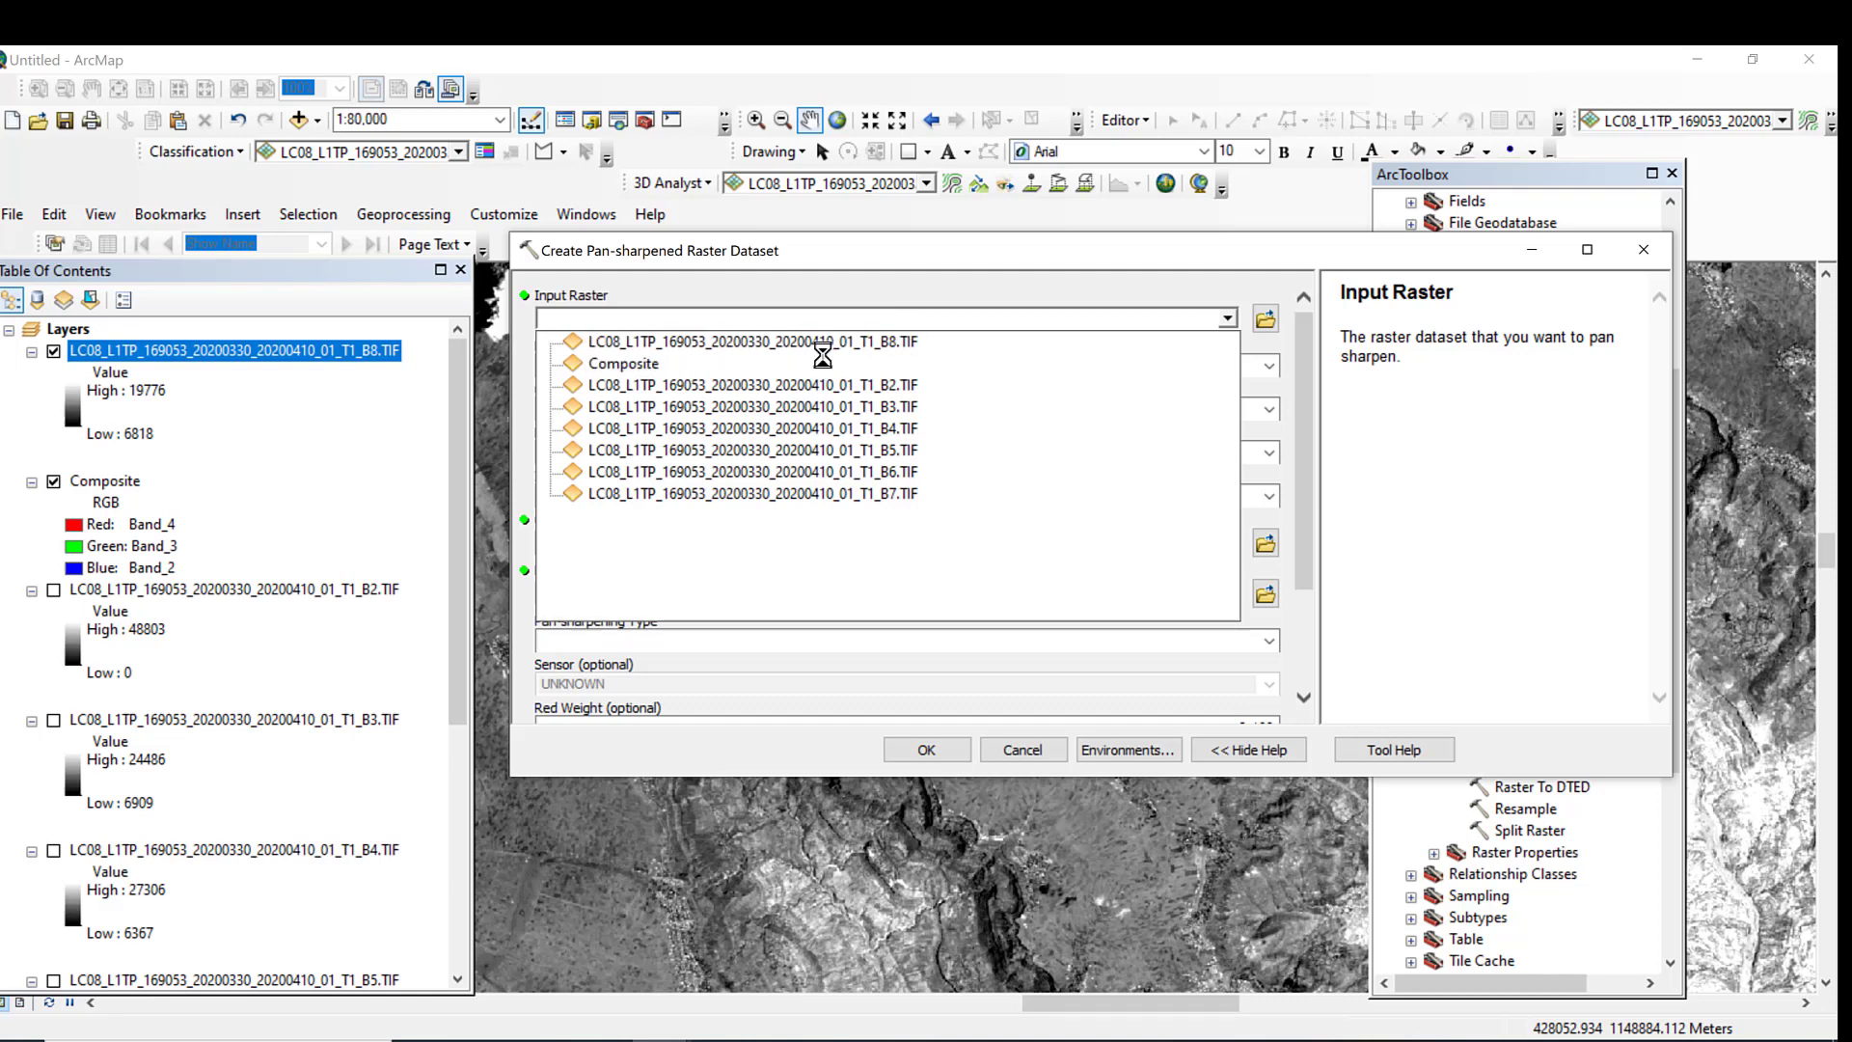
{"action": "left_click", "coordinate": [825, 367]}
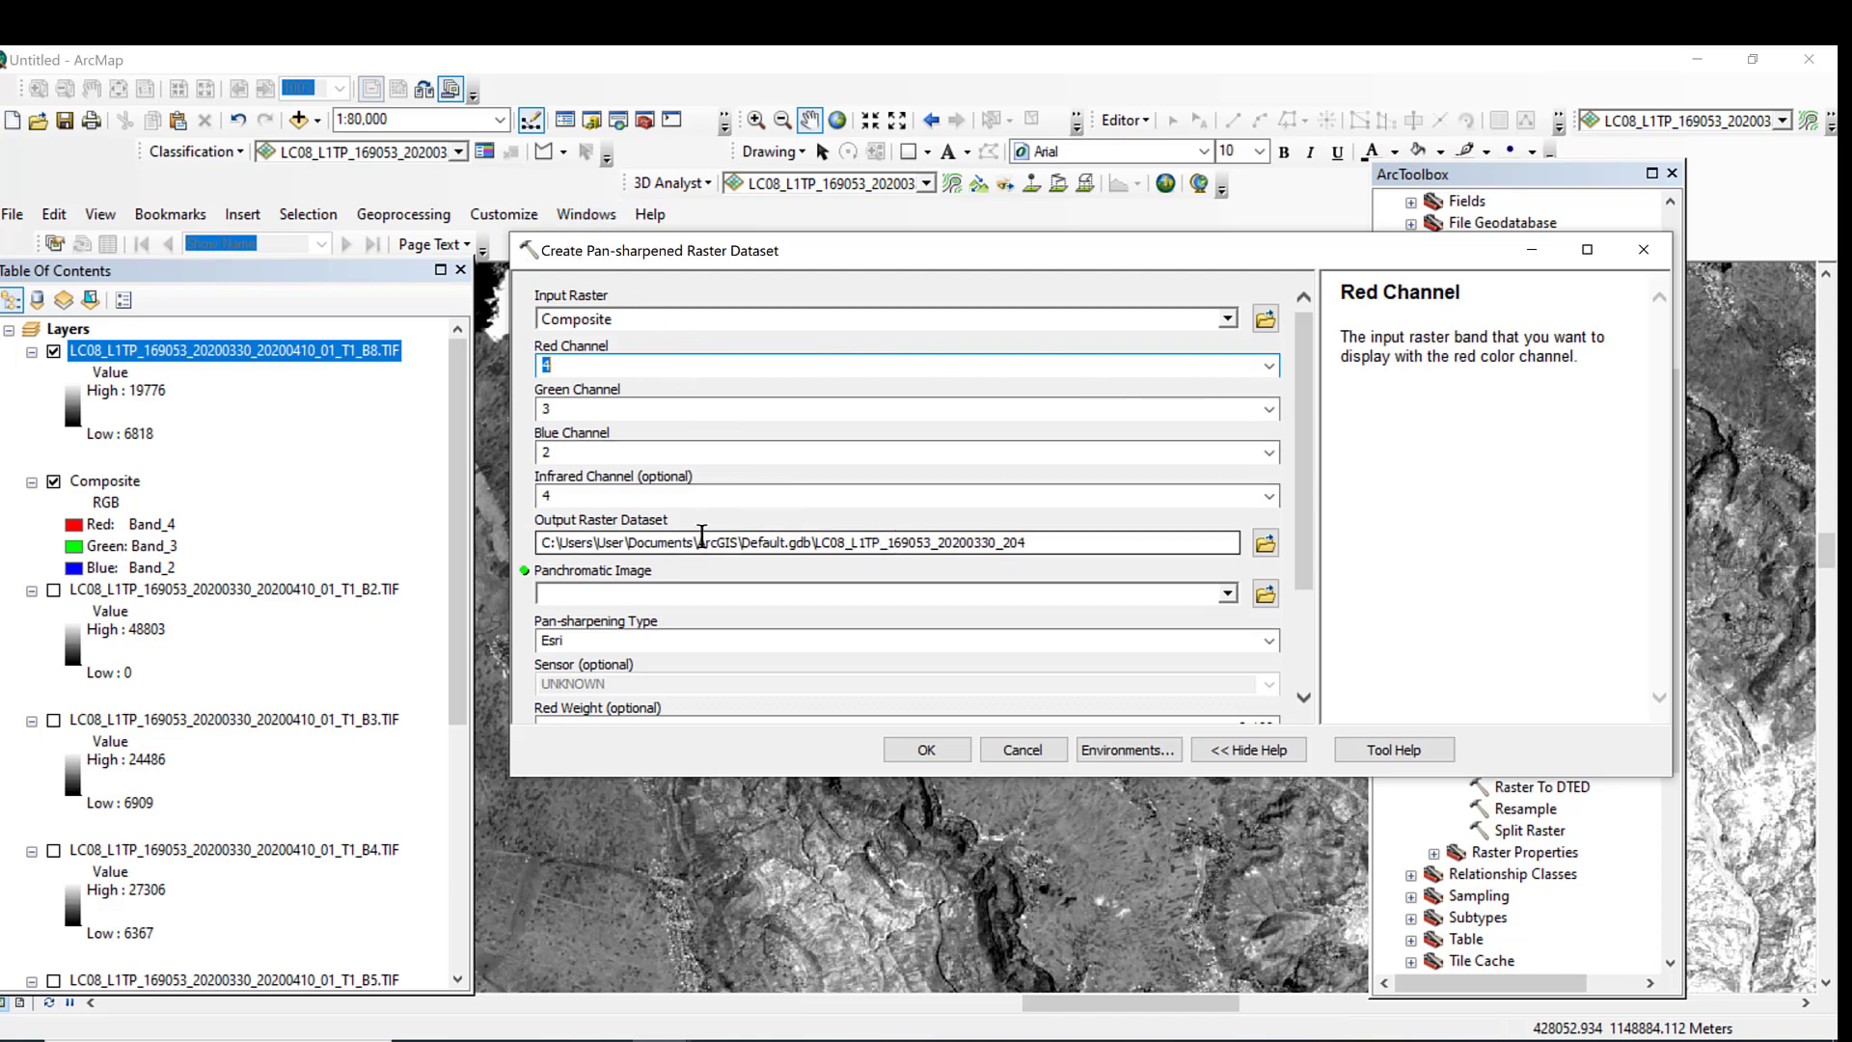
{"action": "left_click", "coordinate": [1081, 598]}
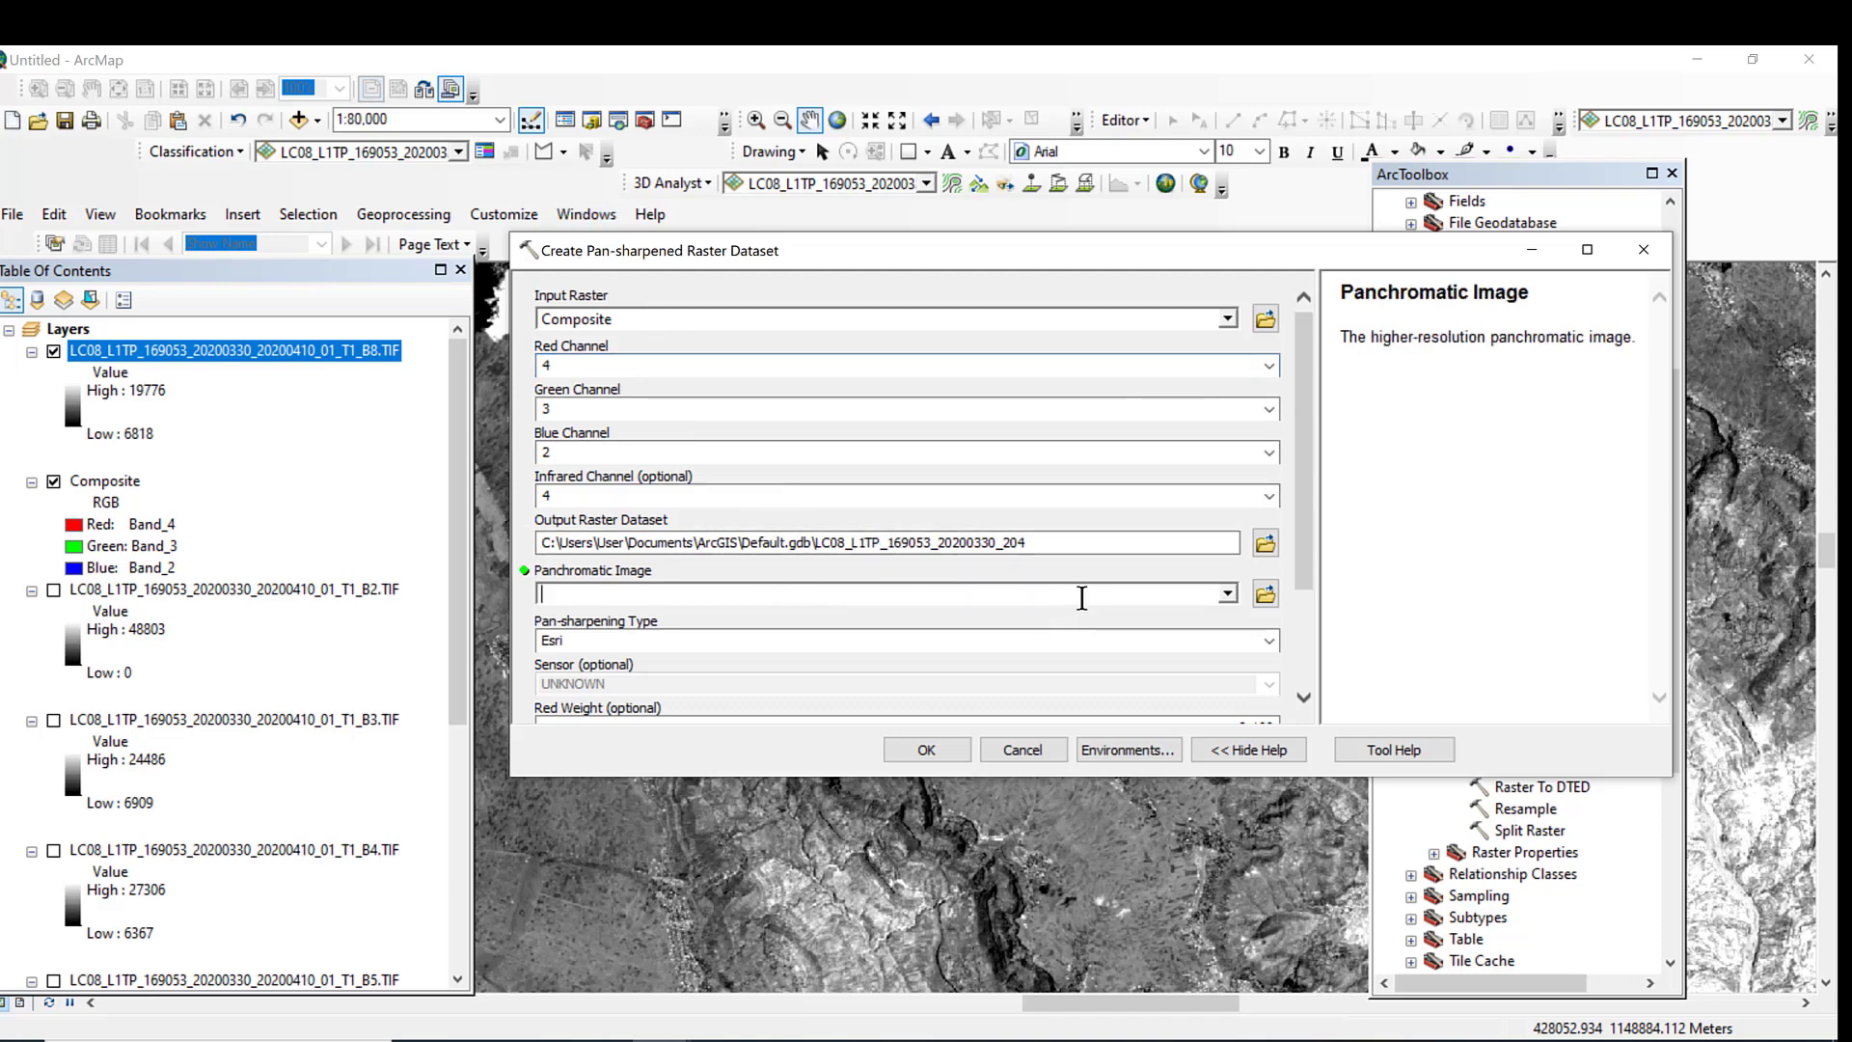
{"action": "left_click", "coordinate": [1227, 594]}
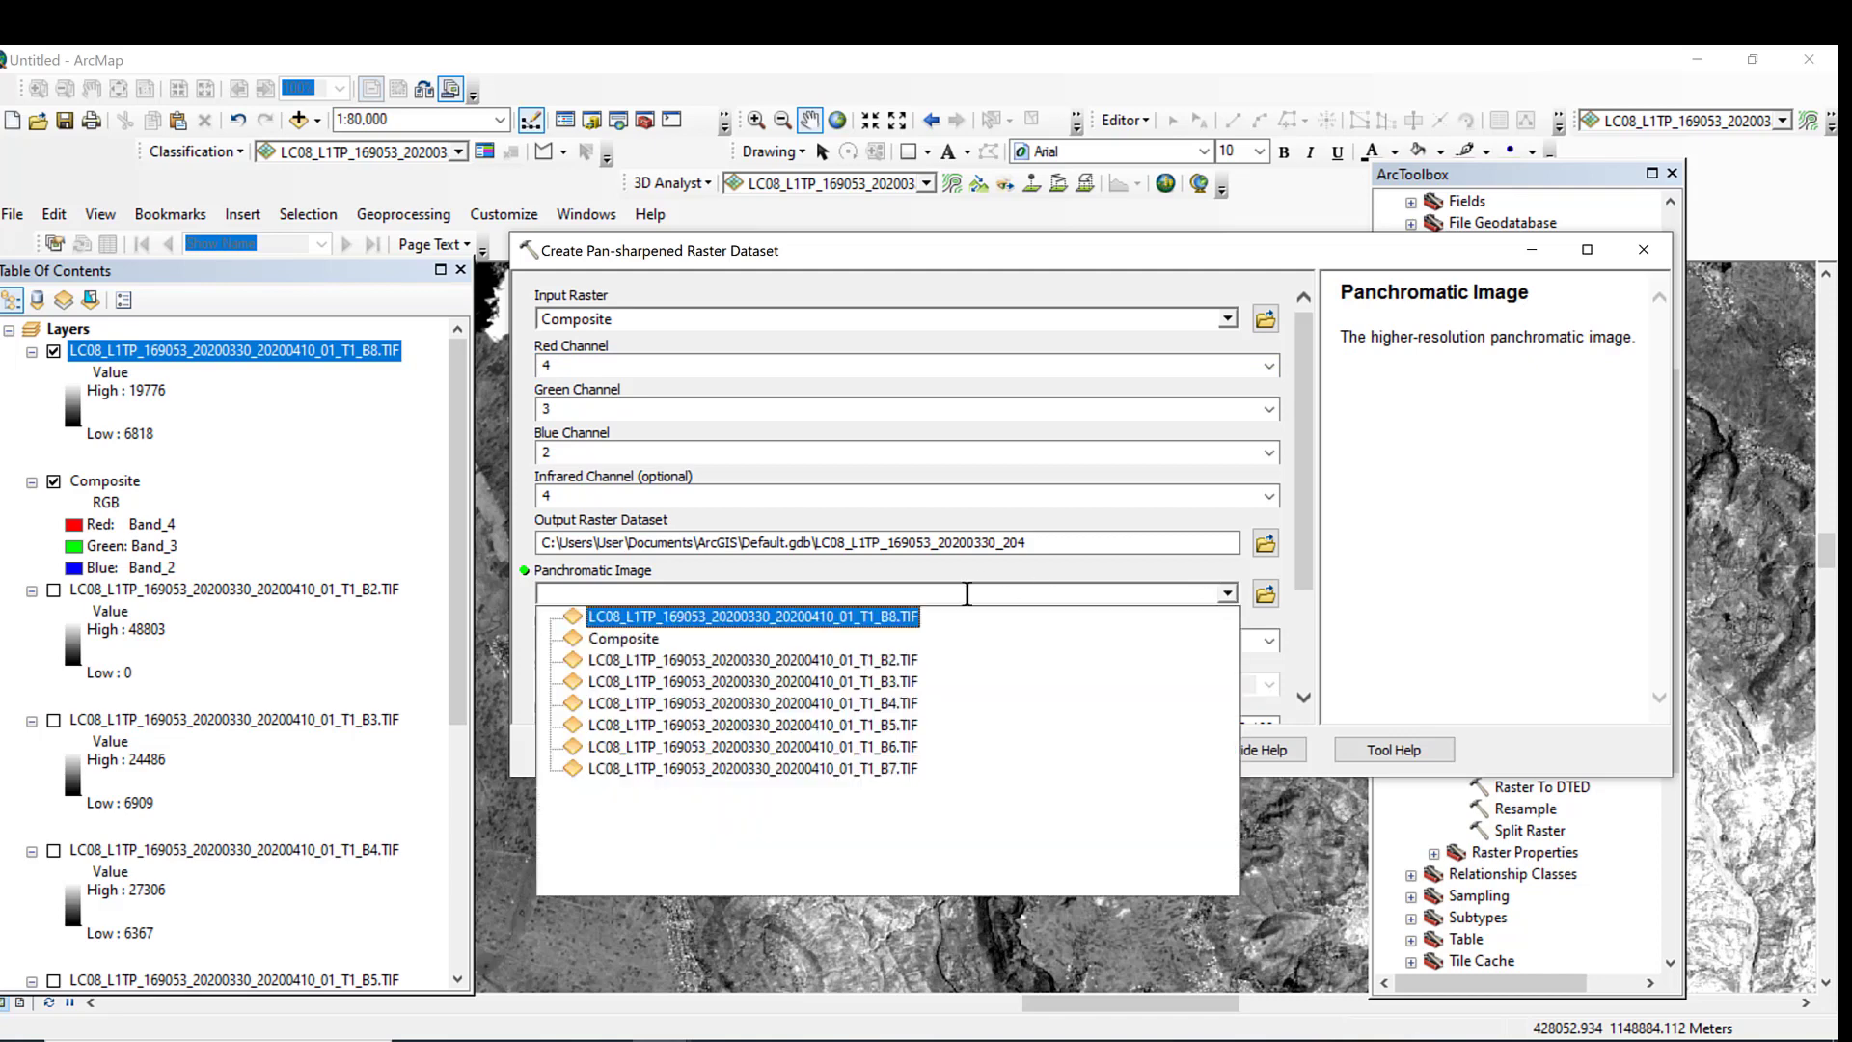
{"action": "left_click", "coordinate": [921, 618]}
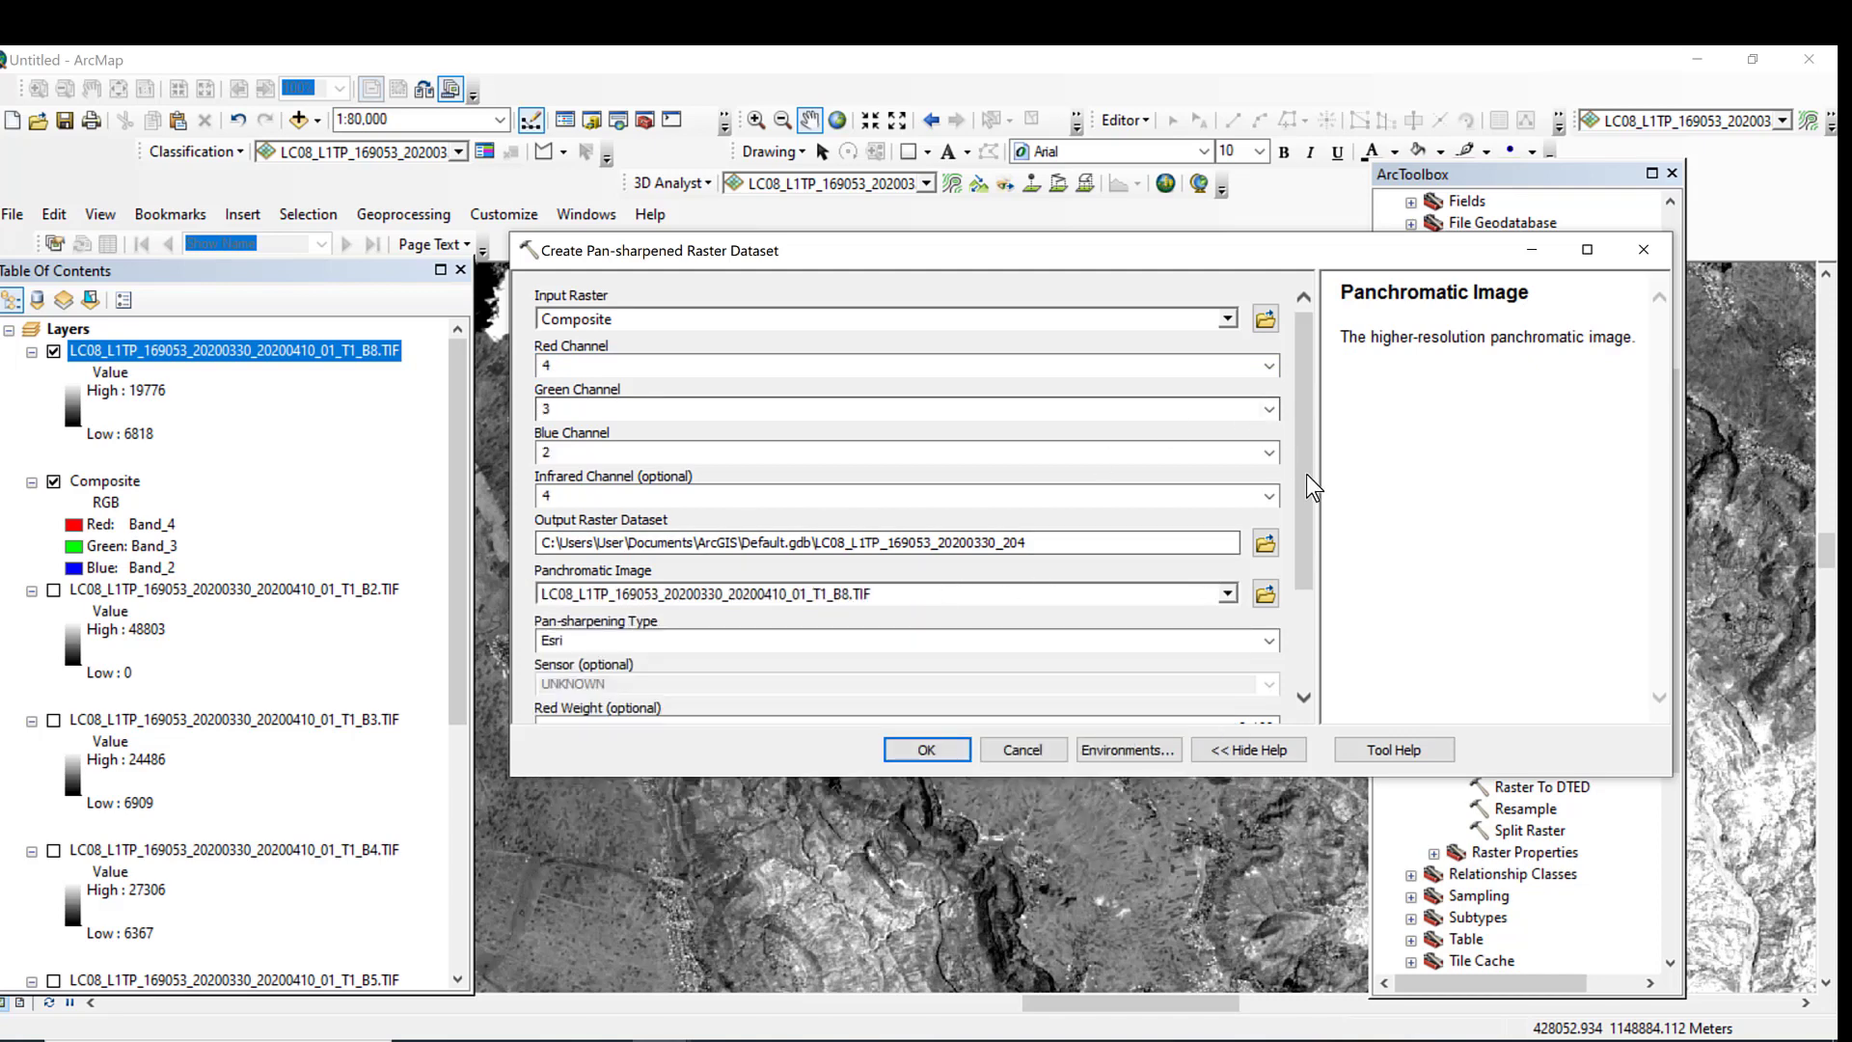
{"action": "scroll", "coordinate": [1311, 476], "scroll_direction": "down", "scroll_amount": 2}
{"action": "scroll", "coordinate": [1314, 584], "scroll_direction": "down", "scroll_amount": 1}
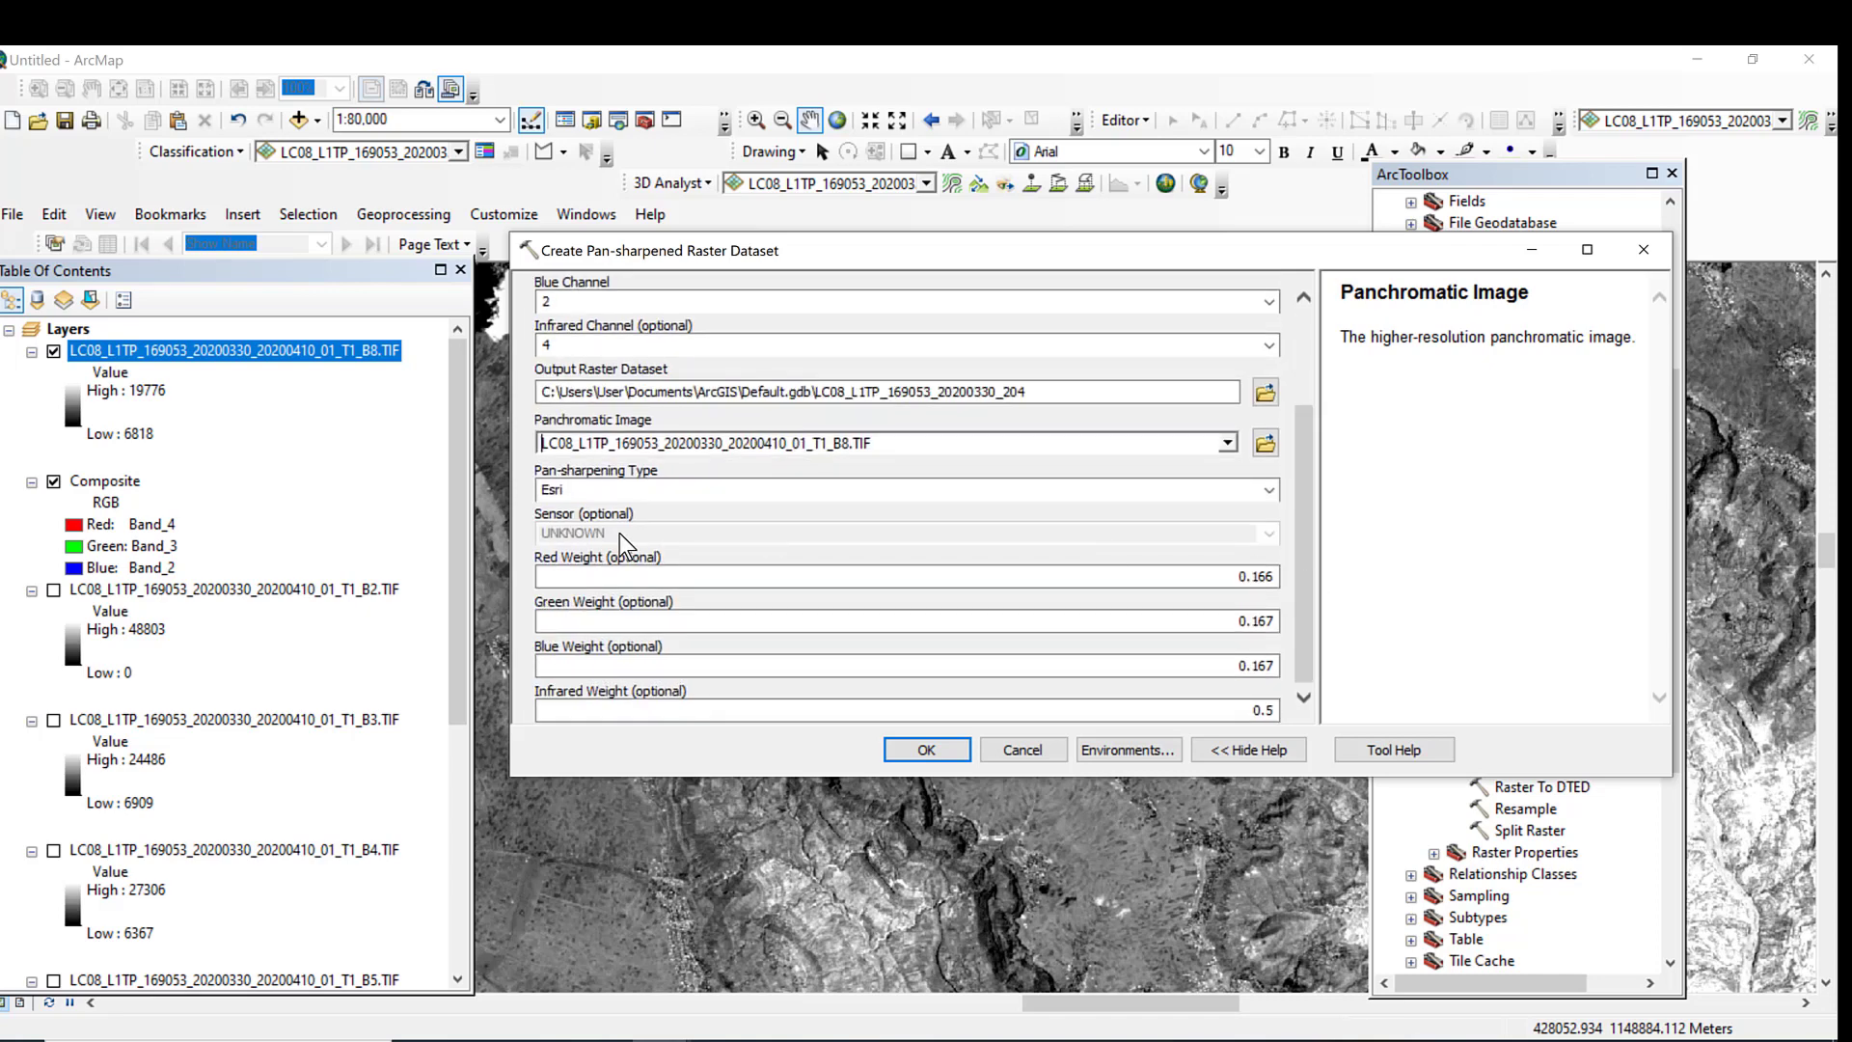
{"action": "left_click", "coordinate": [1269, 490]}
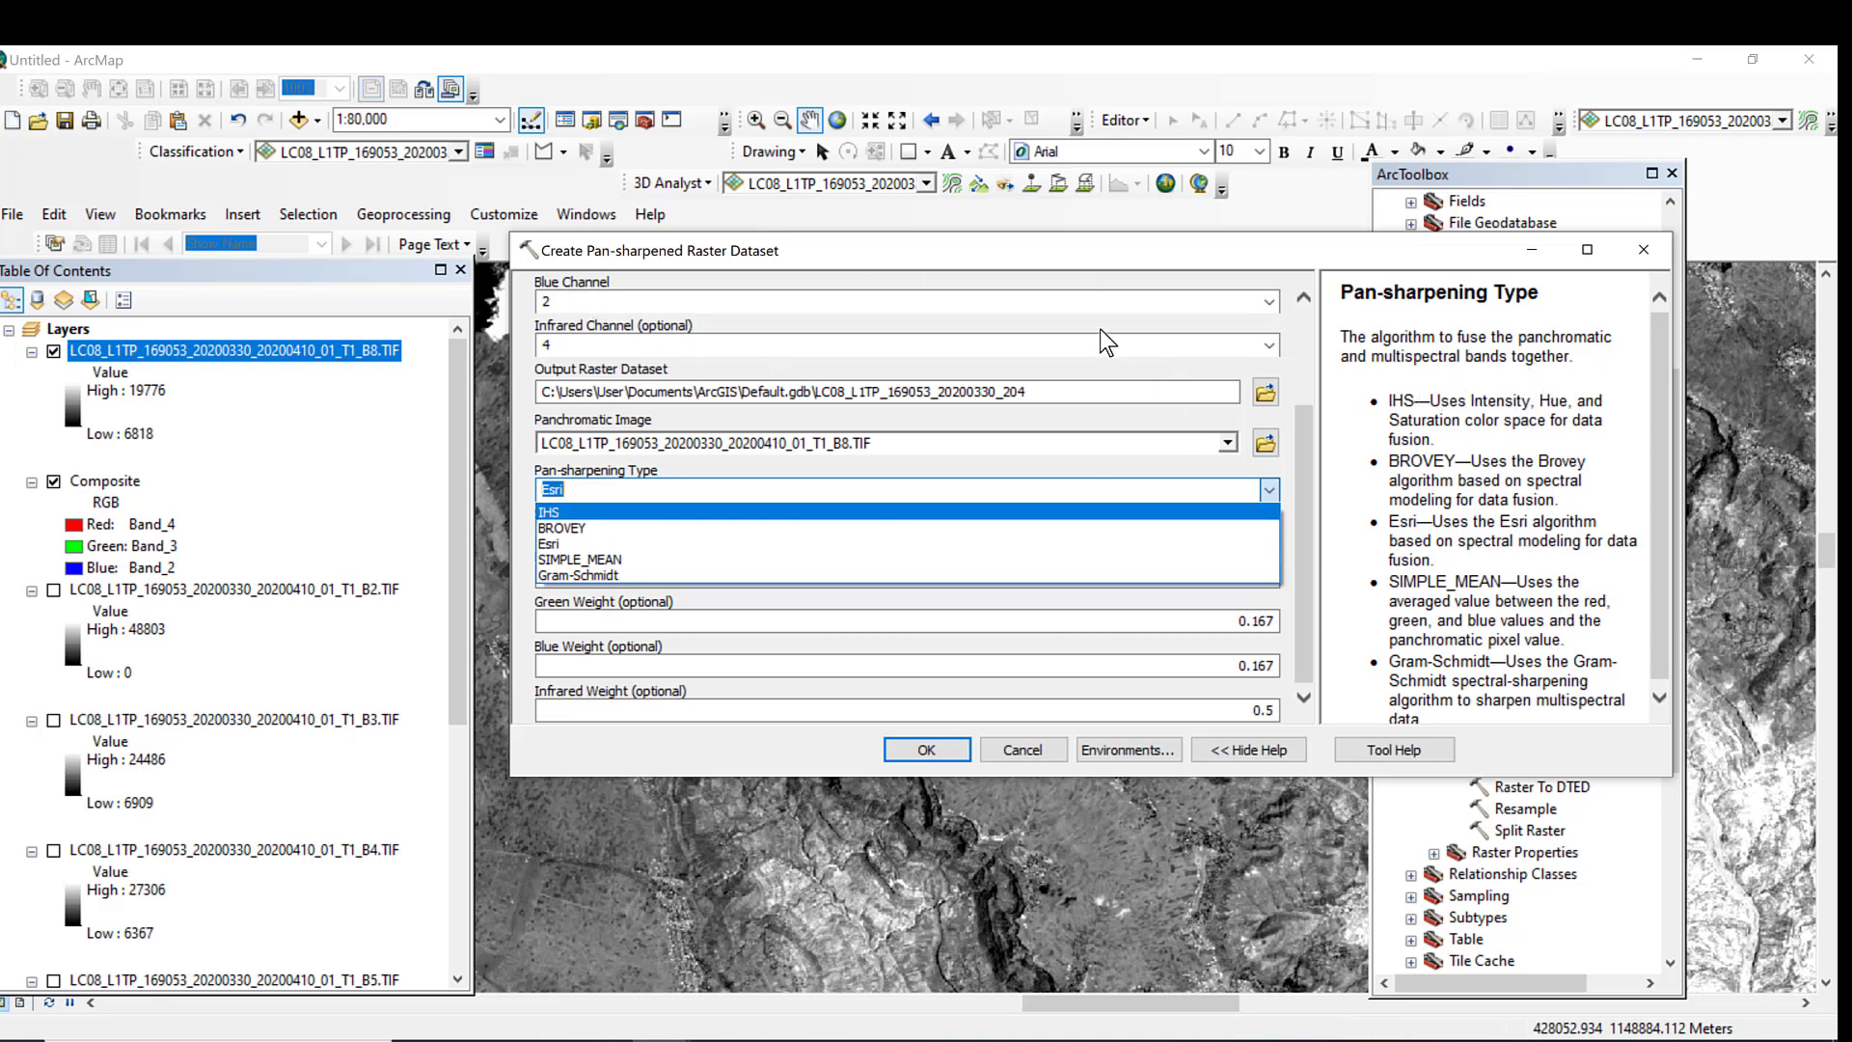
Step: Switch the Pan-sharpening Type from Esri to Gram-Schmidt
{"action": "left_click", "coordinate": [1673, 477]}
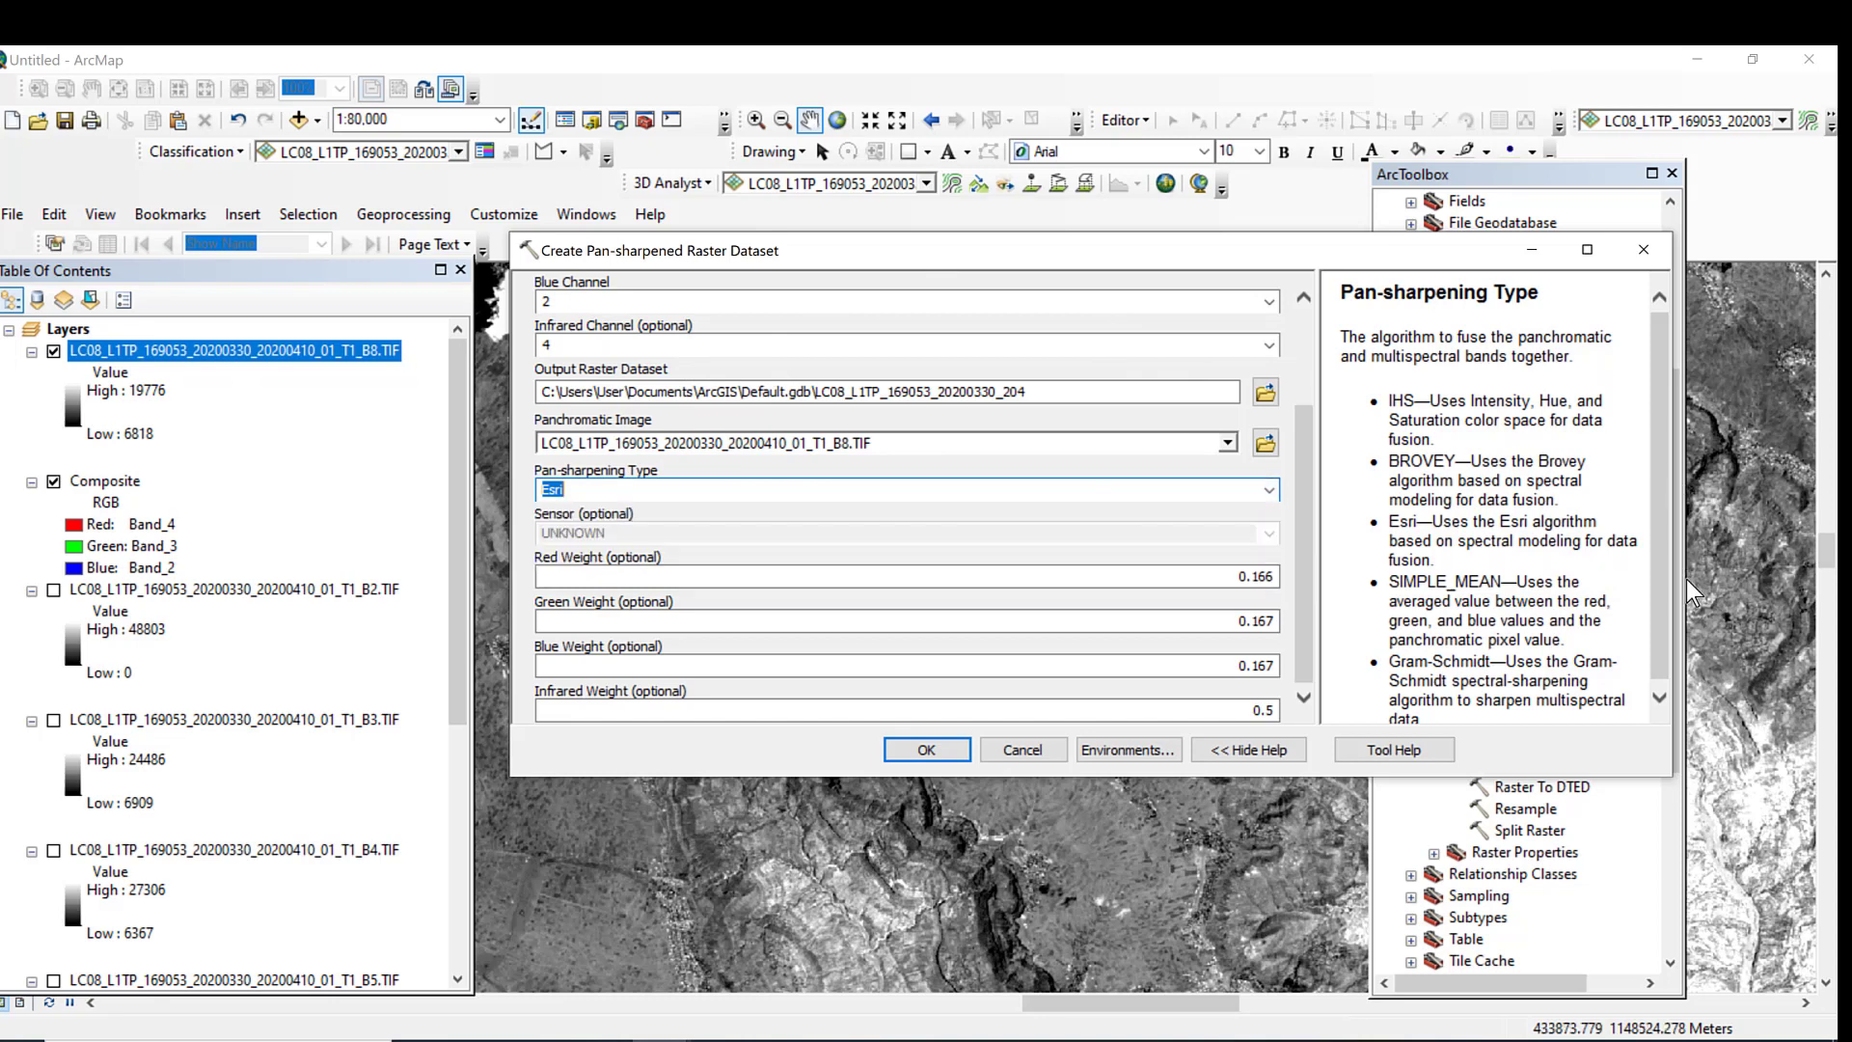
{"action": "left_click", "coordinate": [1661, 701]}
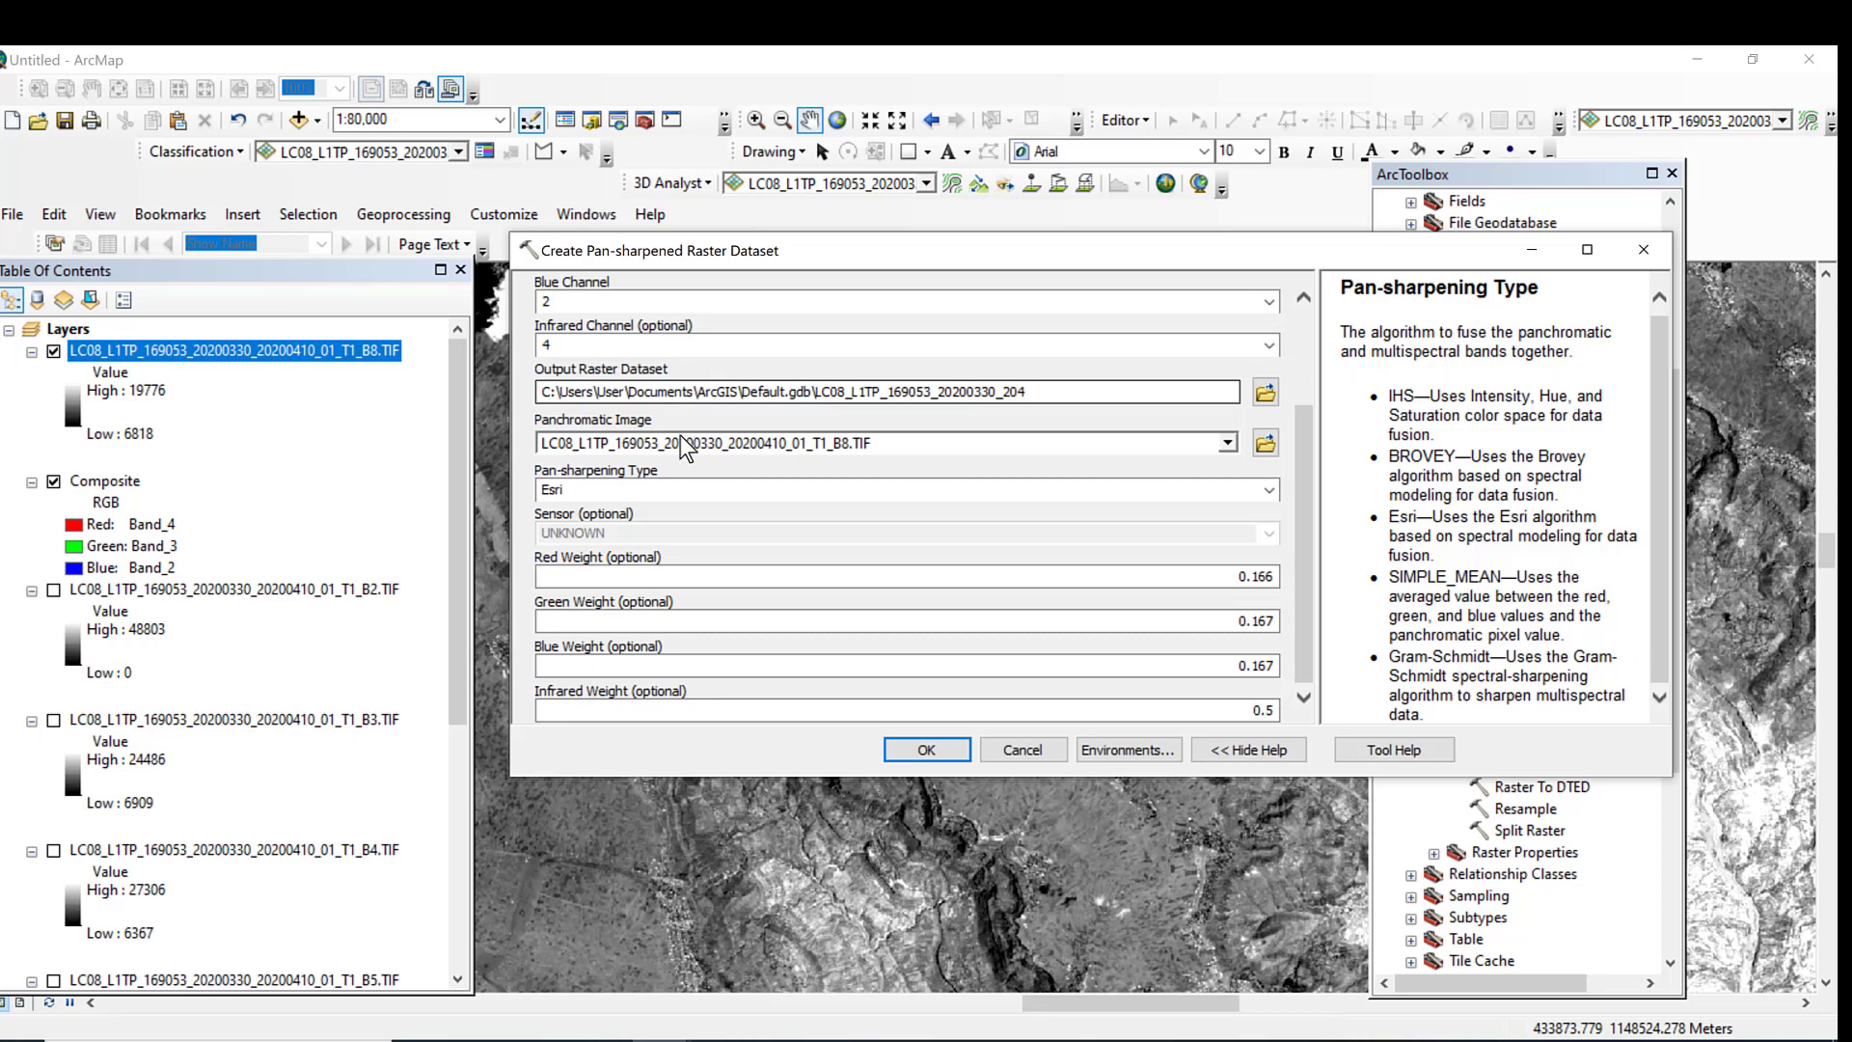
{"action": "left_click", "coordinate": [1267, 489]}
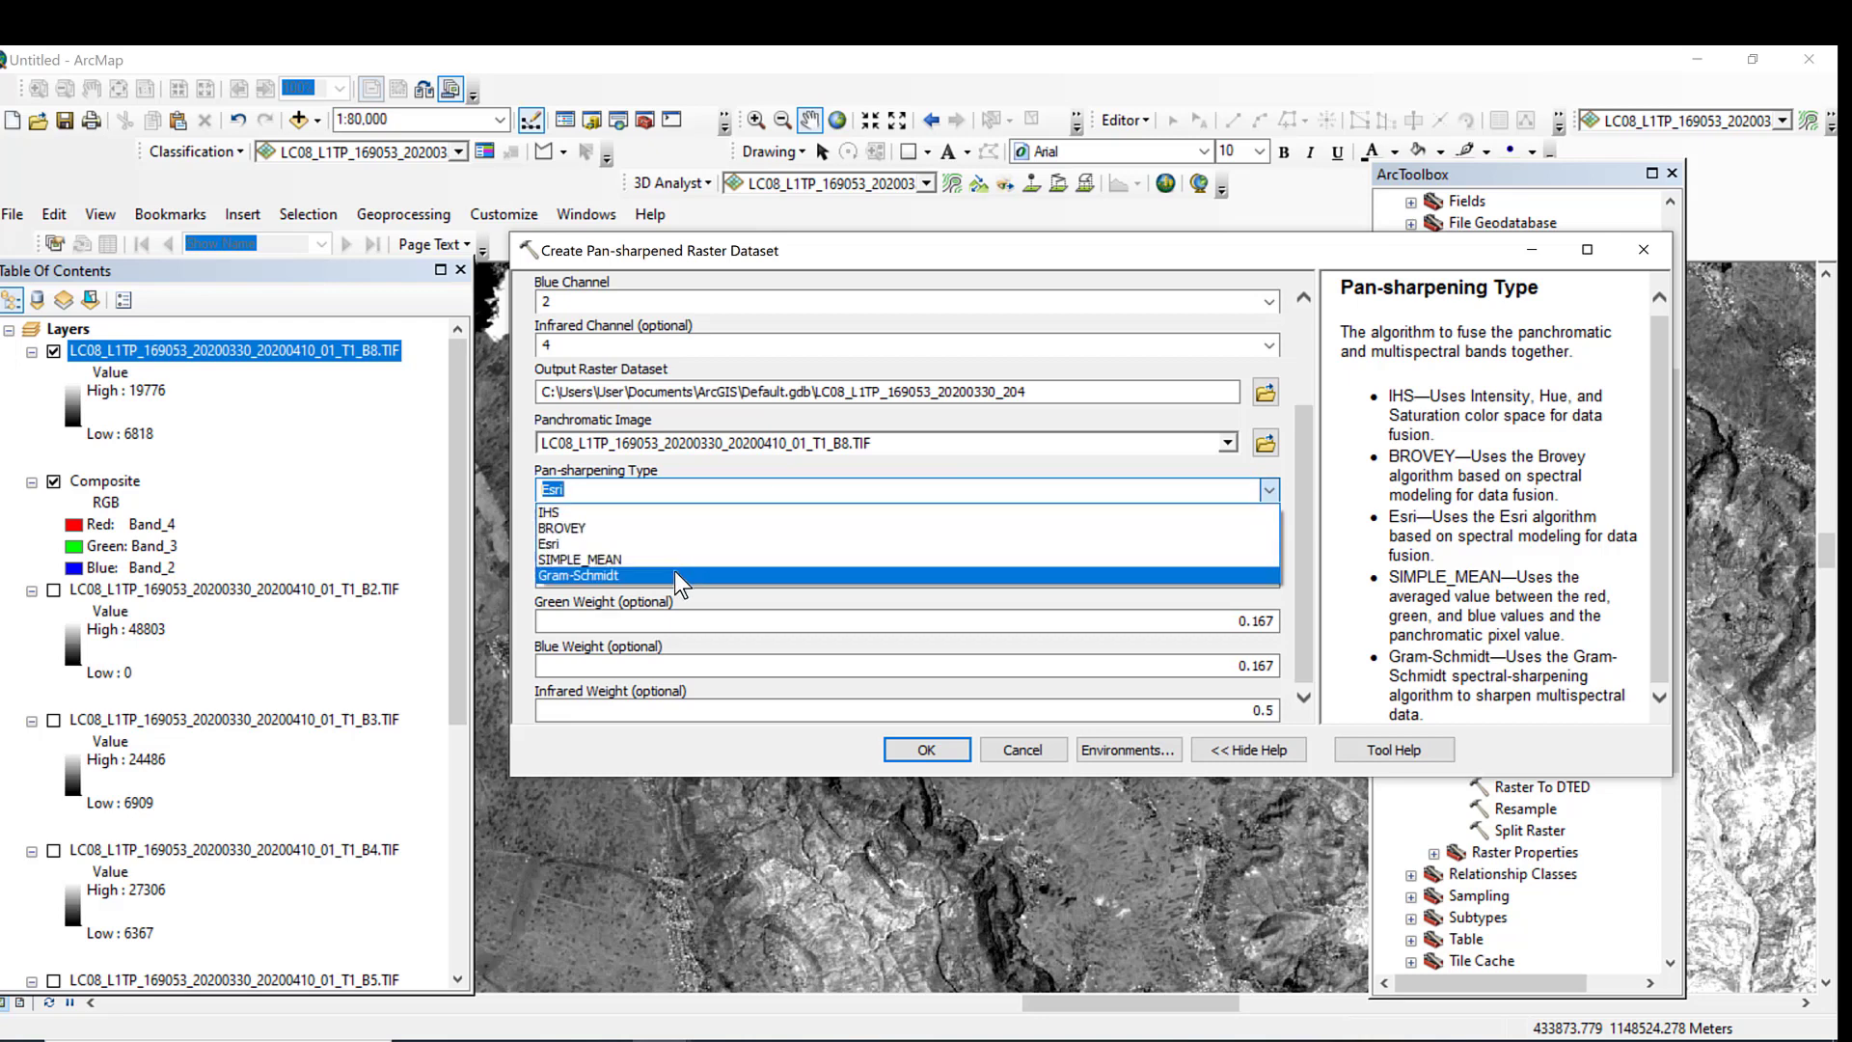
{"action": "left_click", "coordinate": [676, 576]}
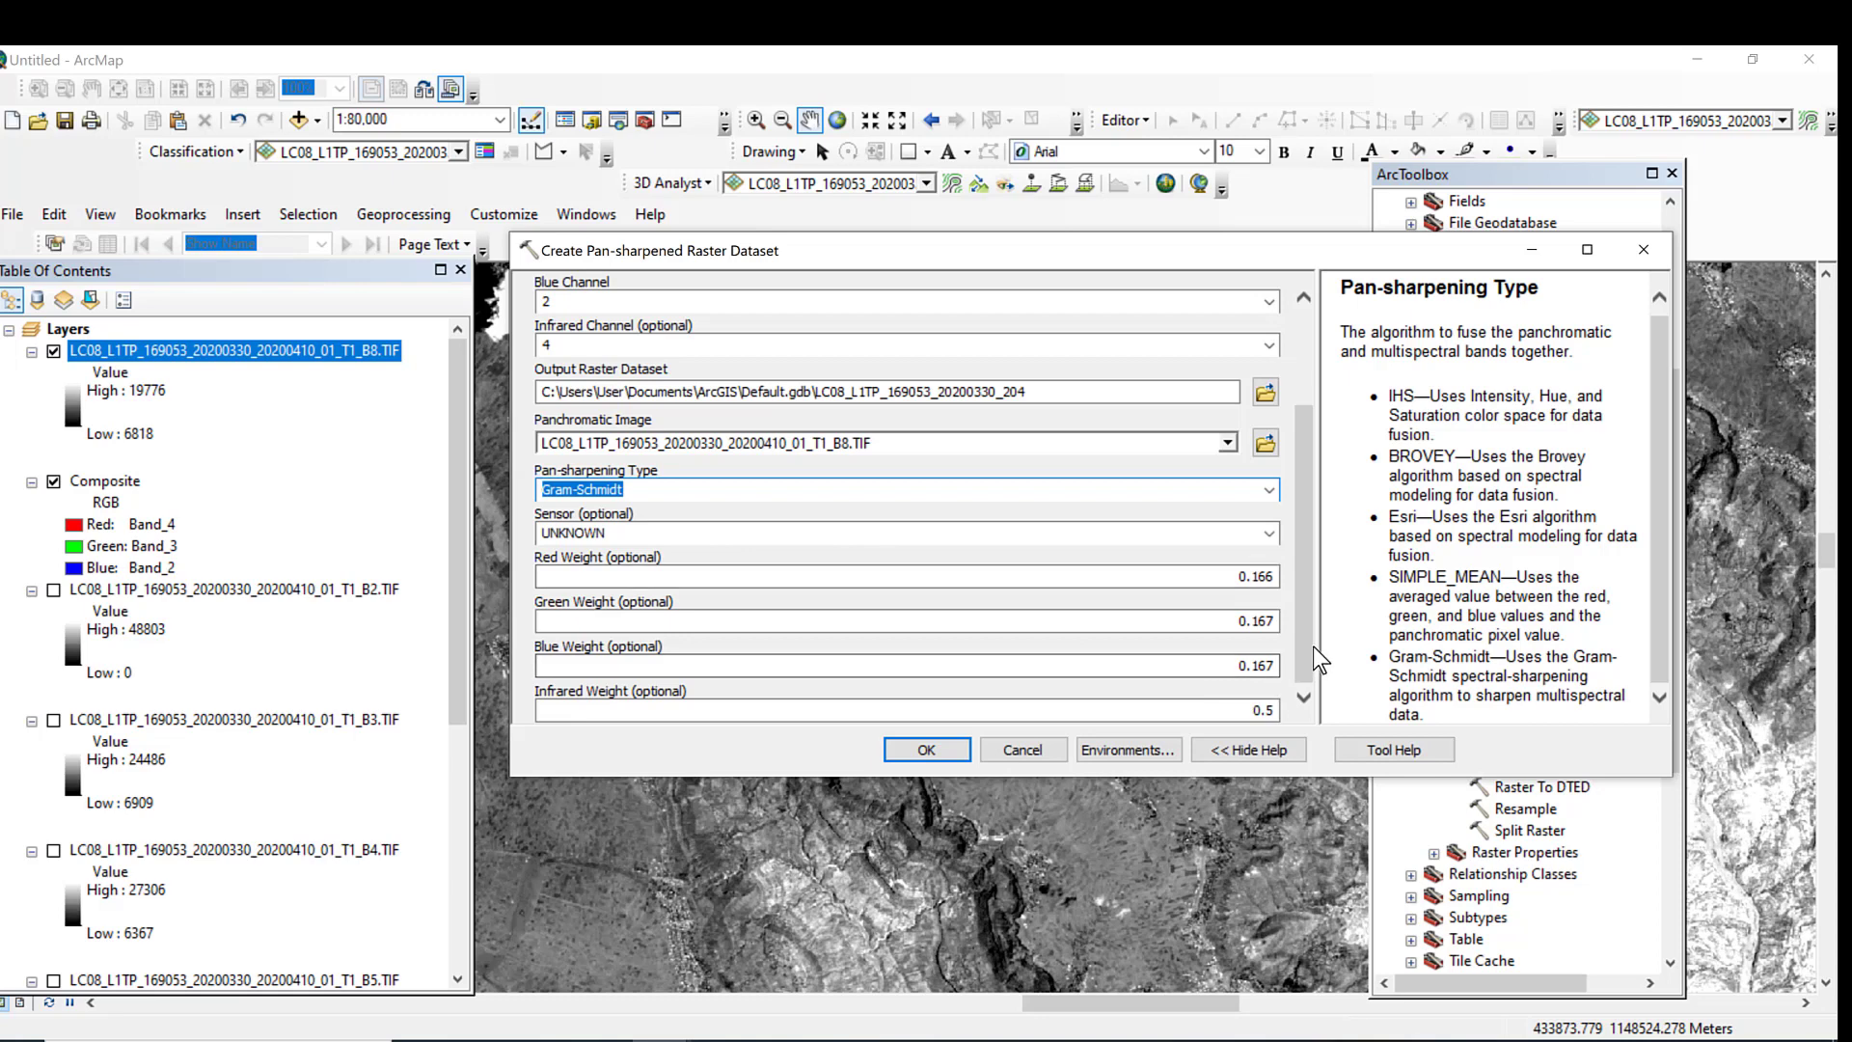
{"action": "left_click_drag", "start_coordinate": [1306, 662], "coordinate": [1317, 569]}
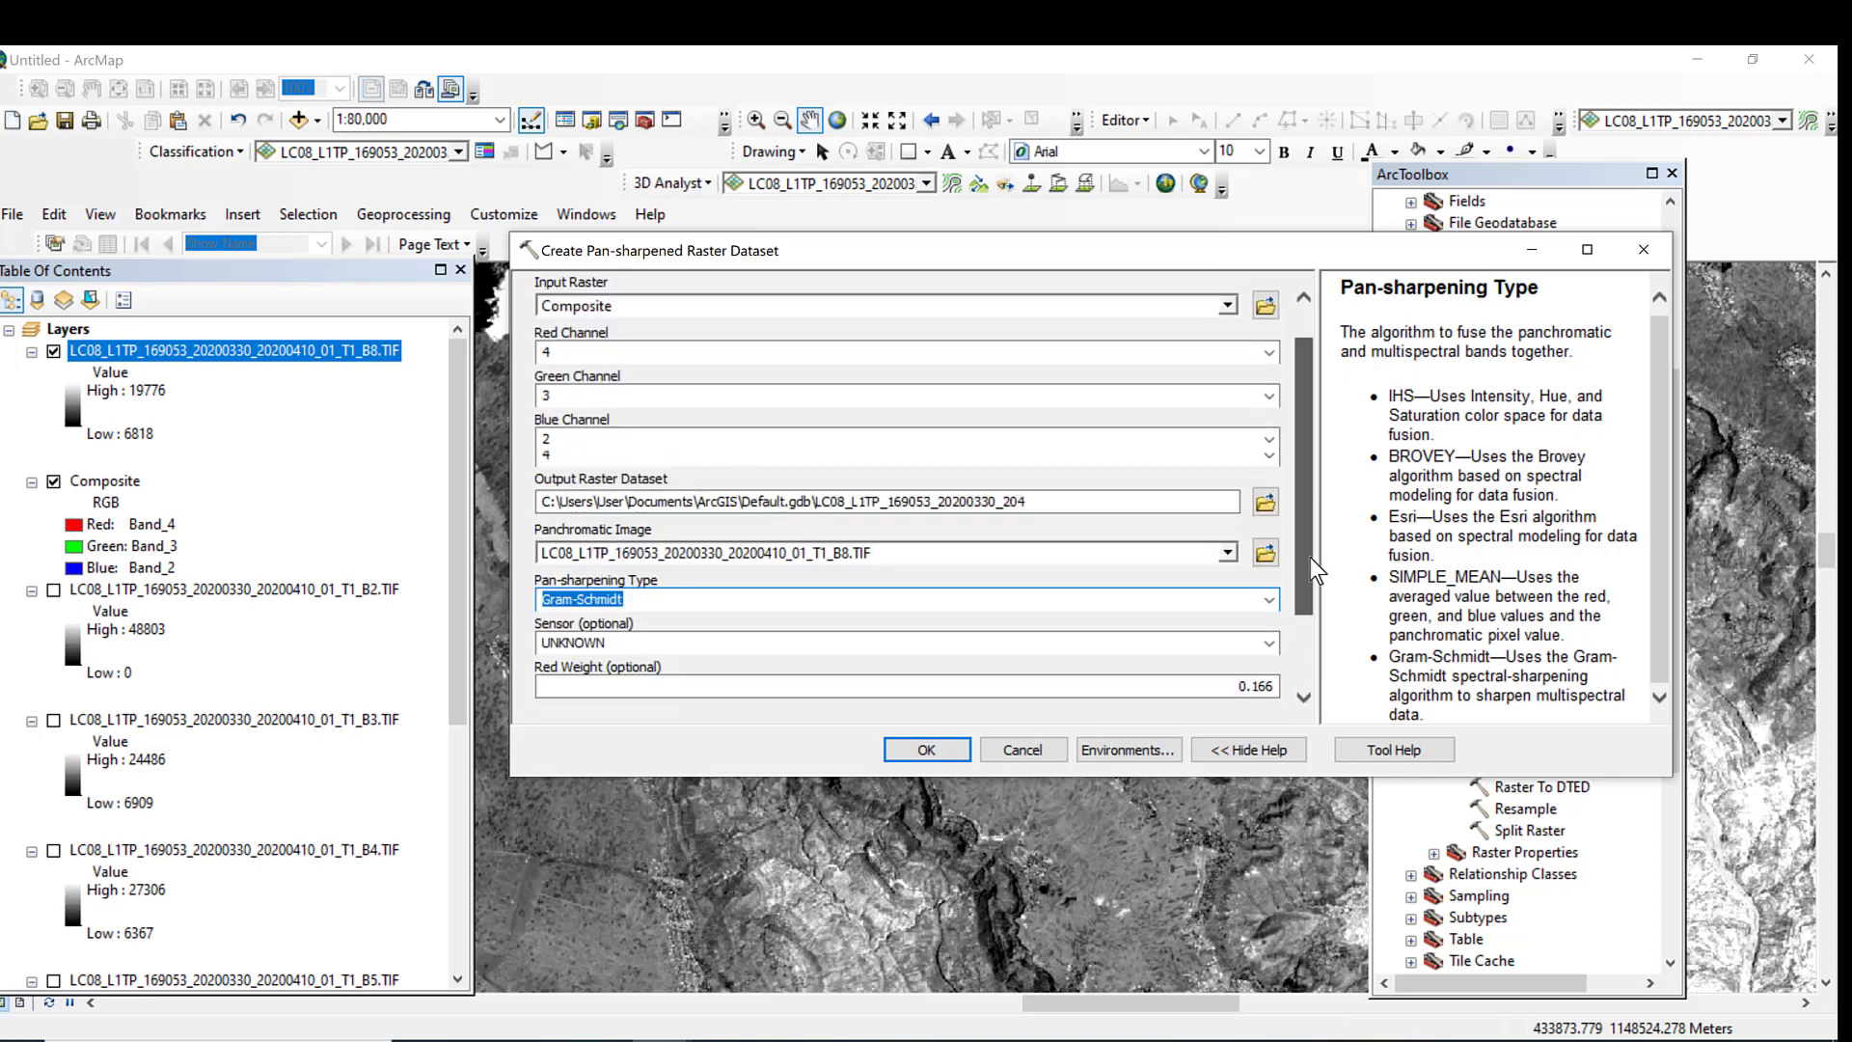
{"action": "scroll", "coordinate": [1314, 569], "scroll_direction": "down", "scroll_amount": 2}
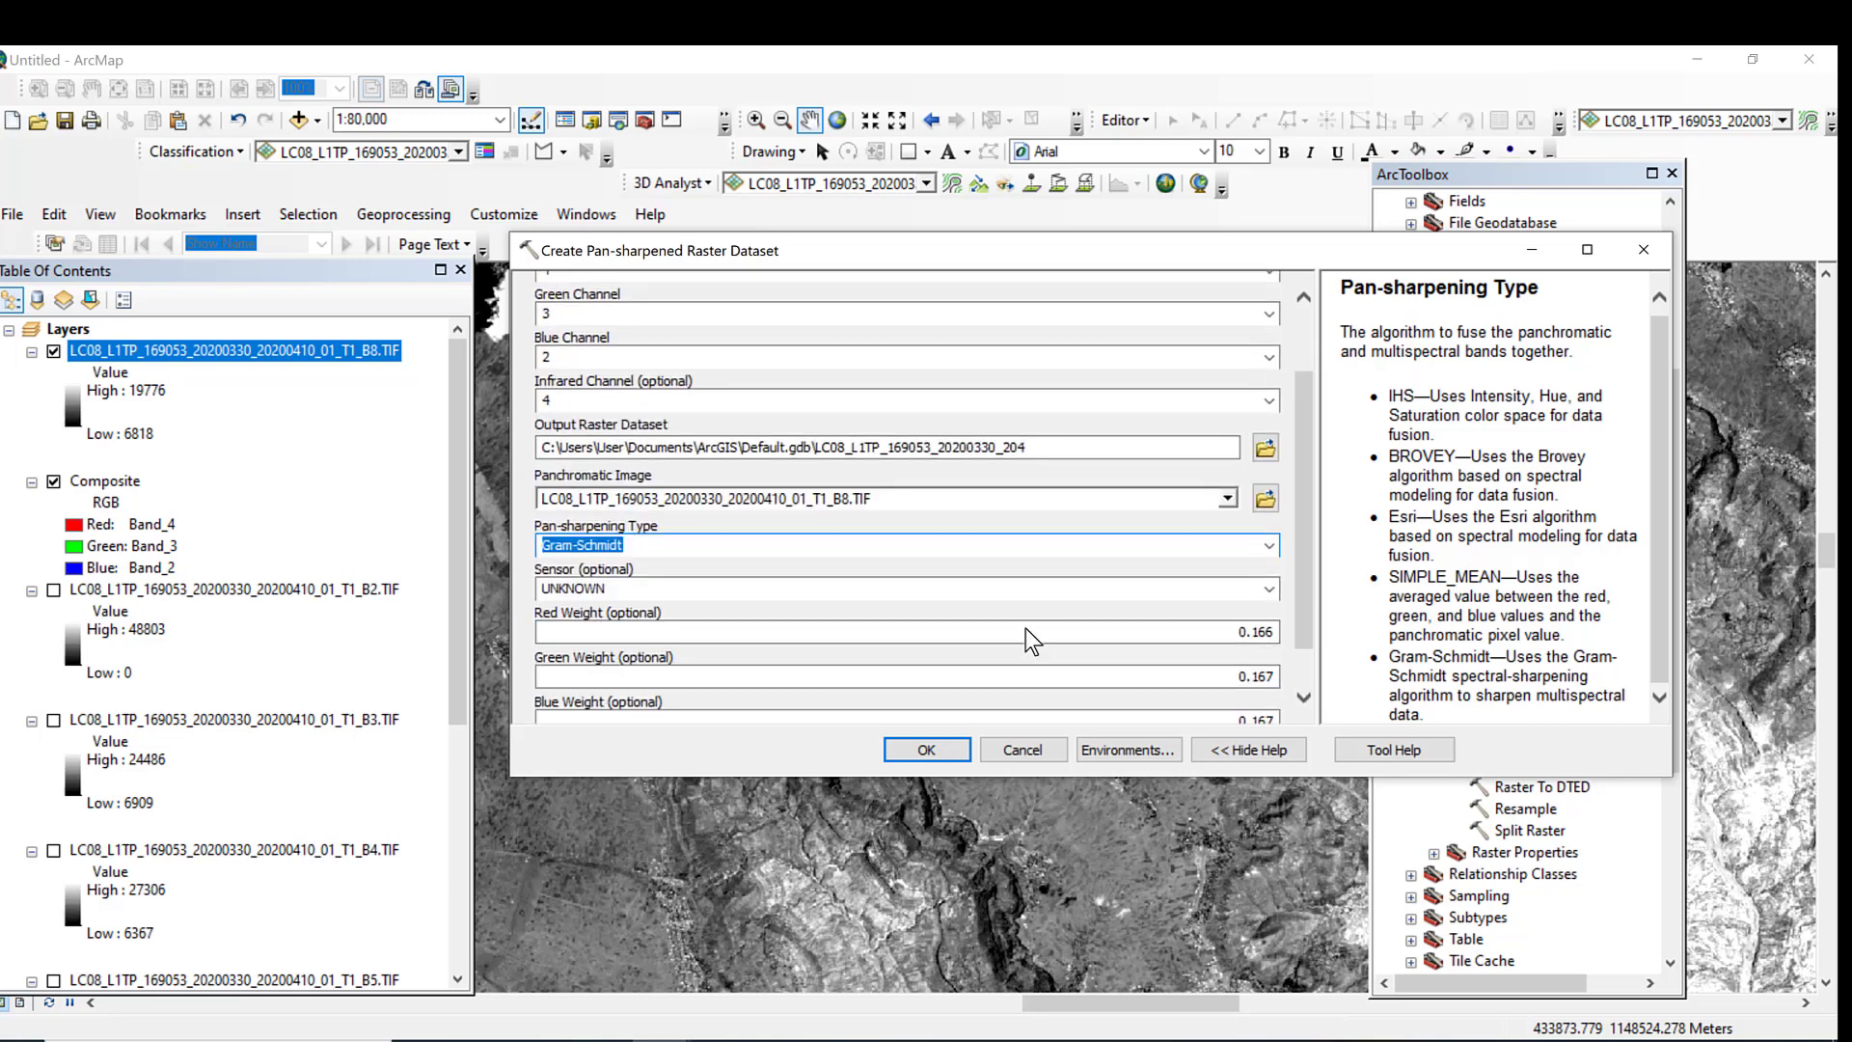
Step: Choose Landsat 8 as sensor, giving weights 0.42, 0.51, 0.07, 0, and run the tool
{"action": "left_click", "coordinate": [1270, 590]}
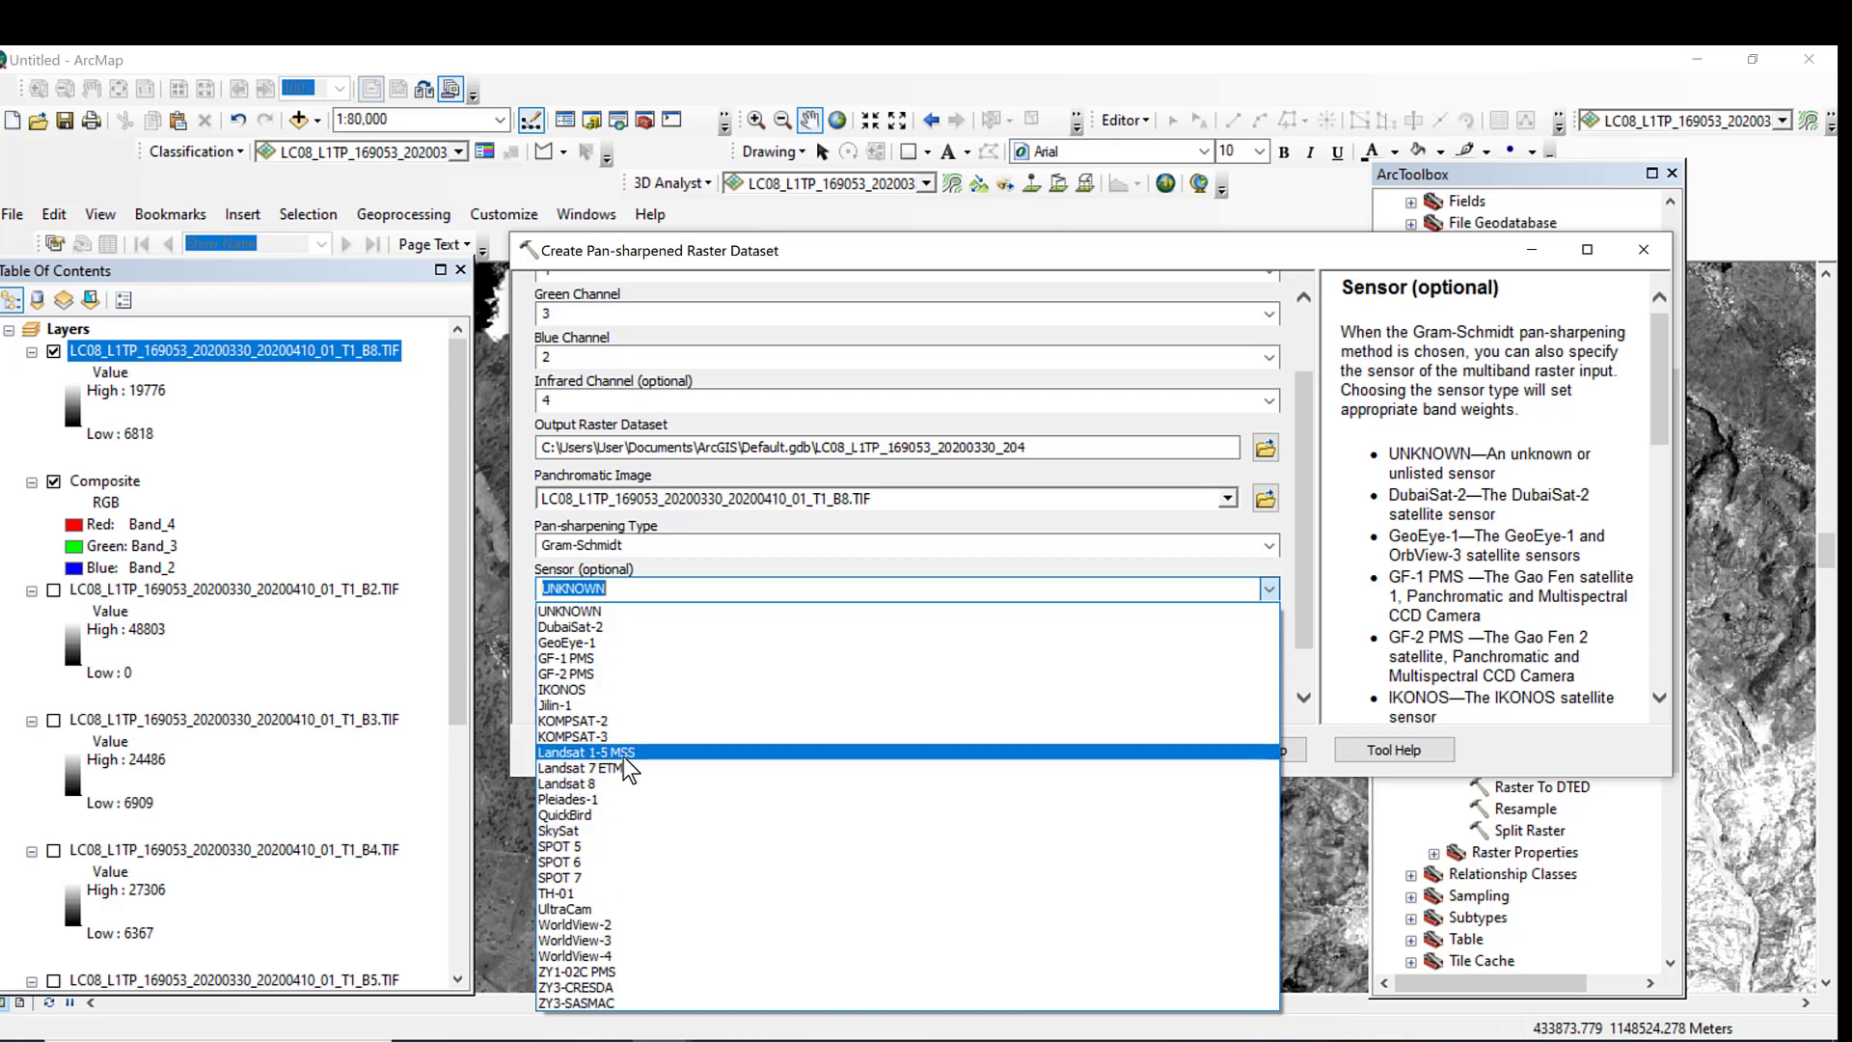
{"action": "left_click", "coordinate": [617, 784]}
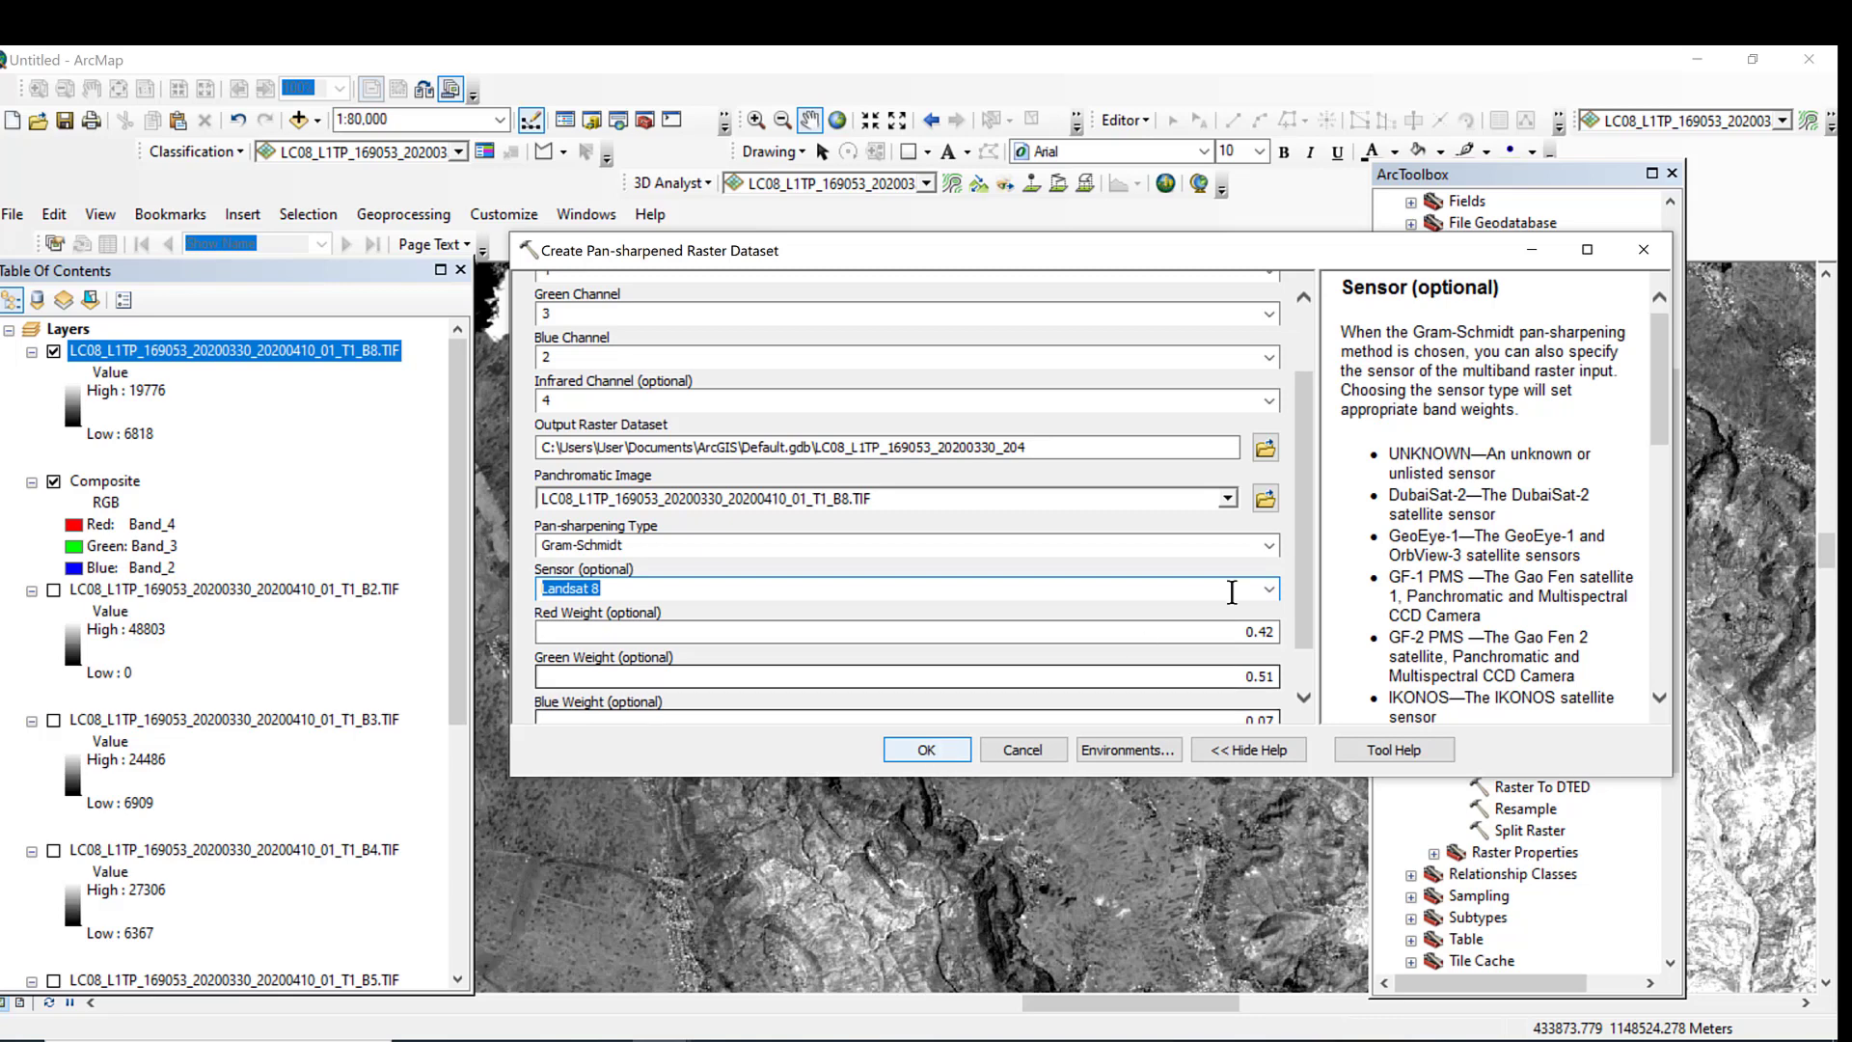
{"action": "left_click", "coordinate": [1303, 696]}
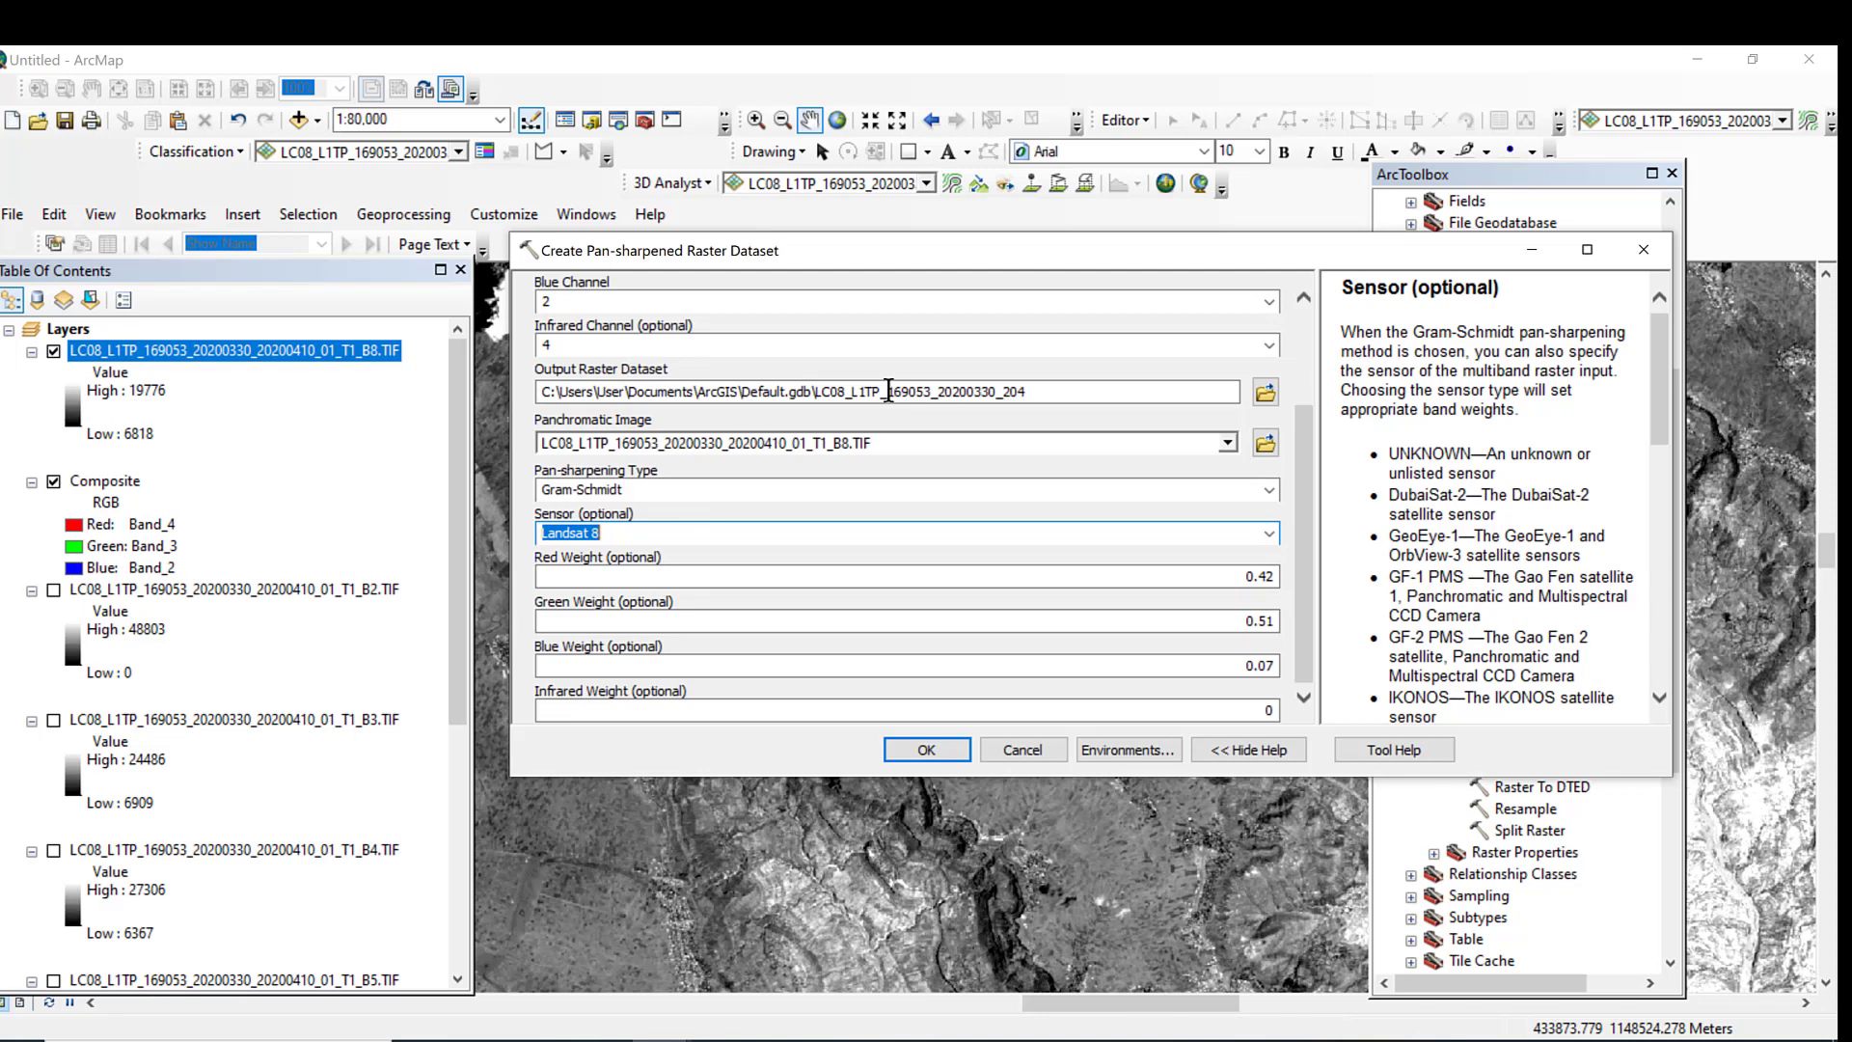
{"action": "left_click", "coordinate": [884, 529]}
{"action": "left_click", "coordinate": [946, 749]}
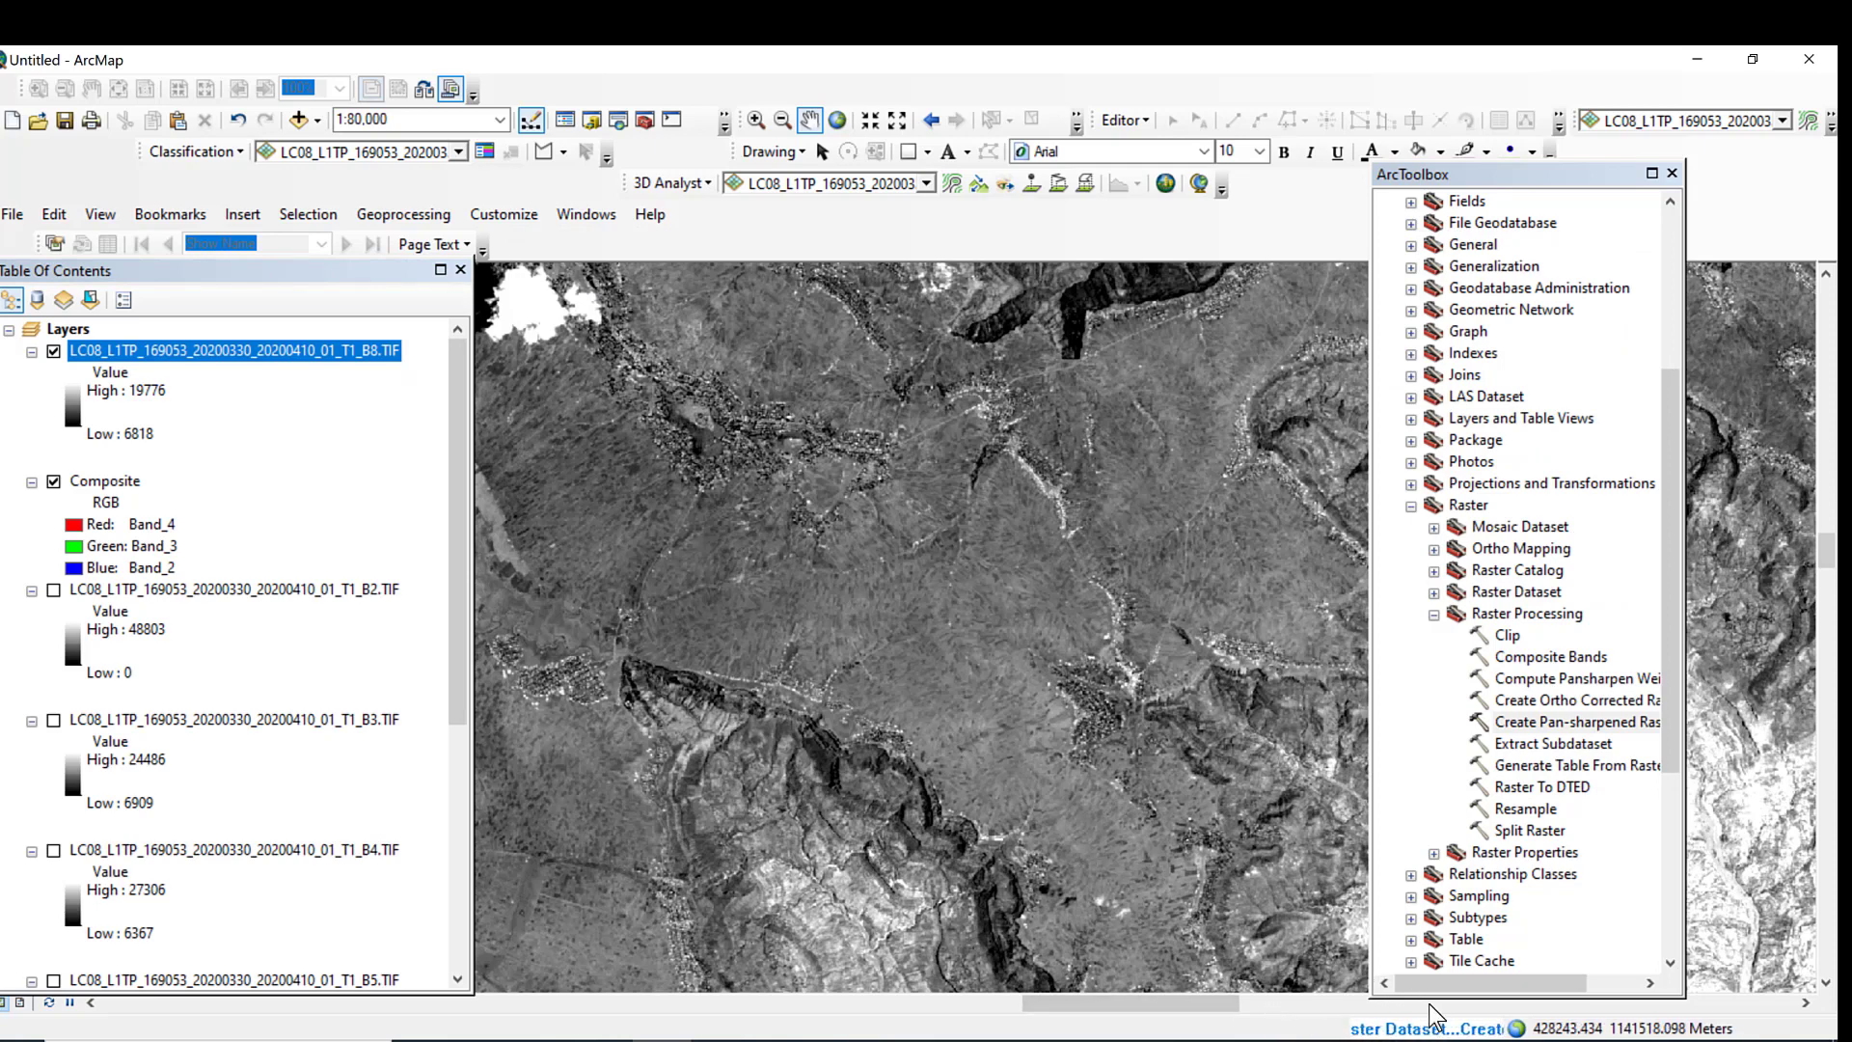
Step: Close ArcToolbox, pan across the sharpened output, and hide the B8 and Composite layers
{"action": "left_click", "coordinate": [1673, 174]}
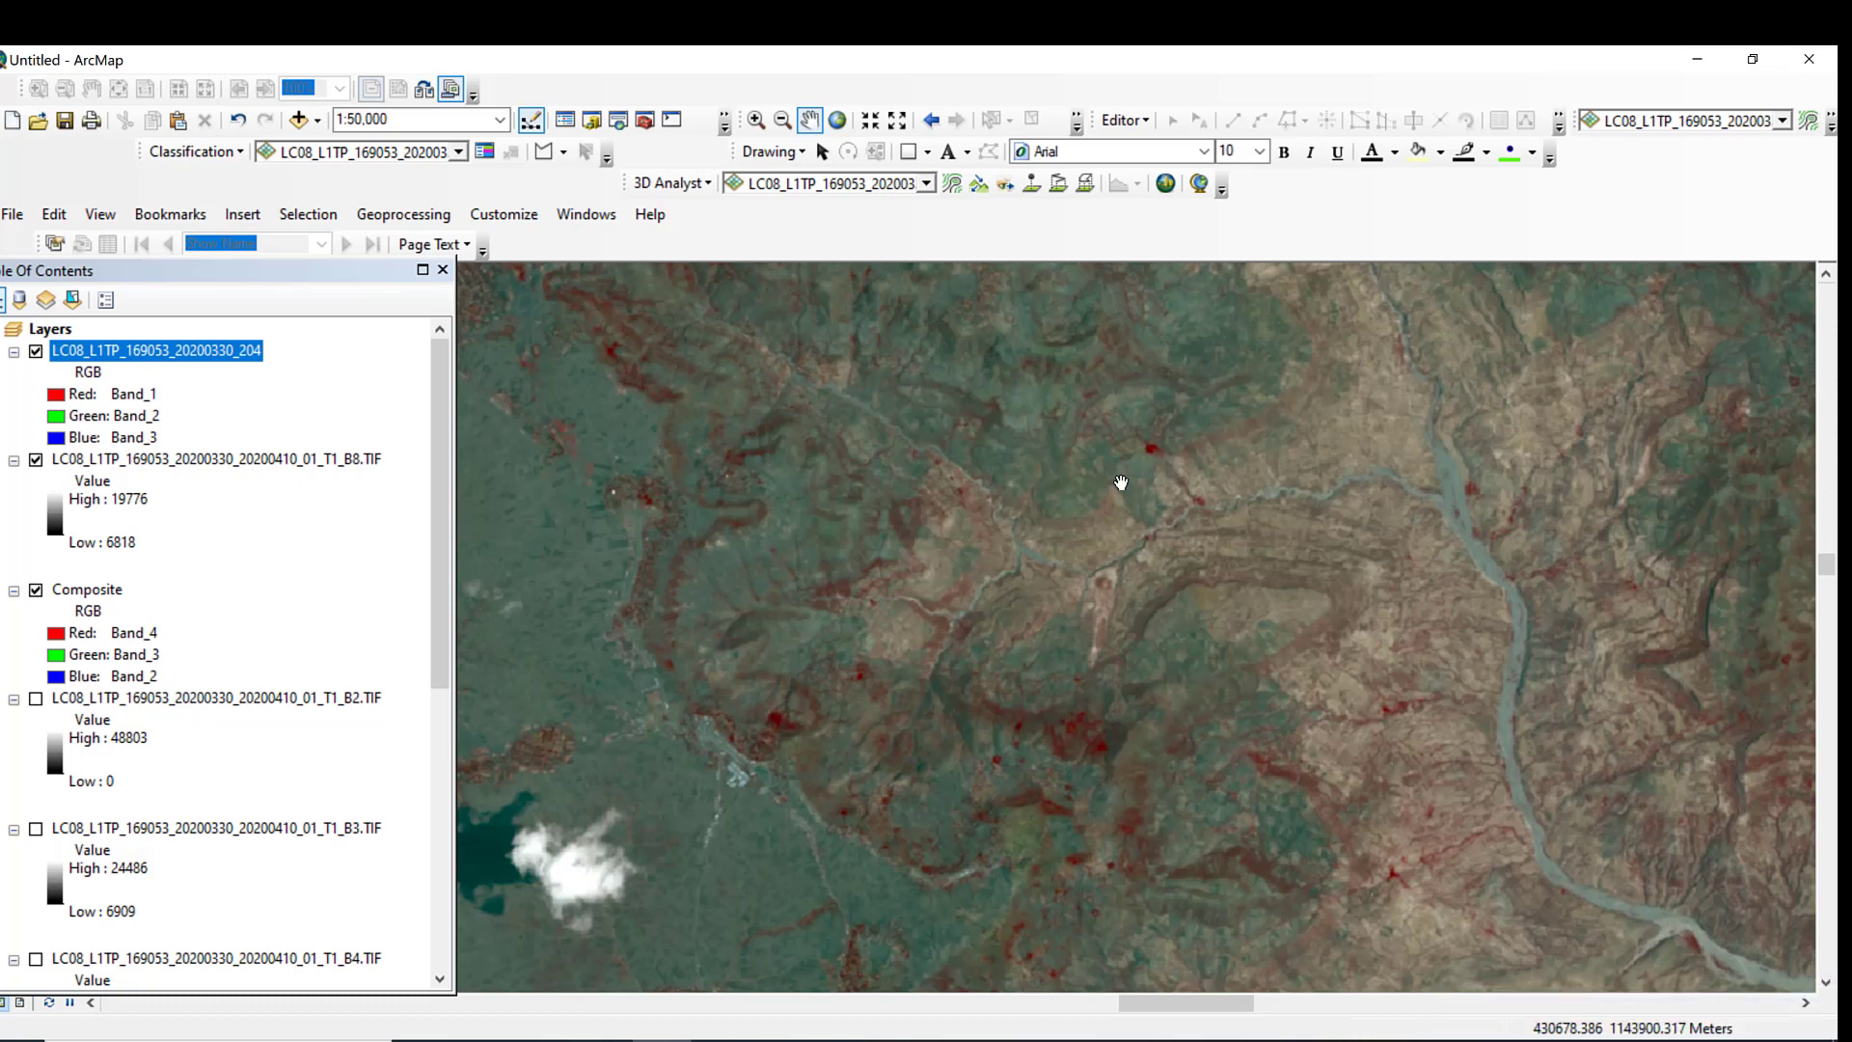
{"action": "left_click_drag", "start_coordinate": [1024, 454], "coordinate": [1003, 767]}
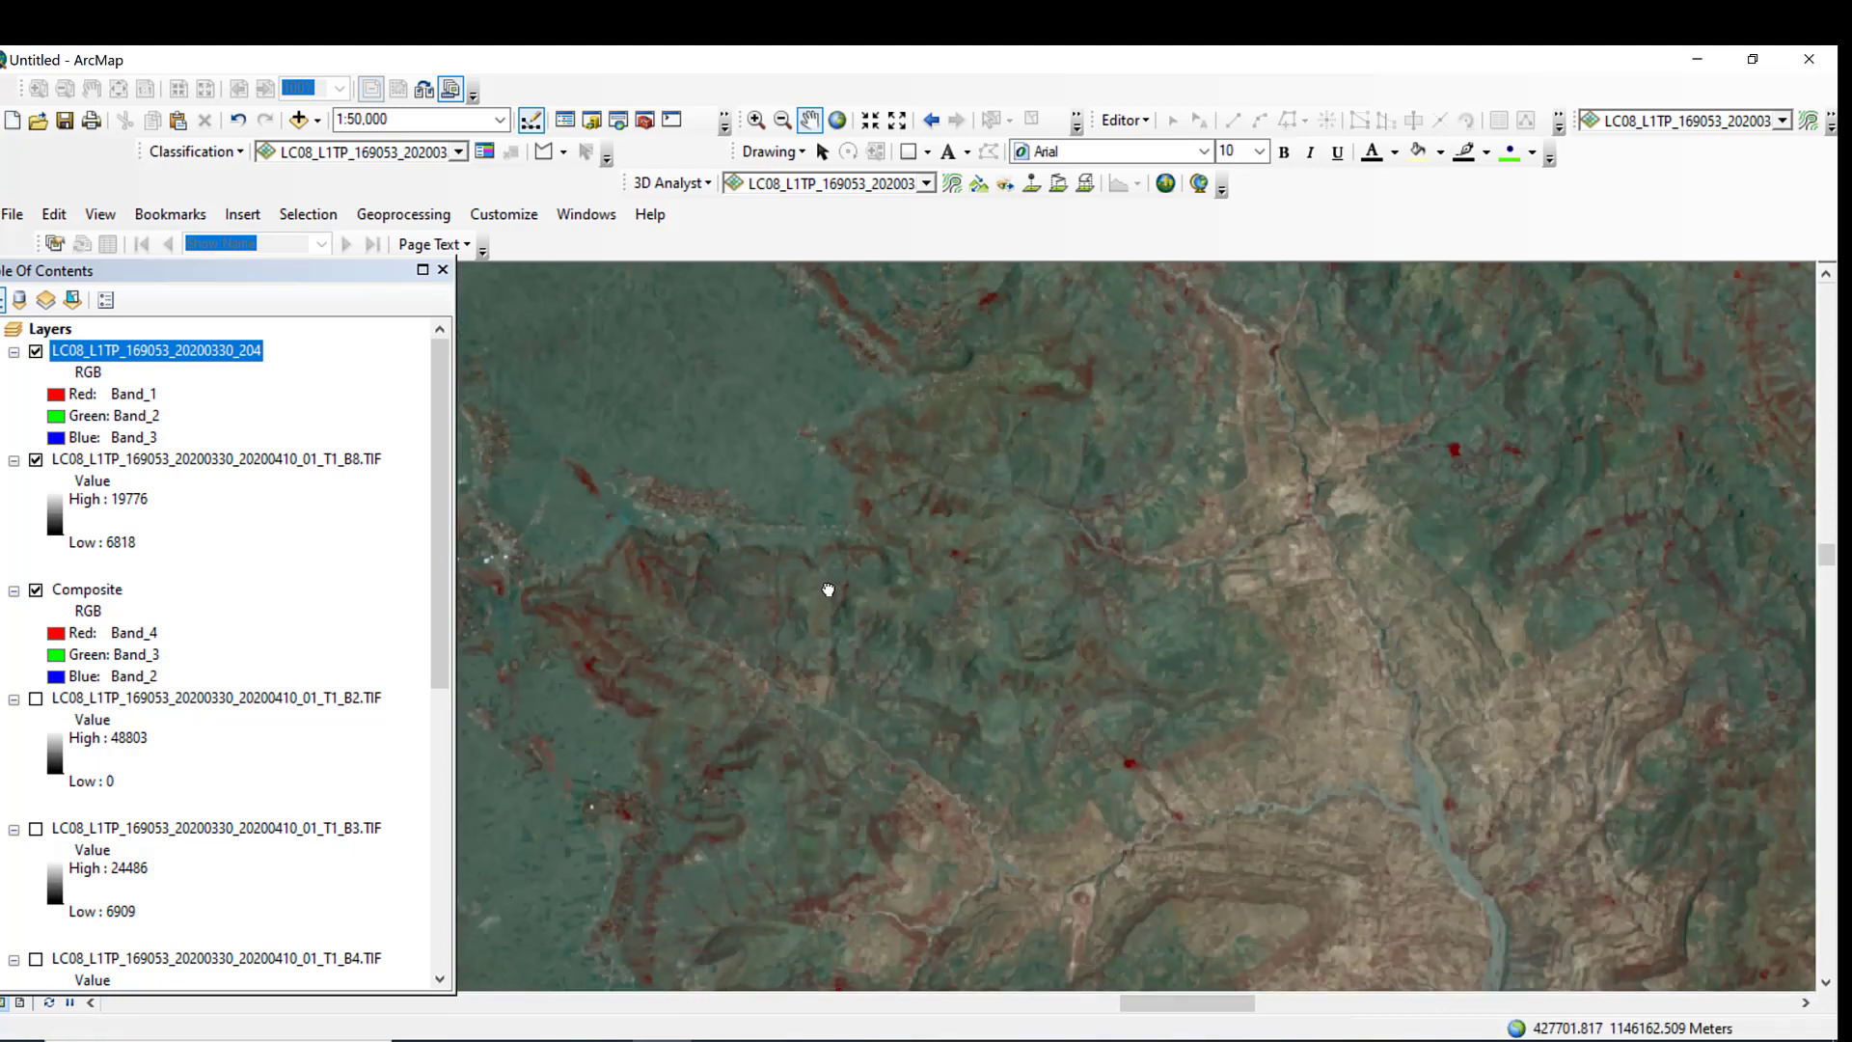
{"action": "left_click_drag", "start_coordinate": [826, 591], "coordinate": [1092, 302]}
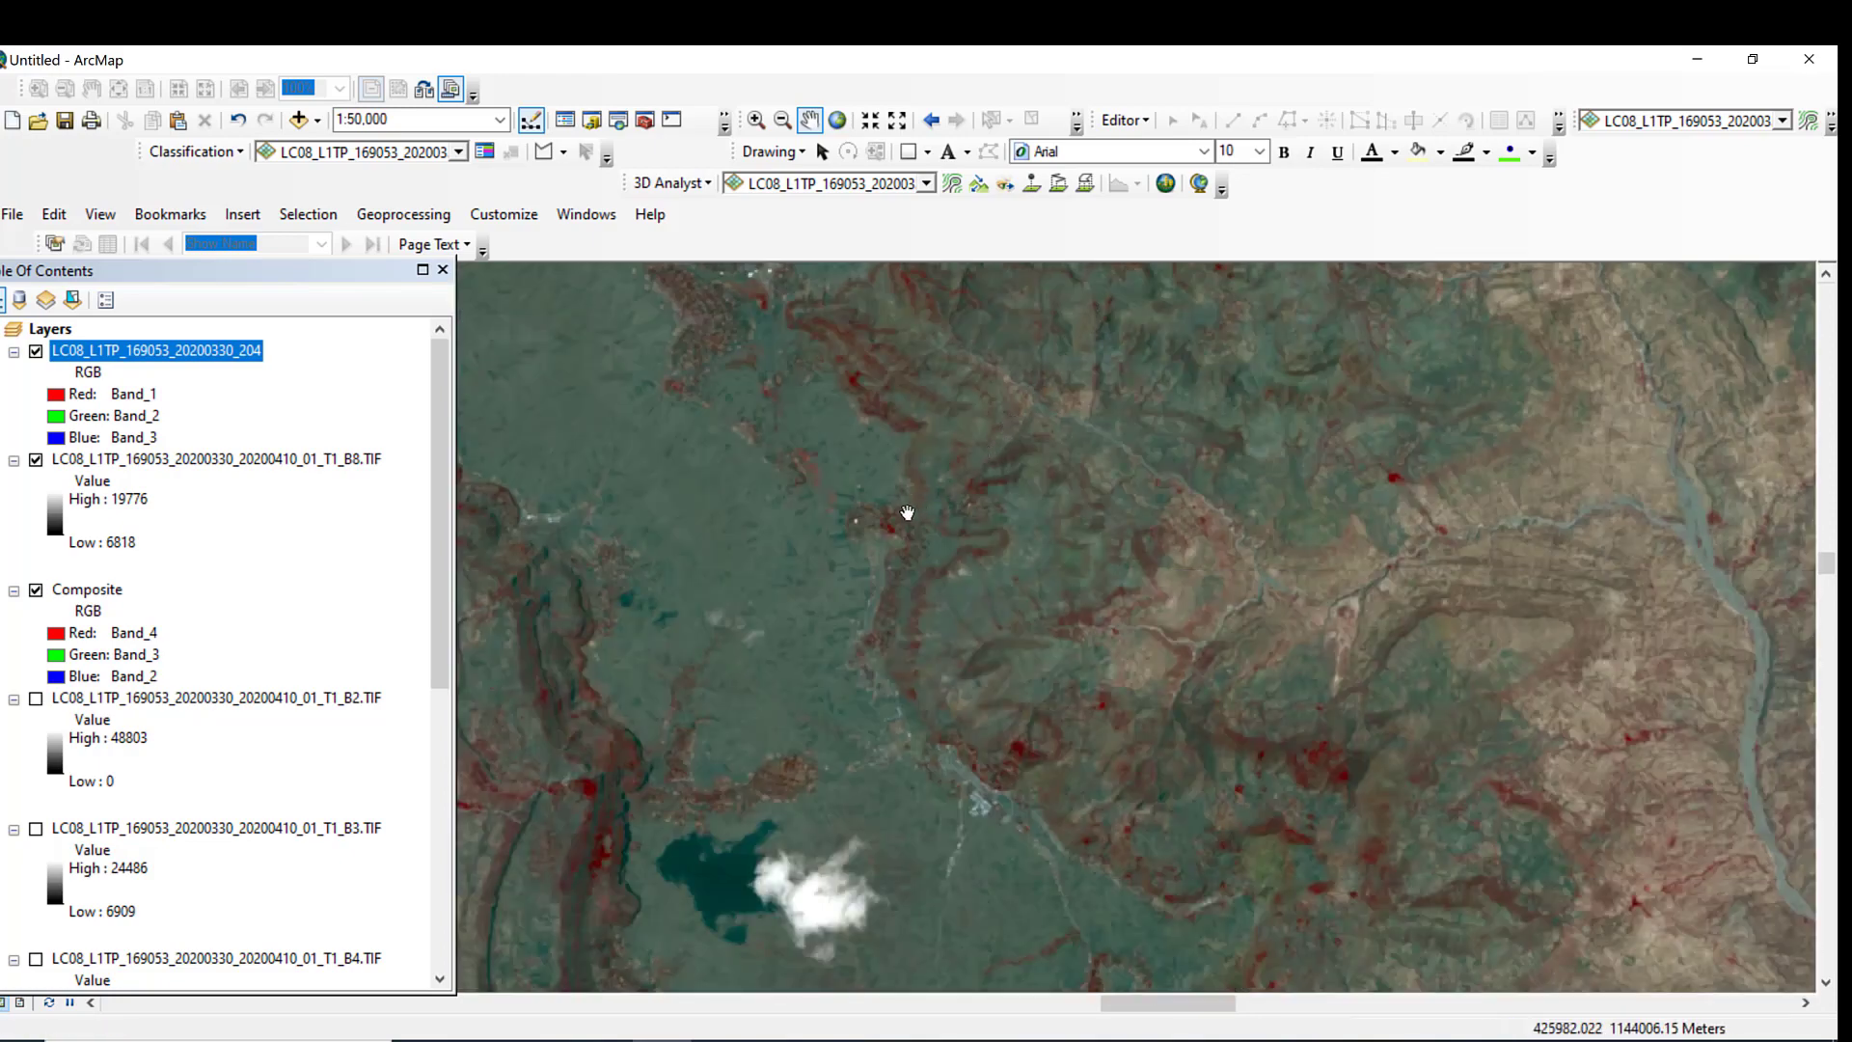
{"action": "left_click_drag", "start_coordinate": [904, 512], "coordinate": [900, 801]}
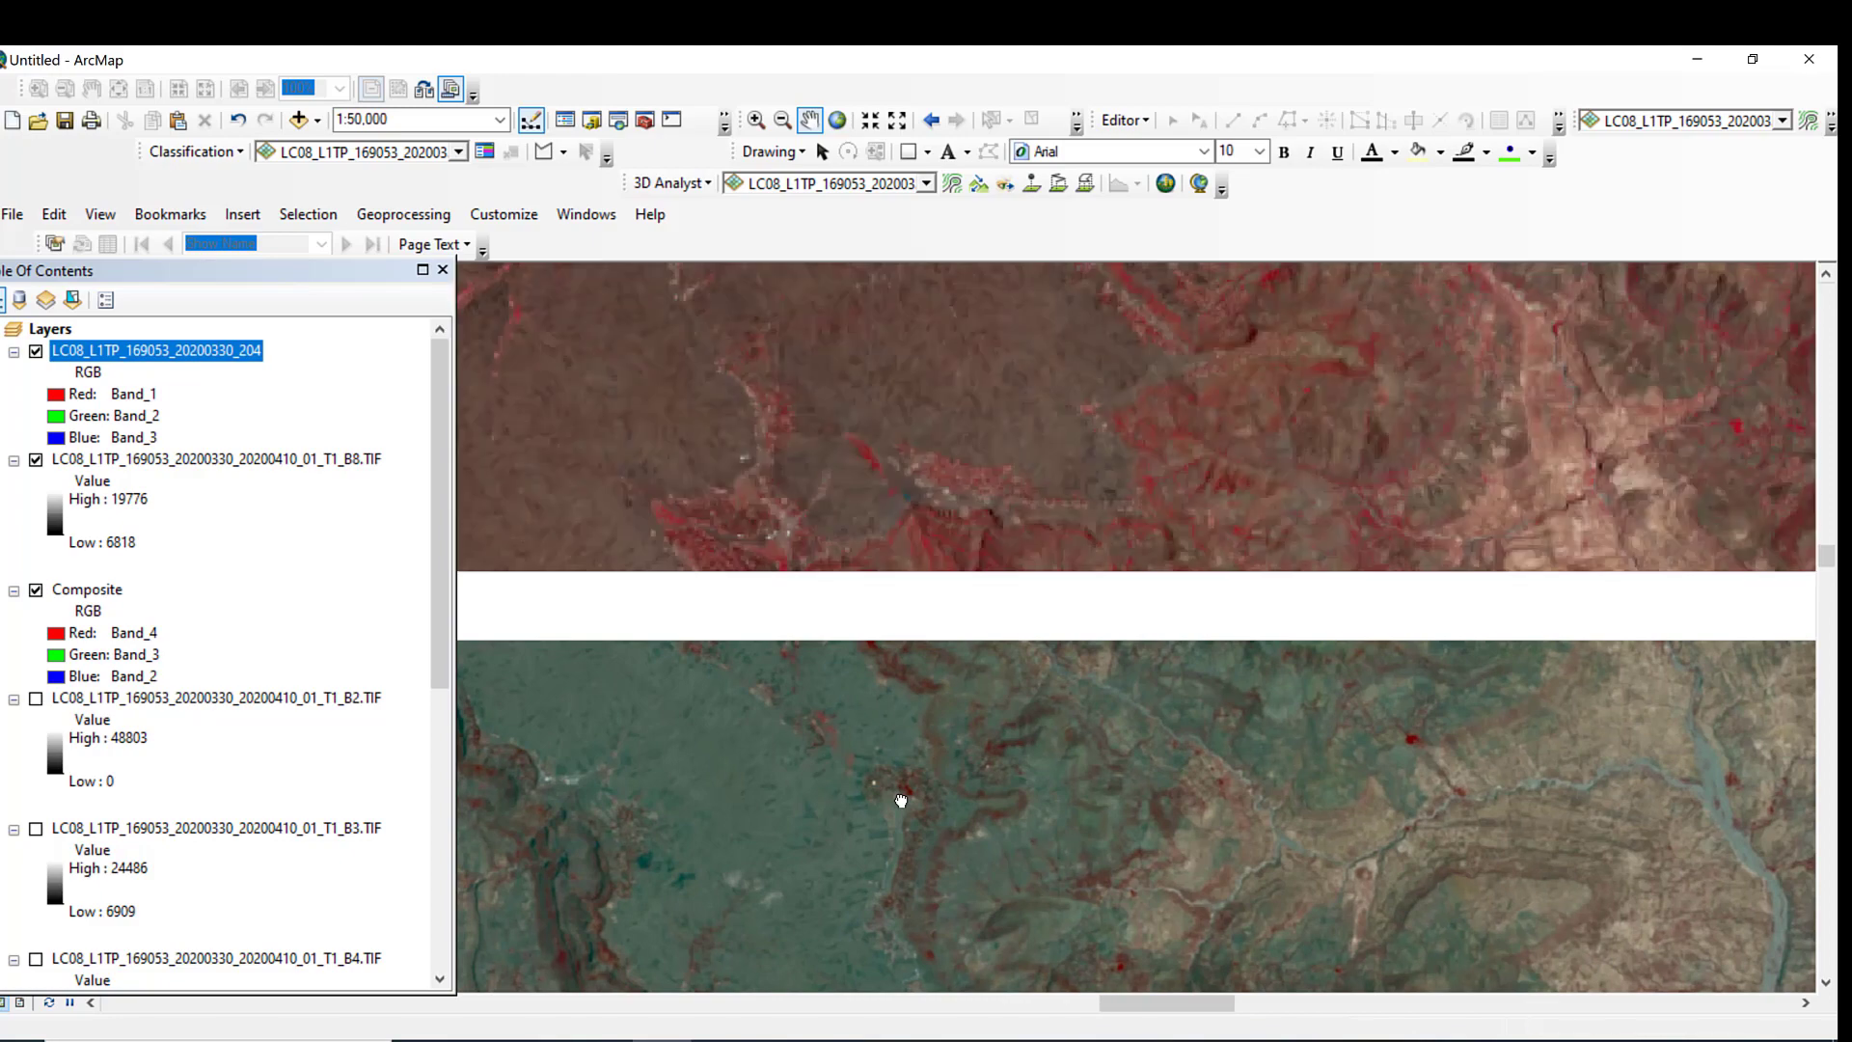
{"action": "left_click_drag", "start_coordinate": [823, 512], "coordinate": [986, 761]}
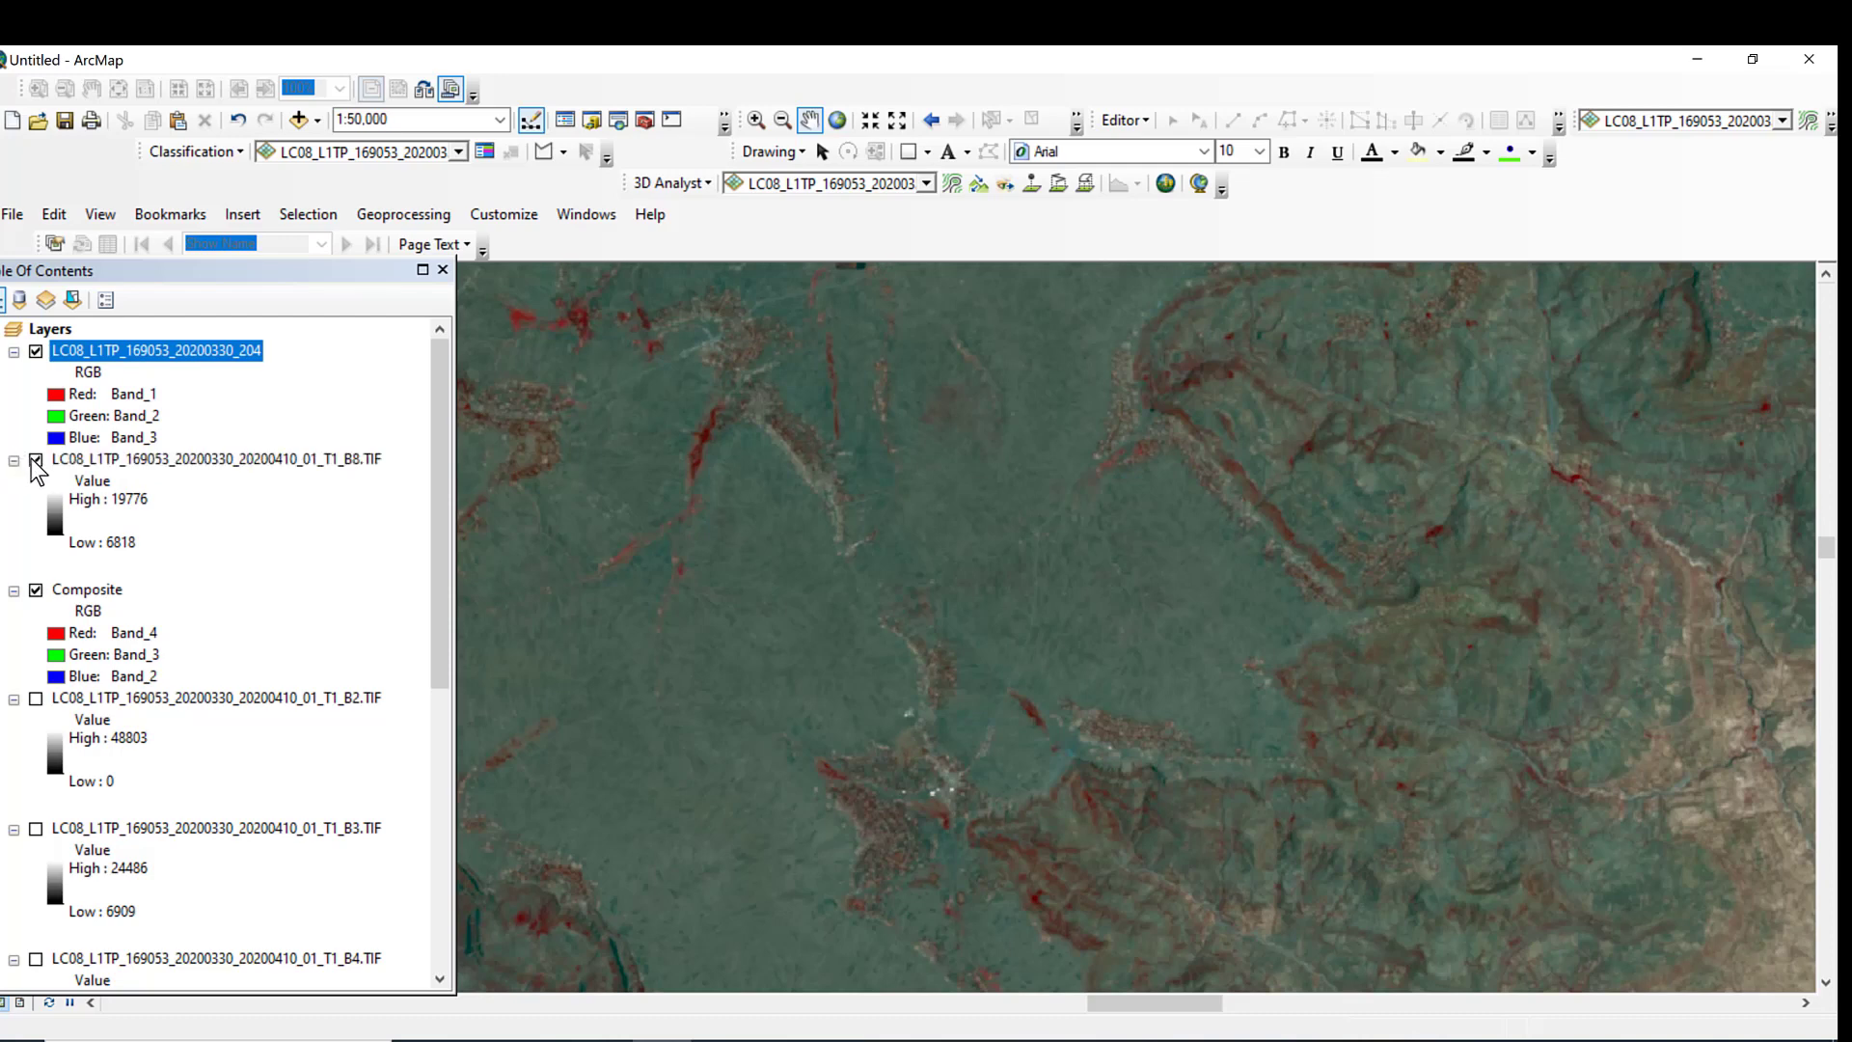
{"action": "left_click", "coordinate": [36, 460]}
{"action": "left_click", "coordinate": [37, 591]}
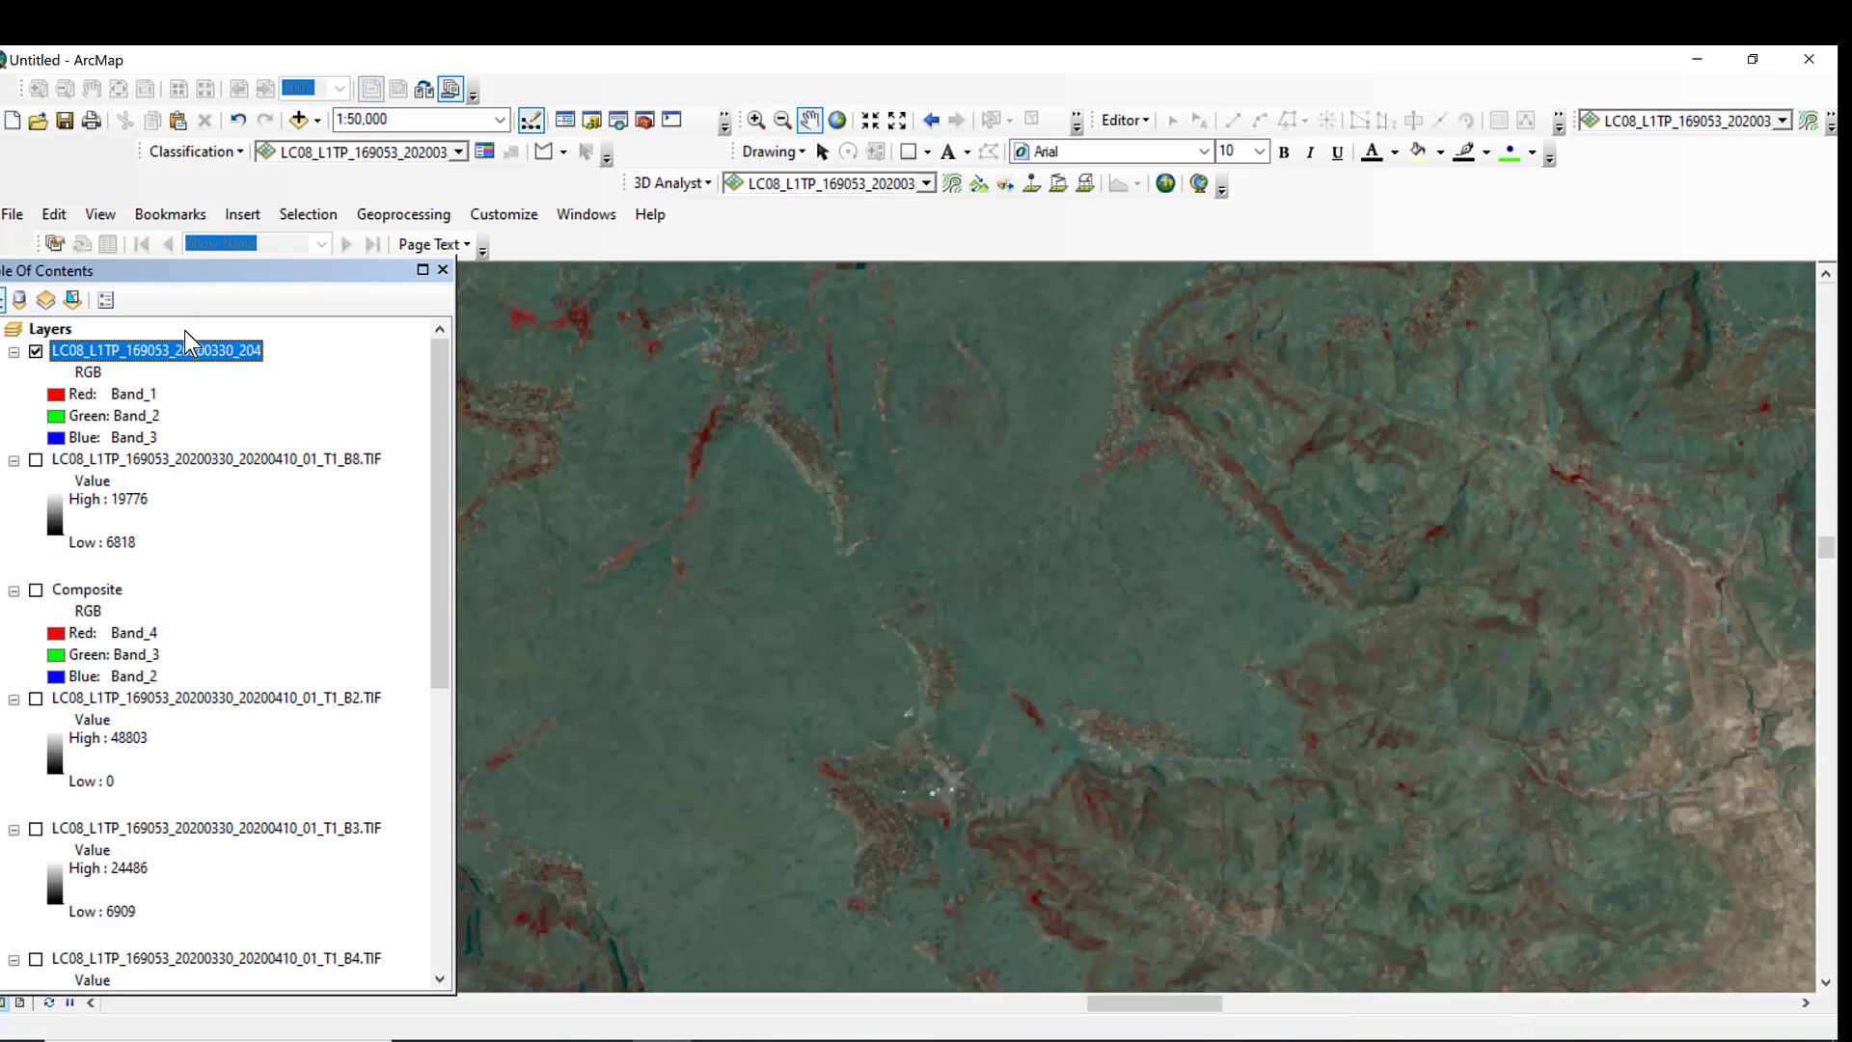
Step: Check the output layer's source properties to confirm its 15 m cell size
{"action": "right_click", "coordinate": [186, 357]}
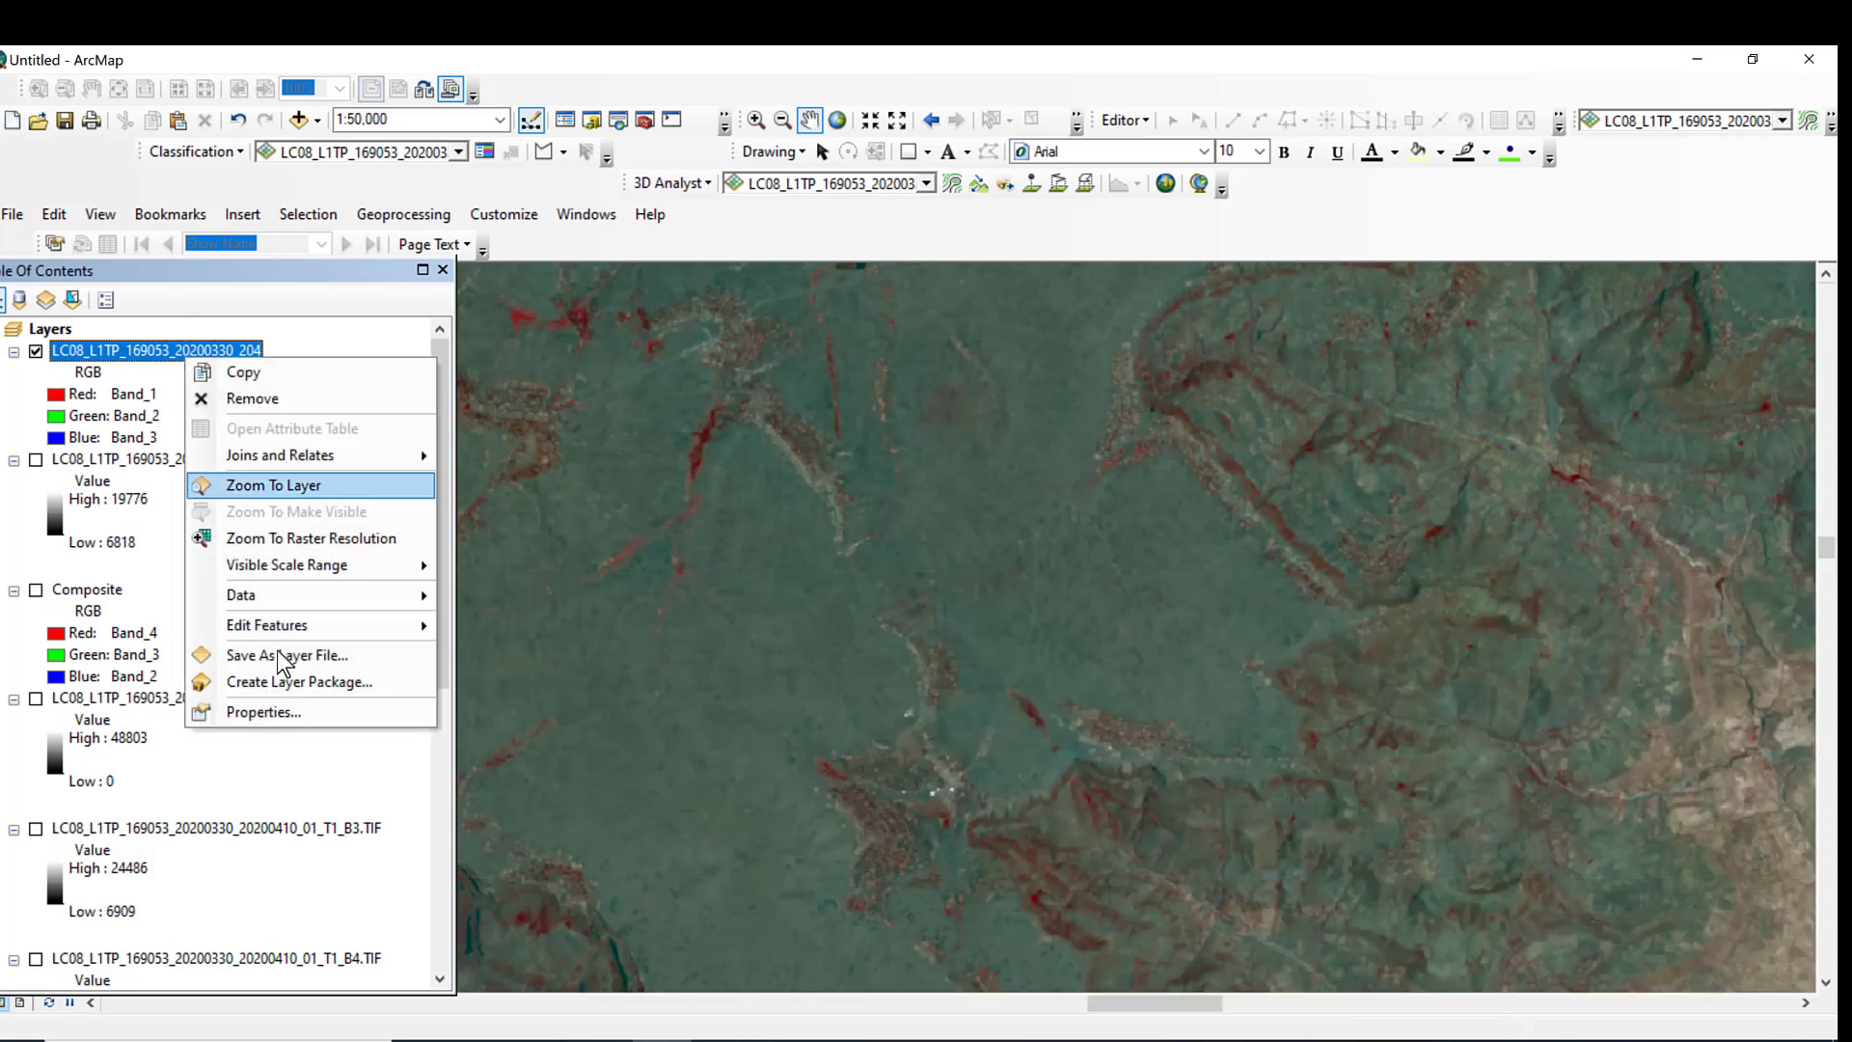
{"action": "left_click", "coordinate": [278, 712]}
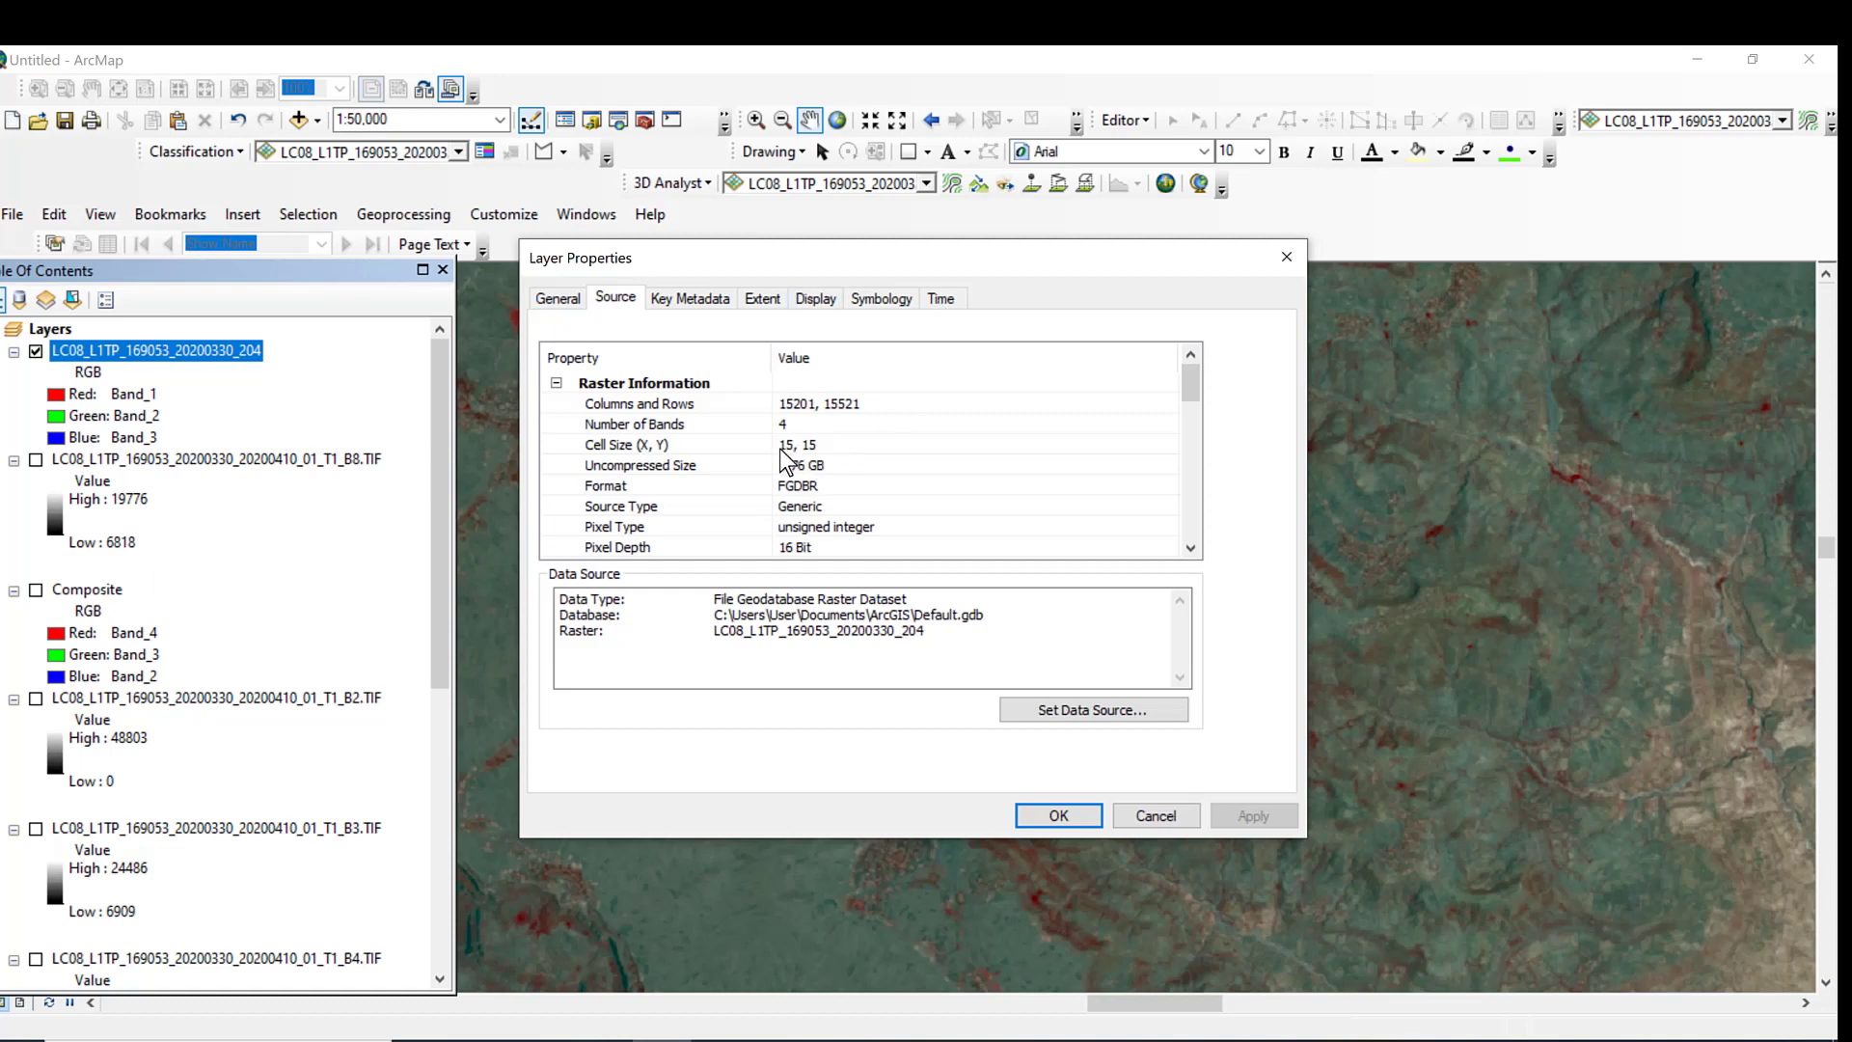
{"action": "left_click", "coordinate": [1288, 257]}
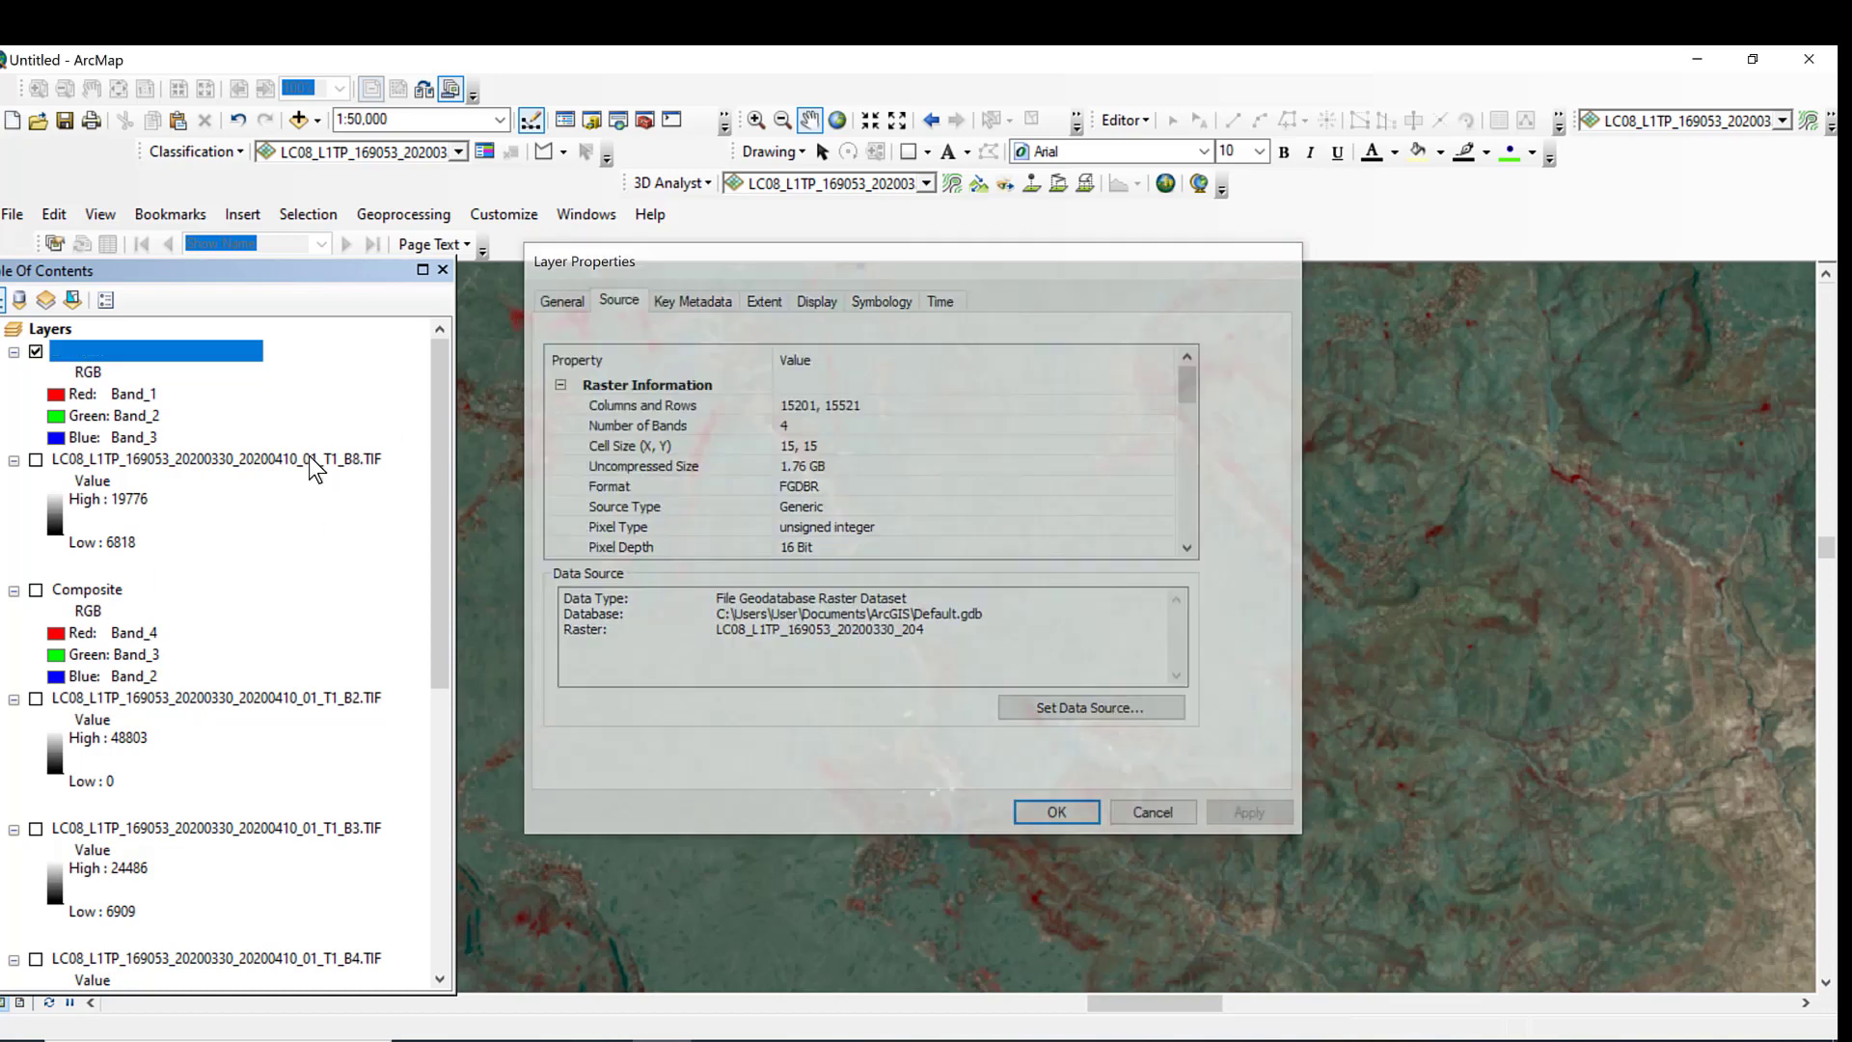
Step: Rename the output layer to 'pansharpend image'
{"action": "left_click", "coordinate": [152, 353]}
{"action": "type", "text": "p"}
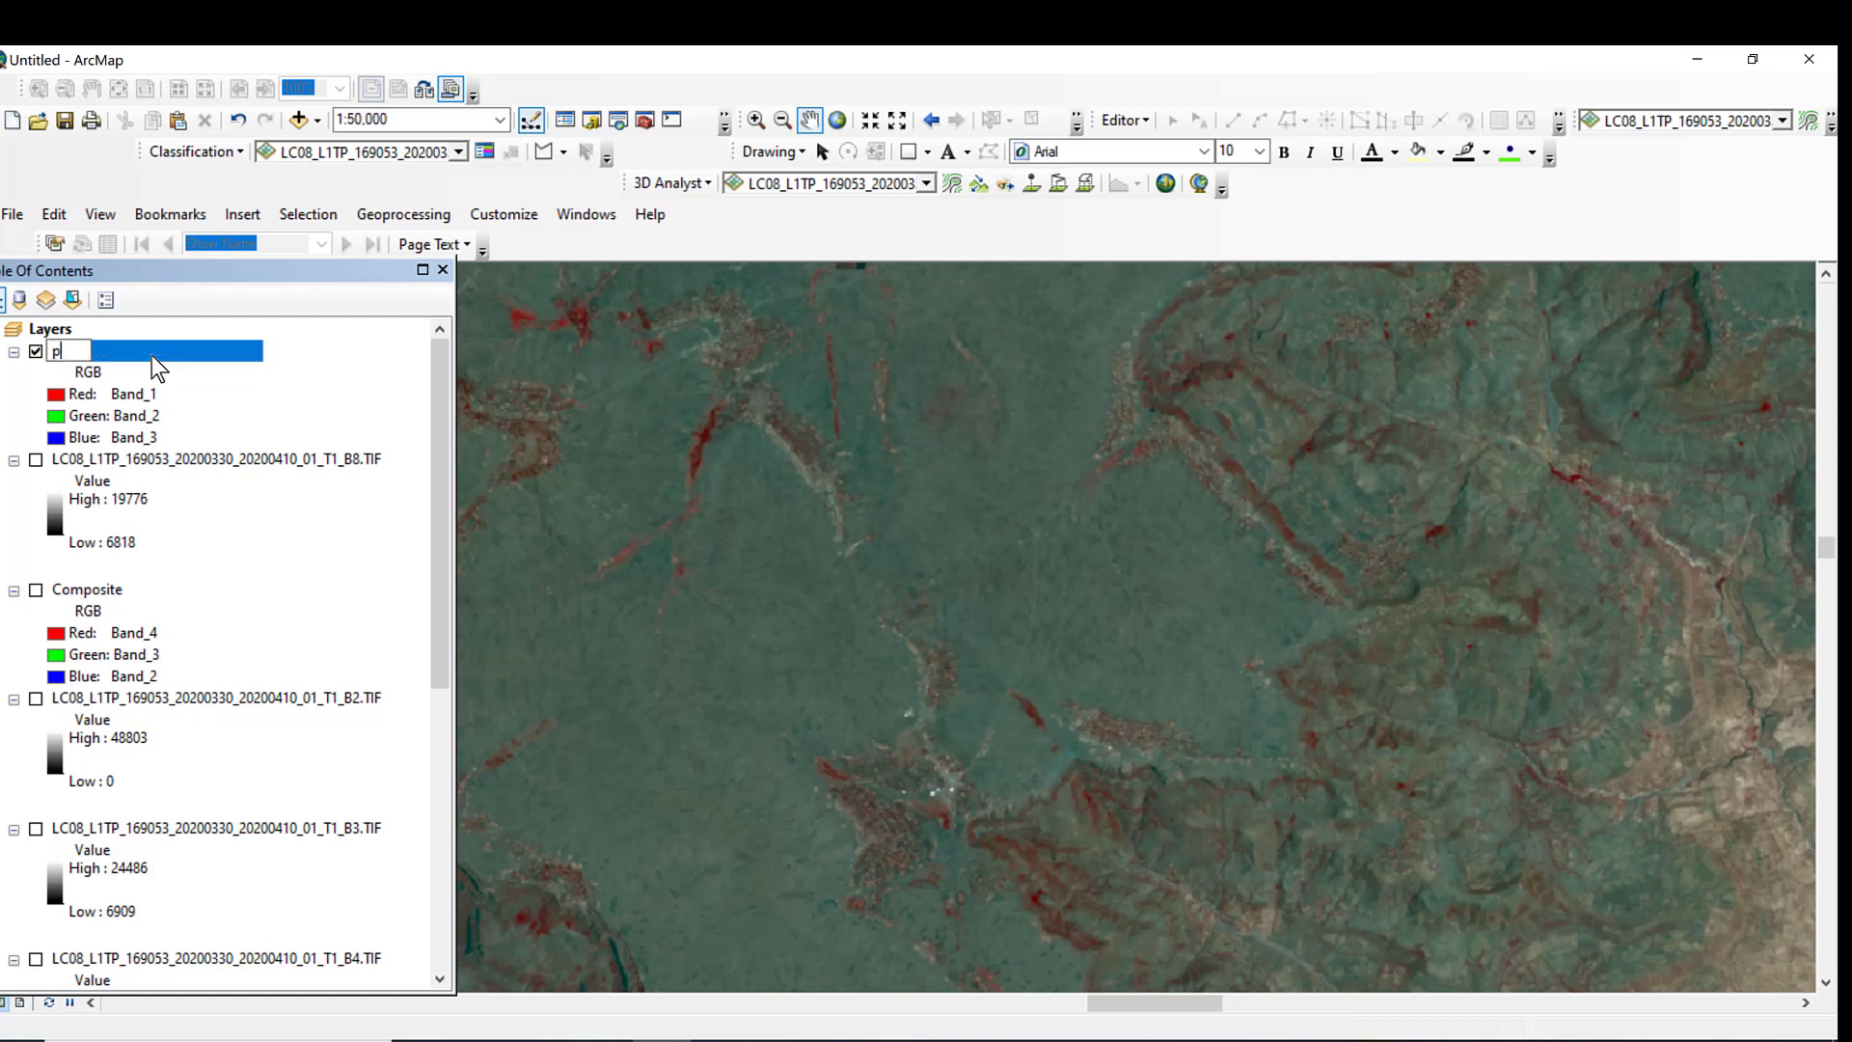
{"action": "type", "text": "ansh"}
{"action": "type", "text": "arpend image"}
{"action": "key", "text": "Return"}
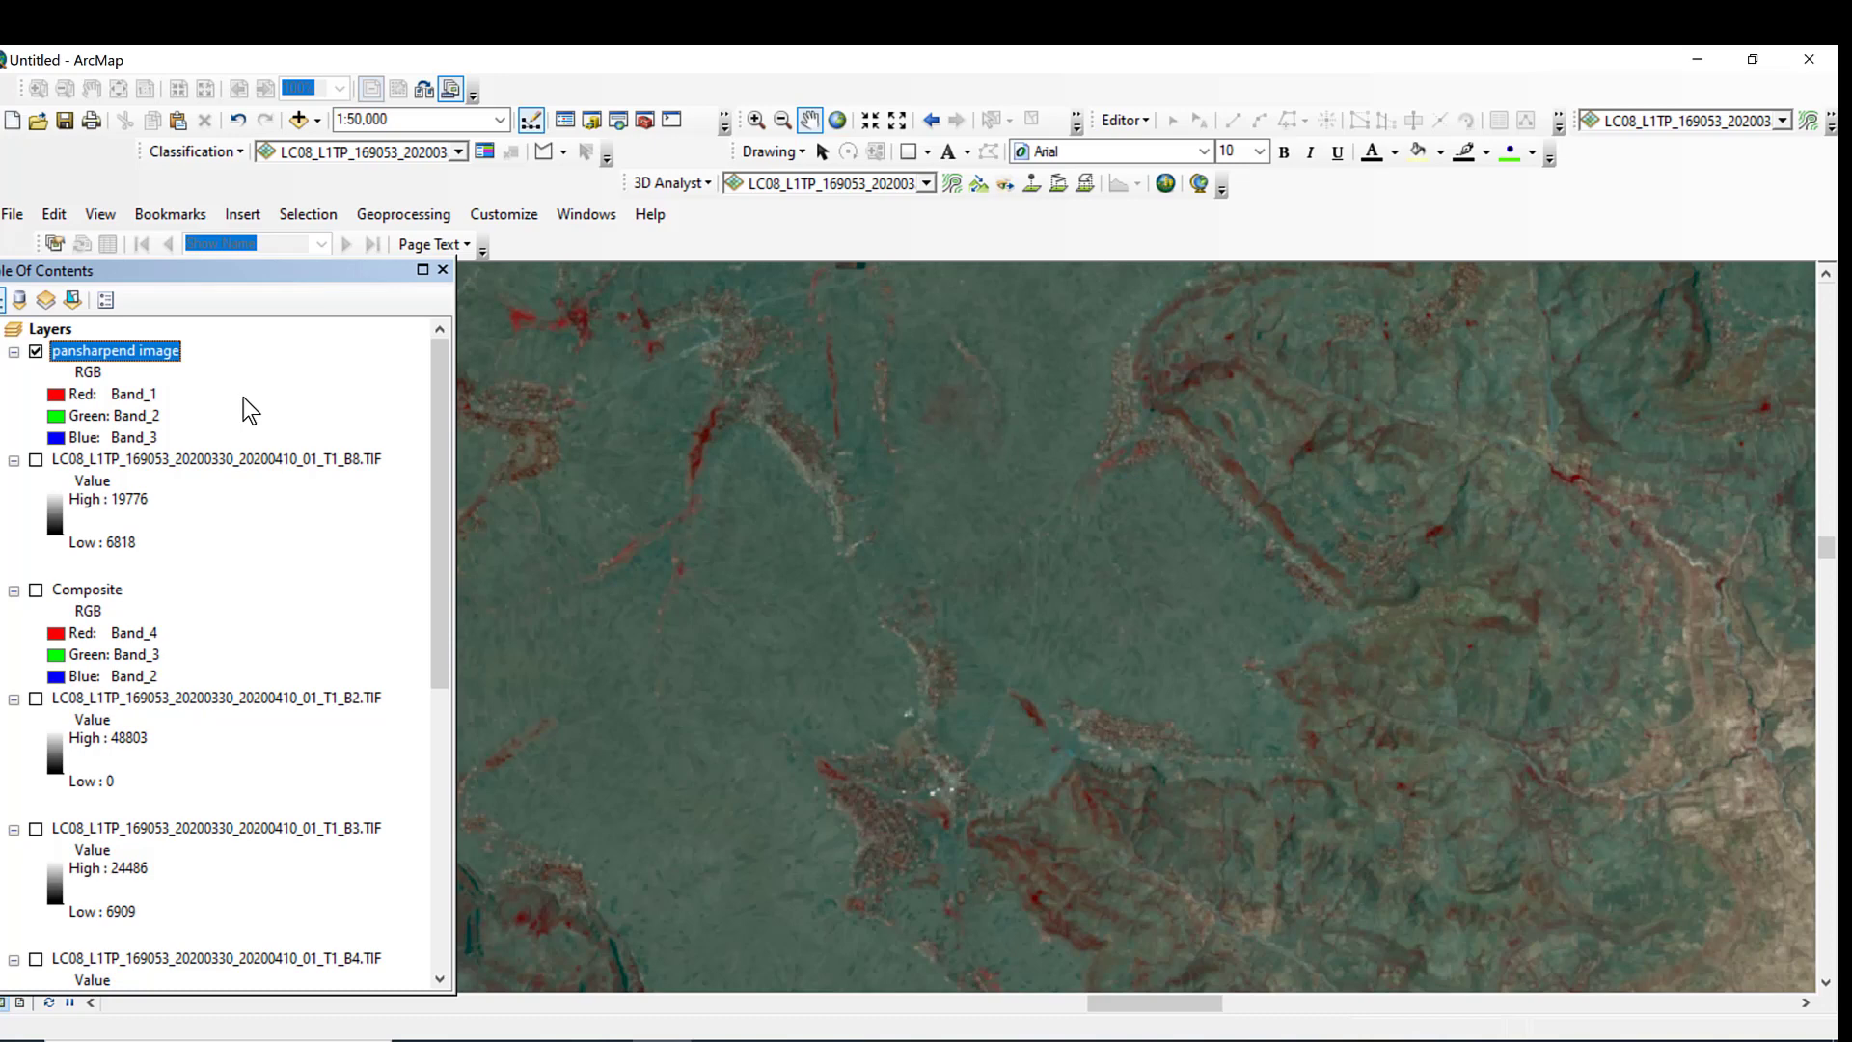
{"action": "left_click_drag", "start_coordinate": [909, 711], "coordinate": [689, 559]}
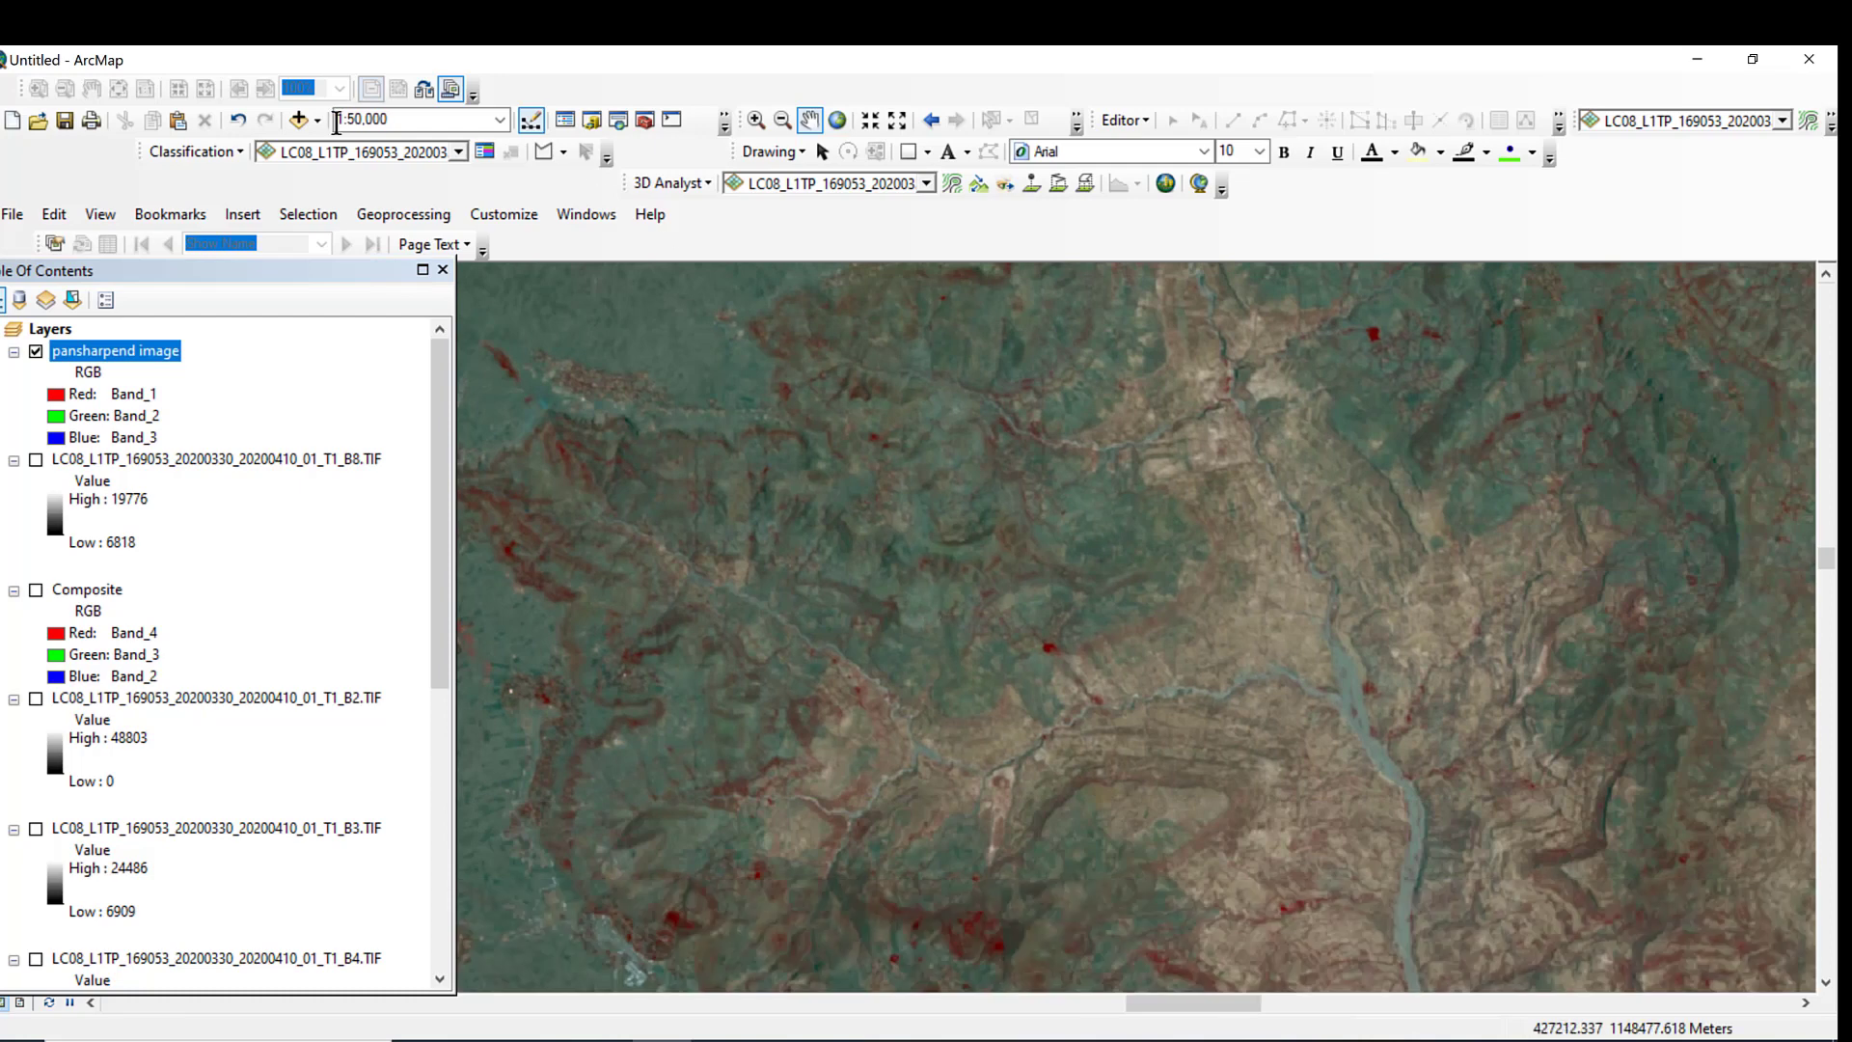
Step: Add Study_Area from D:\Other\You Tube and zoom to the layer's full extent
{"action": "left_click", "coordinate": [297, 118]}
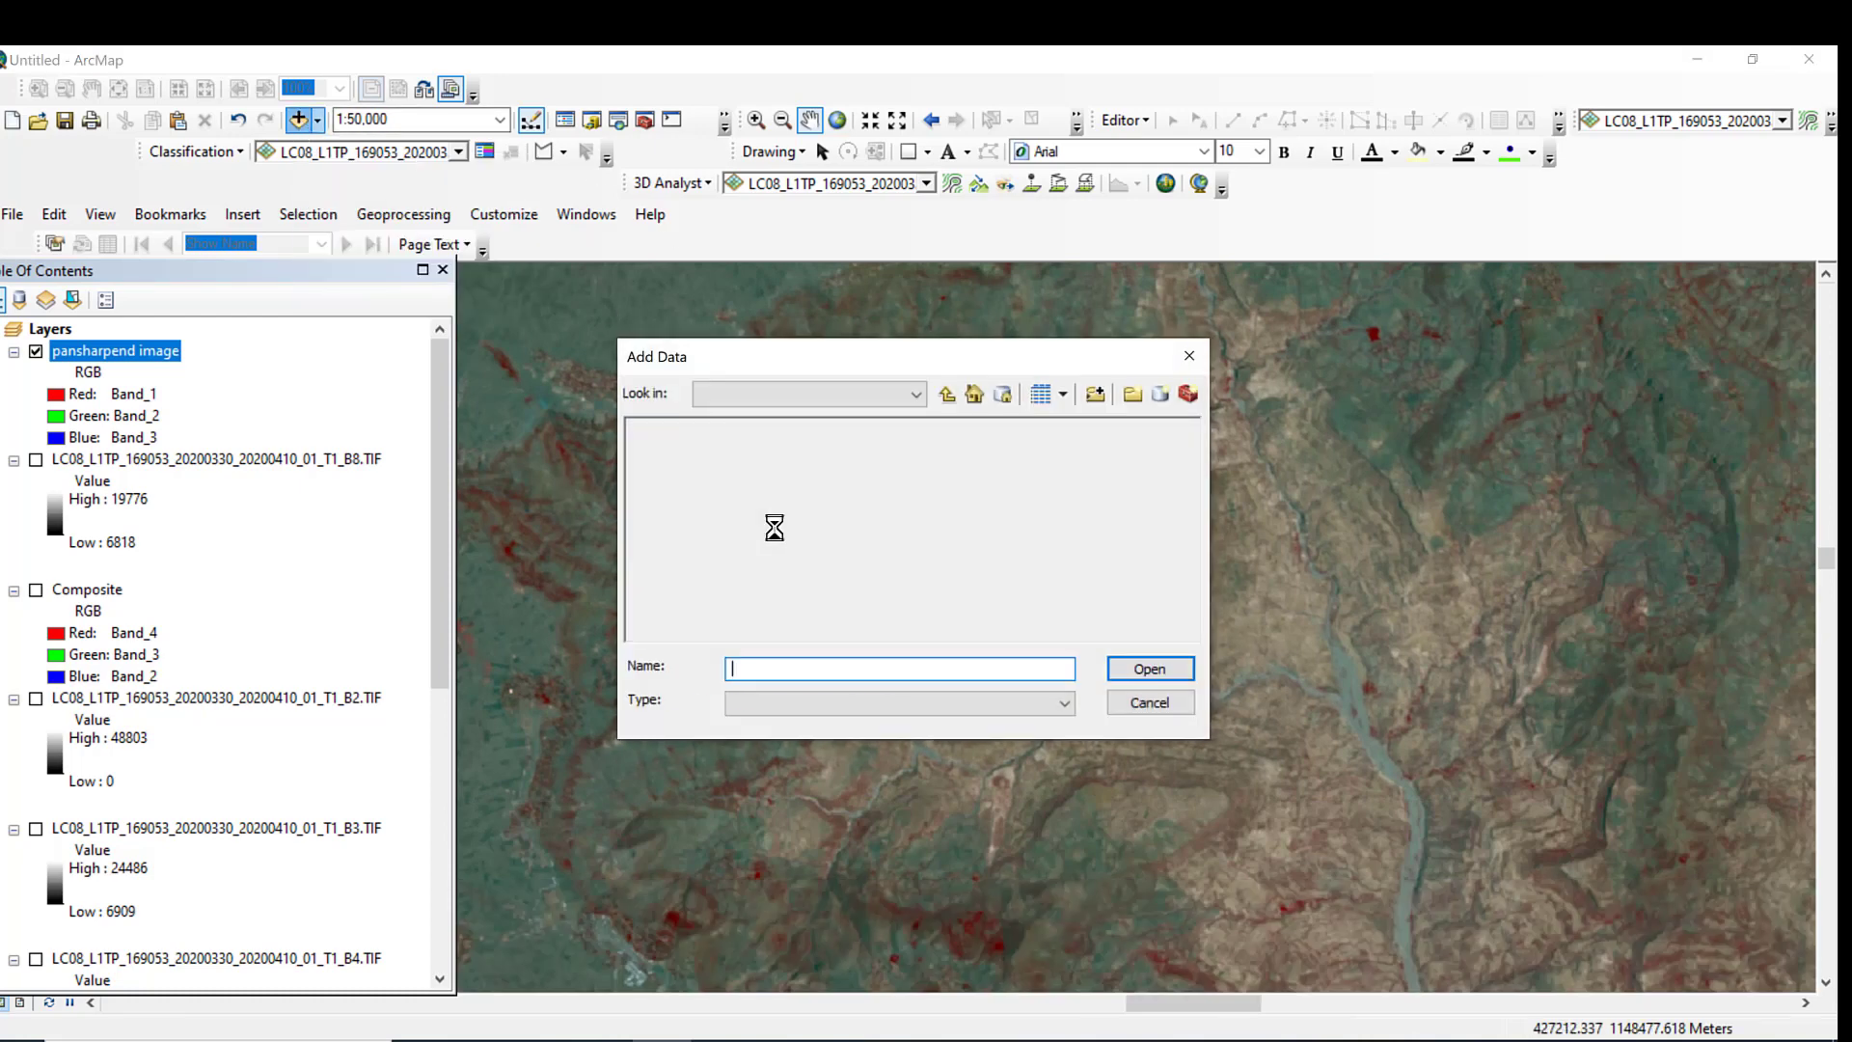
{"action": "left_click", "coordinate": [950, 400]}
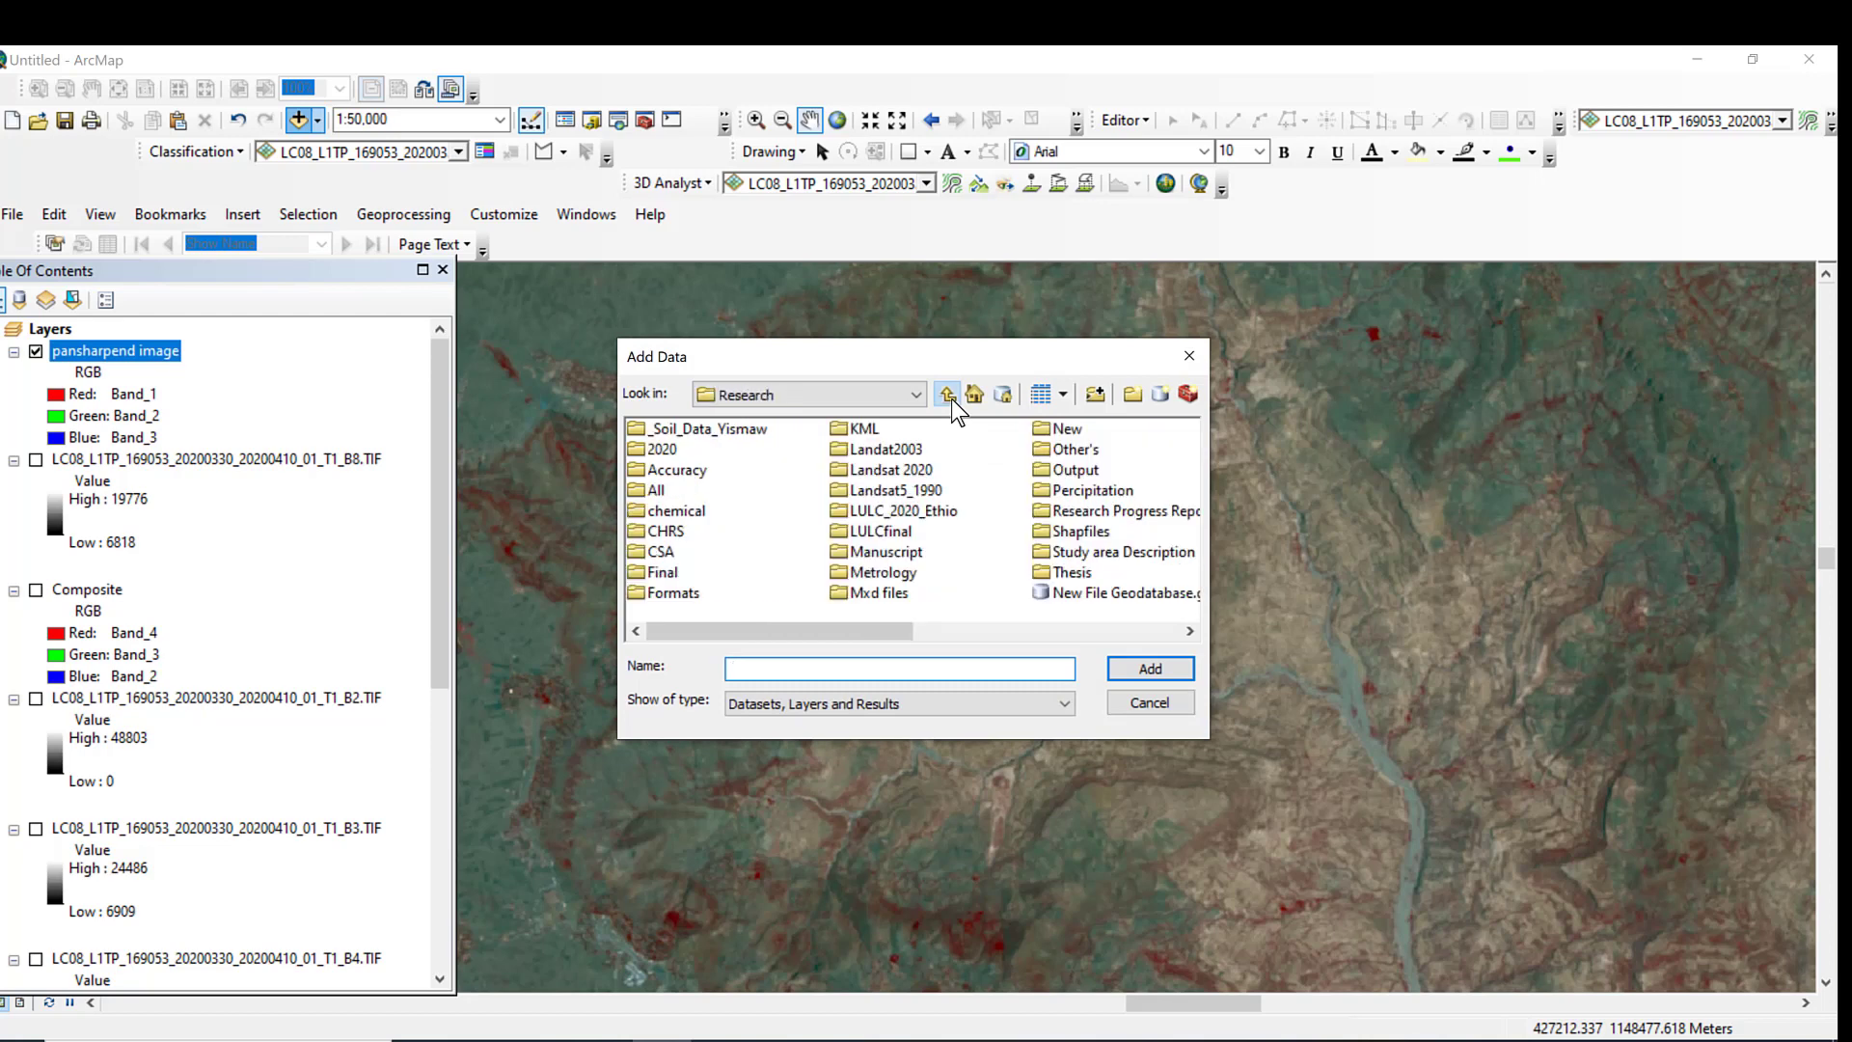
{"action": "left_click", "coordinate": [951, 399]}
{"action": "left_click", "coordinate": [951, 399]}
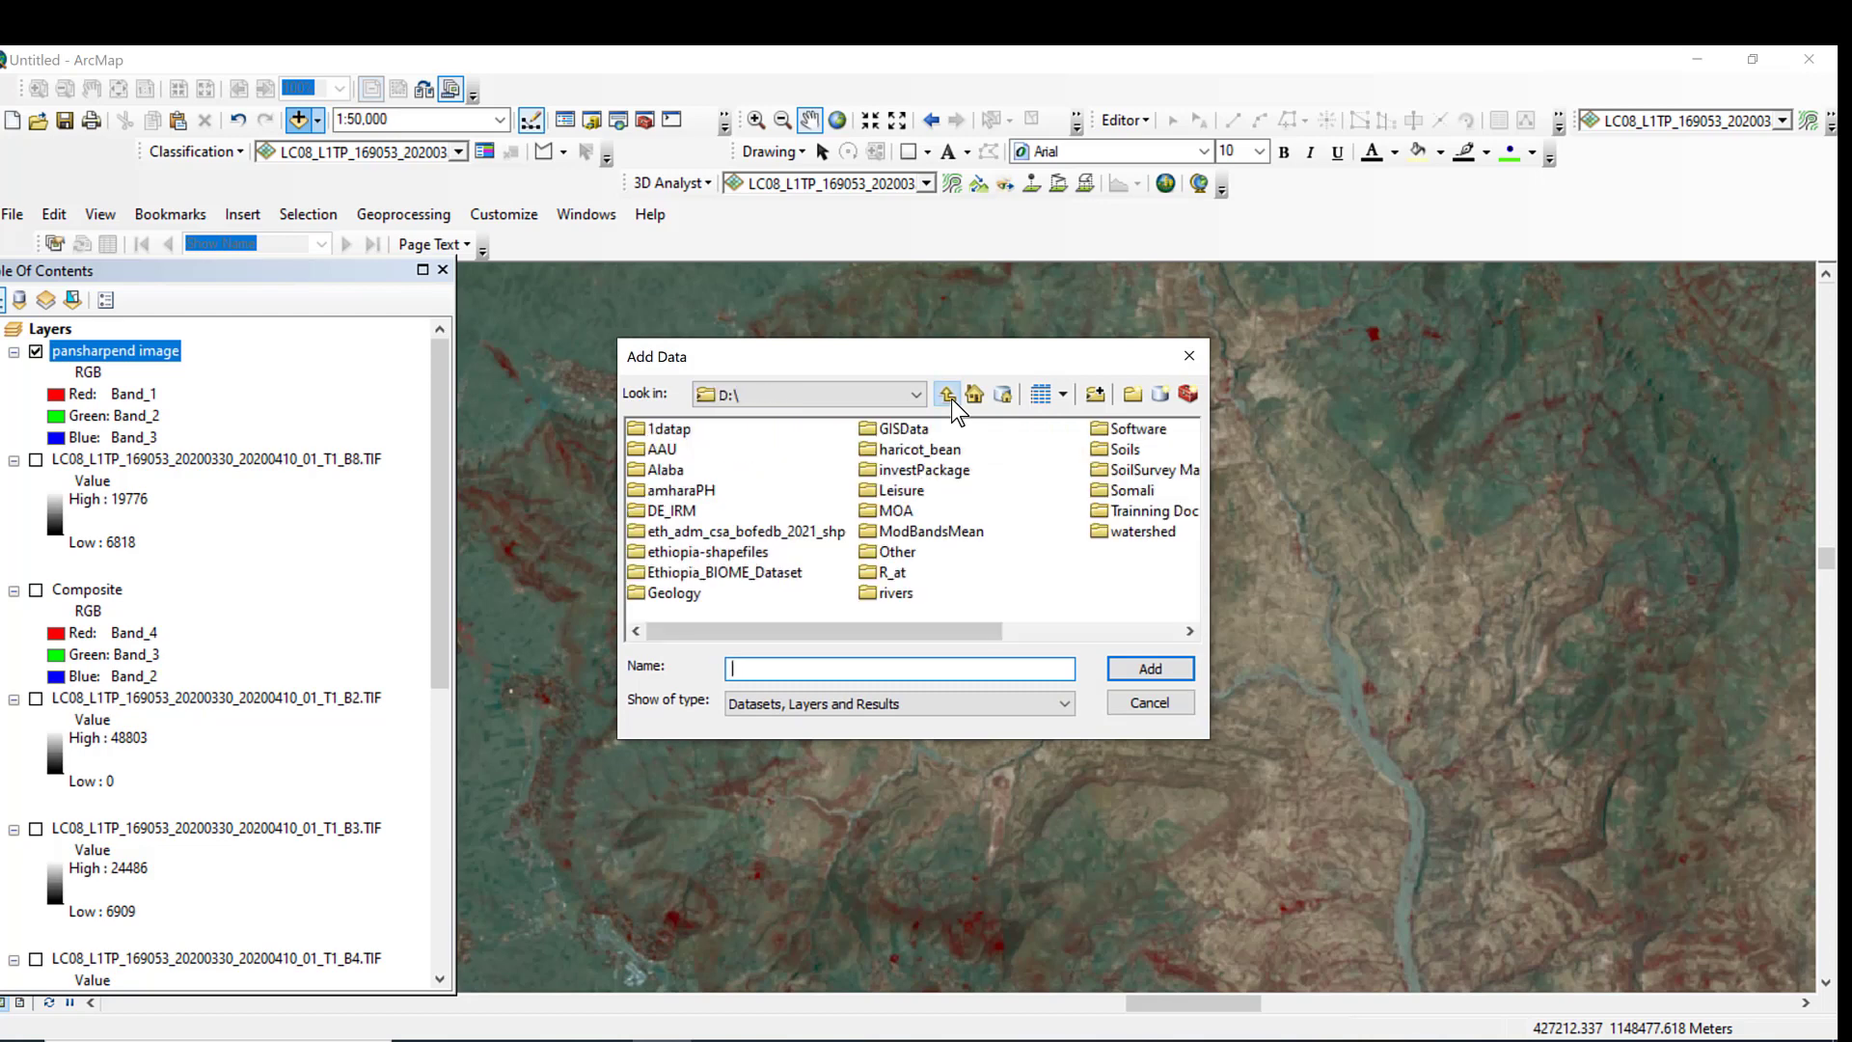
{"action": "double_click", "coordinate": [899, 554]}
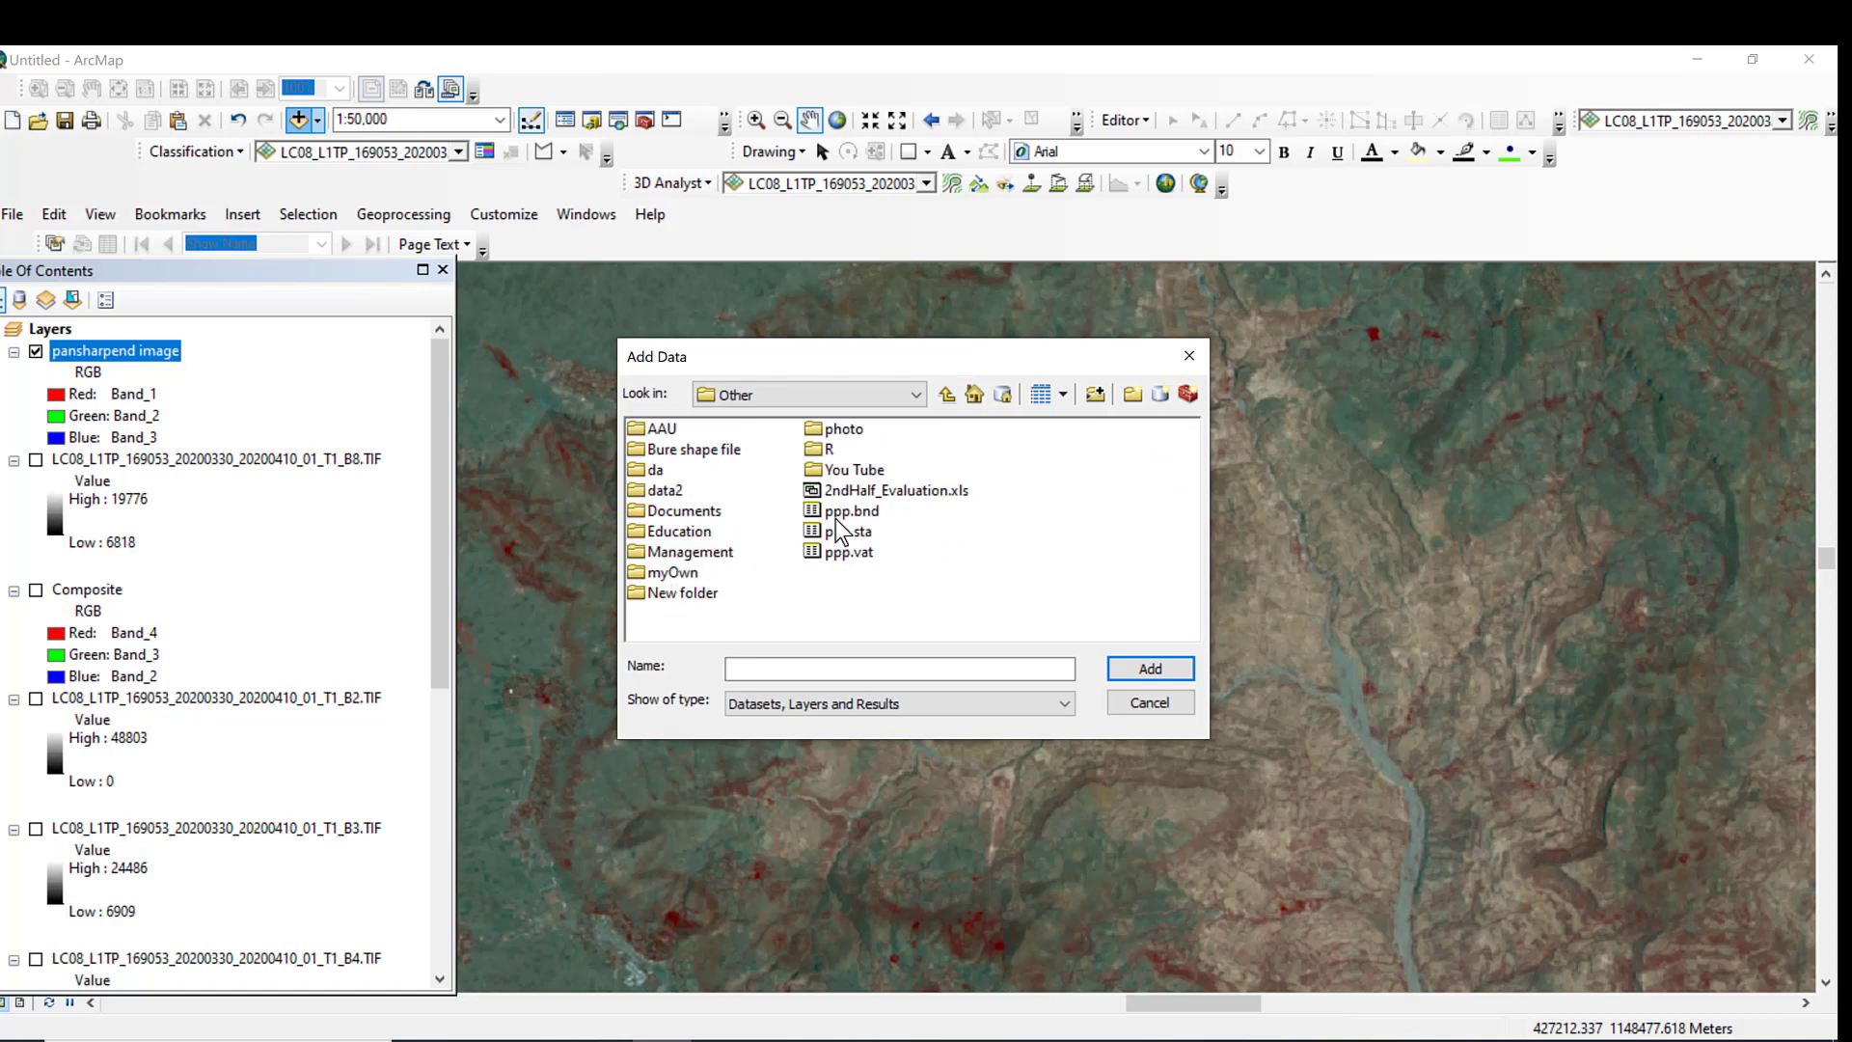
{"action": "double_click", "coordinate": [835, 477]}
{"action": "double_click", "coordinate": [704, 492]}
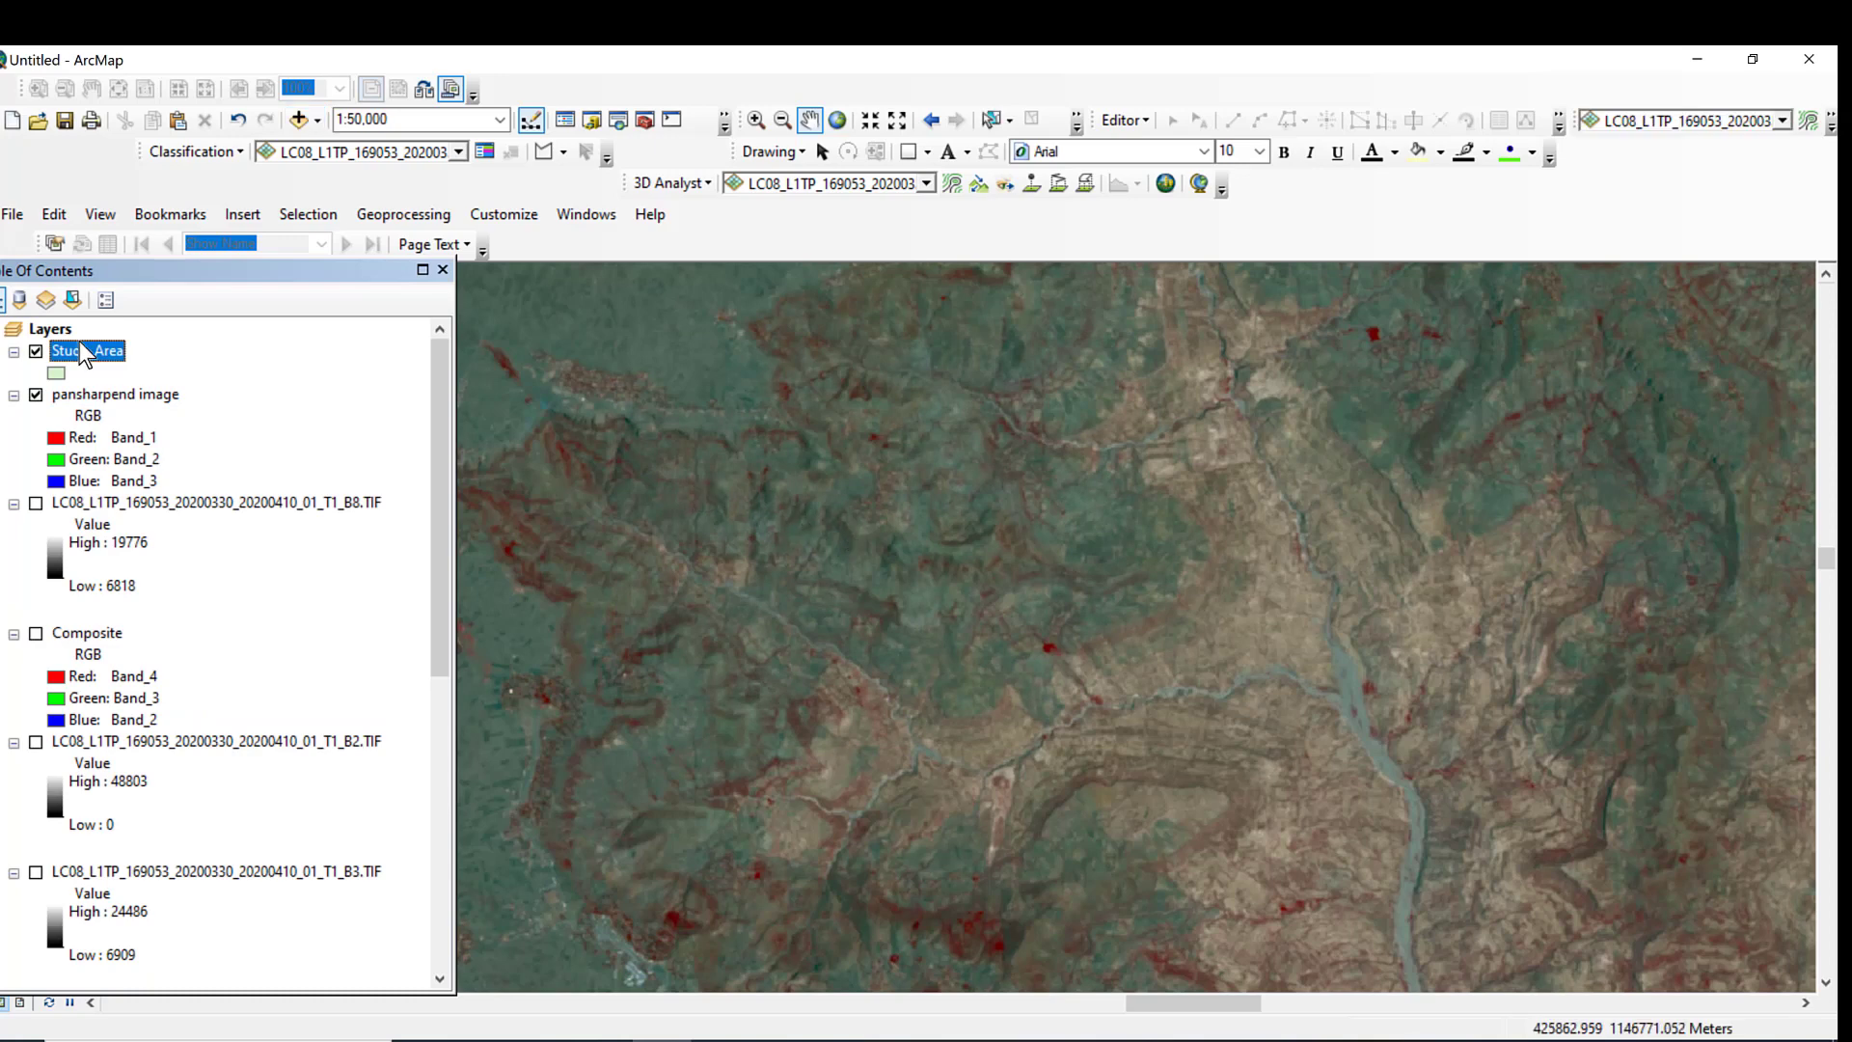
{"action": "right_click", "coordinate": [97, 359]}
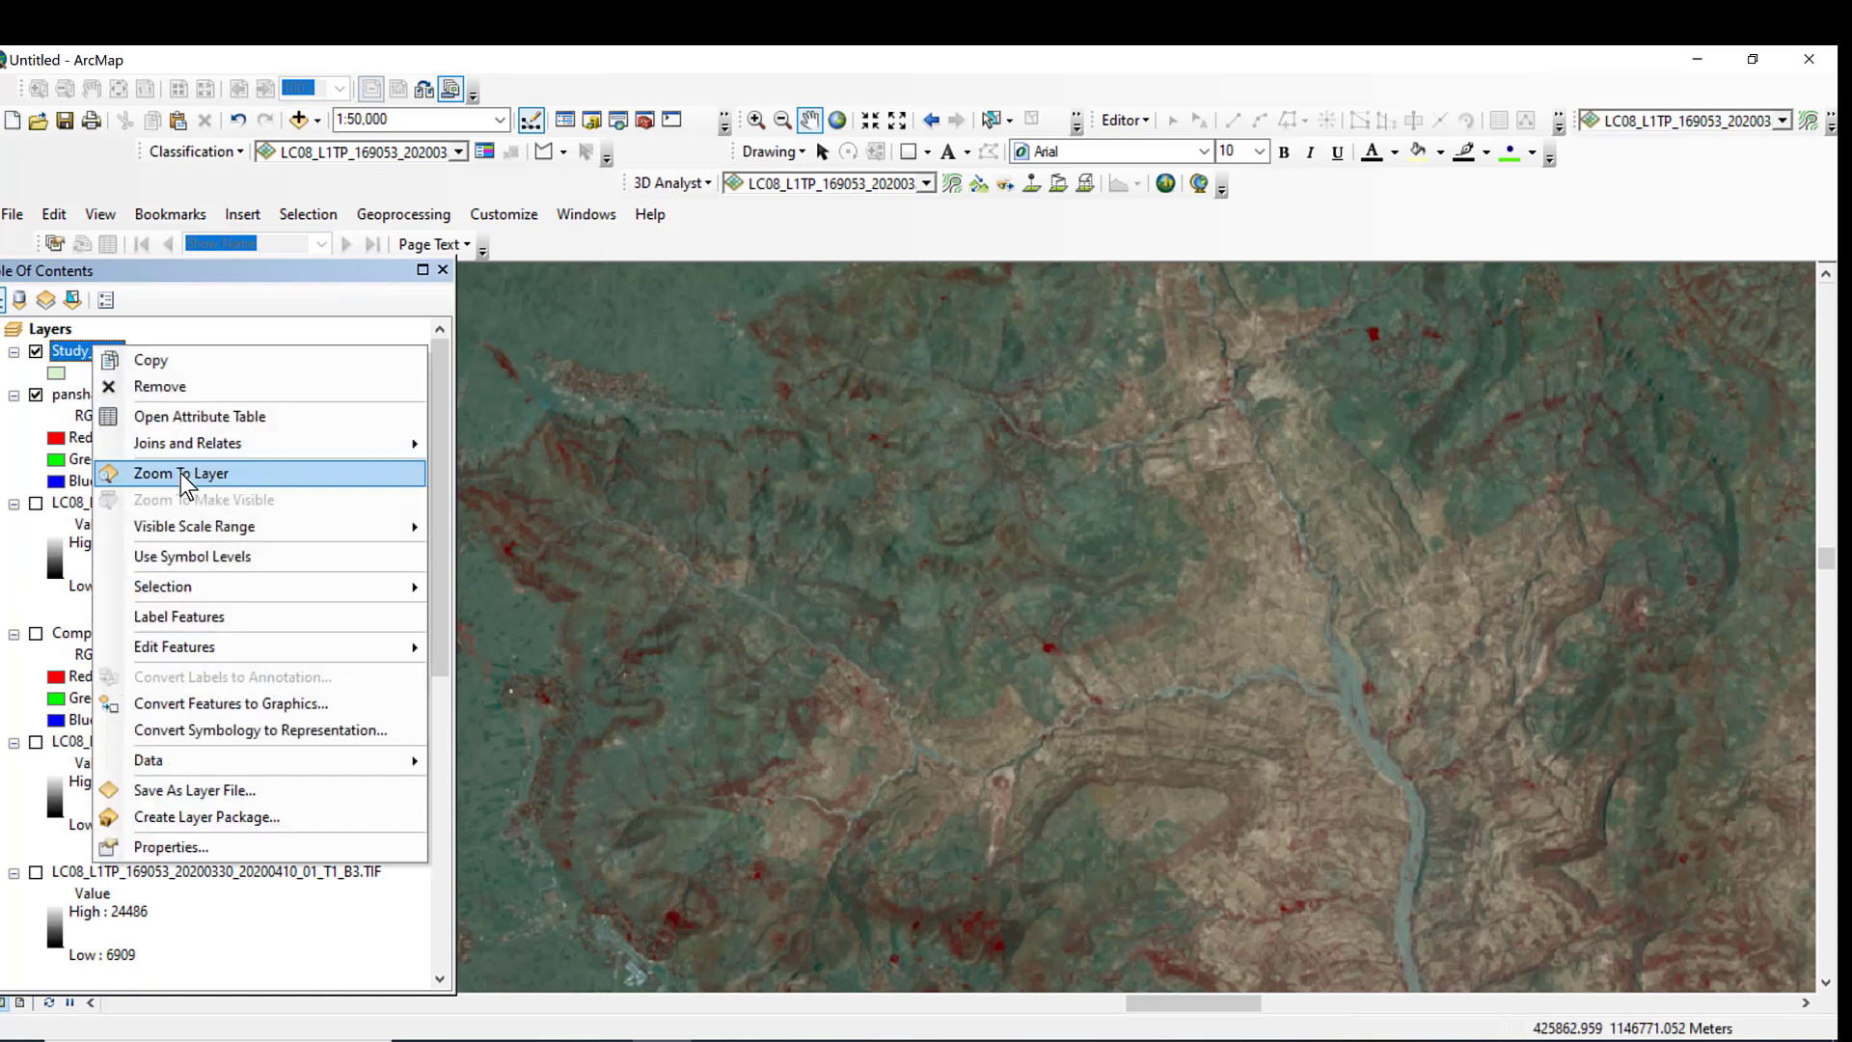
{"action": "left_click", "coordinate": [186, 473]}
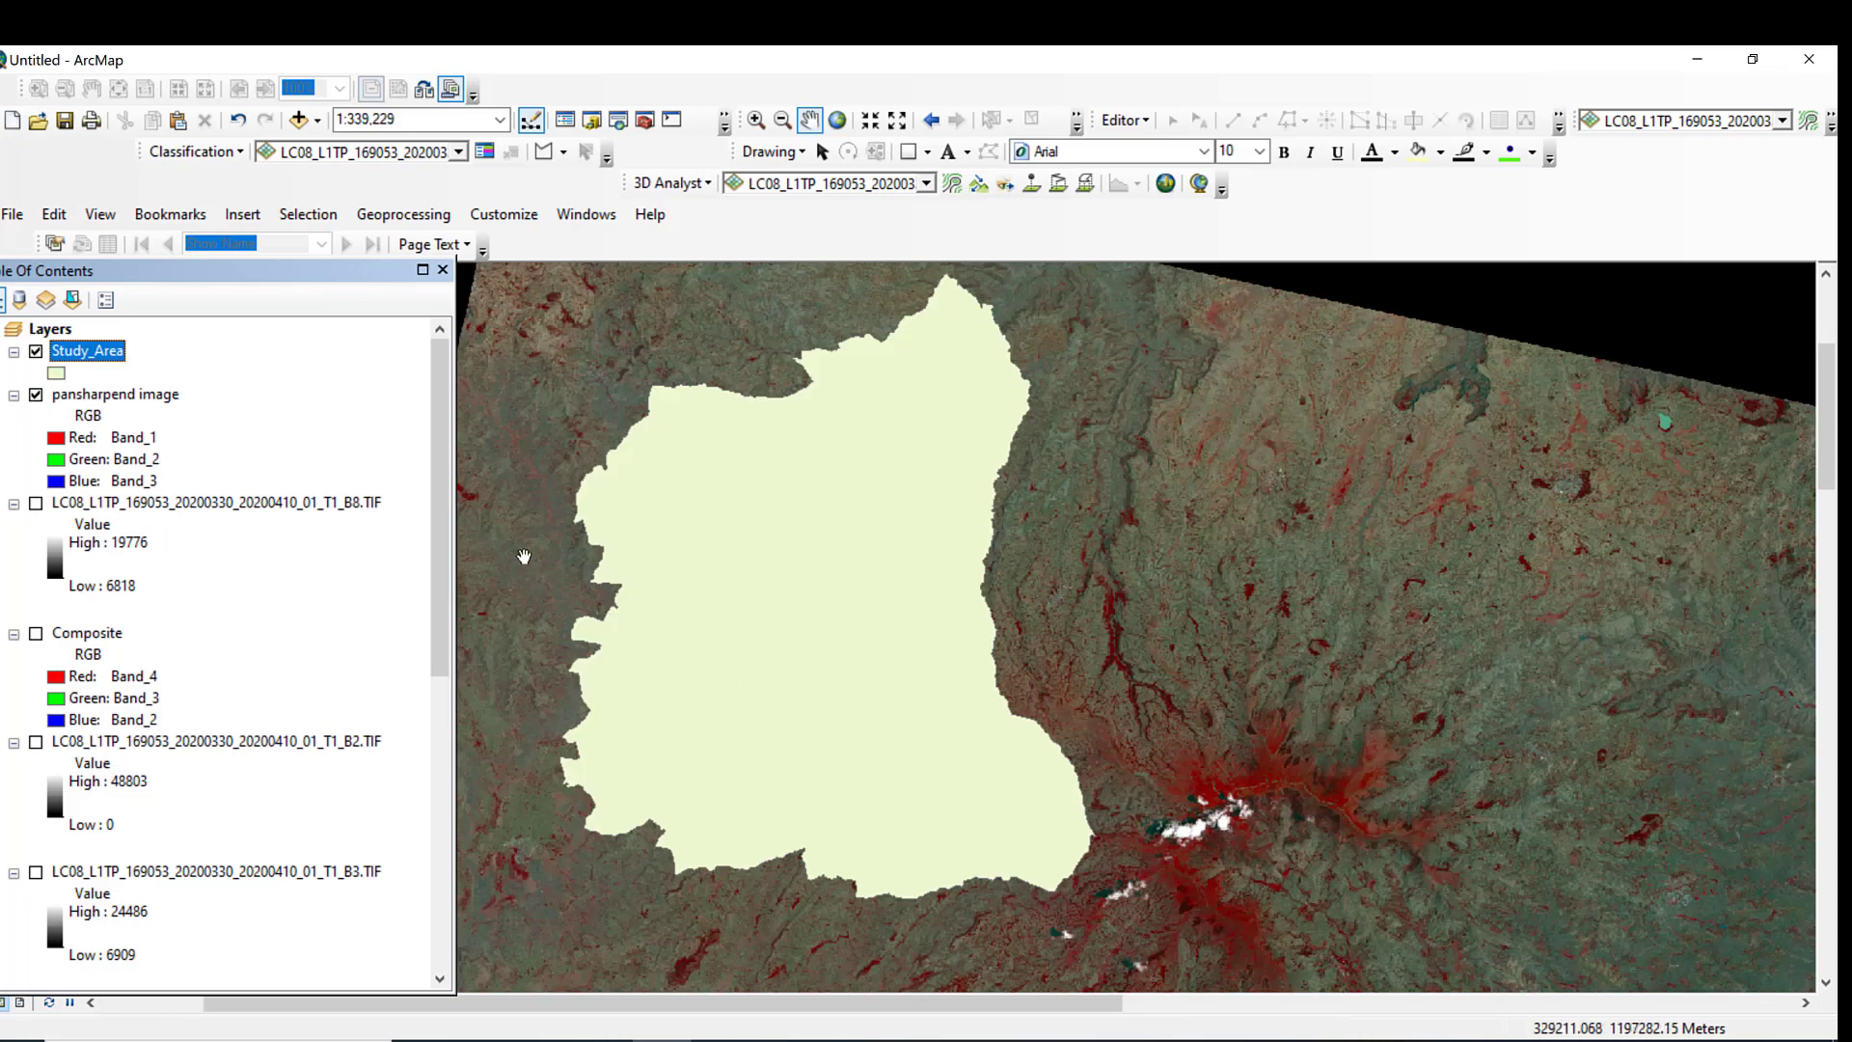
Step: Give Study_Area the Hollow symbol and centre its boundary on the map
{"action": "left_click", "coordinate": [56, 373]}
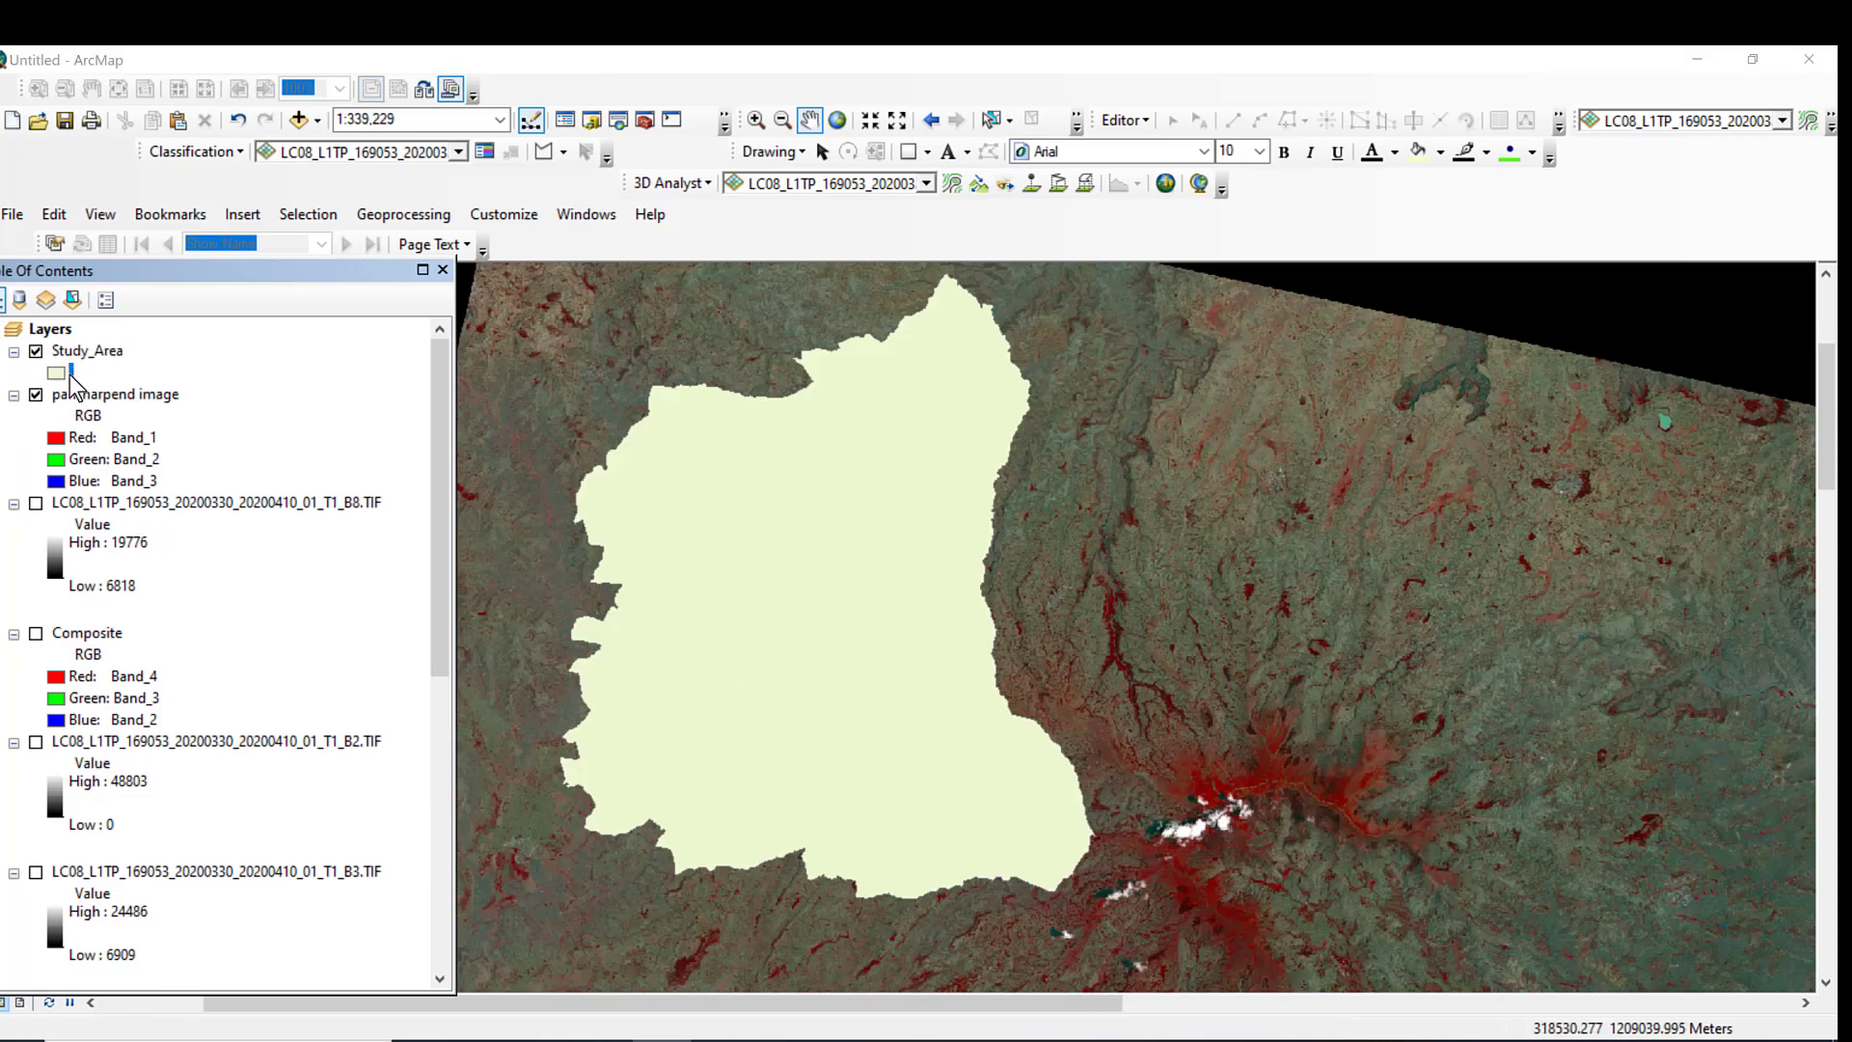
{"action": "double_click", "coordinate": [1114, 487]}
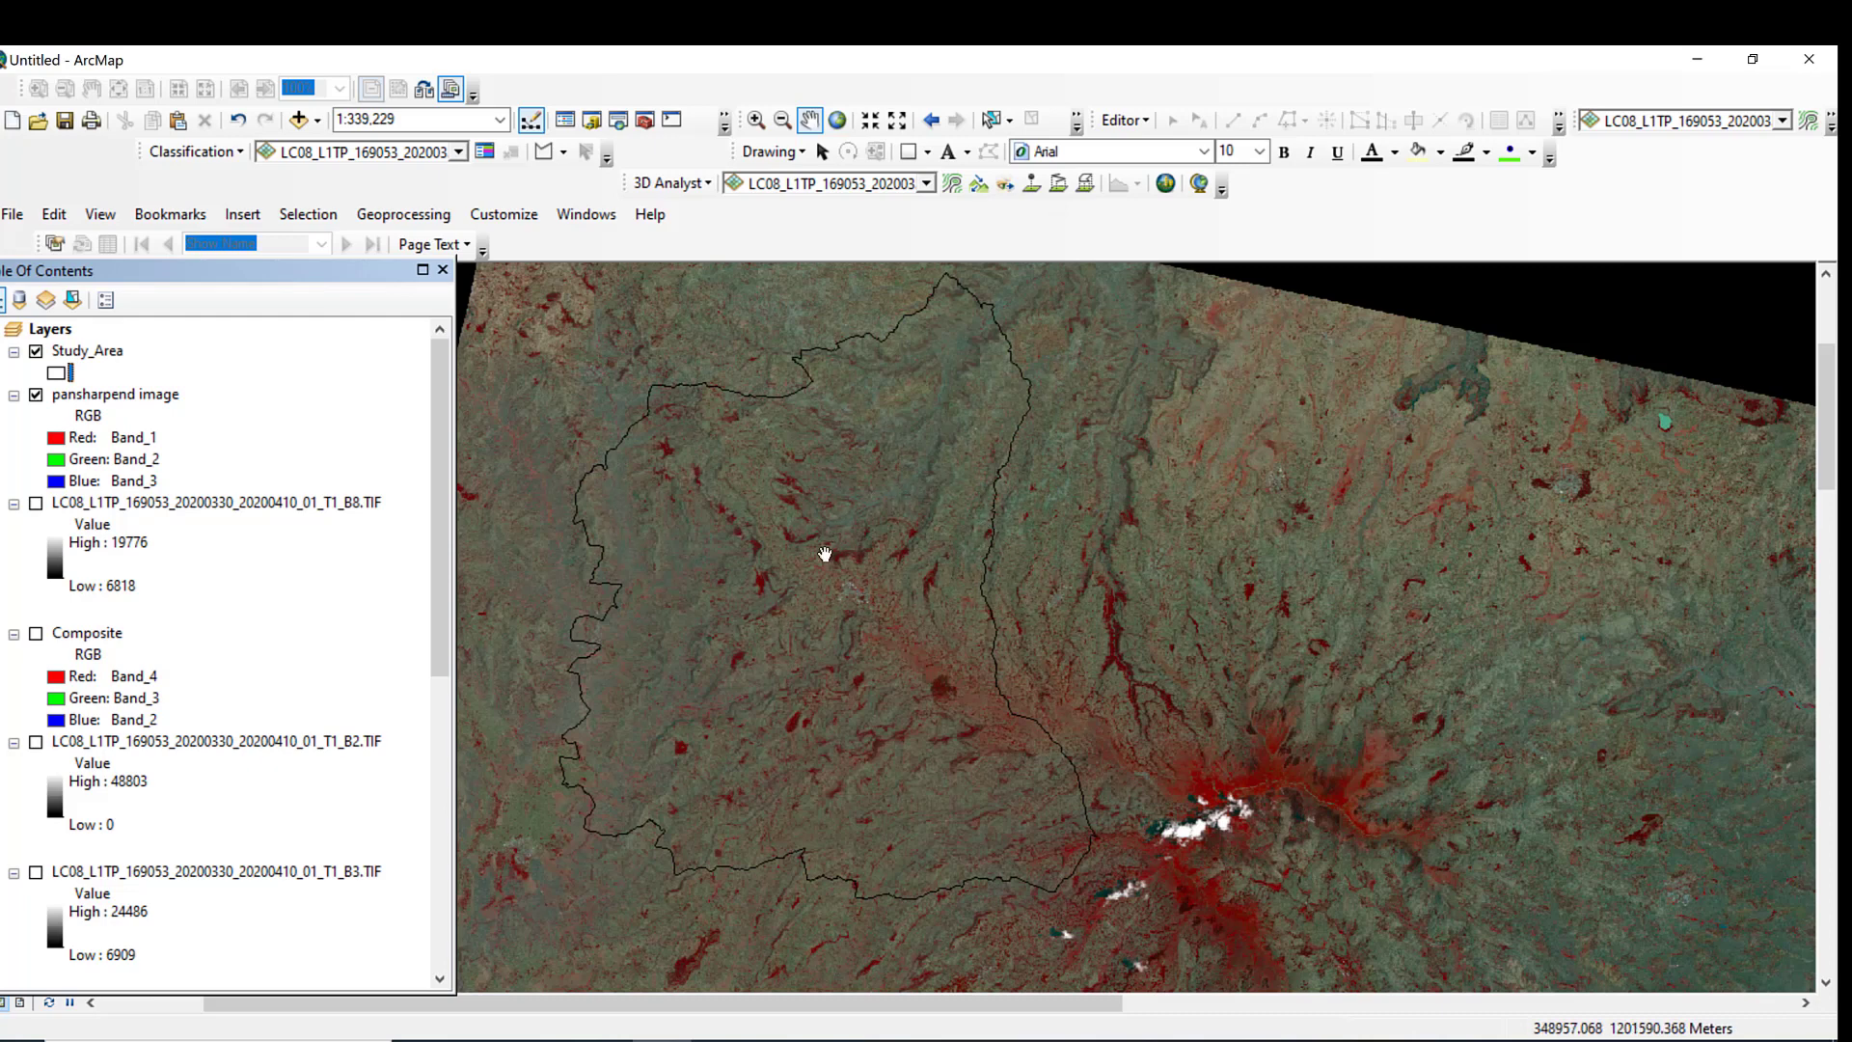
{"action": "left_click_drag", "start_coordinate": [825, 553], "coordinate": [917, 488]}
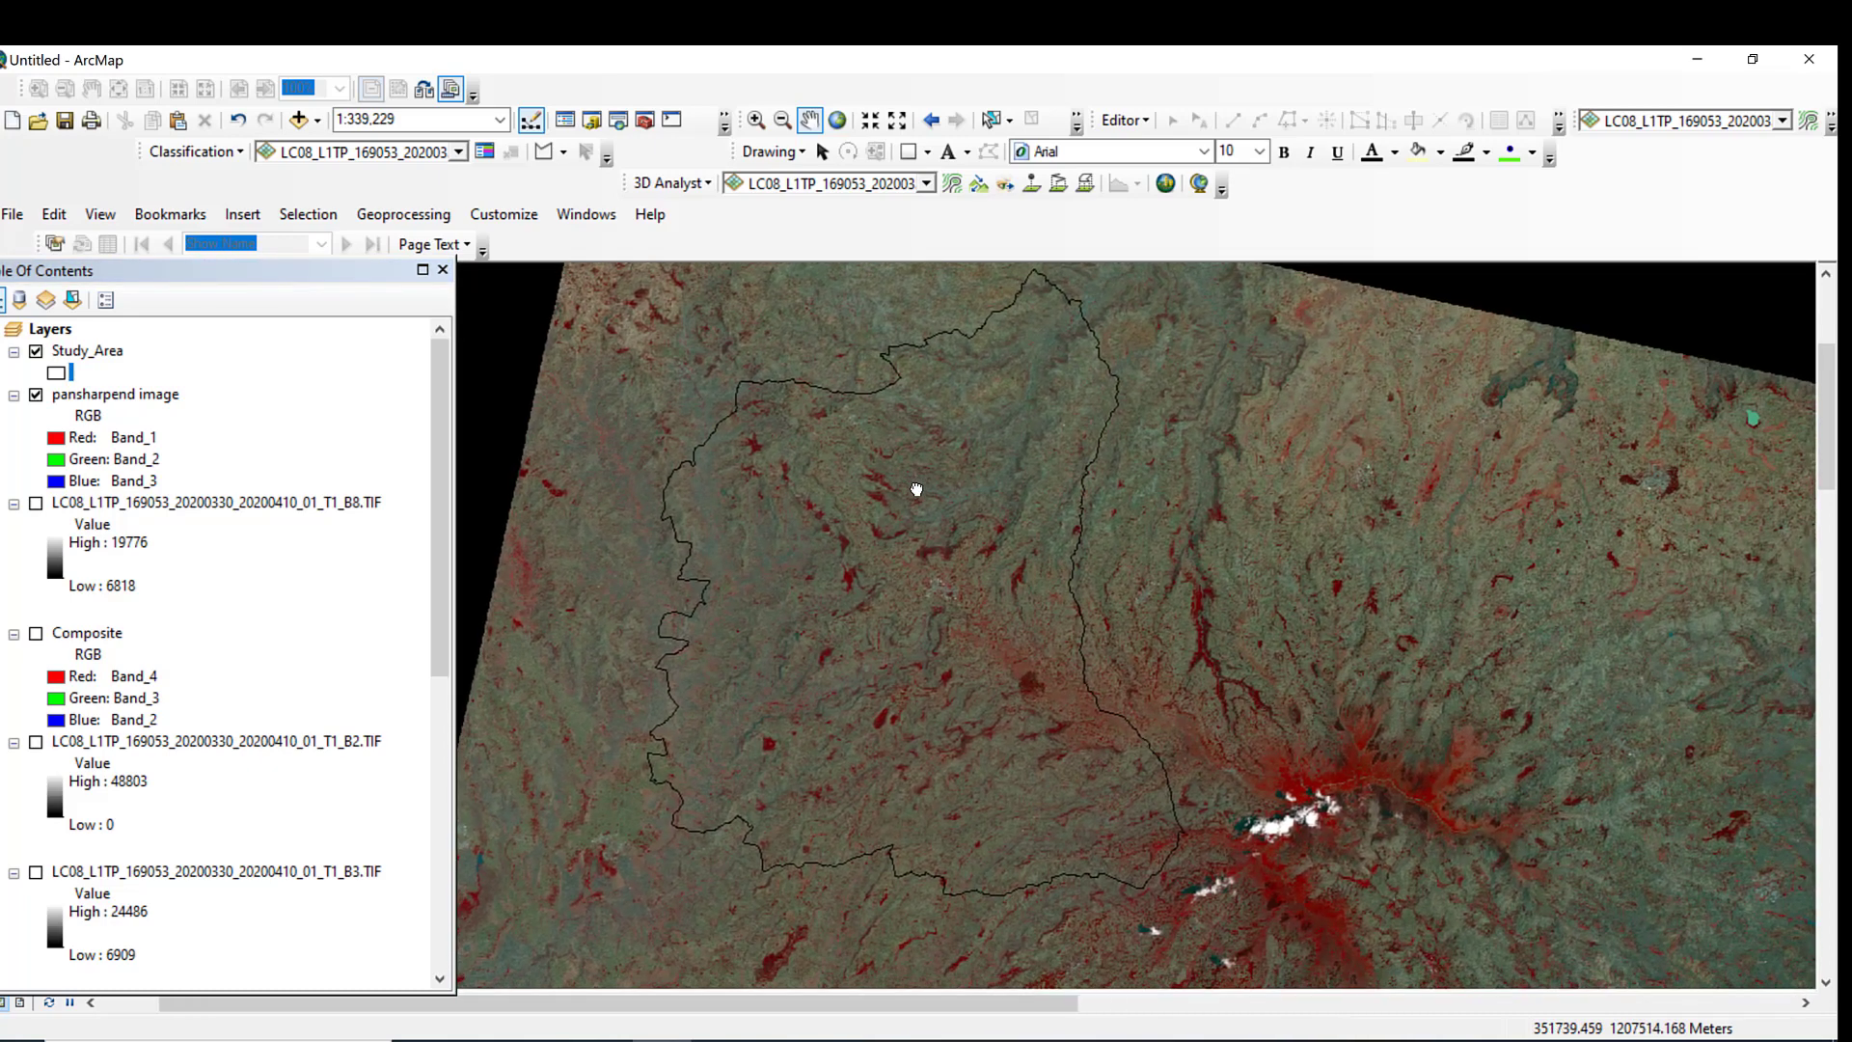